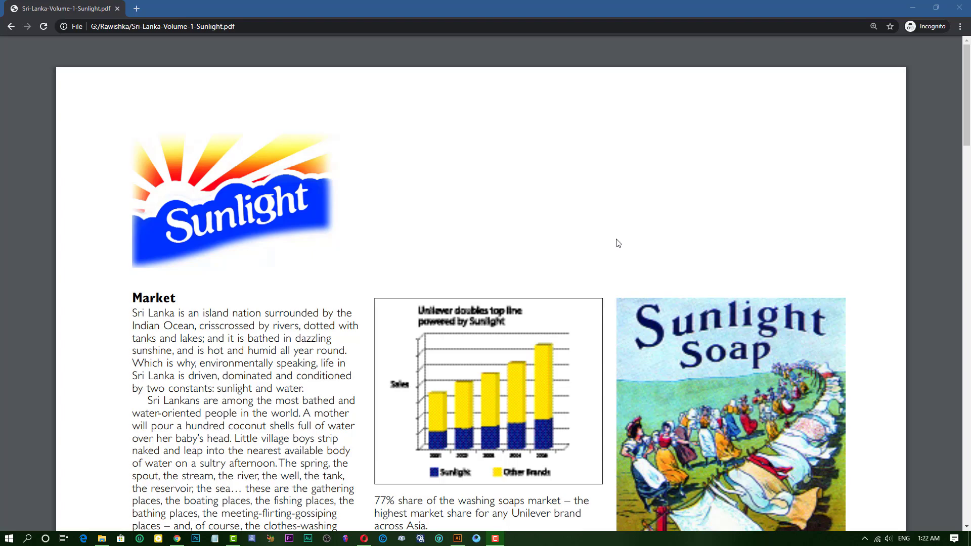
Scroll the Sunlight PDF from Market down to the Achievements, History and Product soap bar photos.
scroll(615, 243, down, 5)
scroll(616, 243, down, 2)
scroll(616, 243, down, 6)
scroll(615, 243, down, 6)
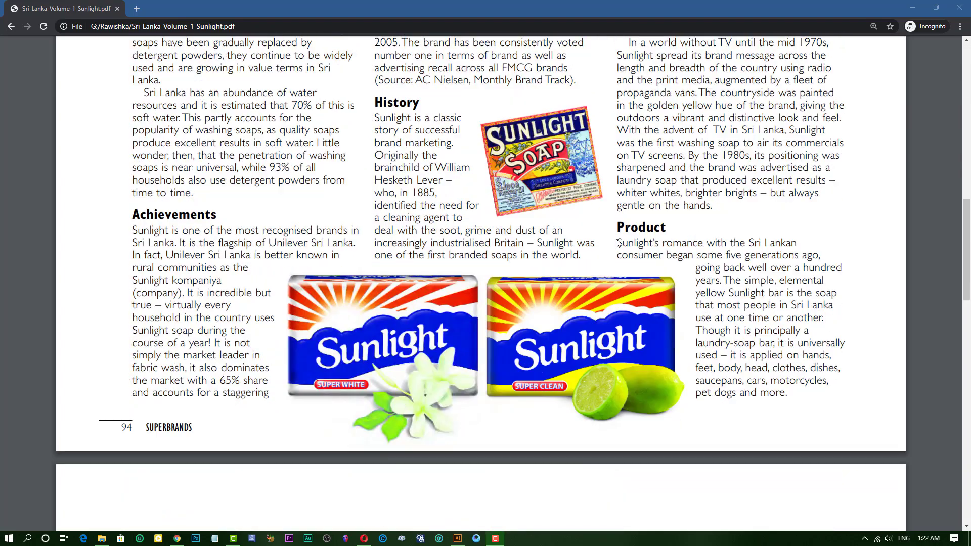
scroll(616, 243, up, 5)
scroll(615, 243, up, 8)
scroll(616, 243, up, 1)
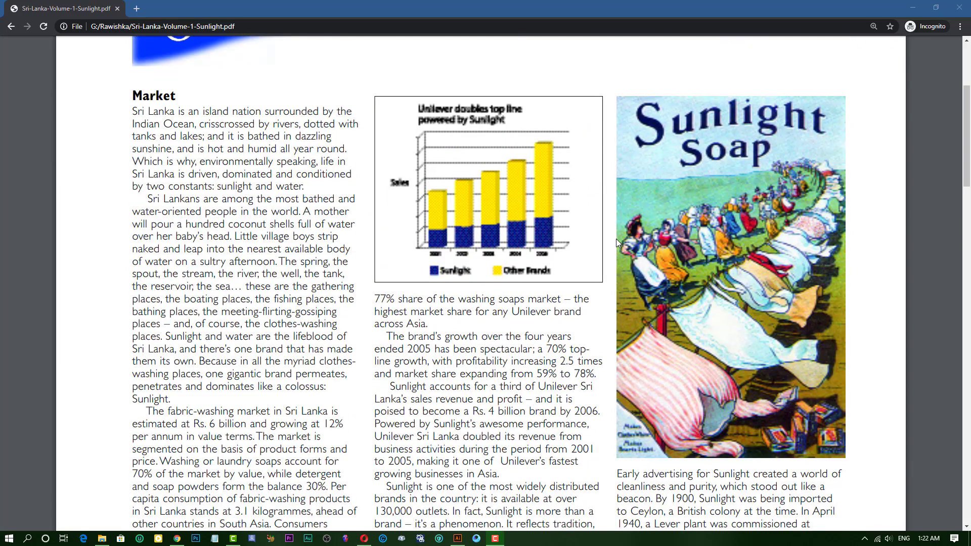
scroll(616, 239, up, 4)
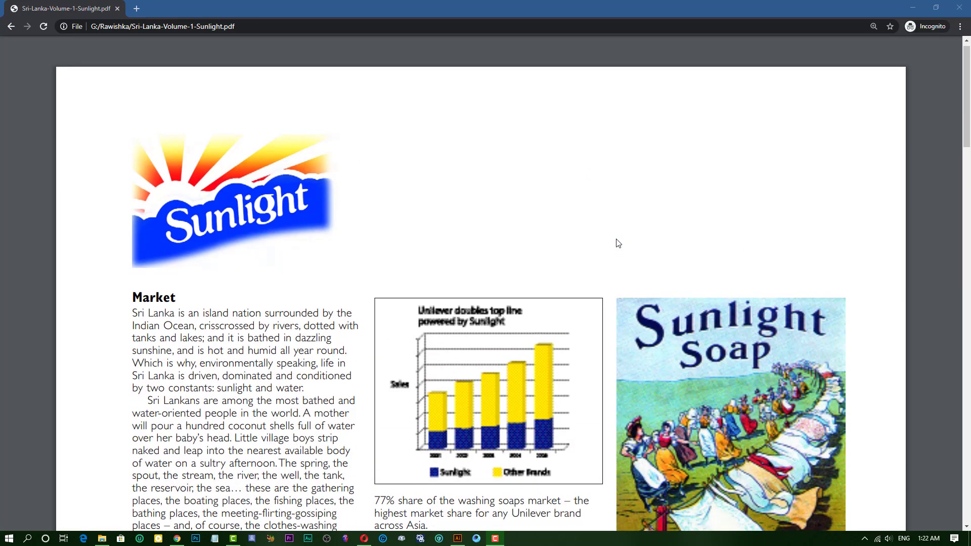
scroll(615, 239, down, 5)
scroll(616, 238, up, 3)
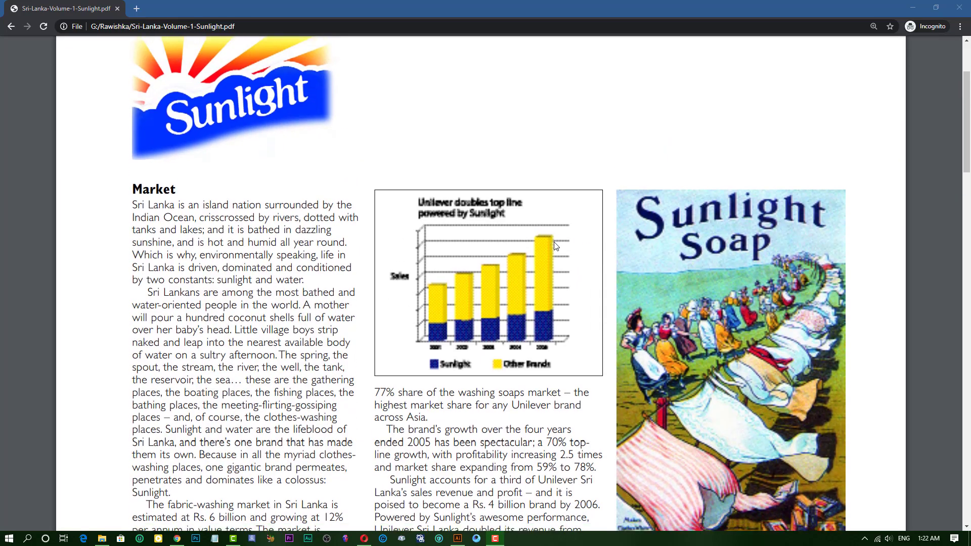
scroll(555, 246, down, 6)
scroll(555, 246, down, 5)
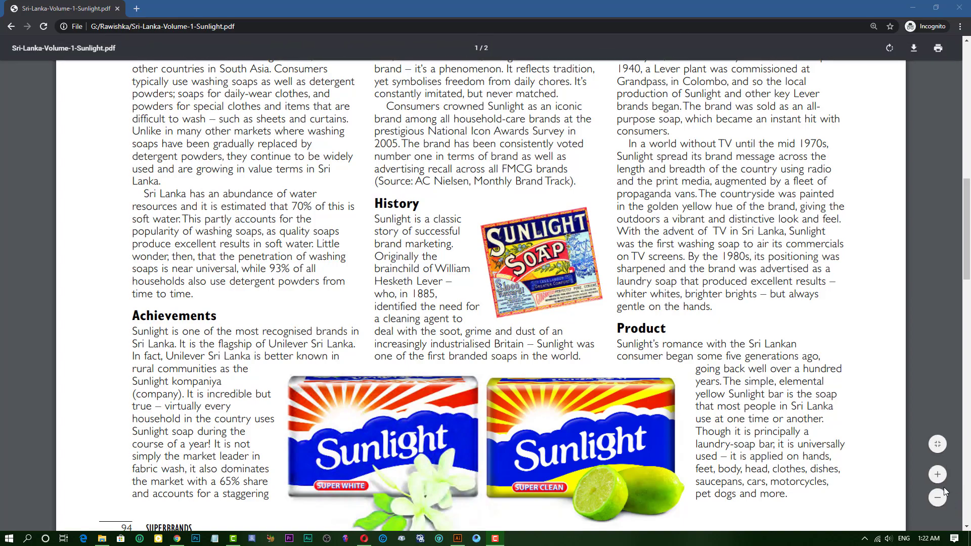
click(938, 476)
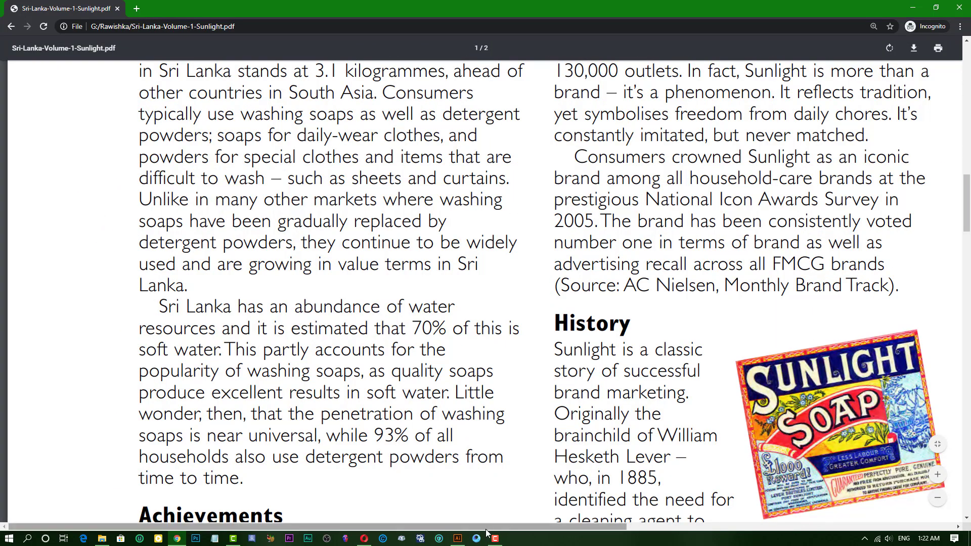
drag(486, 526, 632, 526)
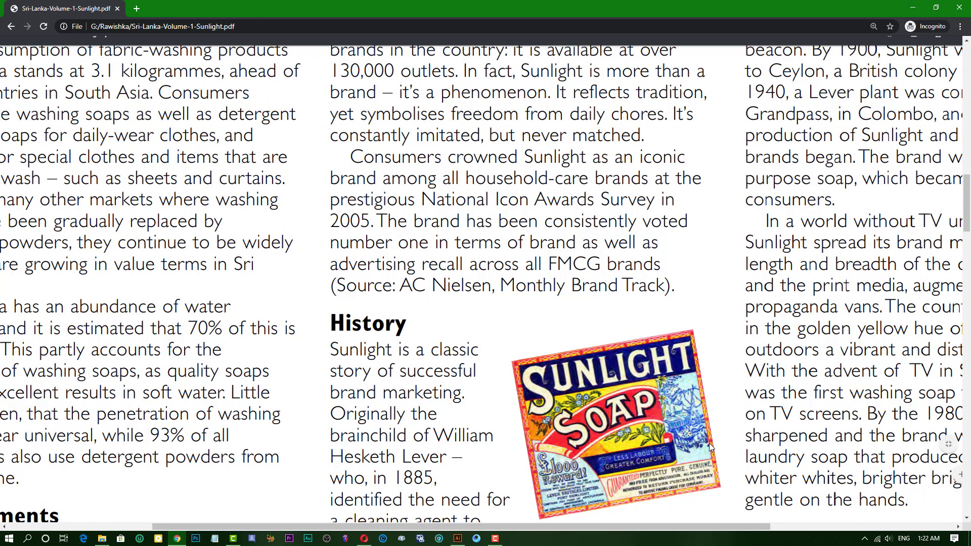
scroll(672, 425, down, 4)
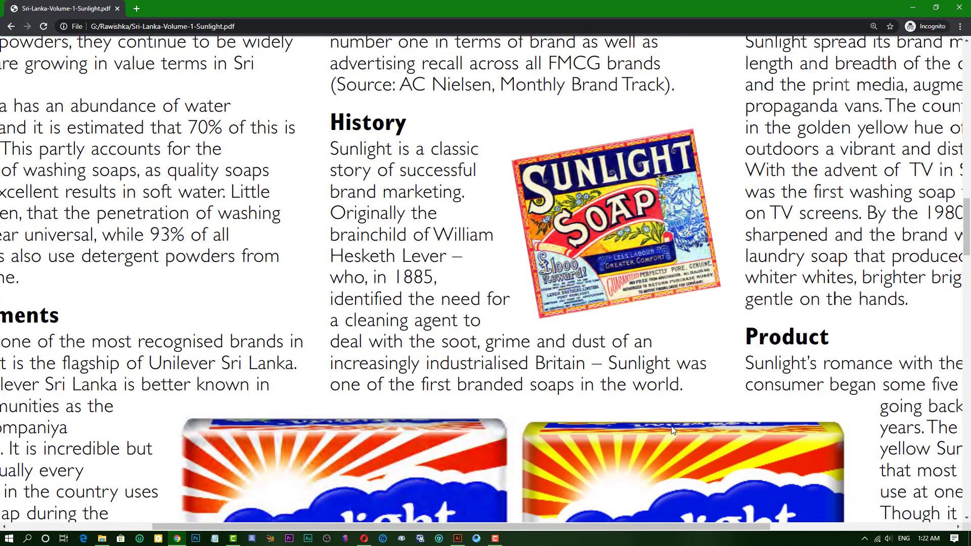
scroll(678, 425, down, 5)
scroll(692, 420, up, 5)
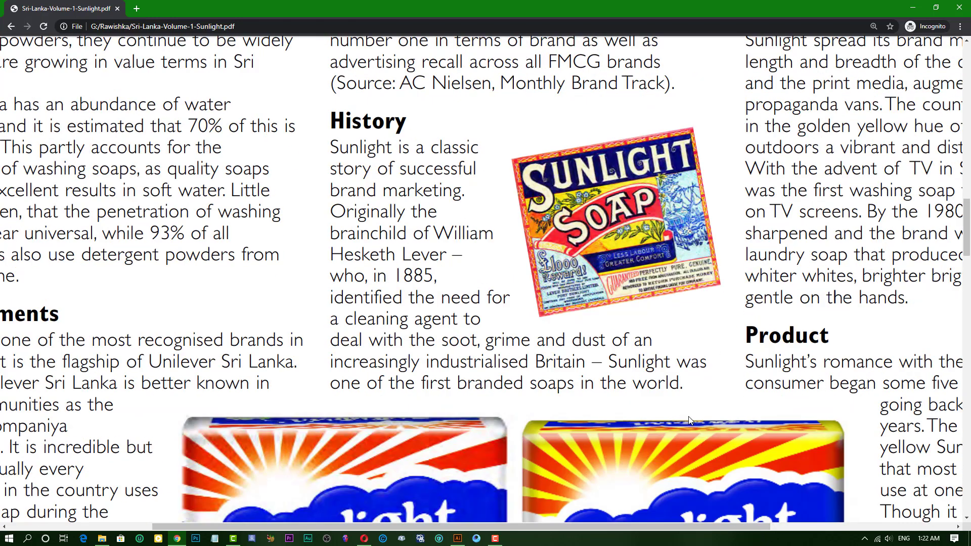
scroll(691, 420, down, 5)
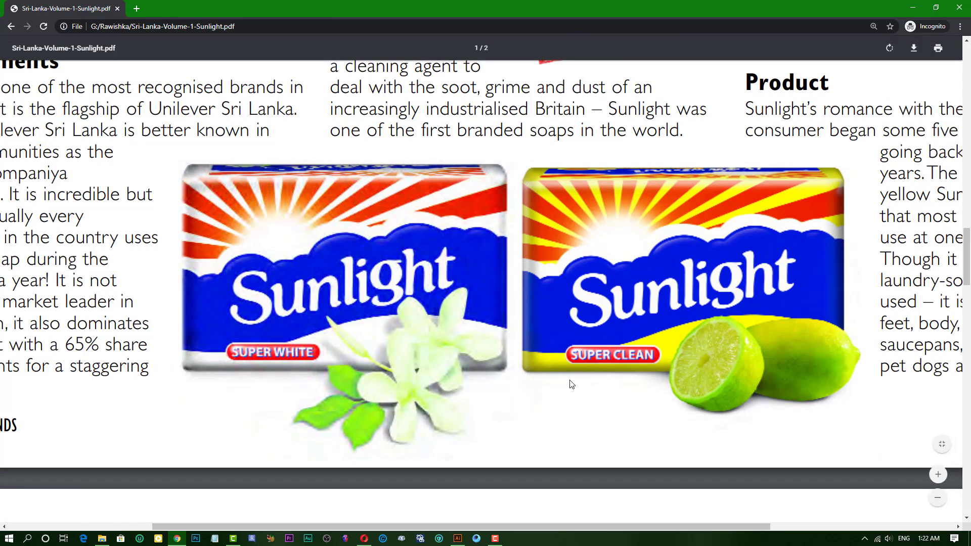
click(938, 498)
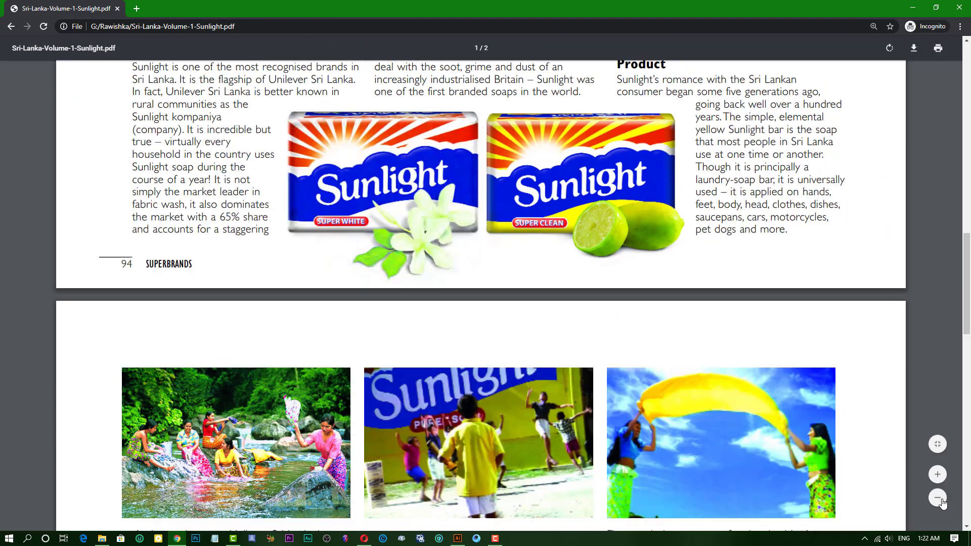
scroll(793, 271, up, 4)
scroll(793, 271, up, 6)
scroll(793, 271, up, 3)
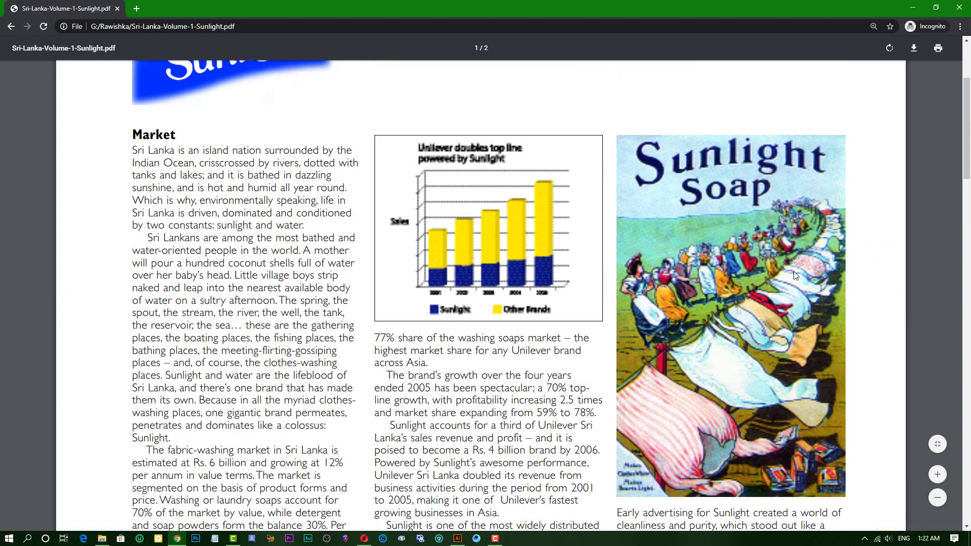
scroll(793, 273, down, 2)
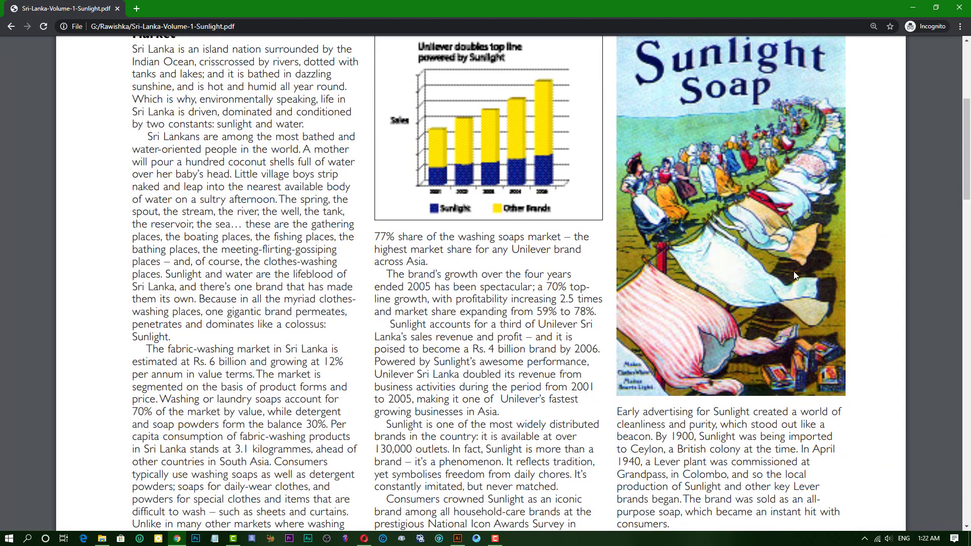
scroll(794, 276, up, 1)
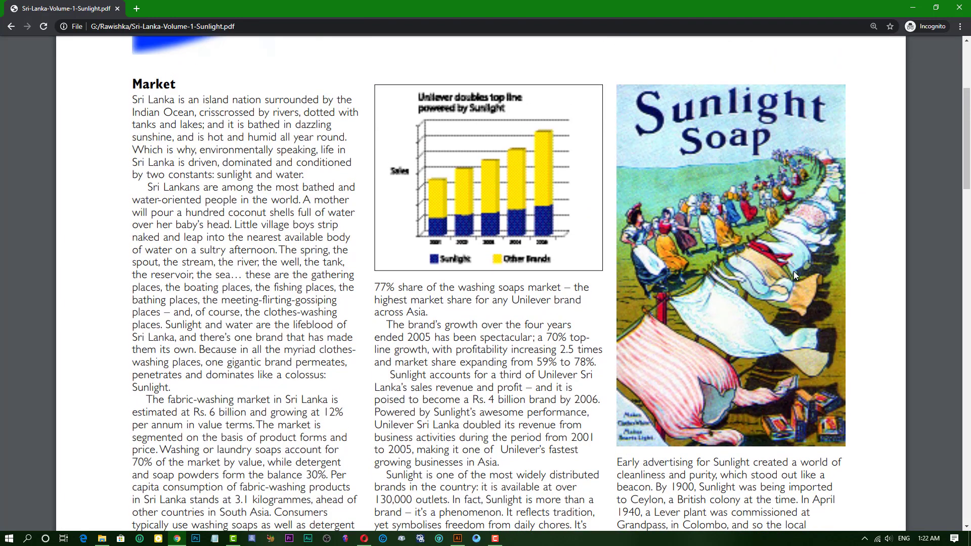
scroll(794, 271, down, 6)
scroll(793, 271, down, 1)
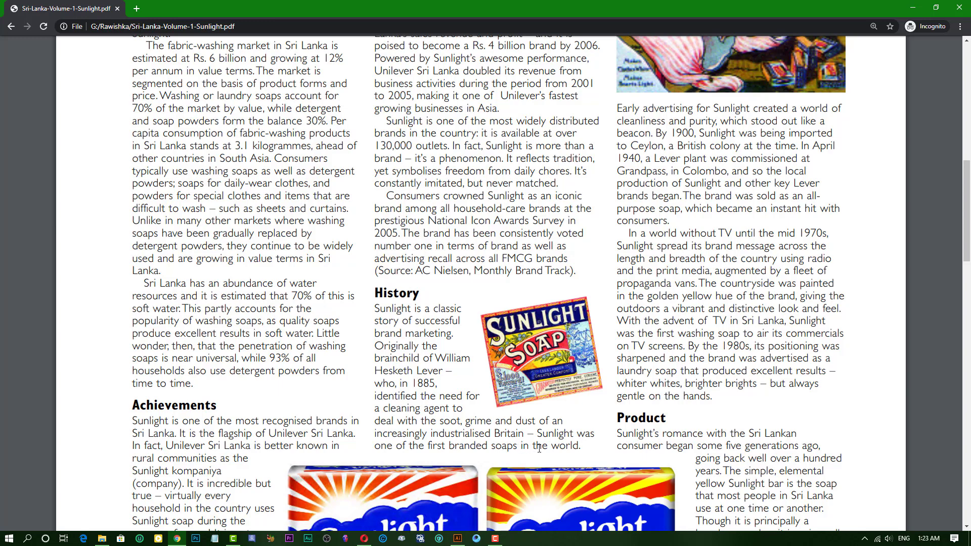
scroll(539, 448, down, 5)
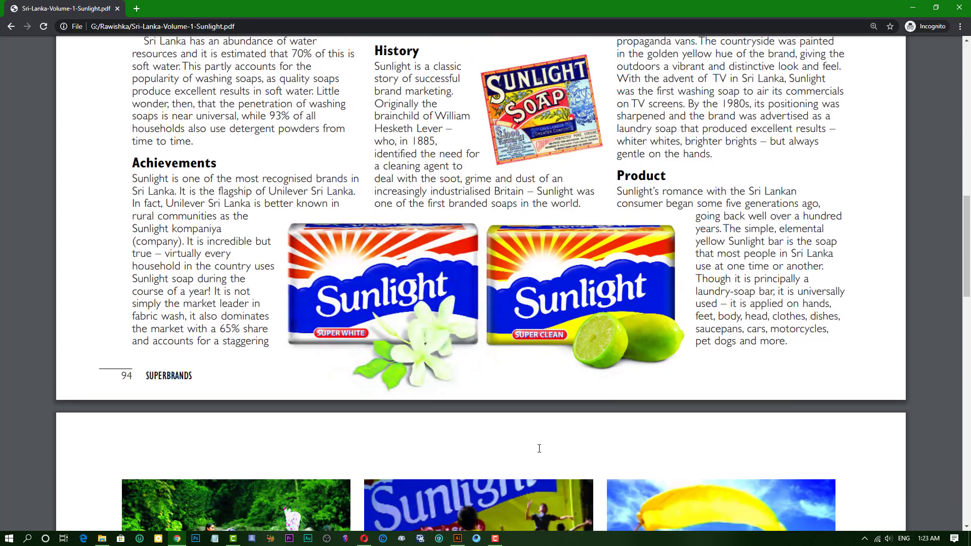
scroll(538, 444, up, 14)
scroll(539, 447, down, 7)
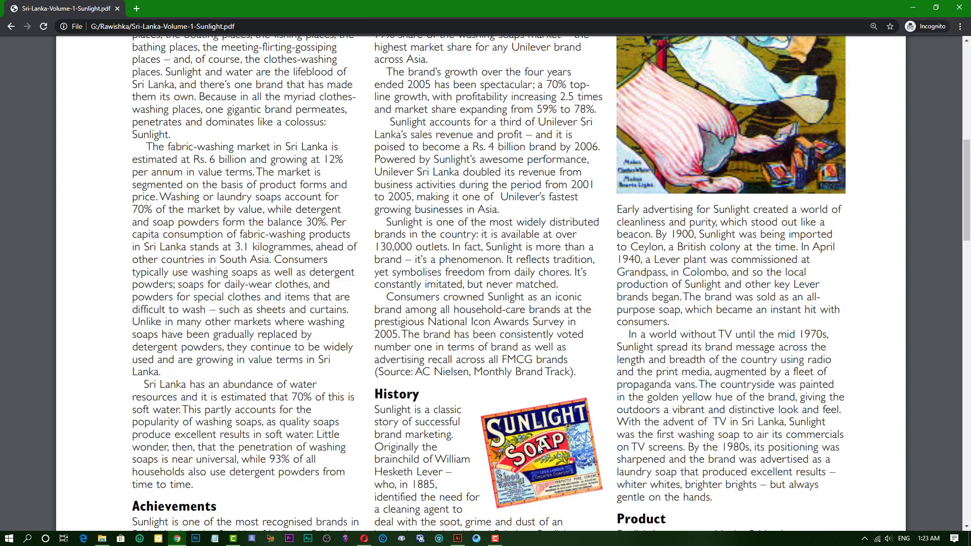
scroll(539, 447, up, 6)
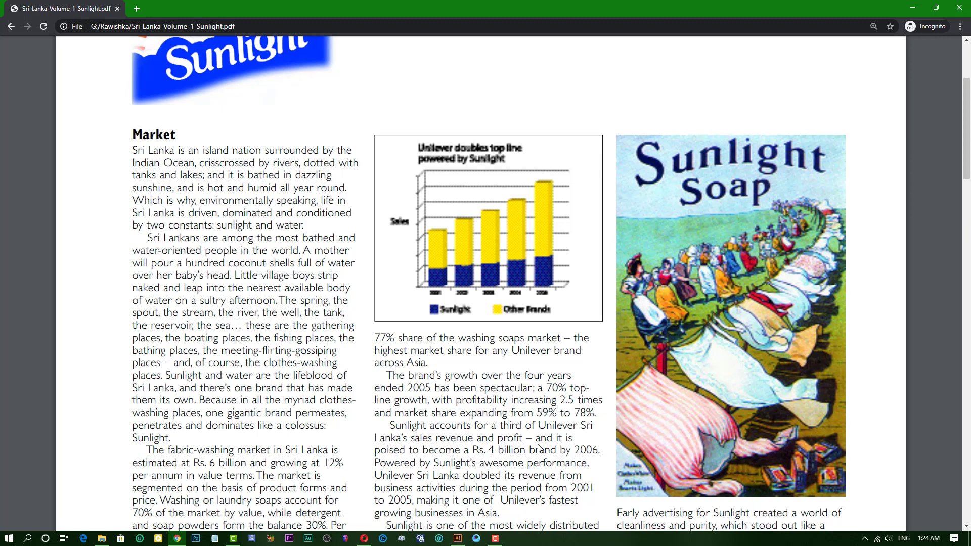
scroll(539, 448, down, 1)
scroll(539, 448, down, 4)
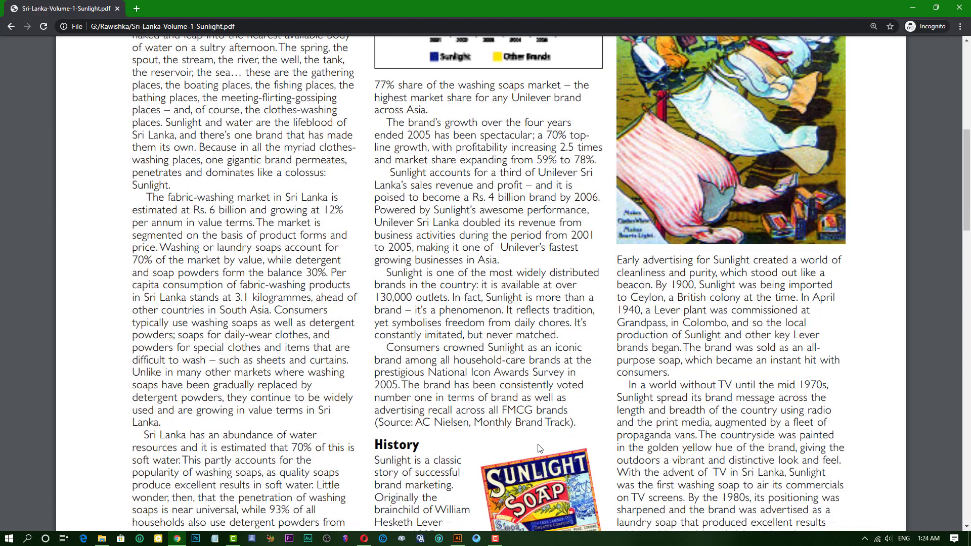
scroll(539, 448, down, 3)
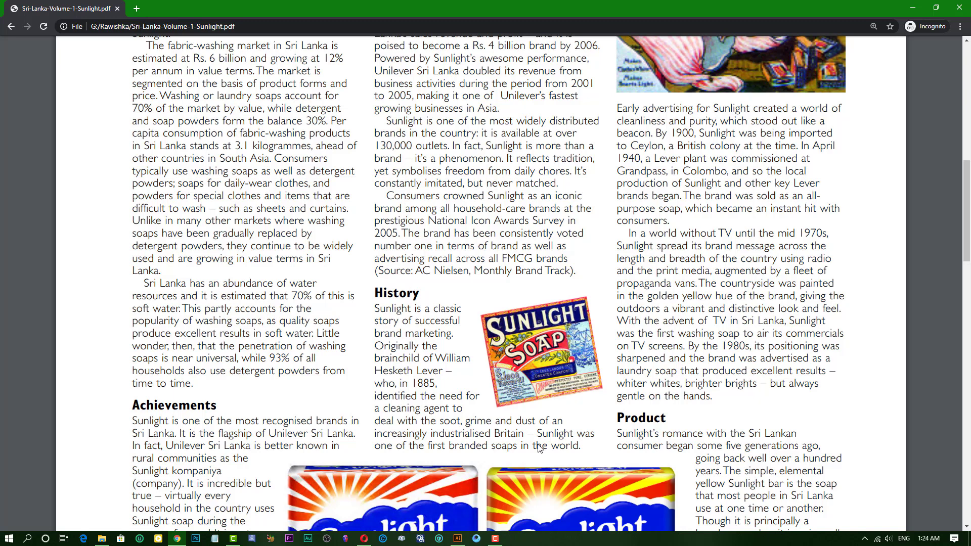
Scroll the Sunlight PDF past Promotion to page 2's photo row above Recent Developments.
scroll(539, 448, down, 3)
scroll(539, 448, down, 2)
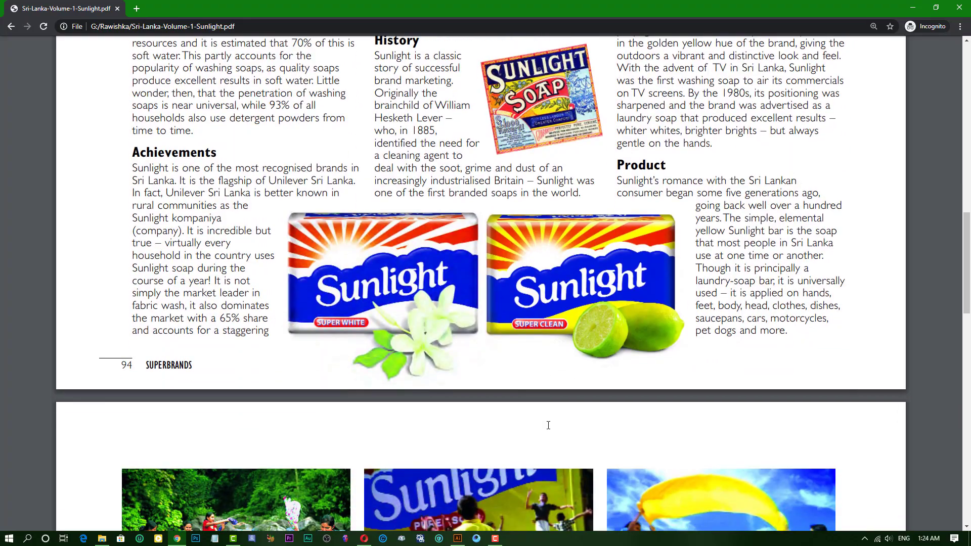
scroll(539, 448, down, 7)
scroll(548, 425, down, 6)
scroll(548, 425, down, 1)
scroll(548, 425, down, 6)
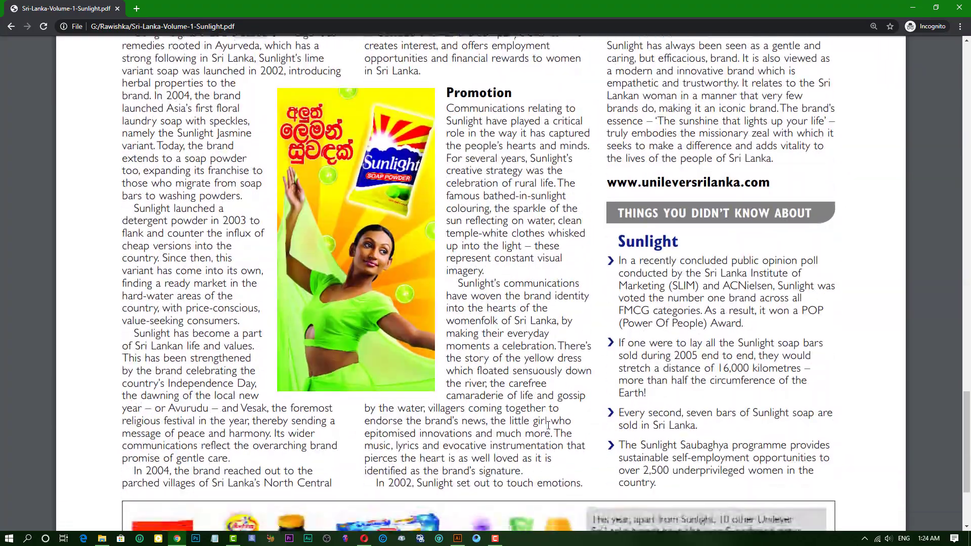
scroll(548, 424, down, 4)
scroll(548, 425, up, 5)
scroll(548, 425, up, 5)
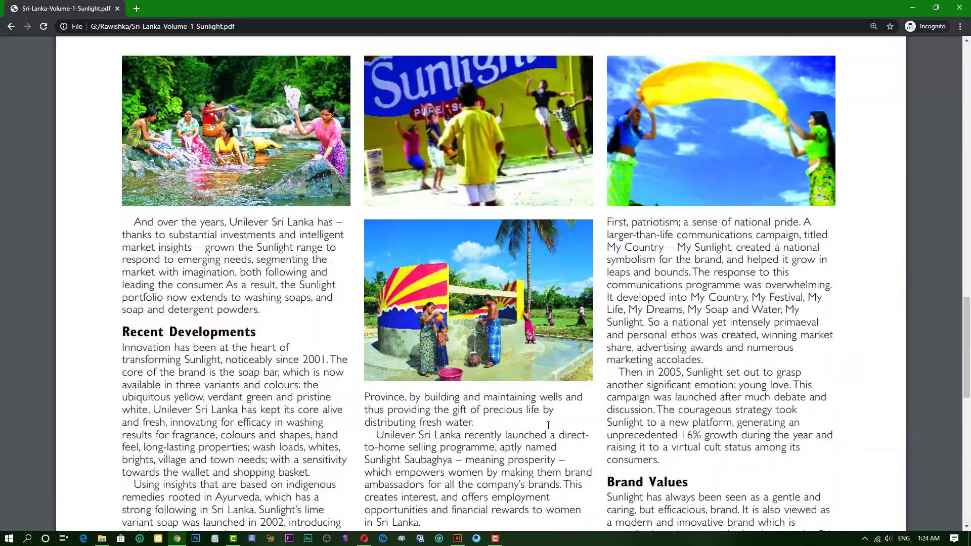
scroll(548, 425, up, 1)
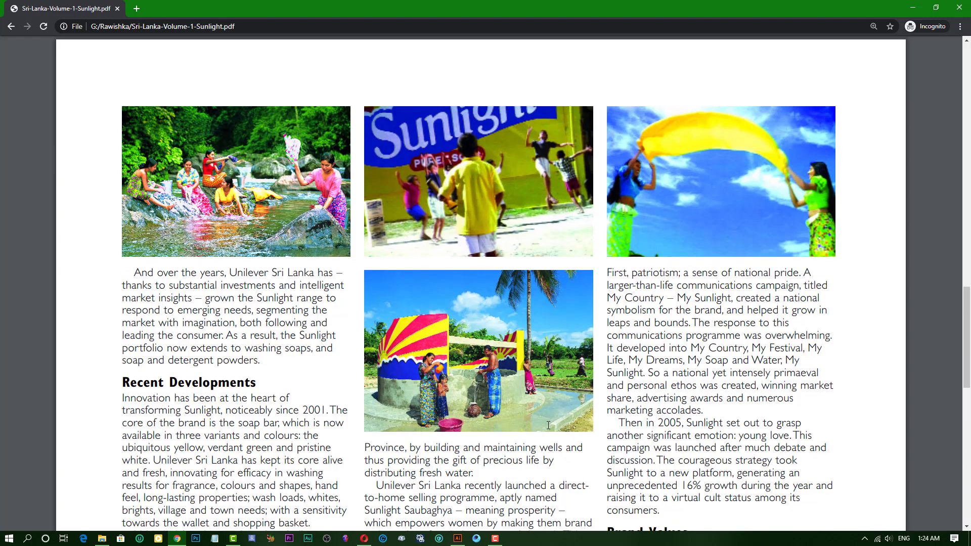
scroll(548, 425, down, 2)
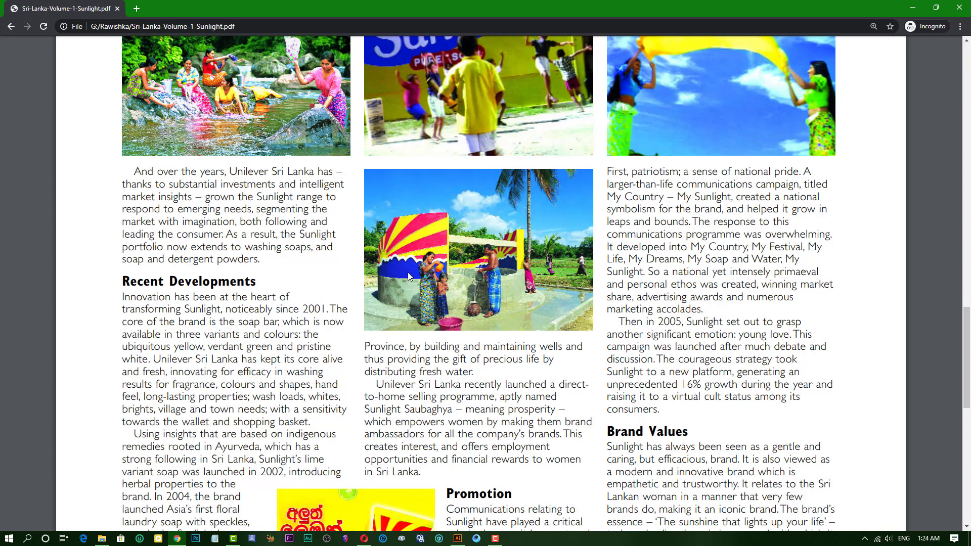
scroll(408, 267, up, 3)
scroll(430, 266, up, 9)
scroll(455, 267, down, 2)
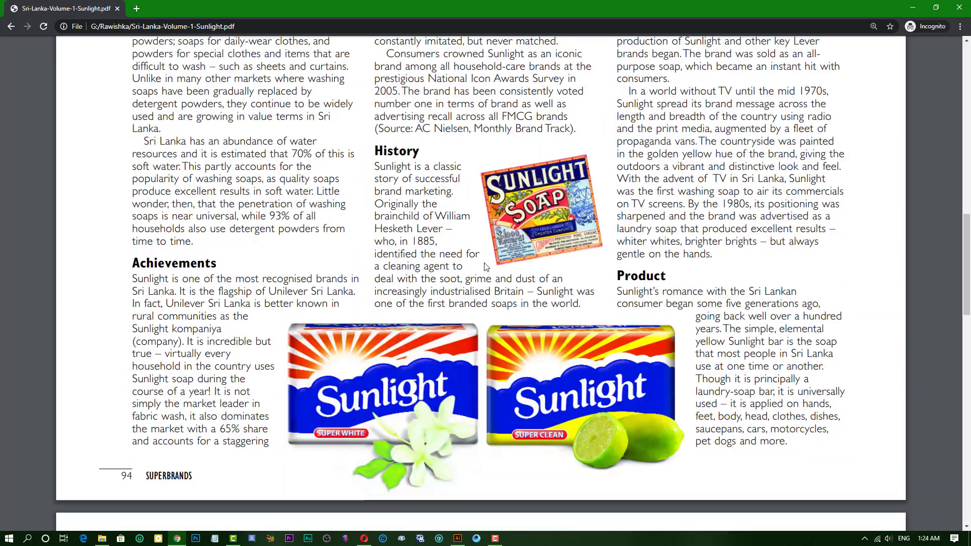
scroll(478, 266, down, 2)
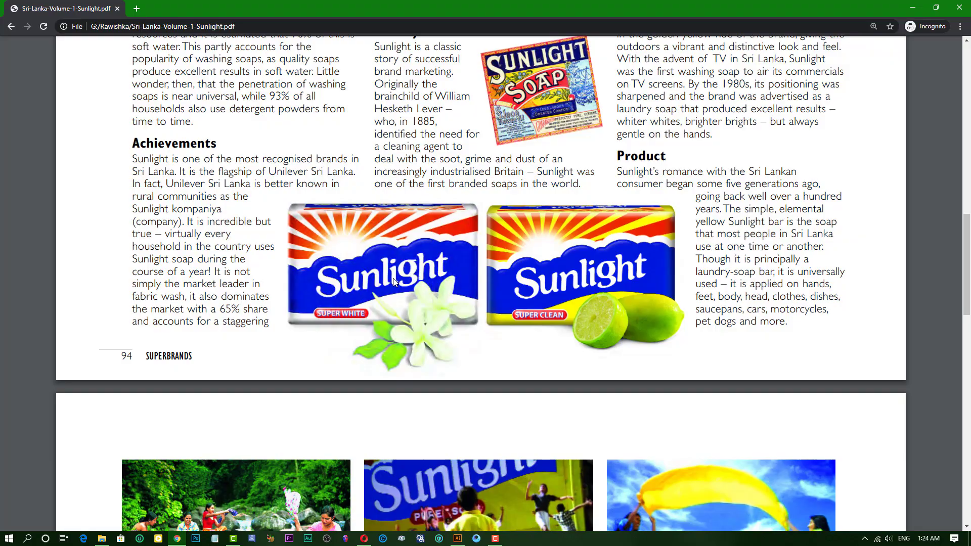
scroll(404, 280, up, 3)
scroll(444, 278, up, 5)
scroll(481, 275, up, 5)
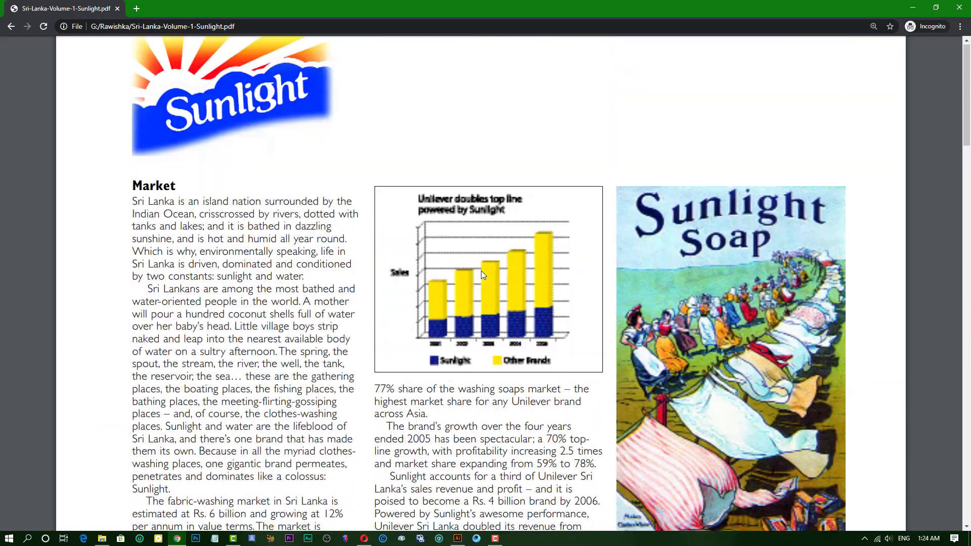
scroll(276, 299, down, 10)
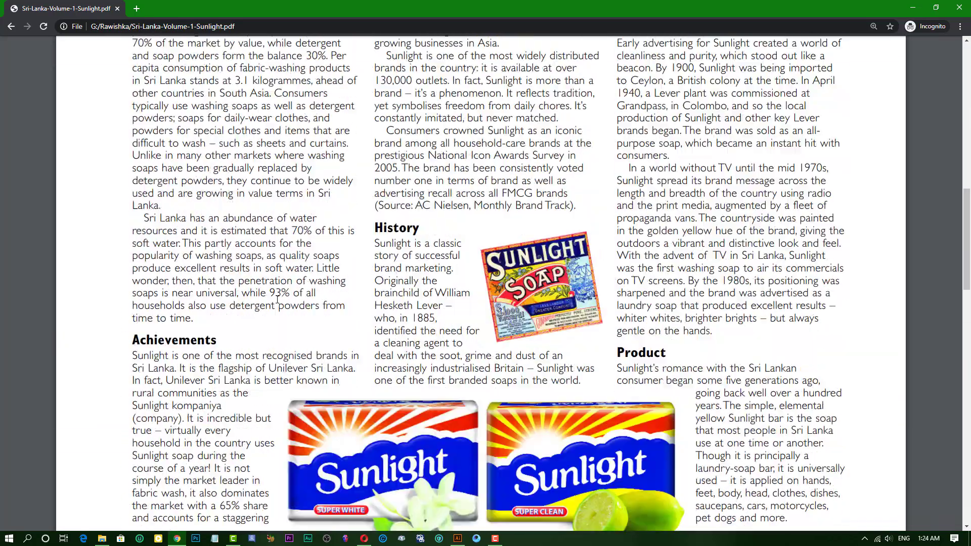
scroll(276, 299, down, 3)
scroll(277, 299, down, 10)
scroll(278, 304, down, 2)
scroll(278, 303, down, 2)
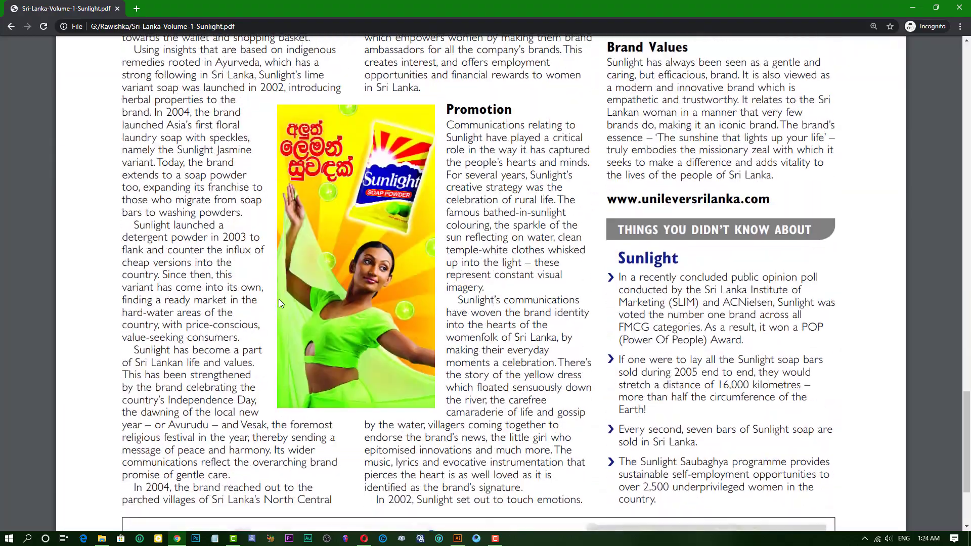
scroll(279, 299, down, 3)
scroll(279, 299, up, 2)
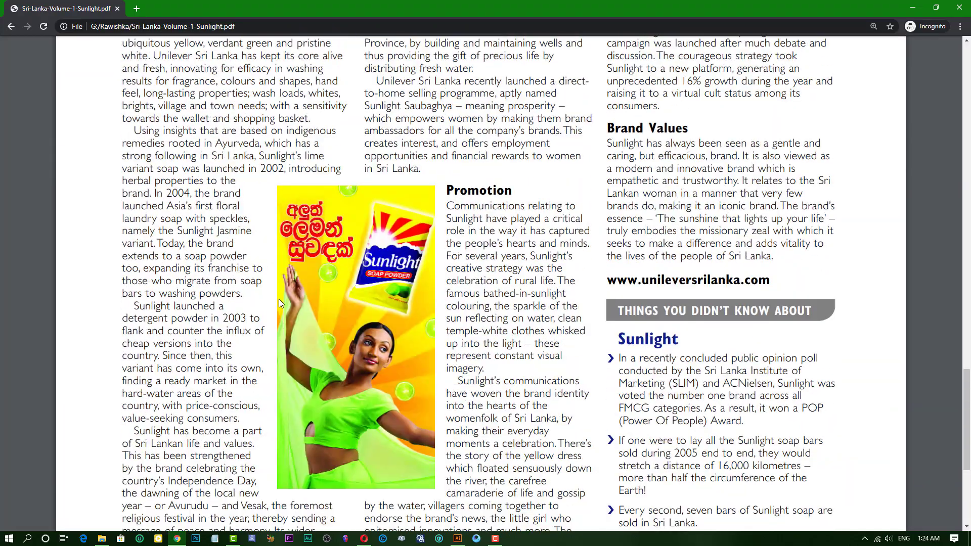
scroll(279, 299, up, 2)
scroll(278, 299, up, 2)
scroll(278, 303, up, 4)
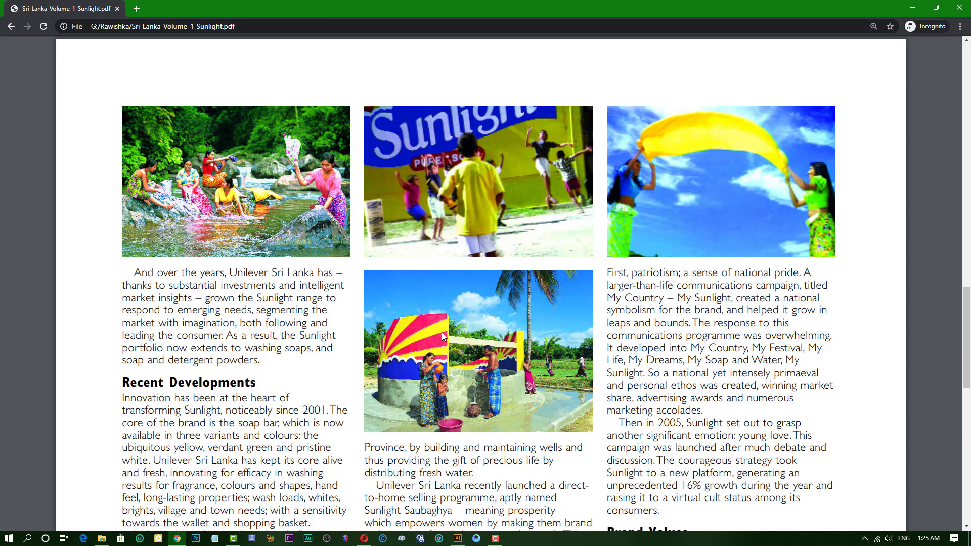
scroll(442, 332, up, 4)
scroll(441, 332, up, 4)
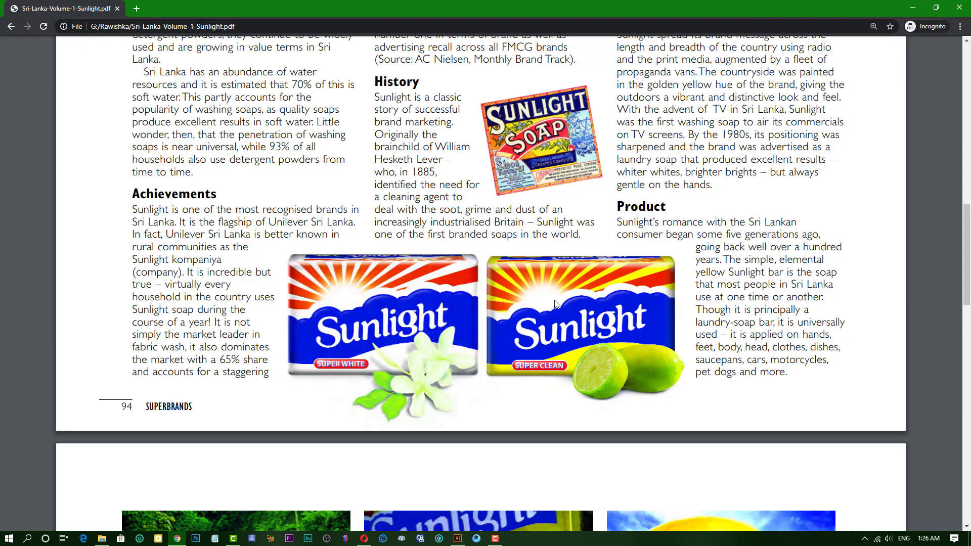
scroll(557, 303, down, 2)
scroll(559, 306, down, 3)
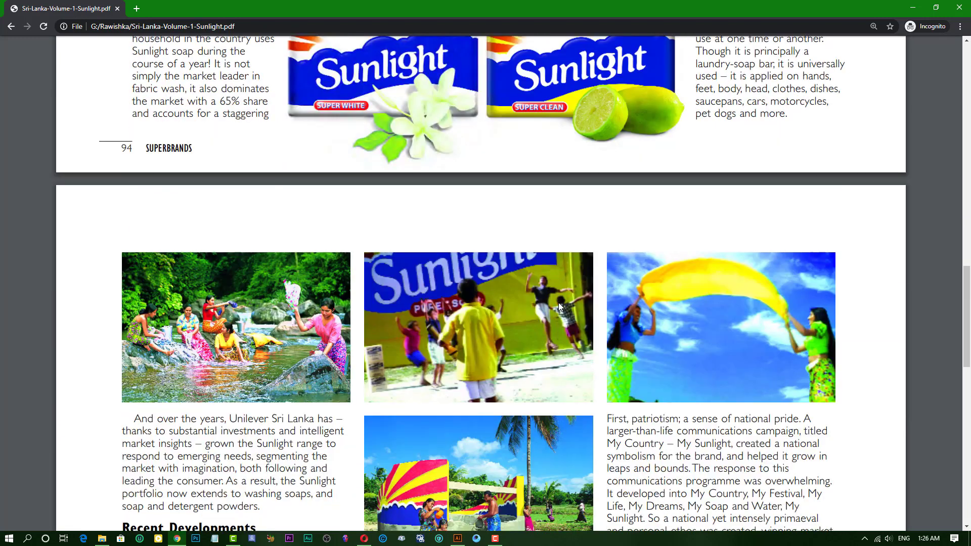
scroll(559, 306, down, 1)
scroll(558, 302, down, 6)
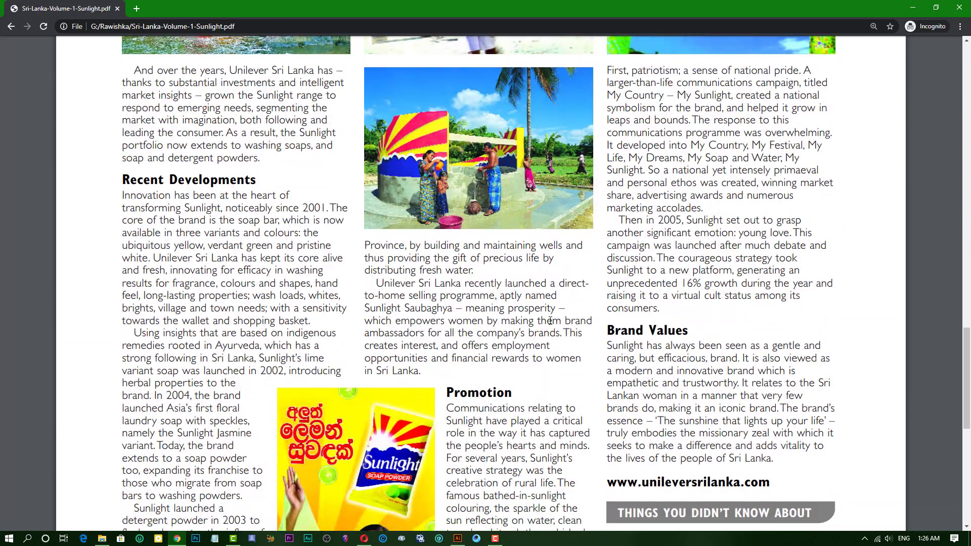
Back in vvv.ai, place the Sunlight box image beside the artboard below the colour swatches.
click(457, 538)
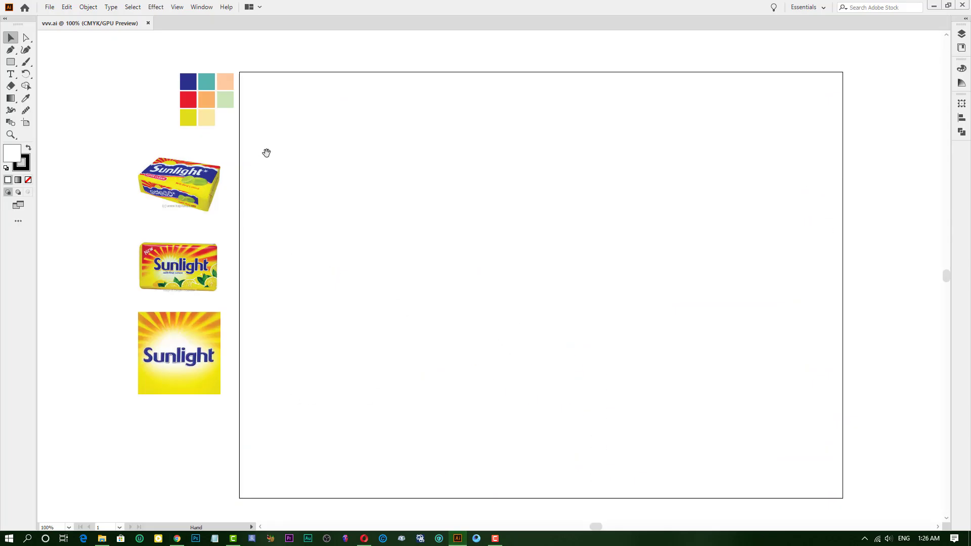
drag(267, 151, 561, 173)
scroll(473, 109, up, 4)
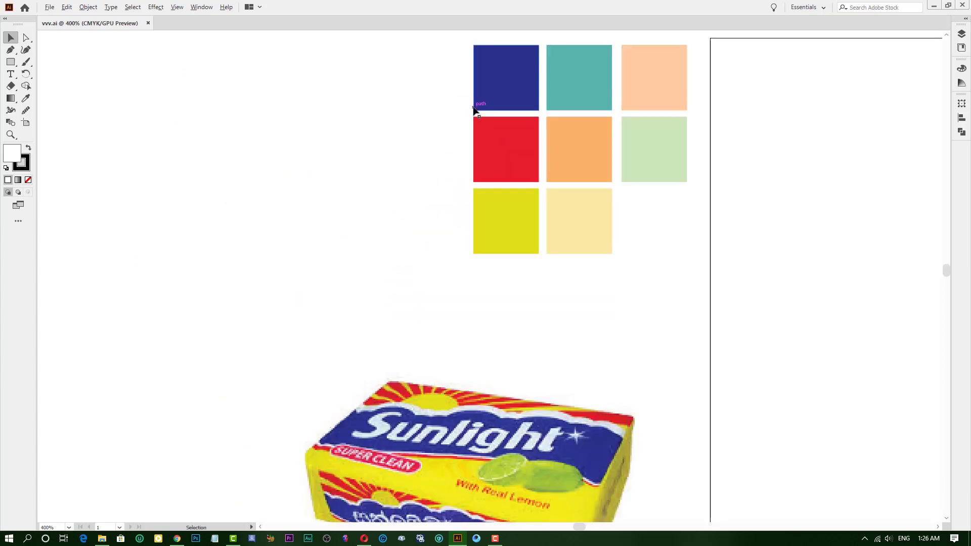
mouse_move(570, 238)
mouse_down()
mouse_move(477, 348)
mouse_move(524, 307)
mouse_up()
drag(444, 448, 268, 226)
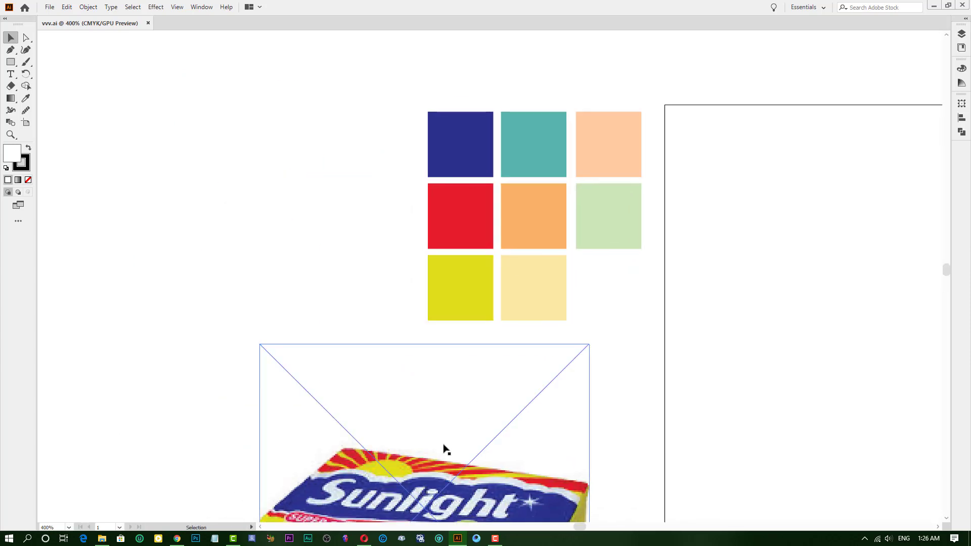
key(ctrl+minus)
key(ctrl+s)
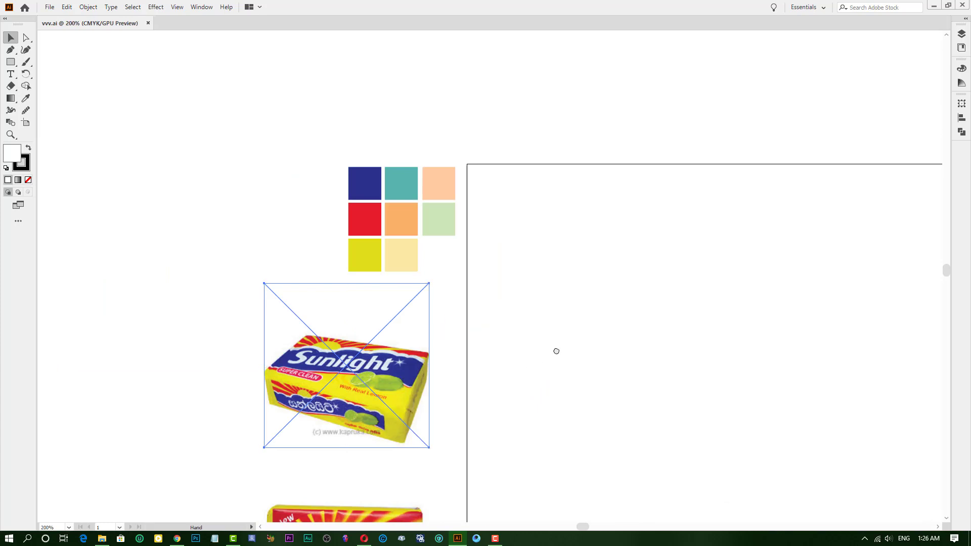
drag(554, 351, 554, 162)
click(475, 238)
scroll(475, 238, down, 1)
scroll(463, 222, up, 1)
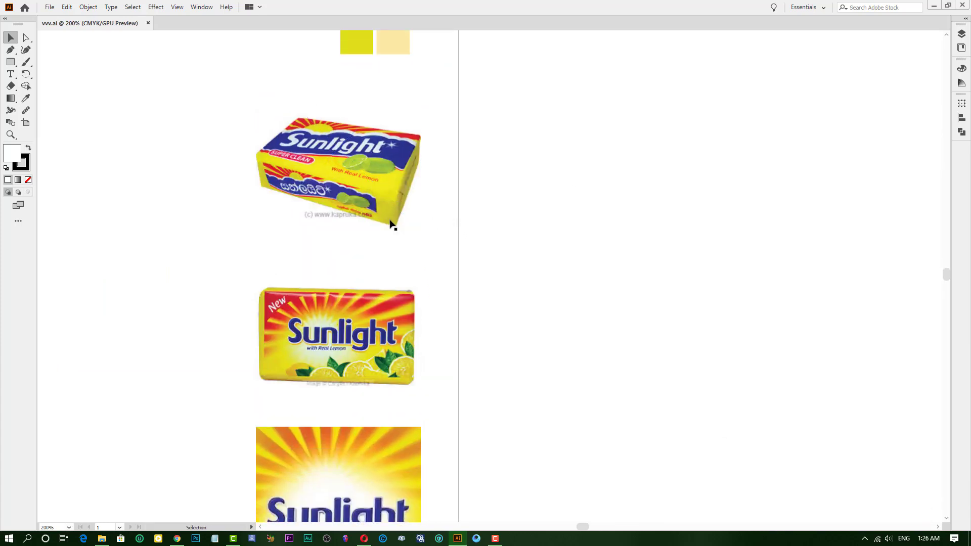
drag(359, 189, 361, 221)
click(496, 193)
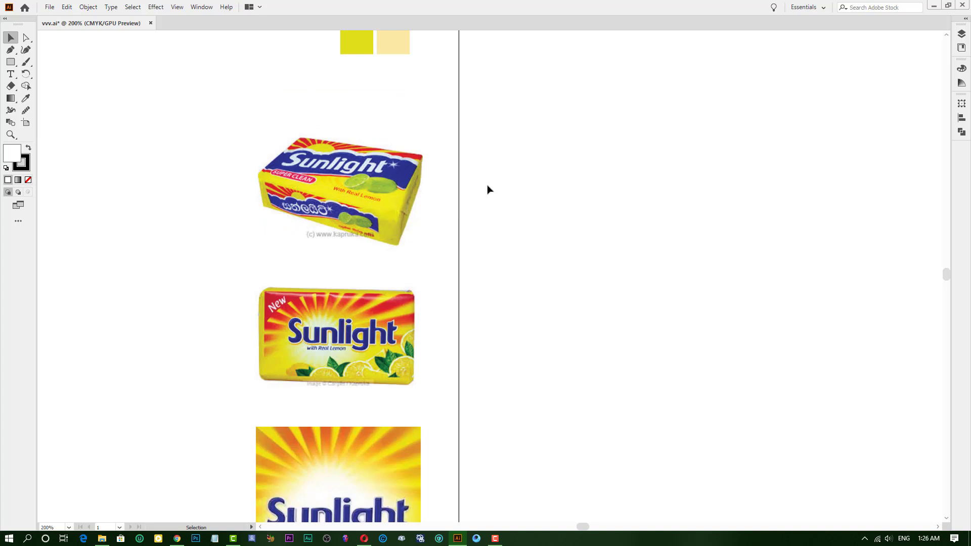
Position the lemon soap image below the Sunlight box image in the column.
mouse_move(412, 246)
mouse_down()
mouse_move(394, 340)
mouse_move(383, 345)
mouse_up()
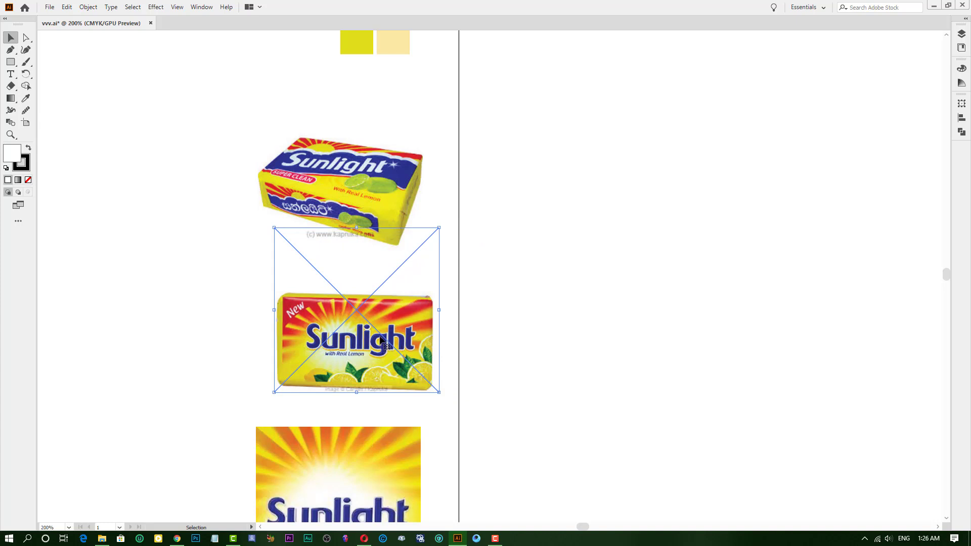
mouse_move(371, 345)
mouse_down()
mouse_move(400, 351)
mouse_move(351, 352)
mouse_up()
drag(326, 199, 364, 198)
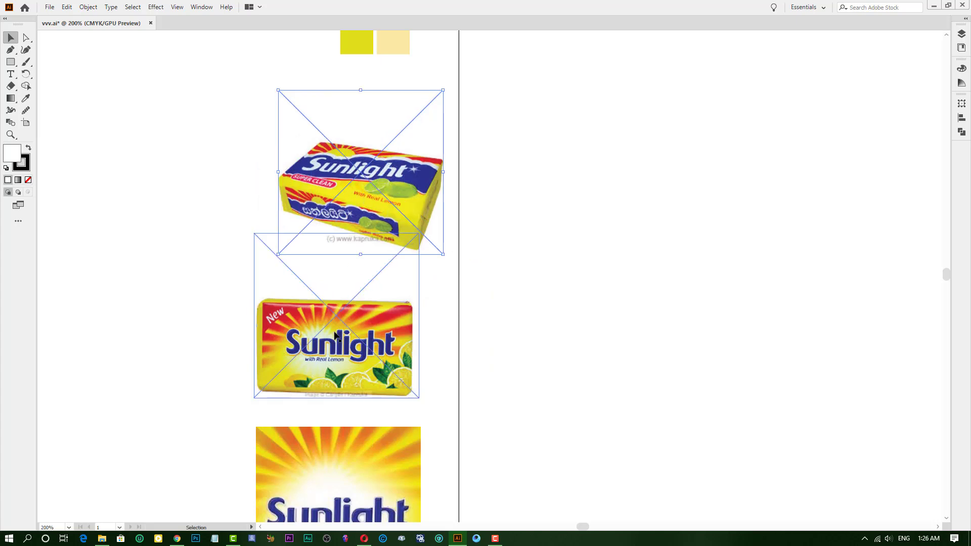
drag(338, 339, 337, 348)
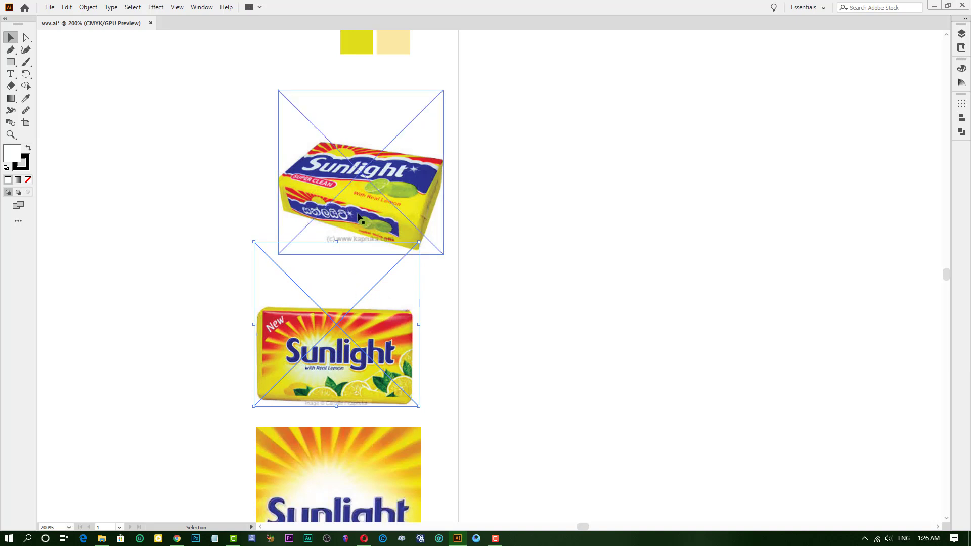
Move the sunburst Sunlight image up under the lemon soap image.
scroll(357, 218, down, 3)
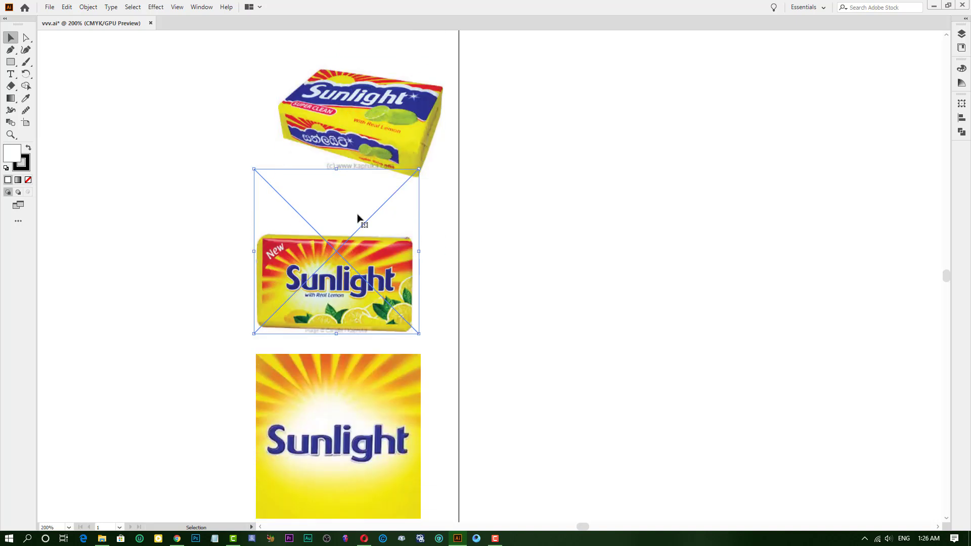
scroll(358, 217, down, 3)
drag(337, 366, 339, 367)
click(546, 275)
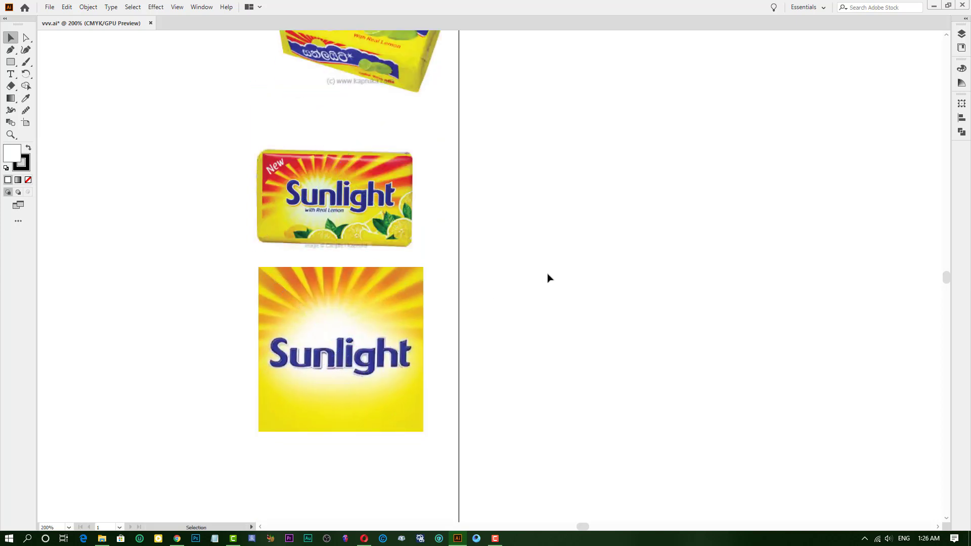
scroll(508, 298, up, 3)
scroll(512, 298, up, 3)
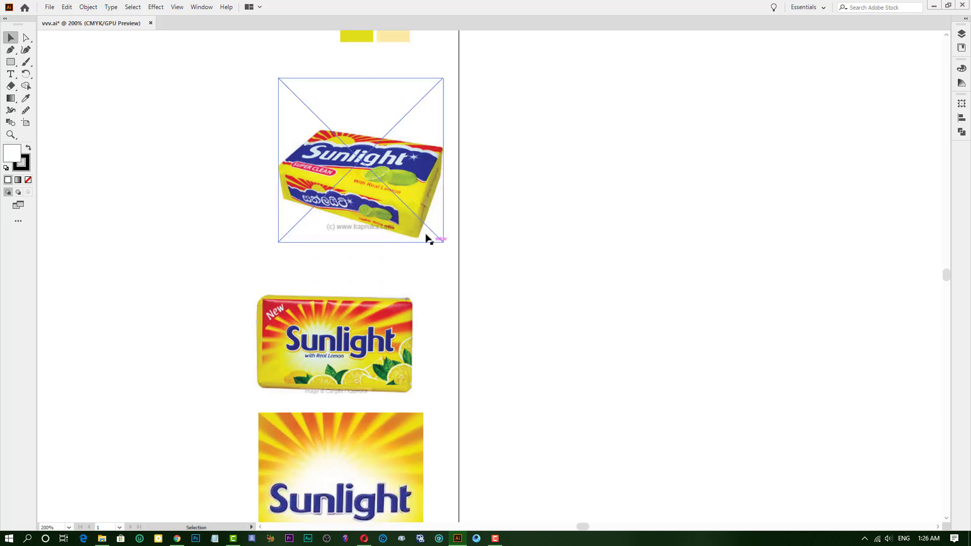
scroll(429, 234, down, 3)
drag(323, 401, 319, 399)
scroll(377, 369, down, 1)
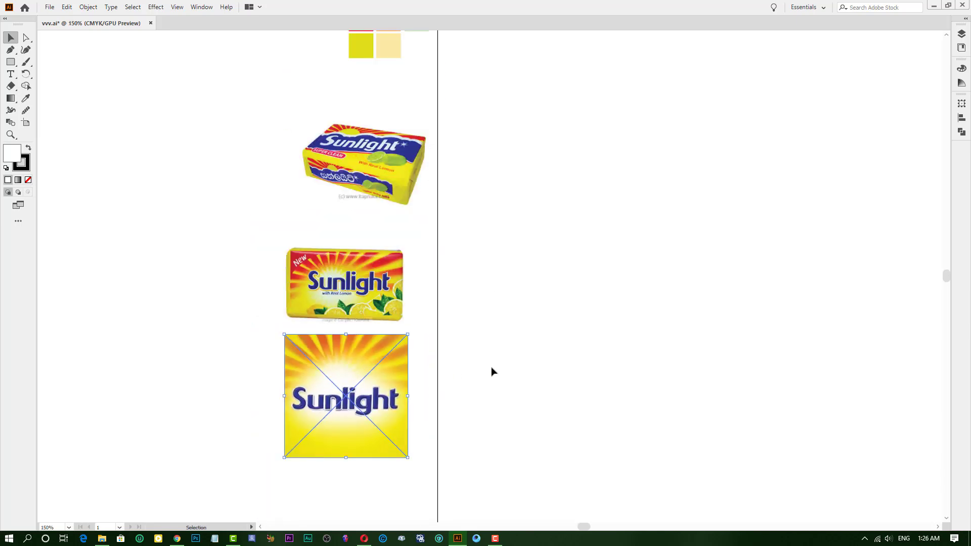
scroll(348, 216, up, 4)
scroll(343, 263, down, 3)
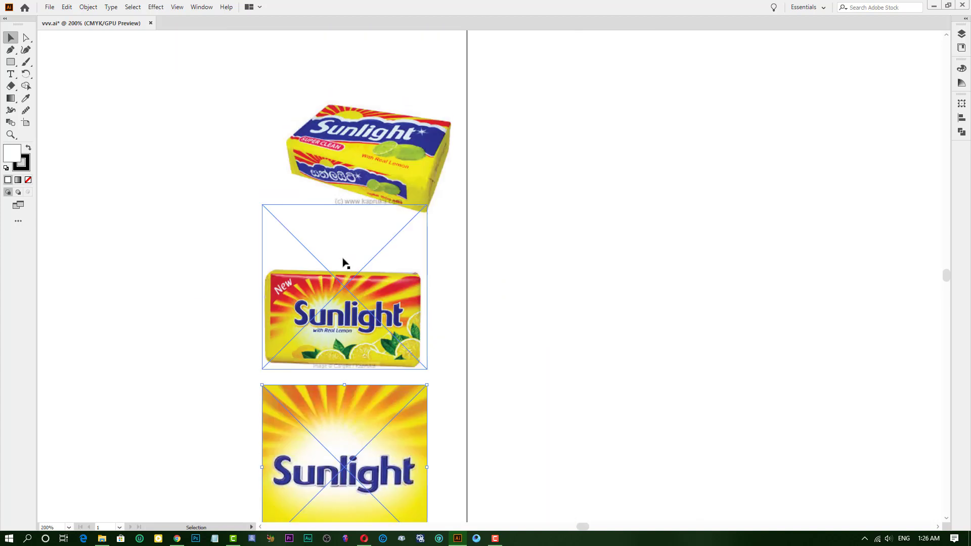
scroll(384, 278, down, 1)
scroll(349, 286, up, 3)
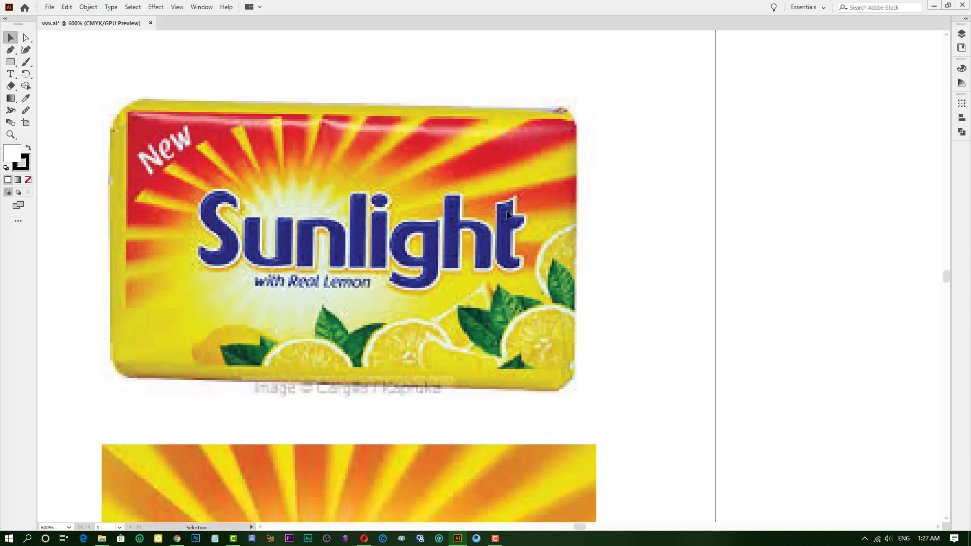
scroll(505, 245, down, 3)
scroll(505, 245, up, 3)
scroll(396, 399, down, 1)
scroll(397, 399, up, 1)
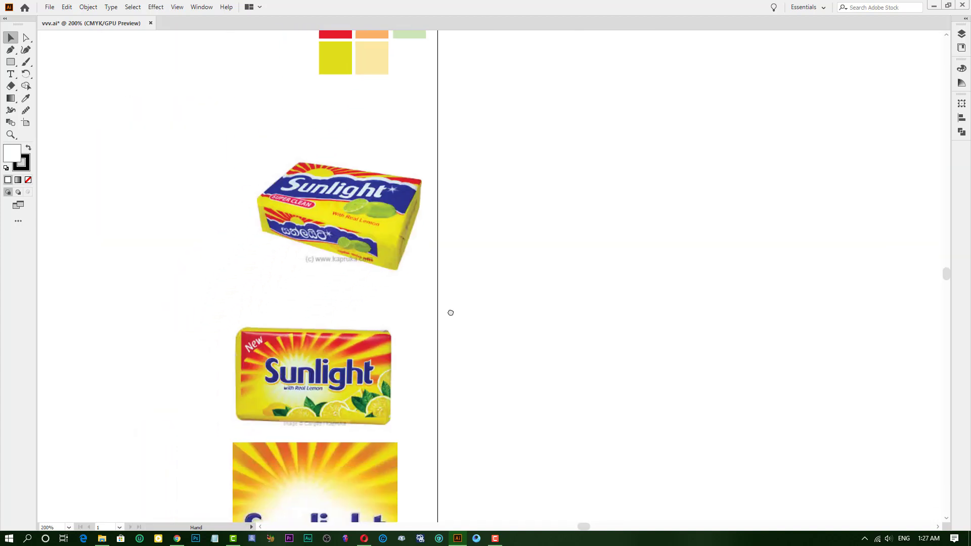
scroll(288, 180, up, 2)
scroll(289, 180, down, 2)
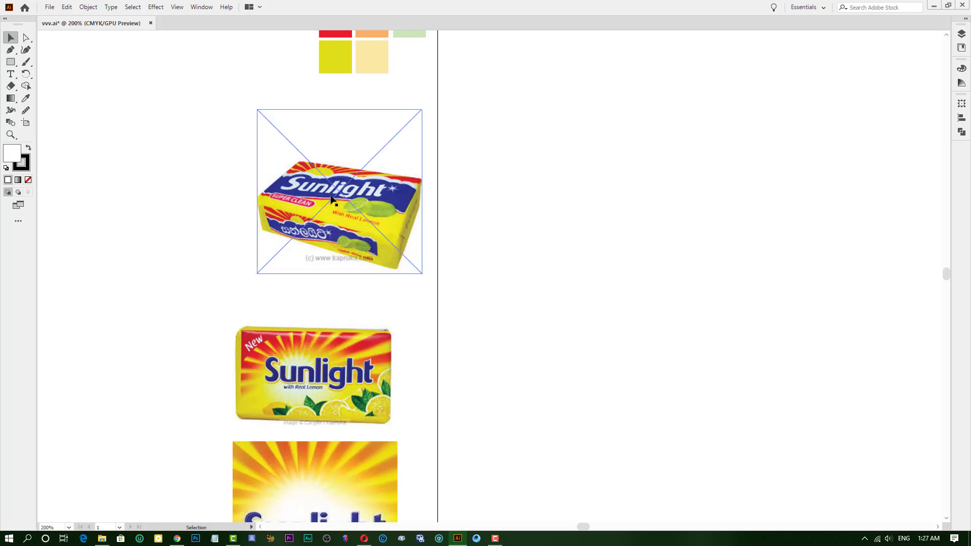
Fine-tune the Sunlight box image's position, then zoom out to show the whole artboard.
drag(327, 172, 322, 187)
scroll(326, 232, down, 1)
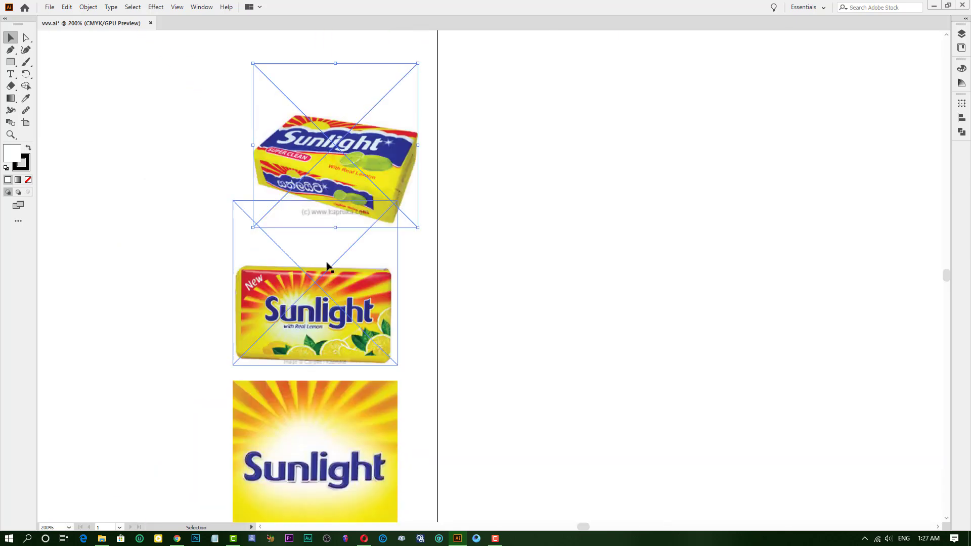
scroll(328, 264, up, 2)
scroll(324, 273, down, 1)
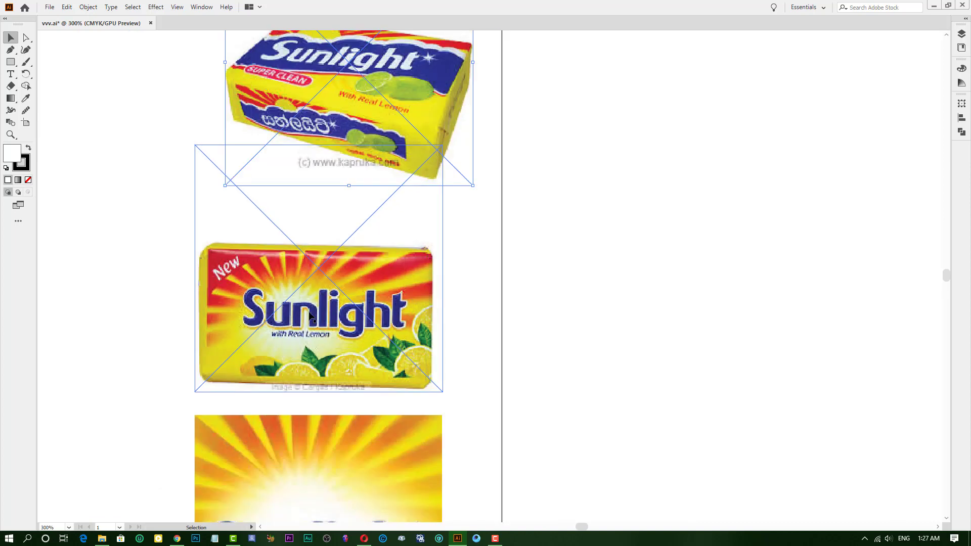
scroll(399, 351, down, 1)
scroll(398, 350, up, 2)
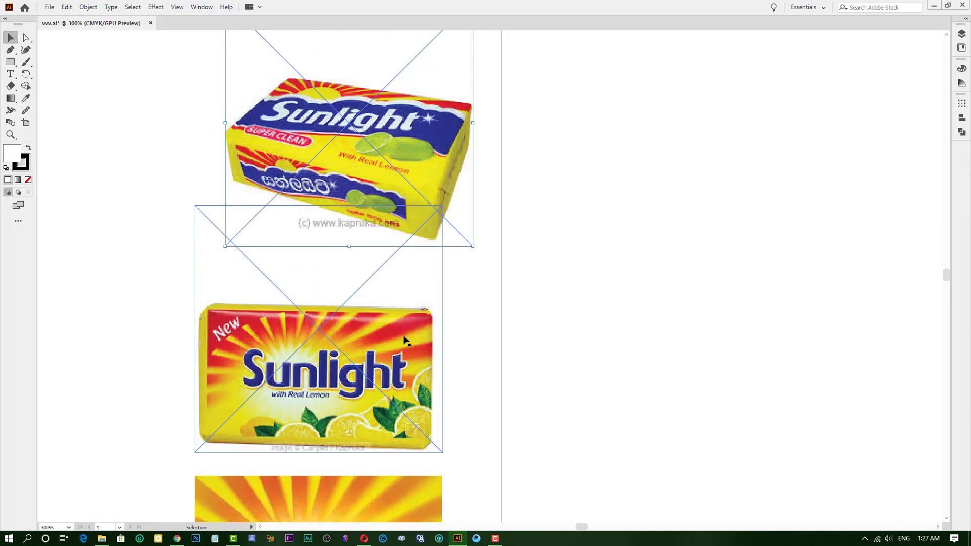
scroll(404, 340, up, 2)
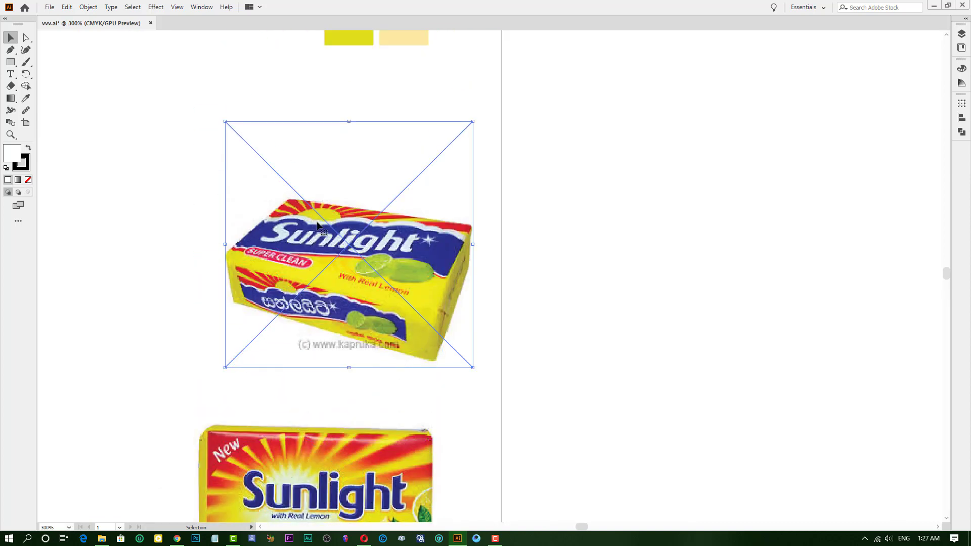
drag(317, 226, 299, 312)
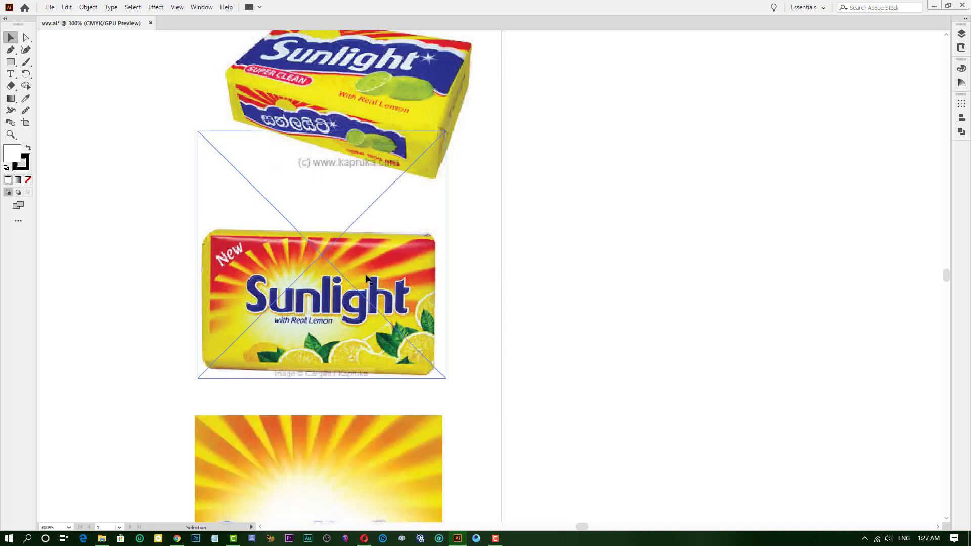
key(ctrl+0)
scroll(447, 259, up, 3)
scroll(447, 259, down, 4)
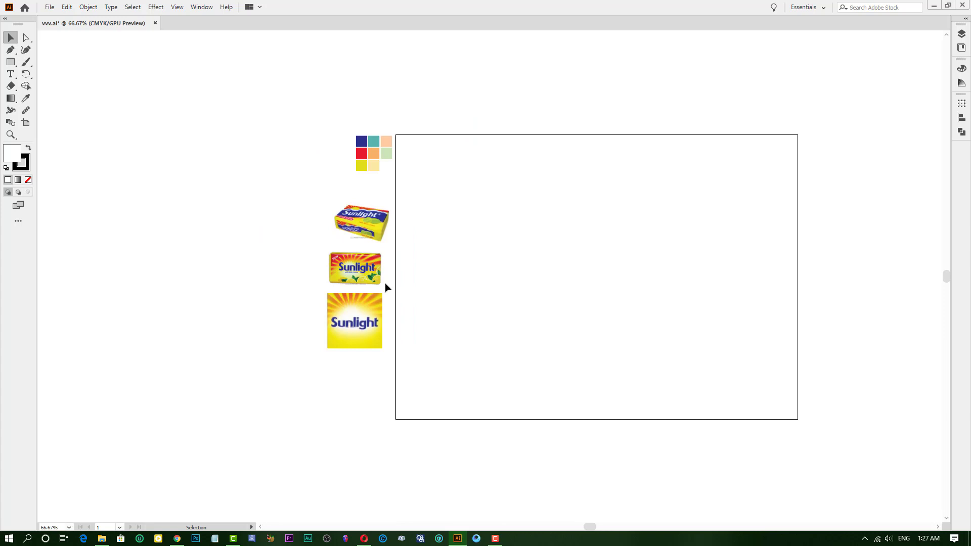
Glance at the Super White and Super Clean photos in the PDF, then minimize Chrome.
mouse_move(176, 538)
click(186, 507)
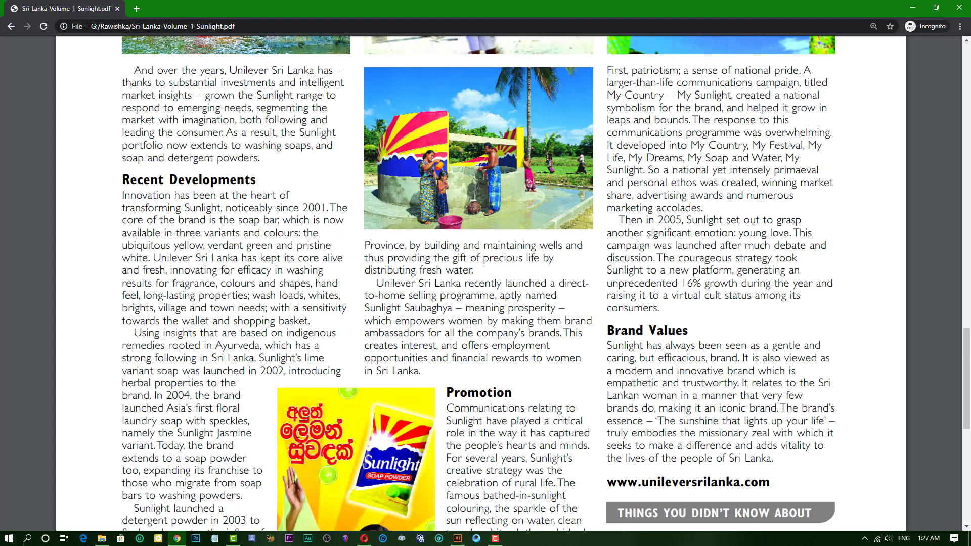
scroll(536, 237, up, 8)
scroll(421, 239, up, 3)
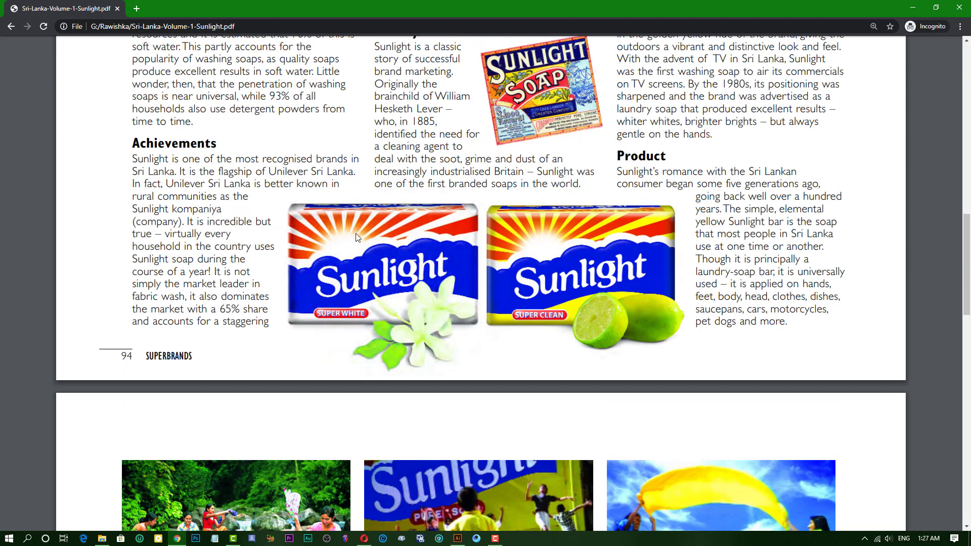
click(911, 8)
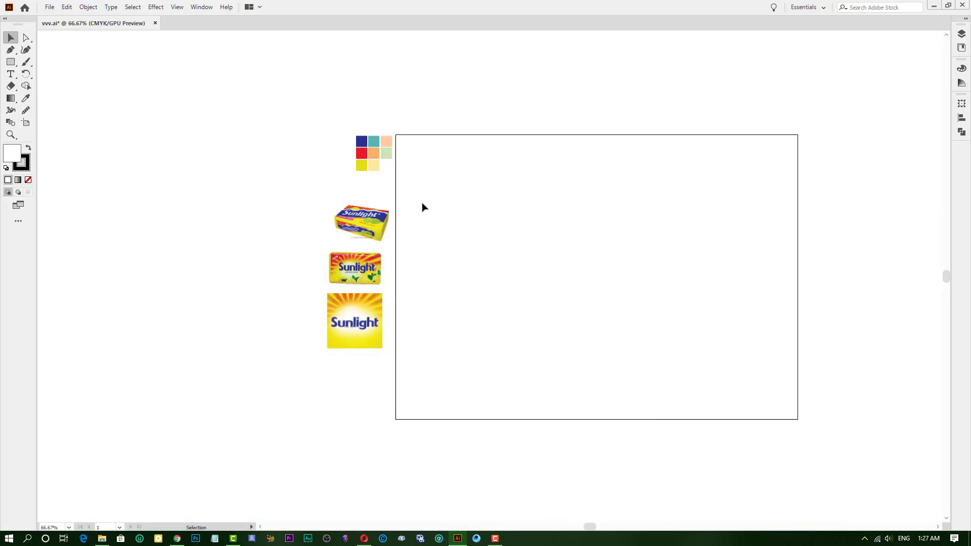
scroll(356, 273, up, 4)
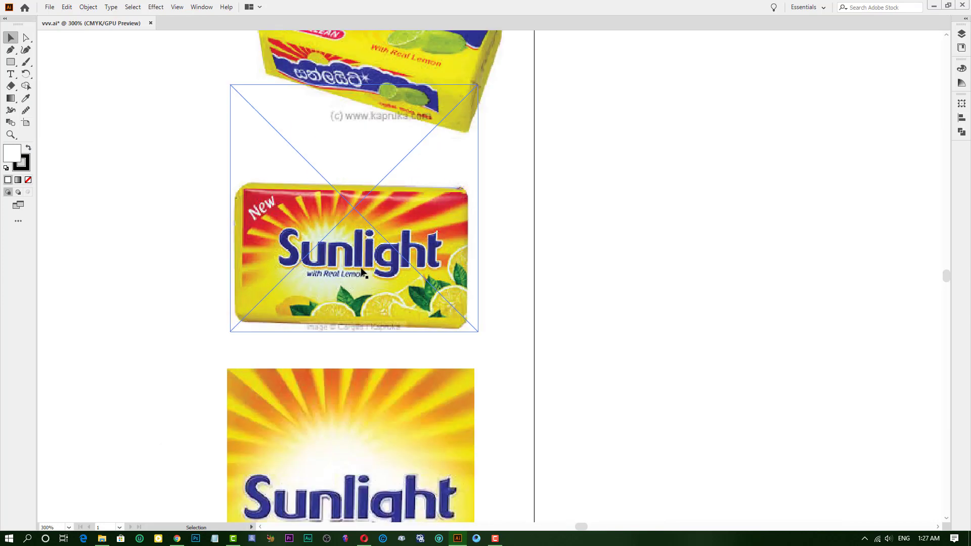
scroll(362, 272, down, 1)
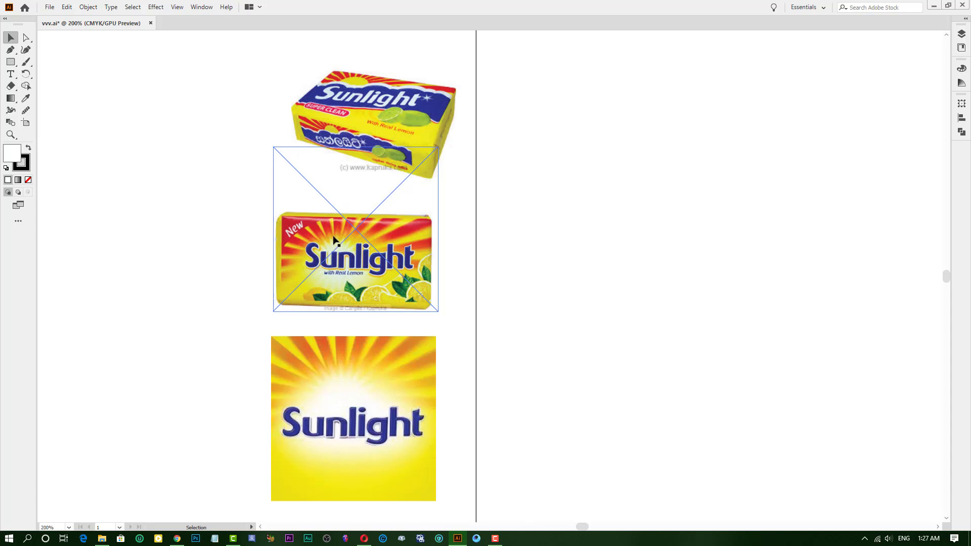
scroll(323, 238, up, 1)
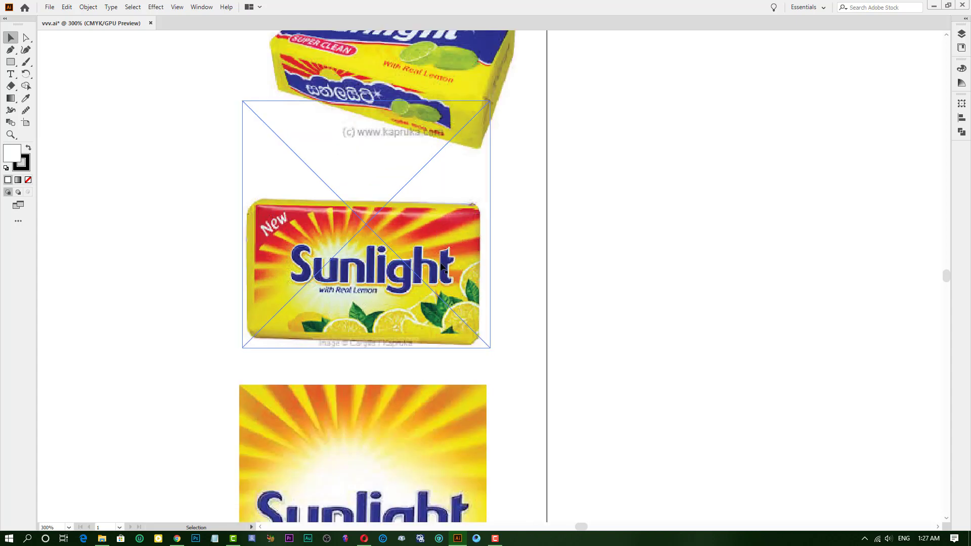
scroll(410, 257, down, 1)
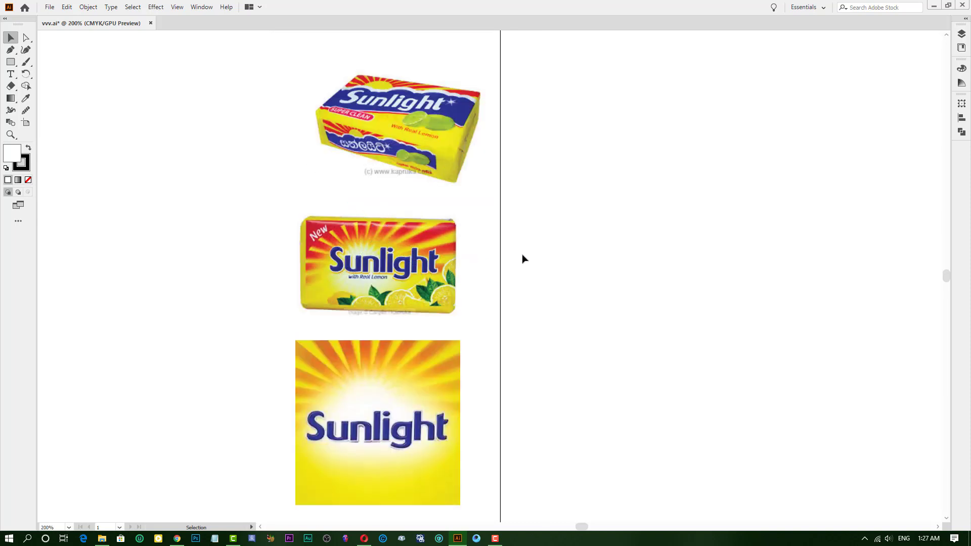
drag(401, 233, 336, 230)
click(335, 230)
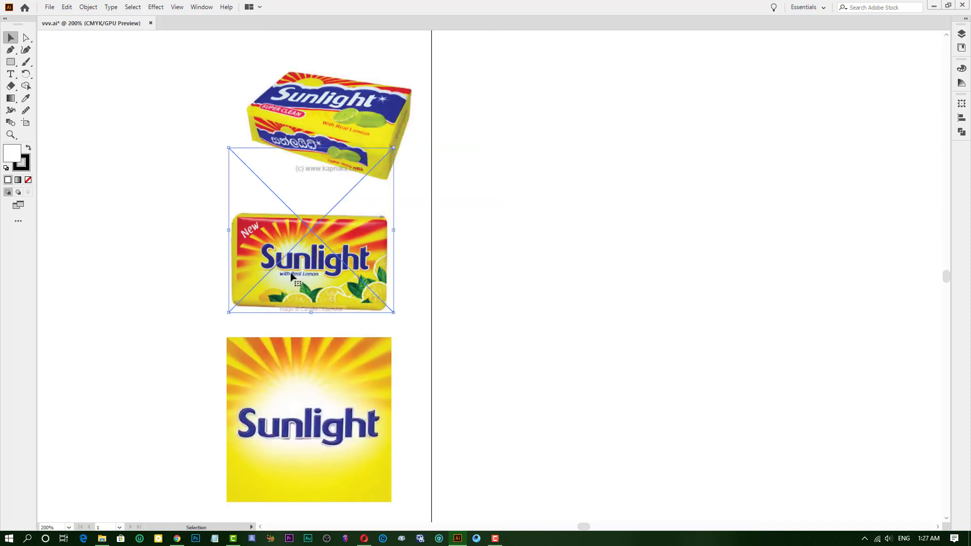
scroll(289, 274, up, 3)
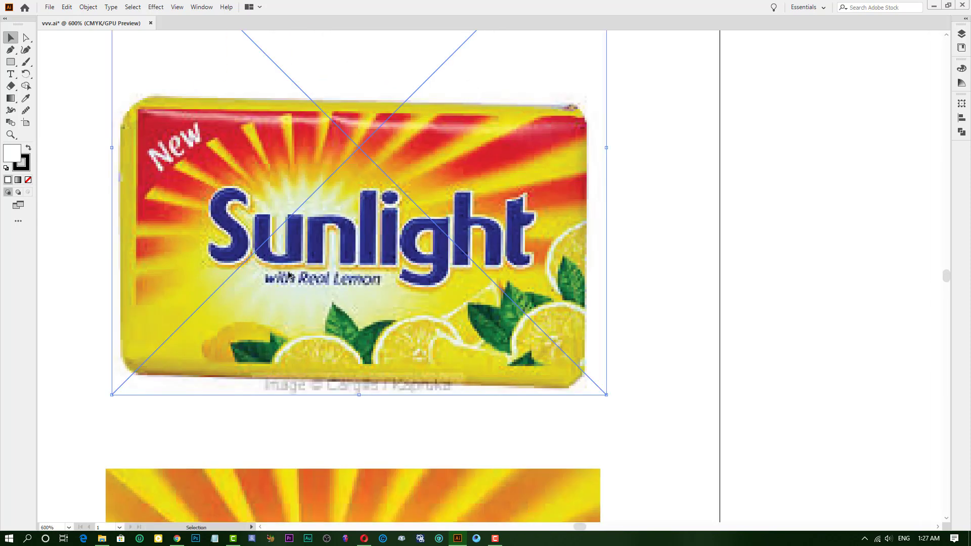
scroll(290, 275, down, 2)
scroll(299, 275, down, 1)
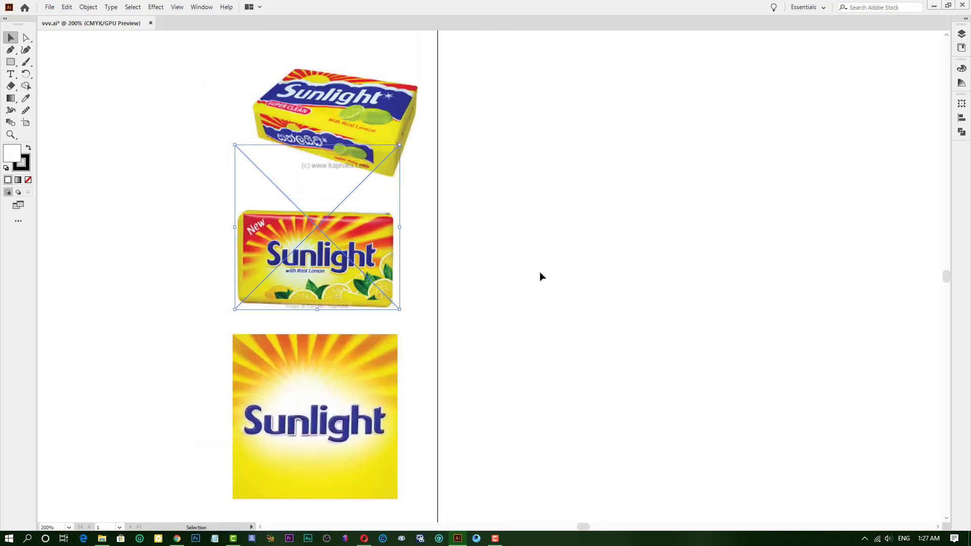
click(540, 276)
scroll(501, 217, up, 2)
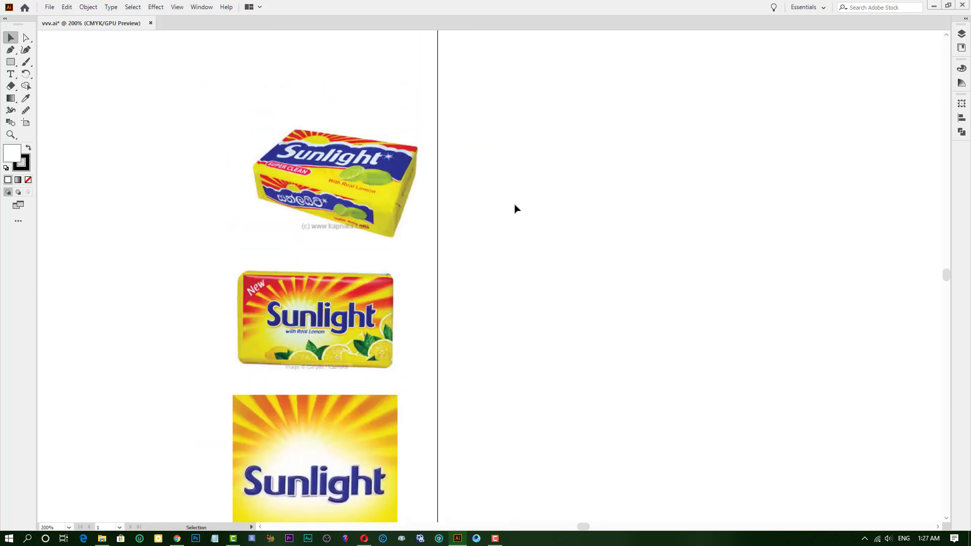
drag(544, 191, 427, 302)
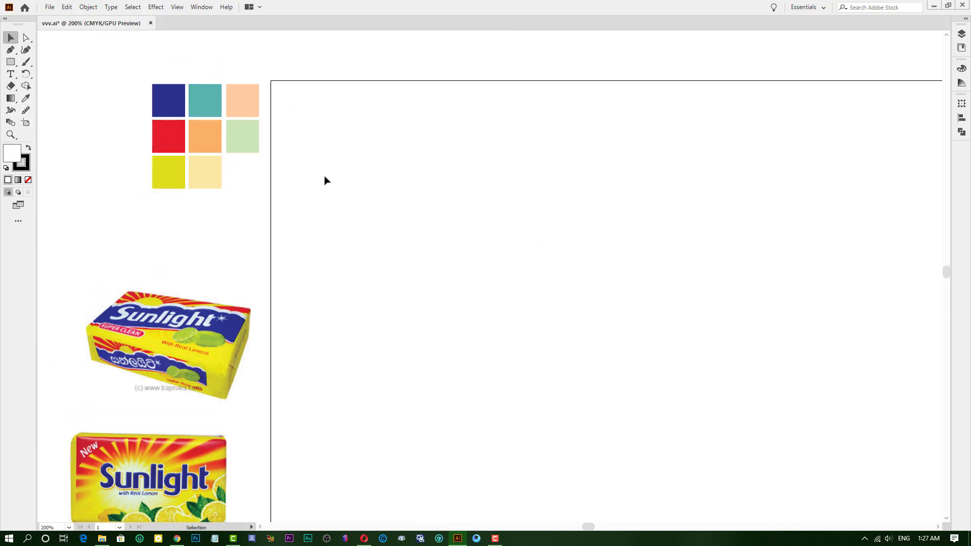
scroll(427, 232, down, 3)
scroll(283, 233, down, 3)
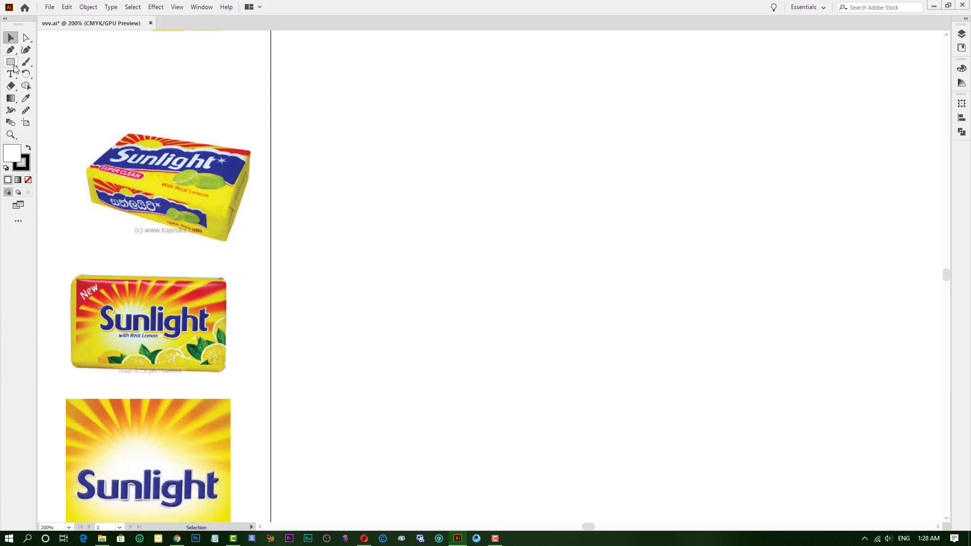
Draw a large 203.294 pt circle on the artboard with the Ellipse tool.
click(11, 62)
click(30, 73)
drag(472, 201, 617, 305)
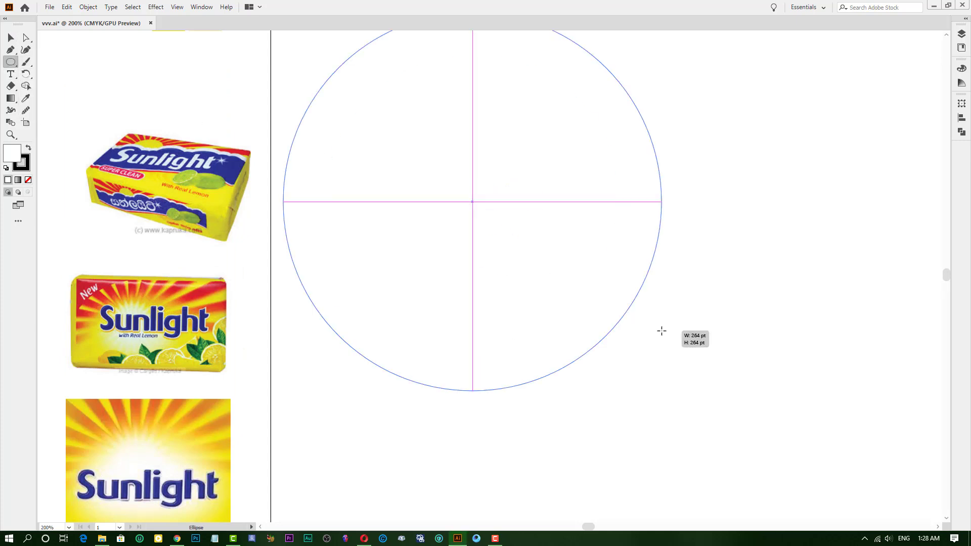
scroll(609, 303, up, 1)
click(10, 38)
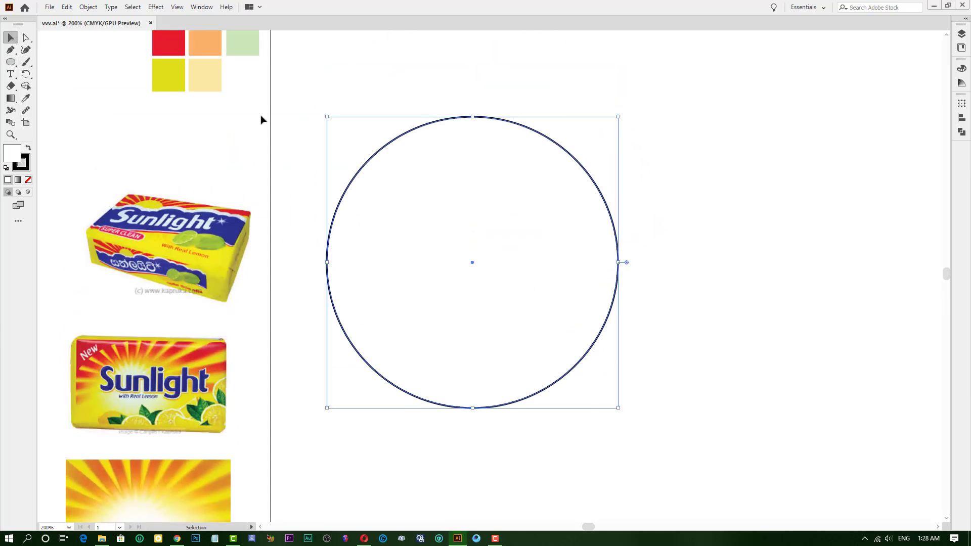
drag(353, 99, 418, 159)
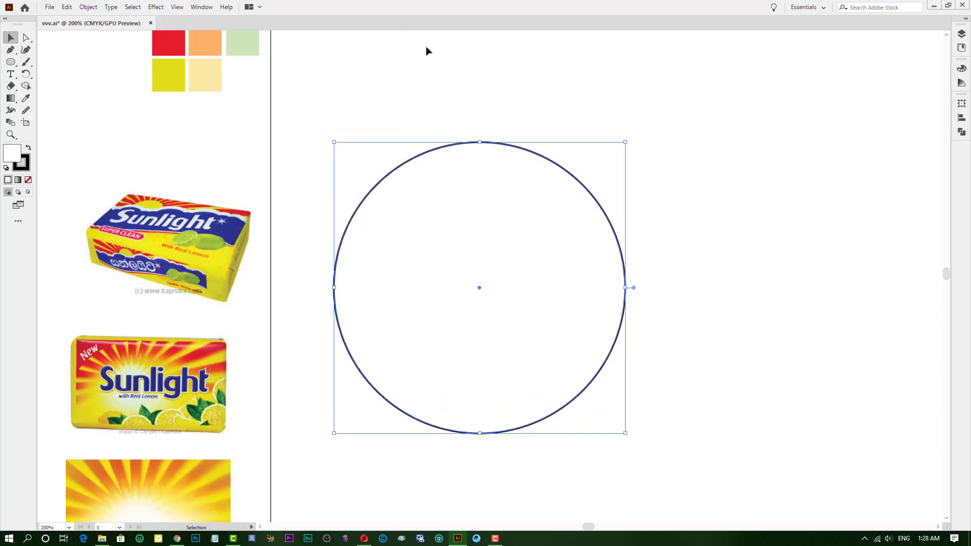
click(426, 48)
Switch the workspace to Layout, collapse the right panel dock, and reselect the circle.
click(154, 7)
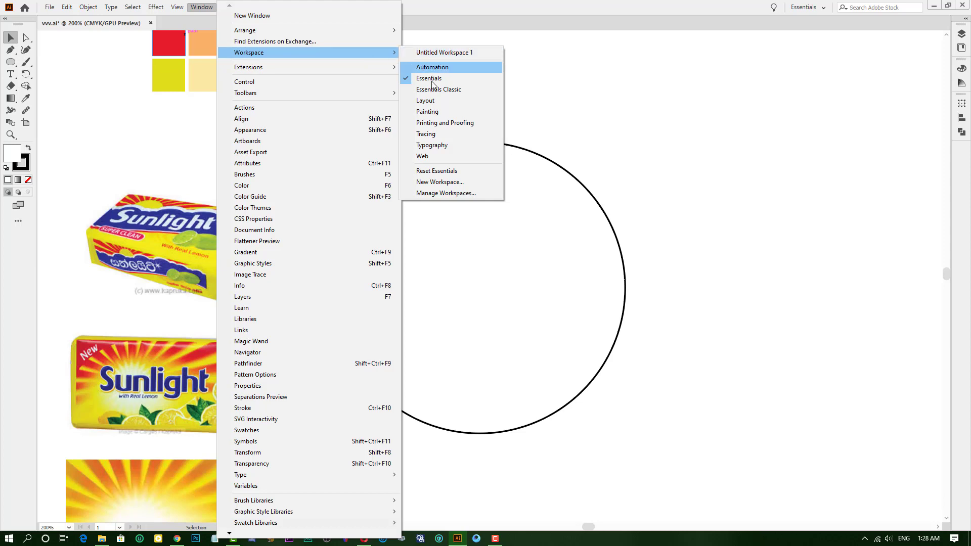
click(437, 100)
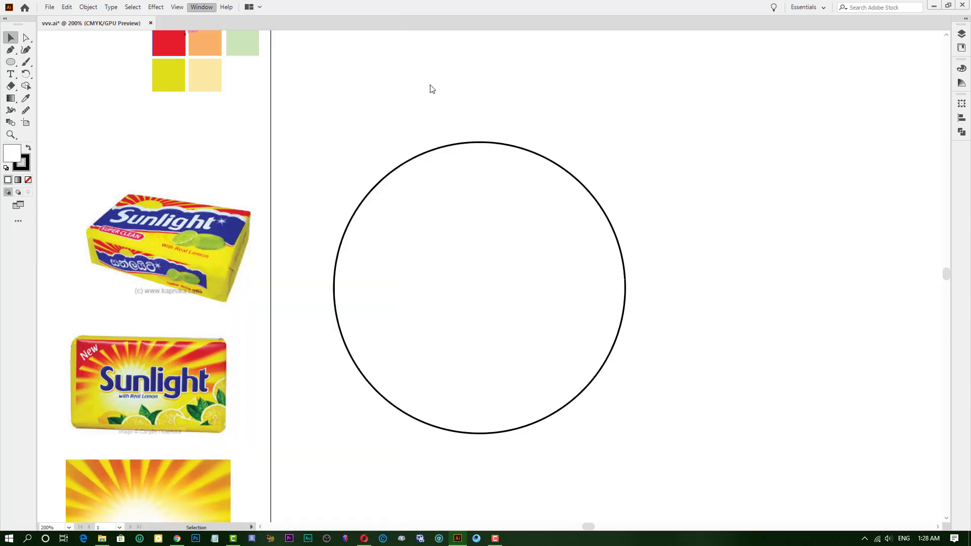
click(479, 236)
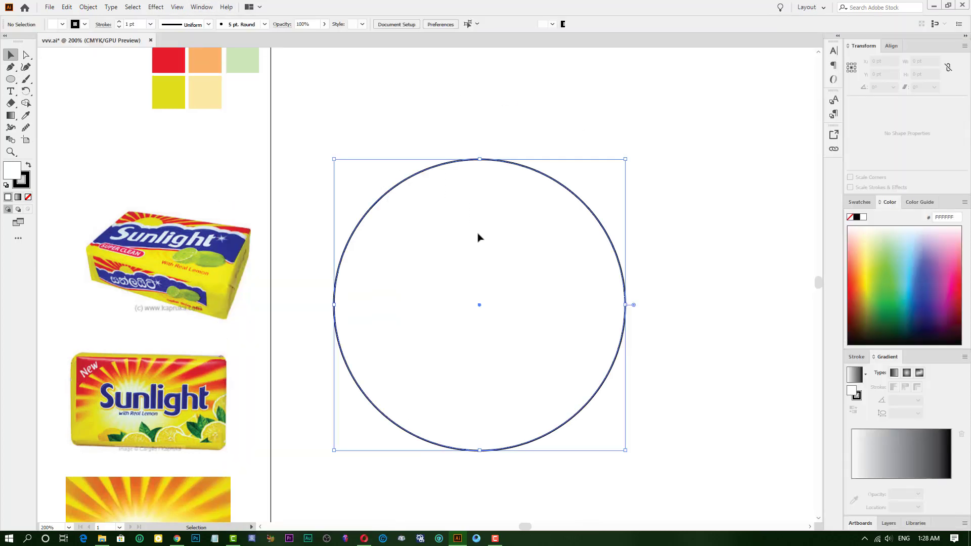
scroll(652, 151, right, 5)
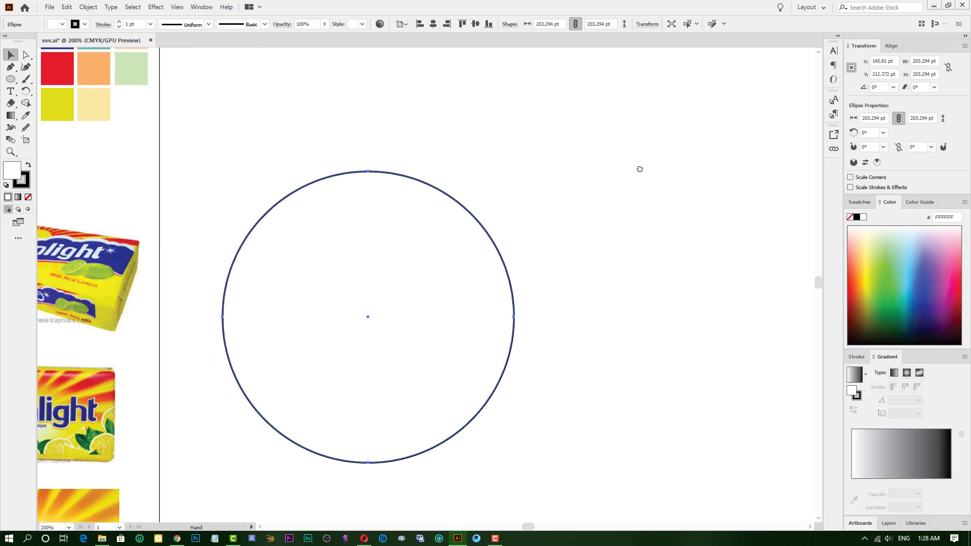
click(963, 36)
click(556, 232)
click(364, 218)
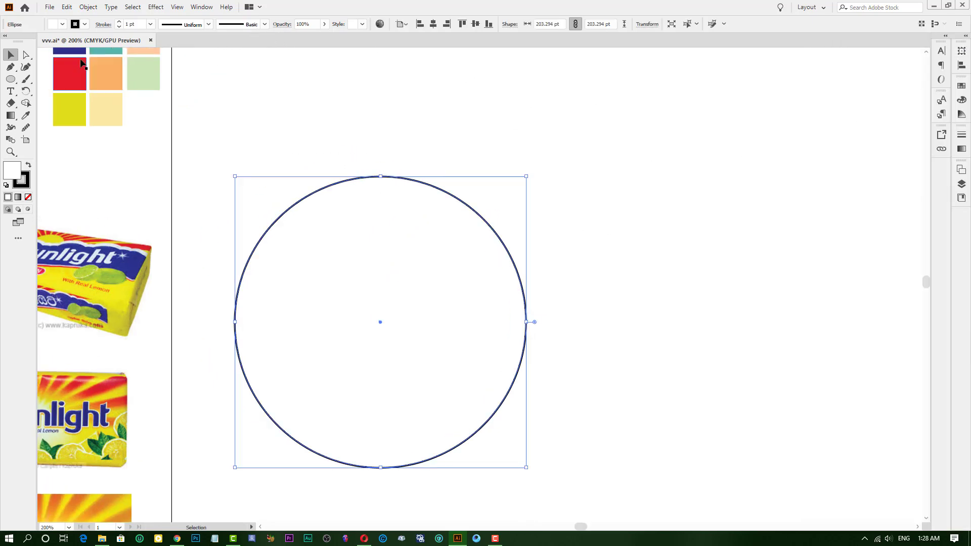
Make the circle's stroke a dashed line and raise its weight to 155 pt, forming sunburst rays.
click(104, 25)
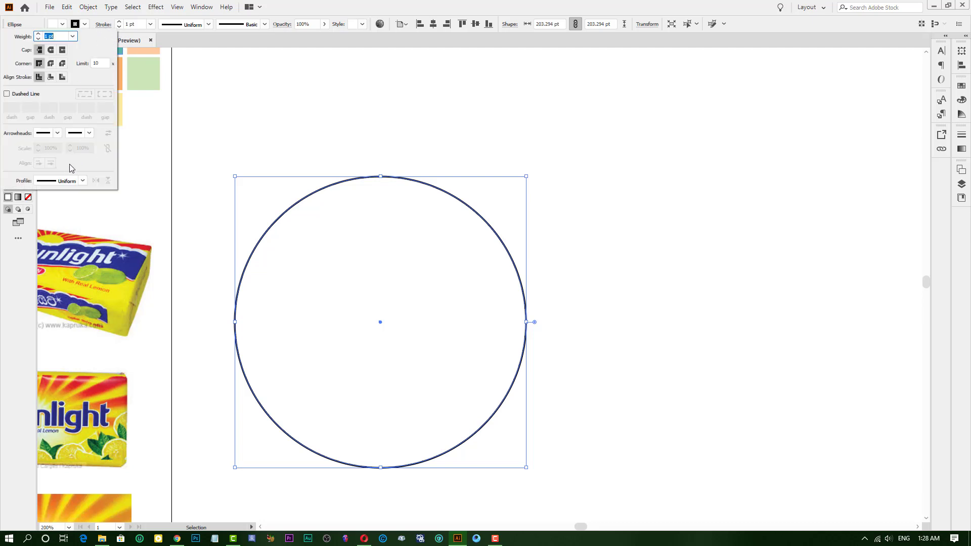
click(7, 95)
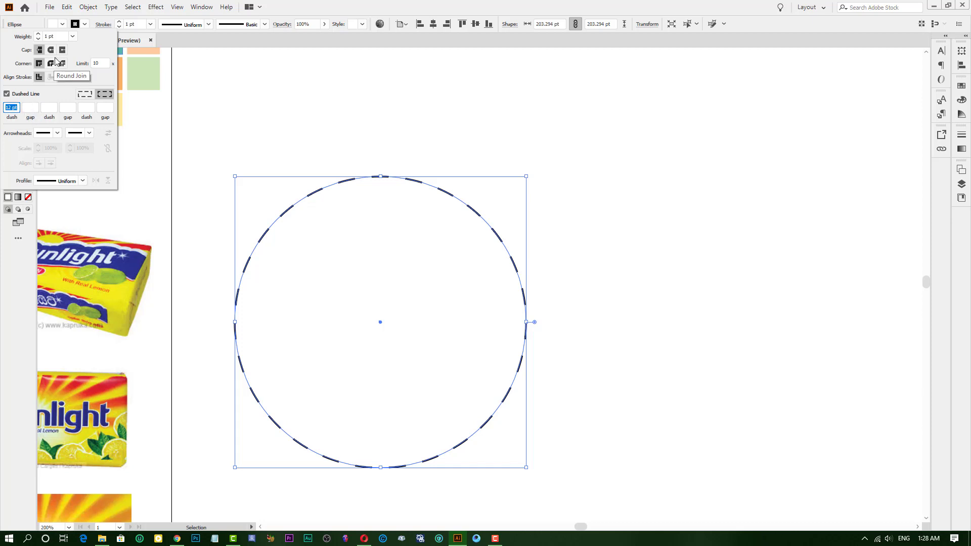
click(39, 34)
click(38, 34)
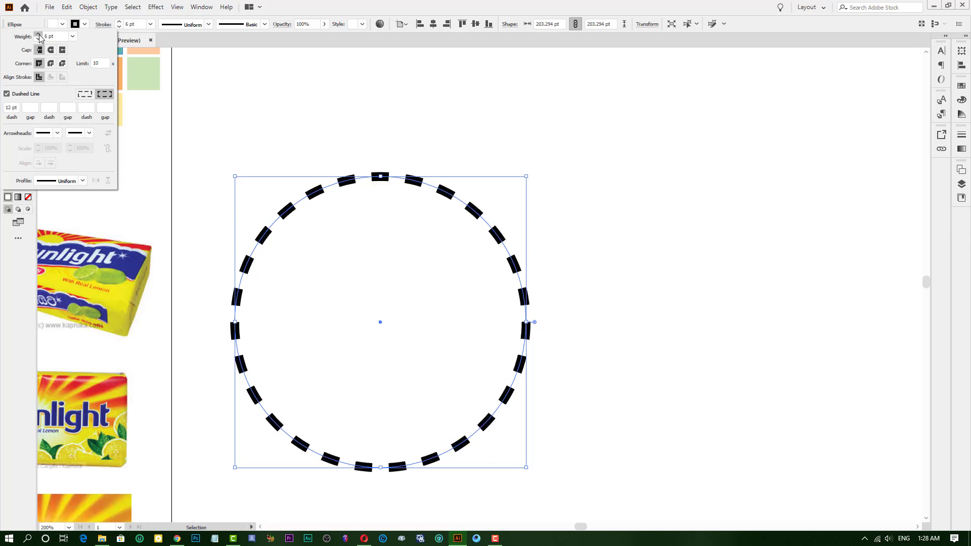
click(38, 33)
click(38, 34)
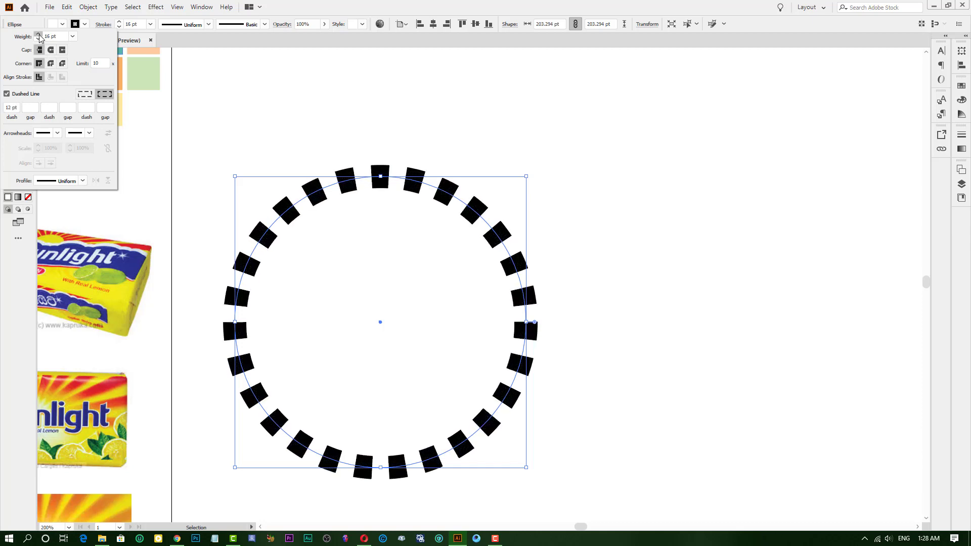
click(39, 34)
click(38, 34)
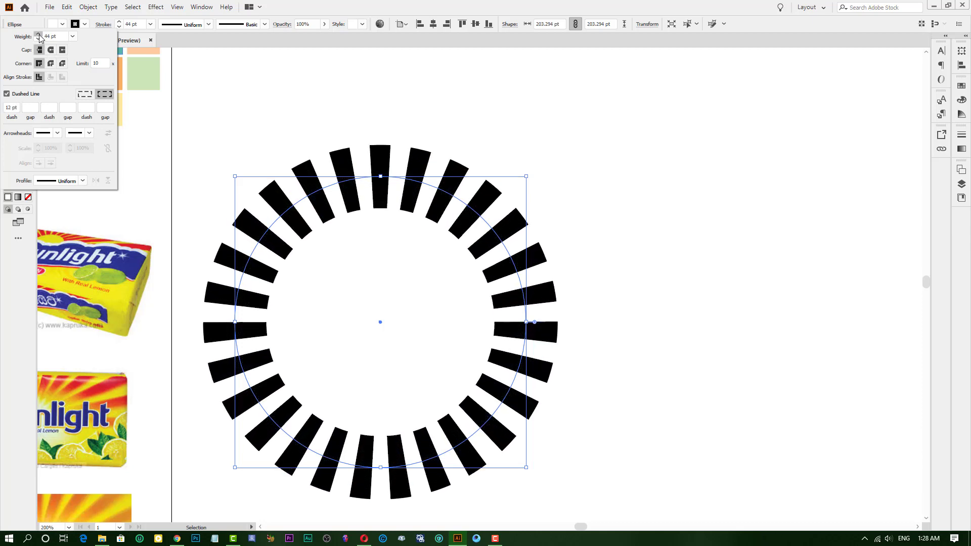
click(39, 34)
click(39, 34)
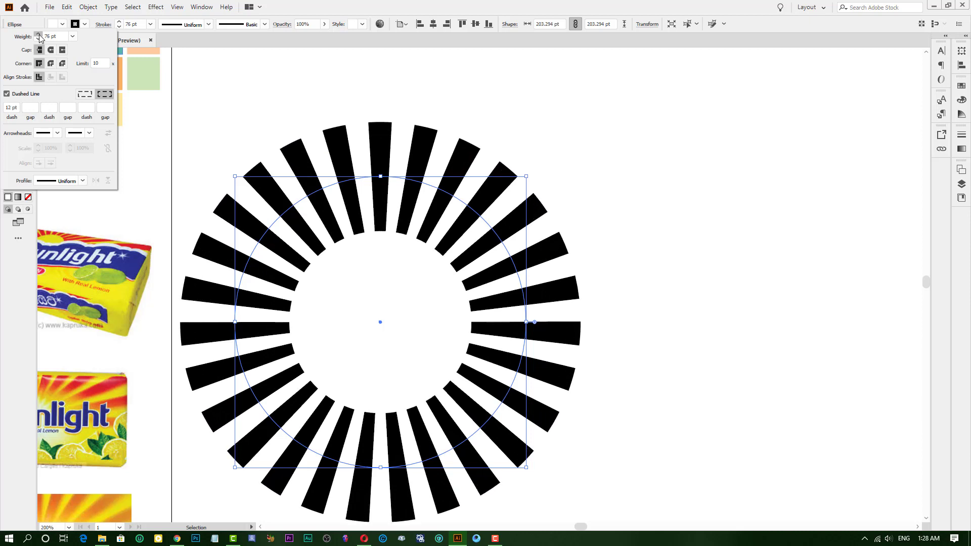
click(38, 34)
click(38, 34)
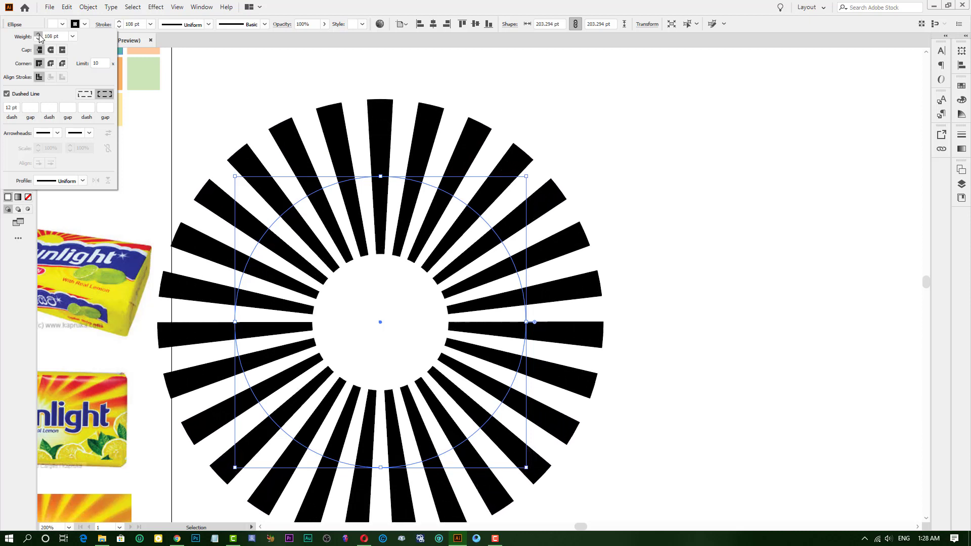
click(39, 34)
click(38, 34)
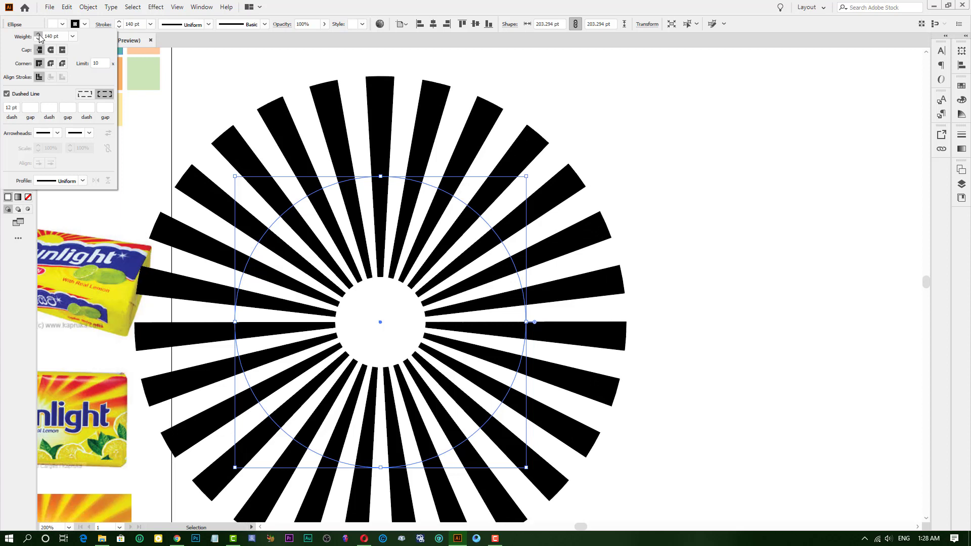
click(38, 34)
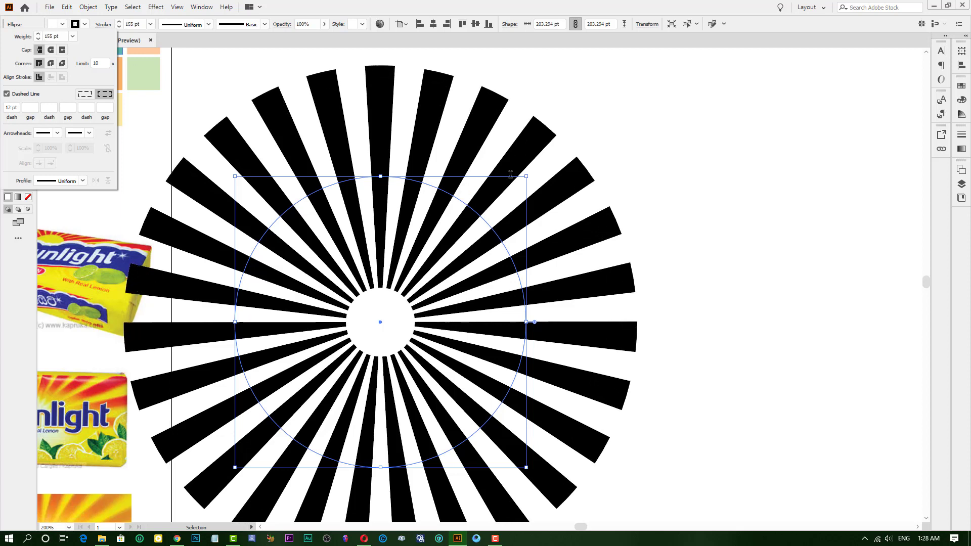
Try shrinking the sunburst circle to 149.556 pt, undo it, and return to its stroke options.
click(526, 175)
drag(526, 177, 500, 212)
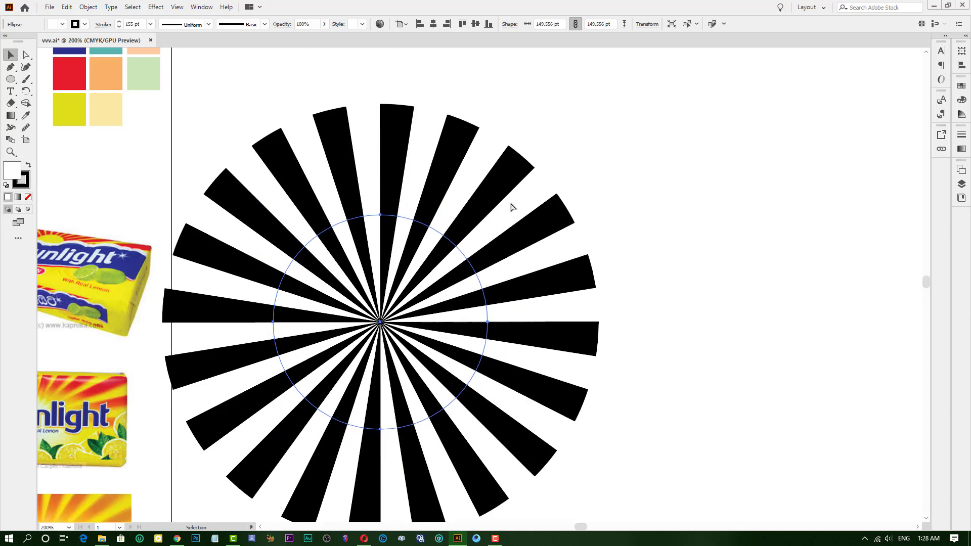
key(ctrl+z)
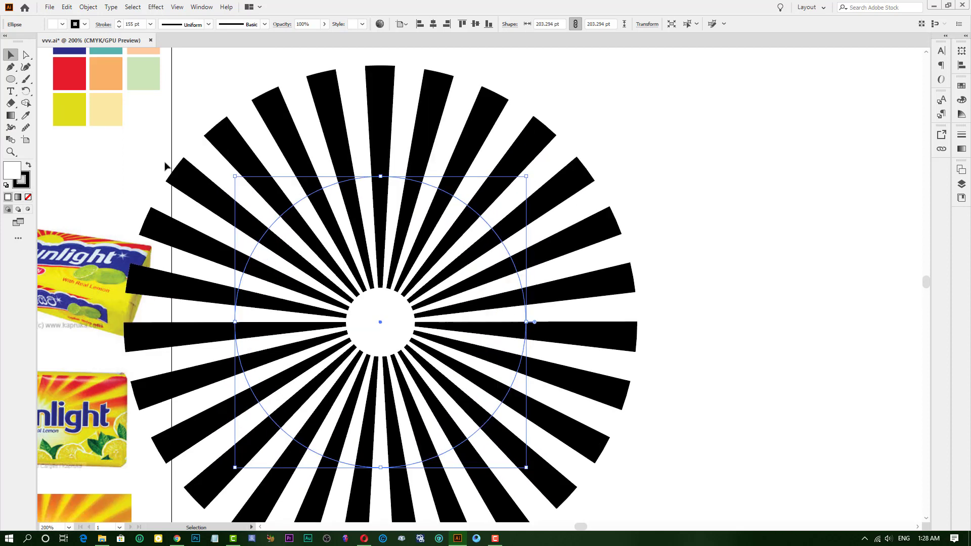
click(103, 25)
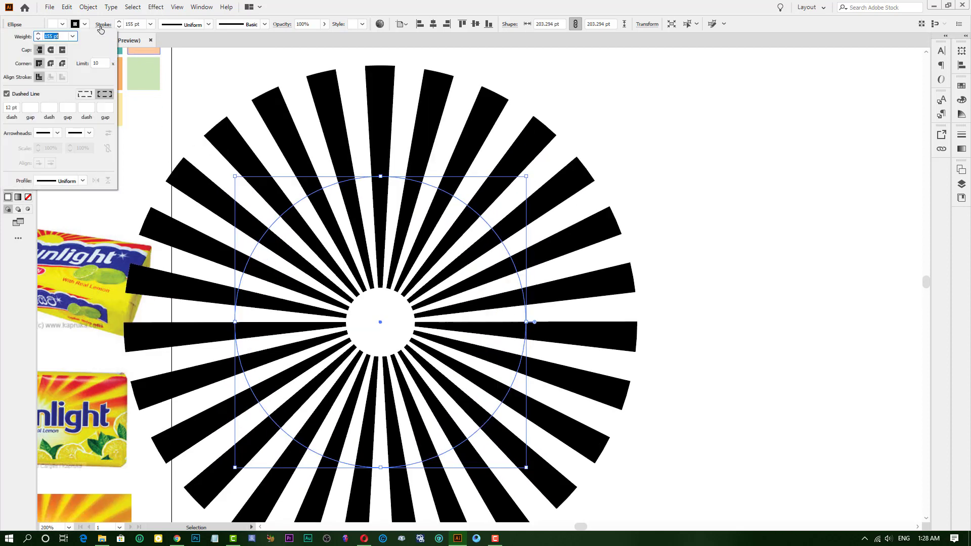
Set the first dash to 16 pt so the sunburst gets fewer, wider rays.
click(17, 108)
click(25, 108)
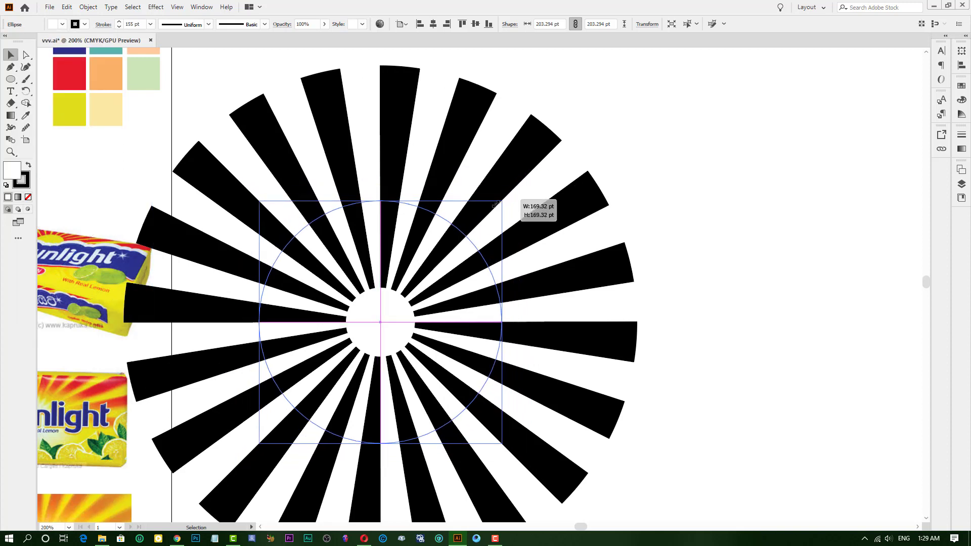
drag(526, 178, 489, 209)
key(ctrl+z)
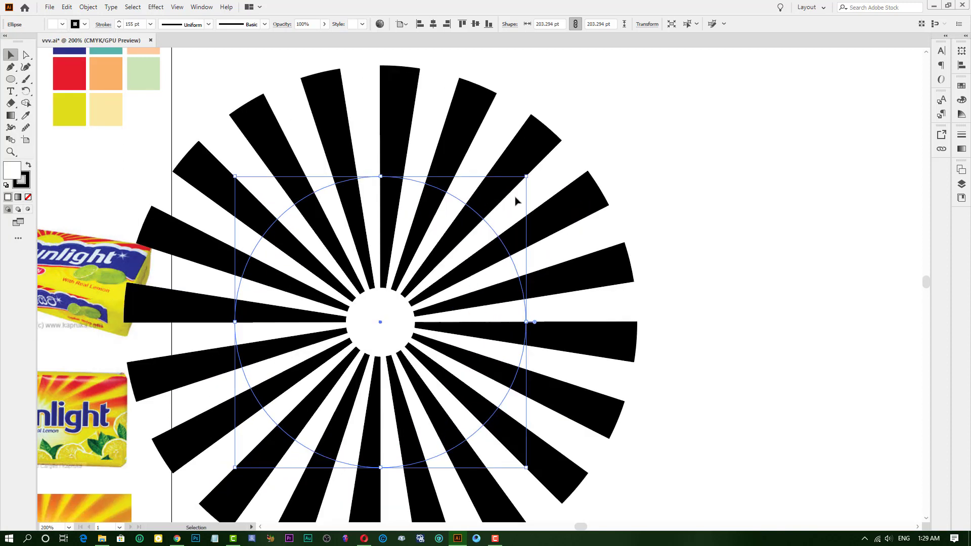
Drag the sunburst onto the artboard toward its upper left.
key(ctrl+1)
click(603, 199)
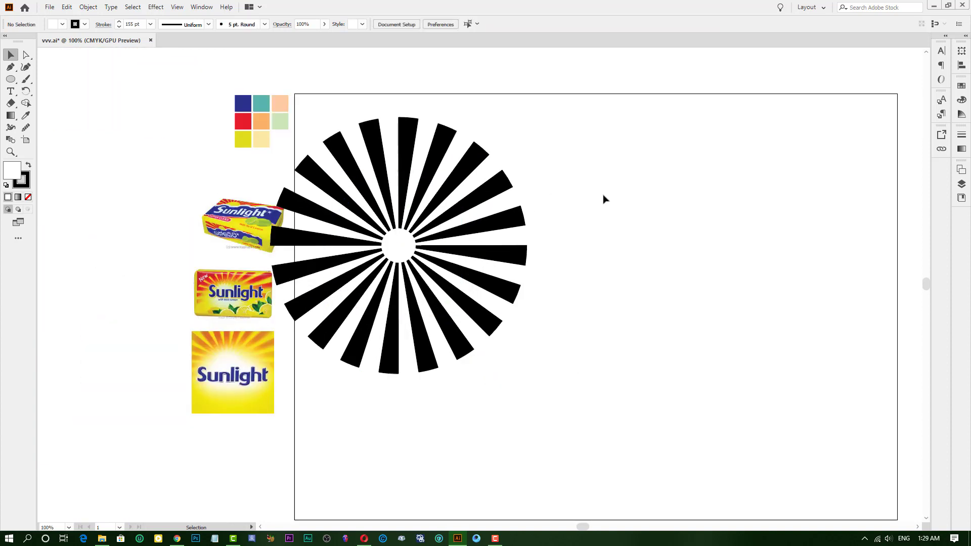
drag(477, 223, 567, 239)
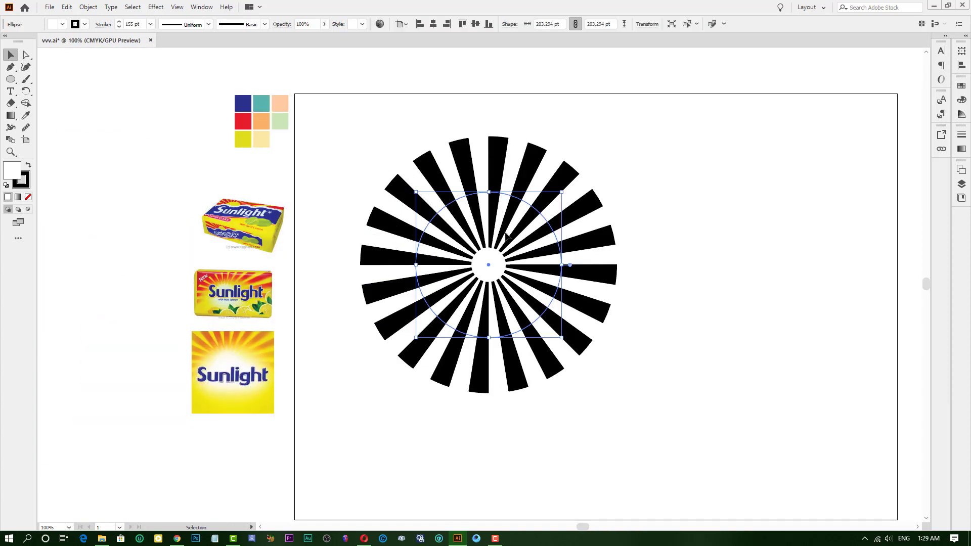
drag(505, 239, 460, 259)
click(526, 162)
scroll(314, 141, right, 2)
scroll(303, 202, right, 2)
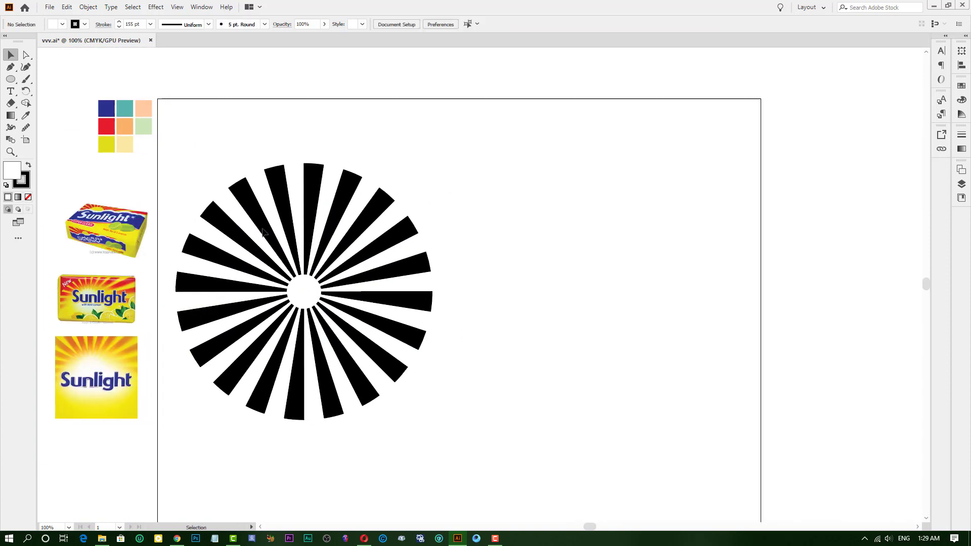
drag(288, 250, 315, 238)
Fine-tune the sunburst's upper-left position, checking it at different zoom levels.
click(251, 223)
scroll(243, 230, up, 1)
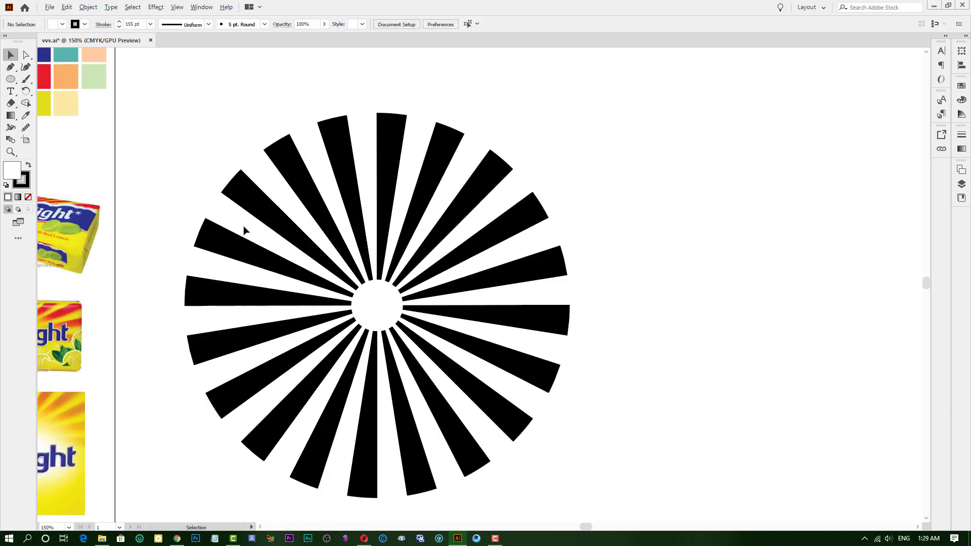
mouse_move(212, 278)
mouse_down()
mouse_move(332, 262)
mouse_move(304, 262)
mouse_up()
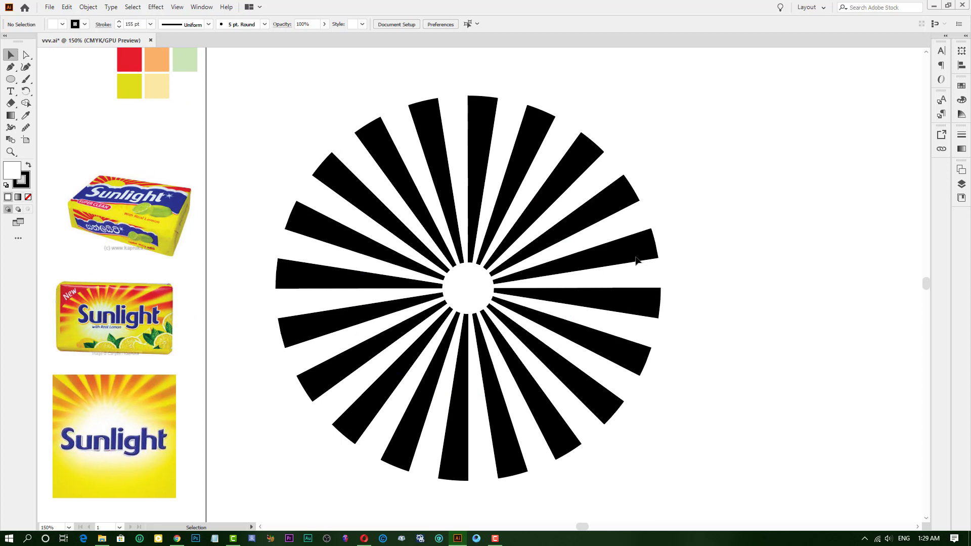
mouse_move(464, 291)
mouse_down()
mouse_move(468, 278)
mouse_move(661, 196)
mouse_up()
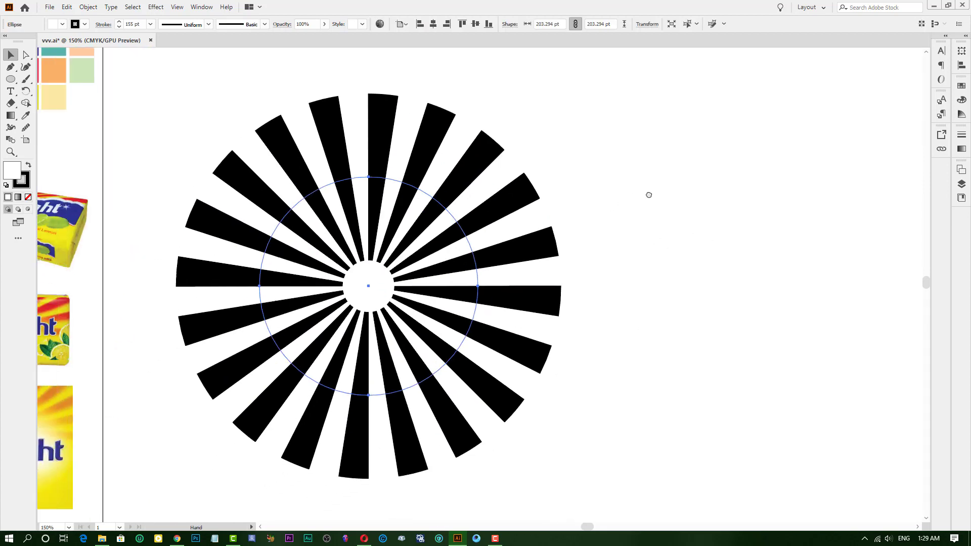
key(ctrl+minus)
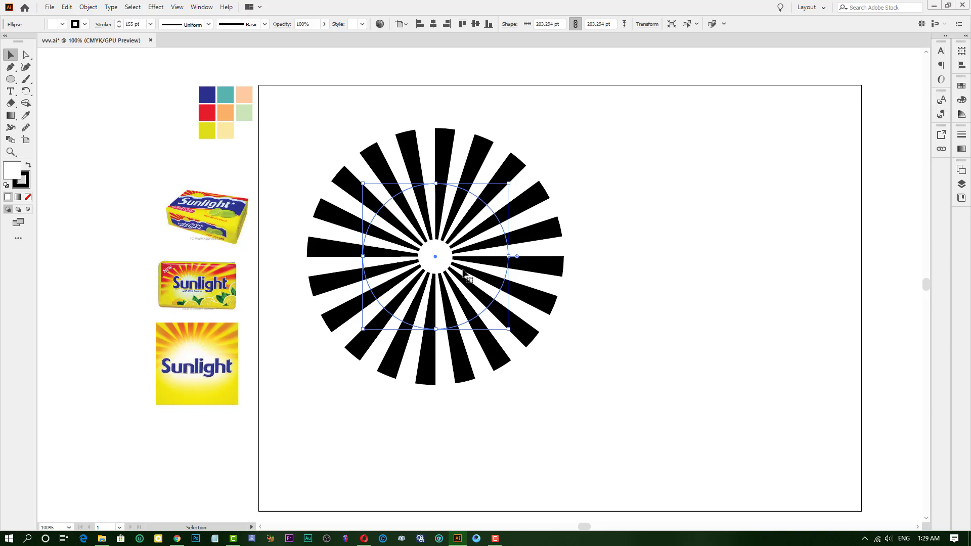
click(296, 160)
key(ctrl+equal)
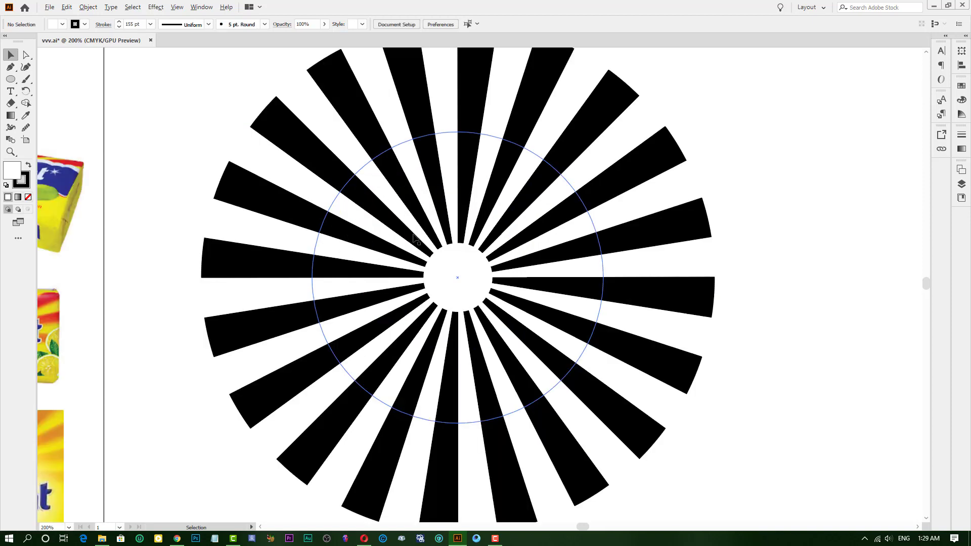
drag(262, 260, 383, 255)
key(ctrl+z)
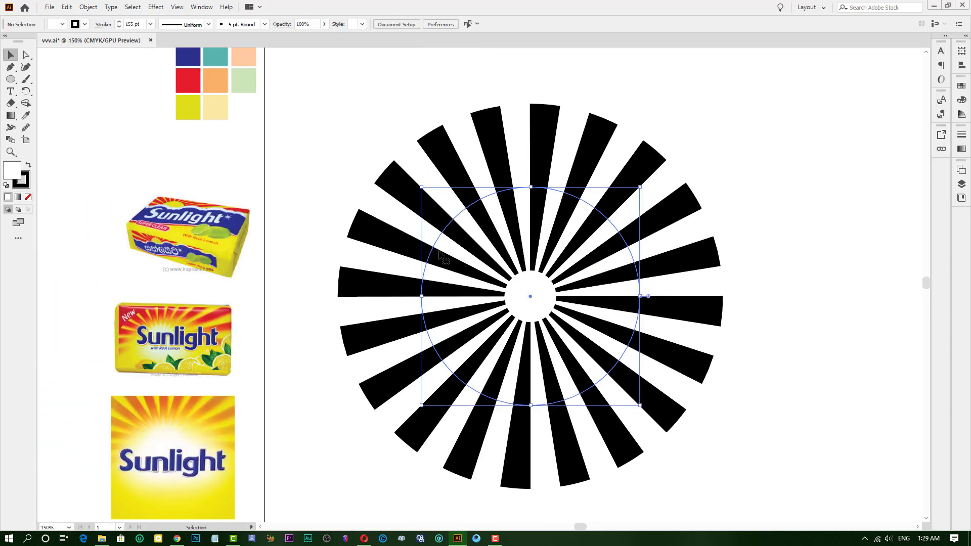
click(88, 7)
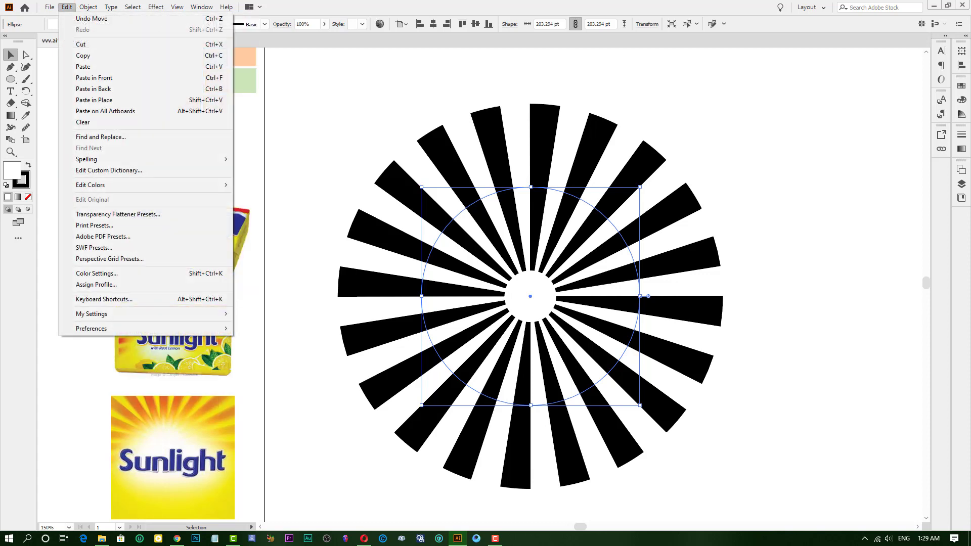
Expand the sunburst's dashed appearance, then expand it with Fill and Stroke.
mouse_move(88, 7)
click(128, 141)
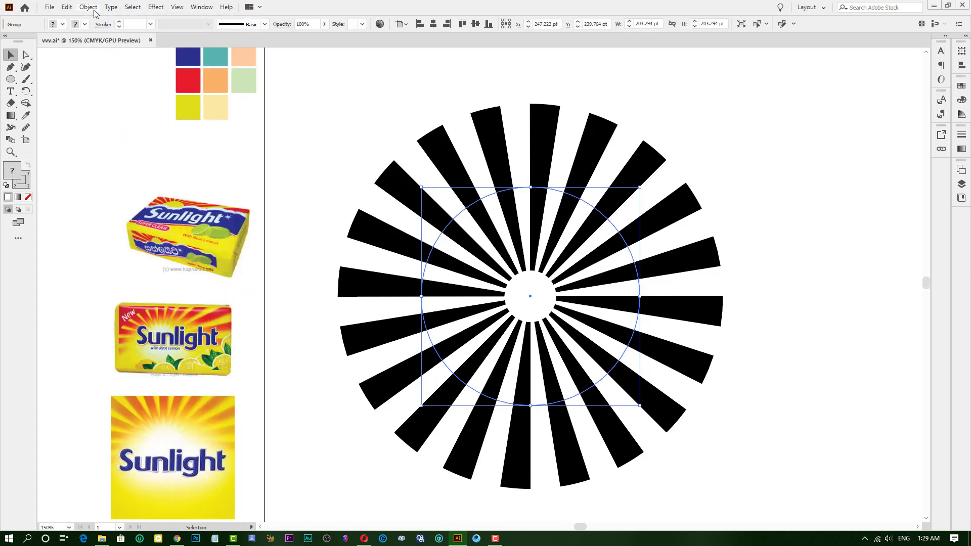
click(91, 7)
click(106, 124)
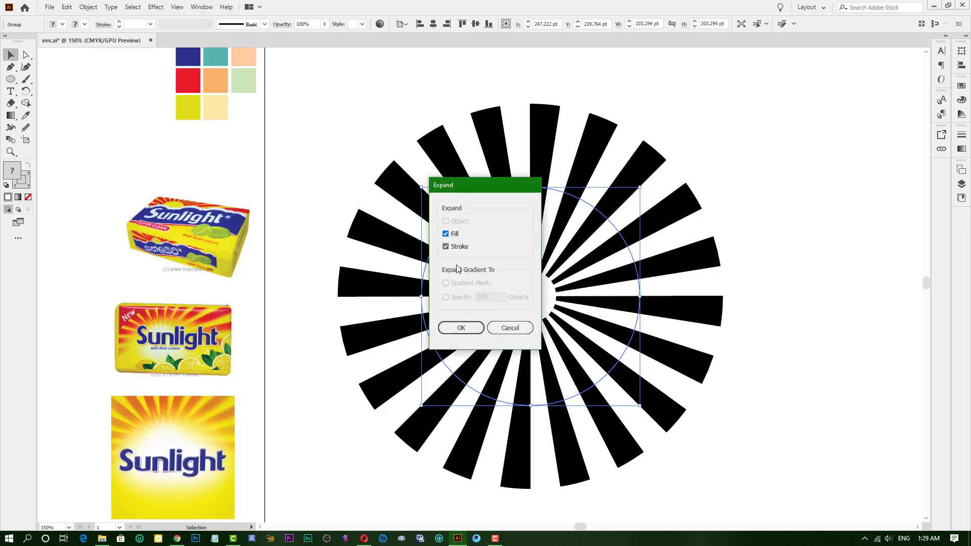
click(451, 330)
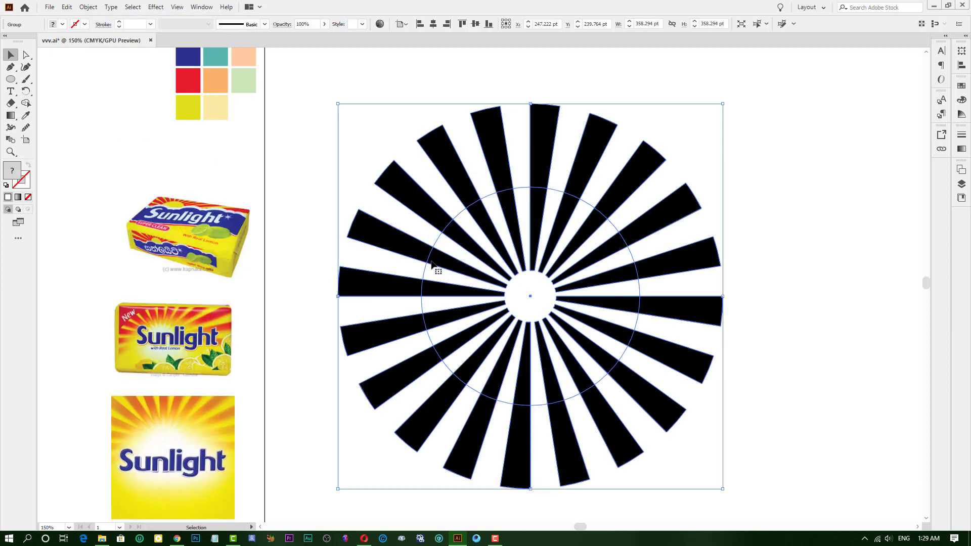
Inspect the expanded group and select its underlying circle path.
right_click(367, 251)
click(384, 324)
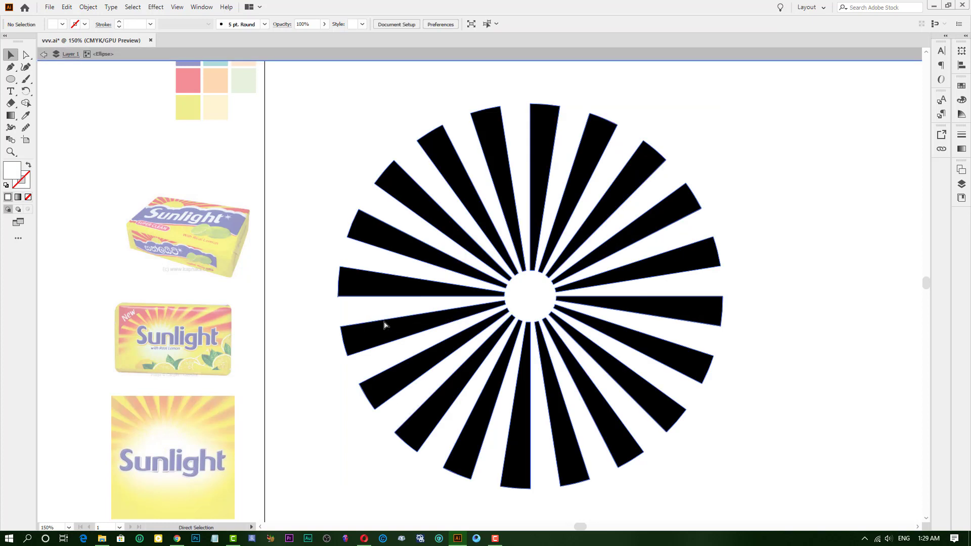
key(Escape)
right_click(425, 256)
key(Escape)
click(422, 254)
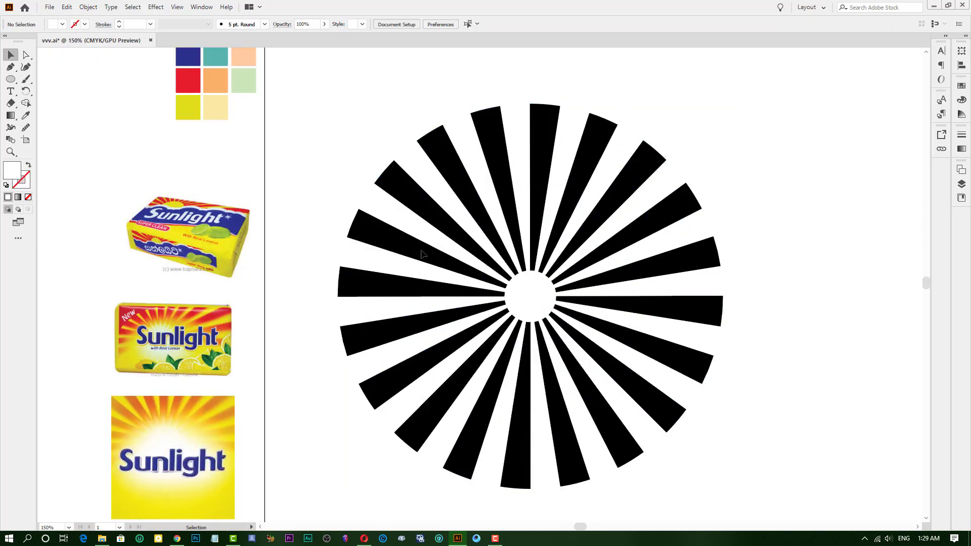
click(435, 267)
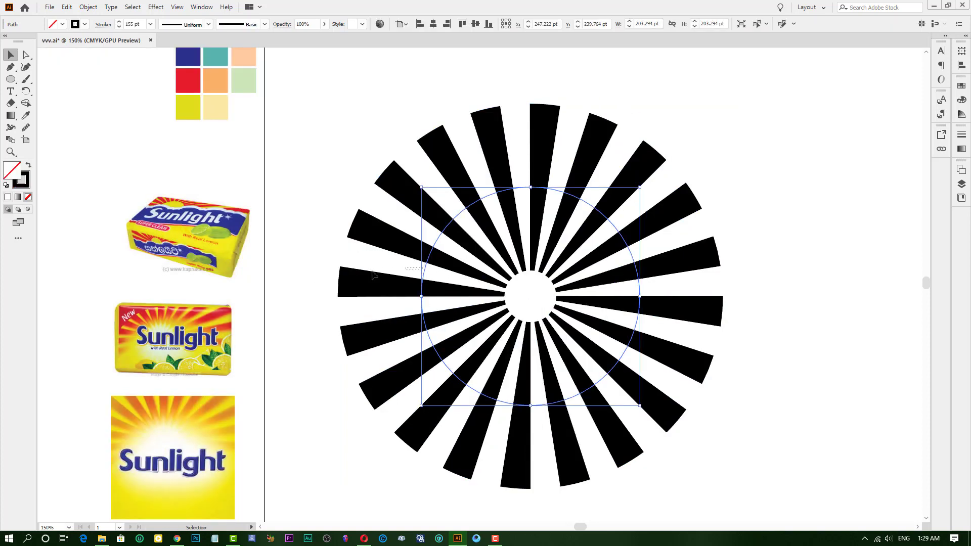
click(412, 274)
drag(423, 275, 380, 269)
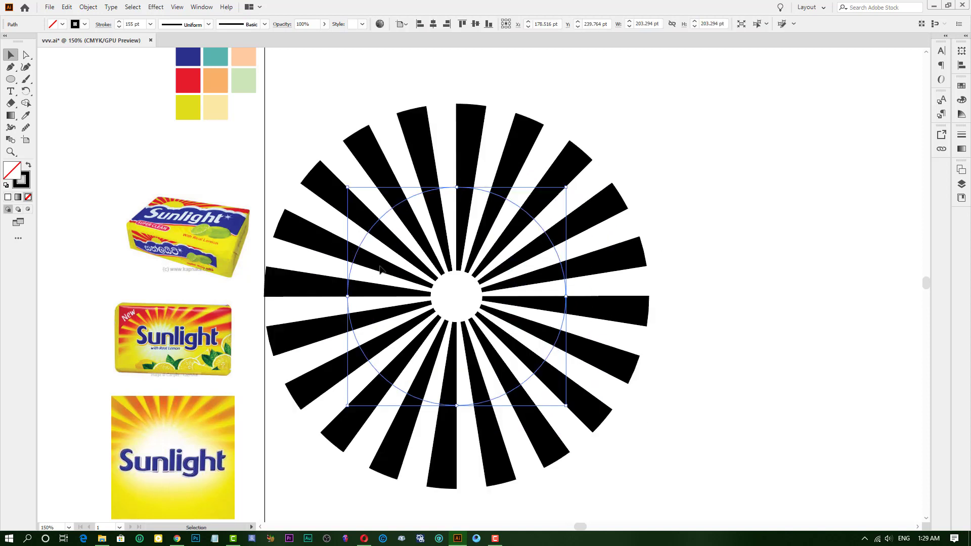
key(ctrl+z)
right_click(425, 272)
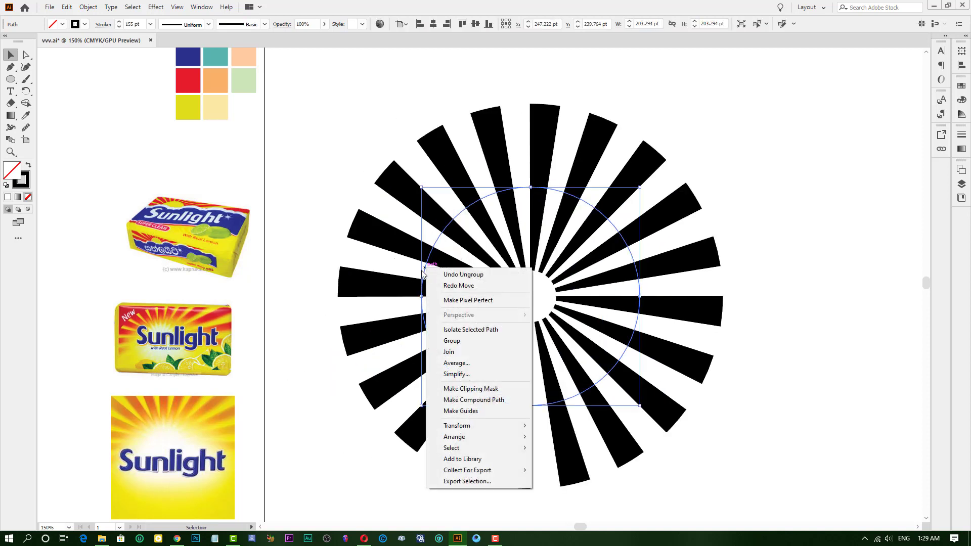
click(377, 287)
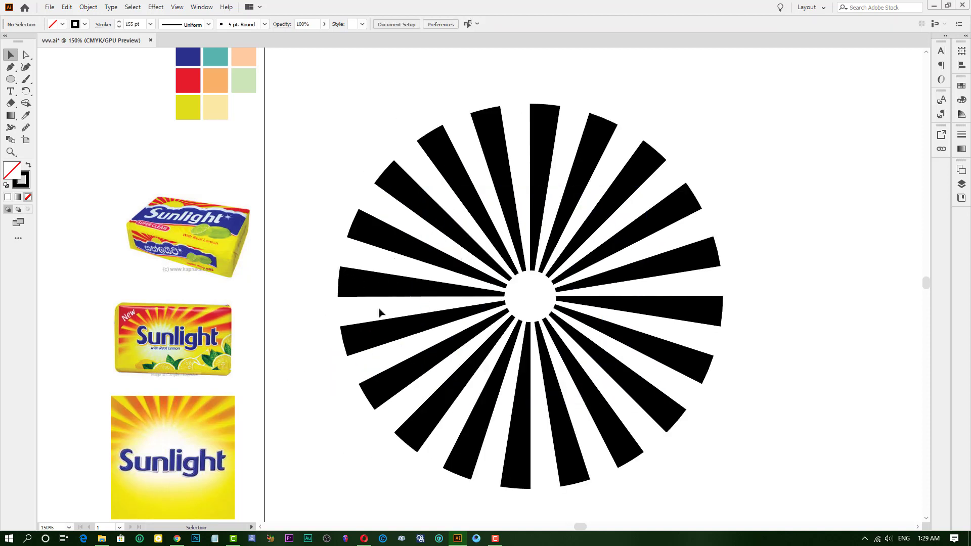
Expand the remaining circle path into solid black filled rays.
click(456, 372)
click(89, 7)
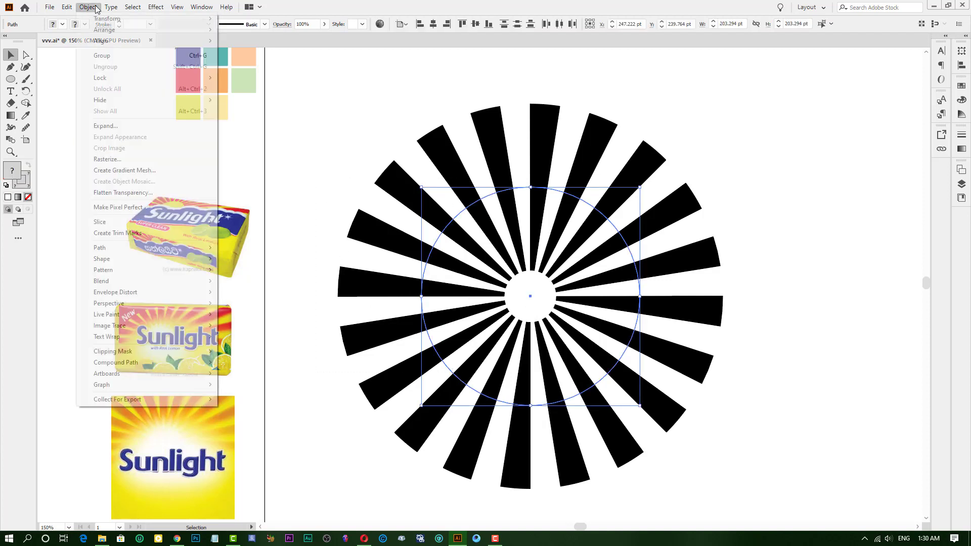
click(104, 127)
click(461, 327)
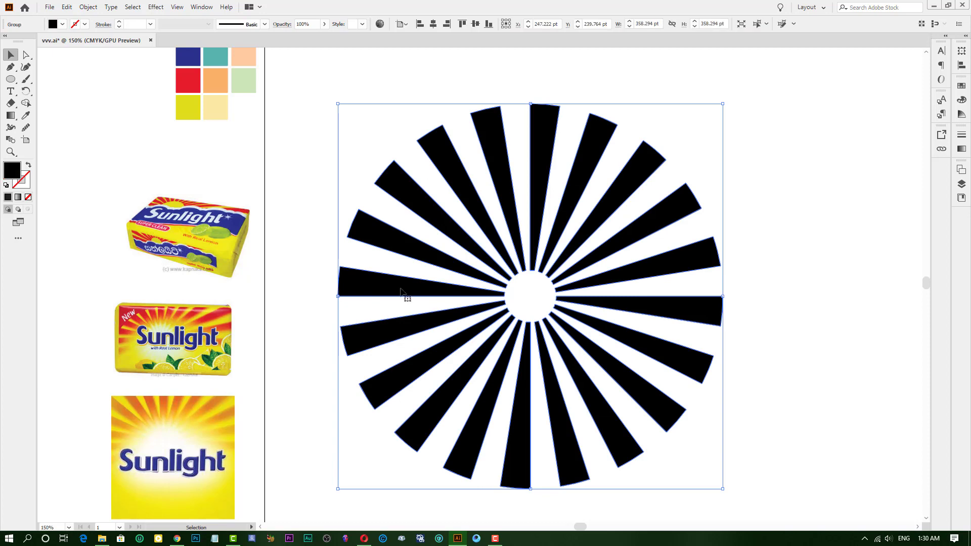
Zoom around to check the expanded sunburst group, undoing a trial move.
click(785, 247)
key(ctrl+minus)
key(ctrl+minus)
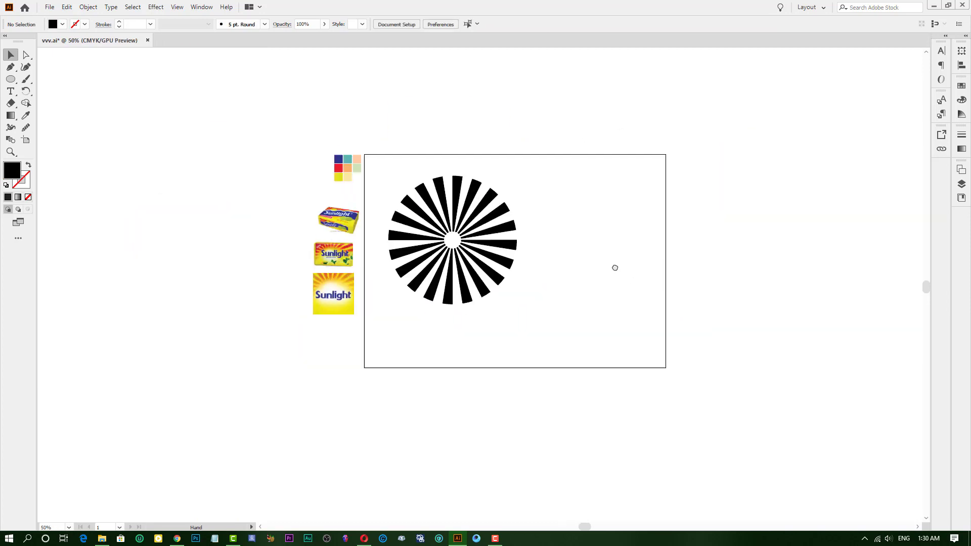
key(ctrl+plus)
key(ctrl+plus)
scroll(455, 255, up, 2)
key(ctrl+minus)
key(ctrl+minus)
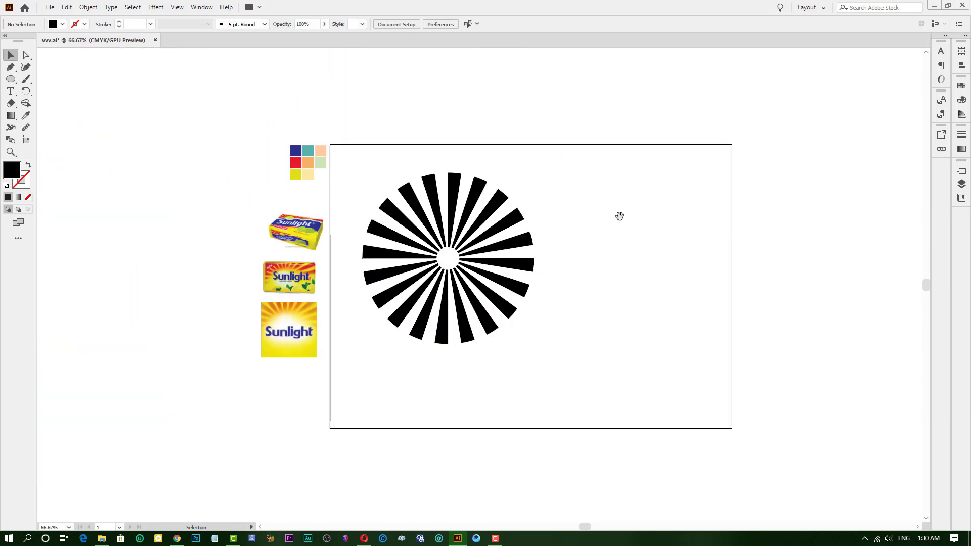
click(475, 223)
drag(475, 222, 570, 217)
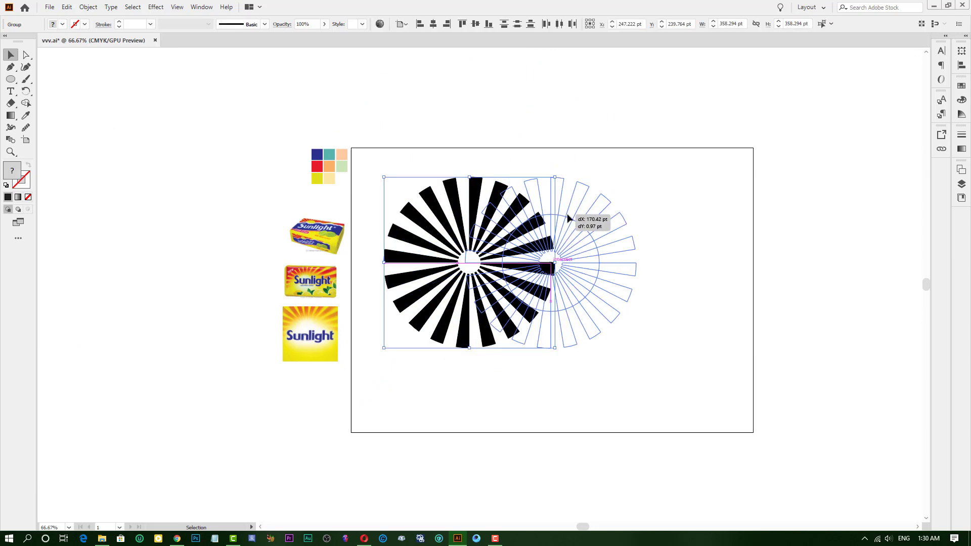
key(ctrl+z)
click(612, 213)
key(ctrl+plus)
key(ctrl+plus)
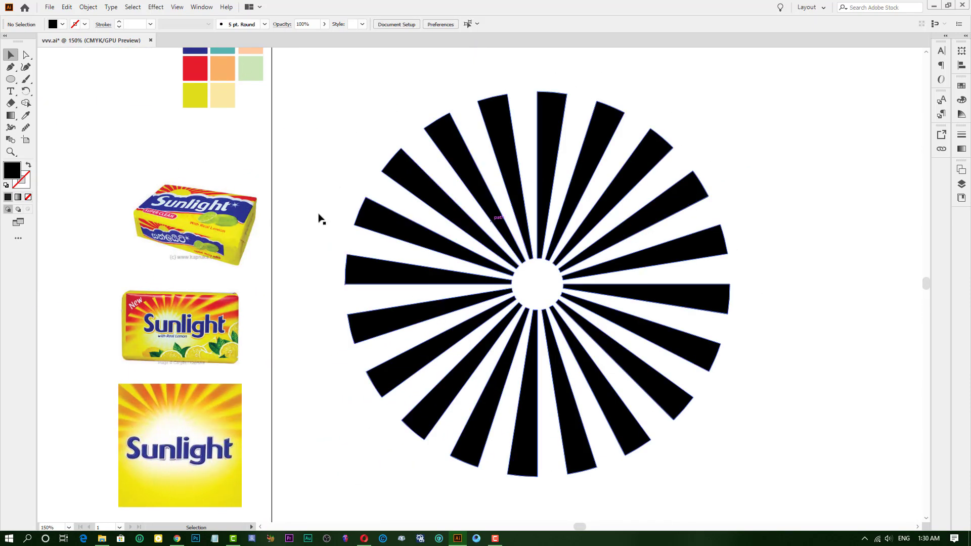
Colour the sunburst rays red by sampling the red swatch with the Eyedropper.
click(376, 202)
click(25, 115)
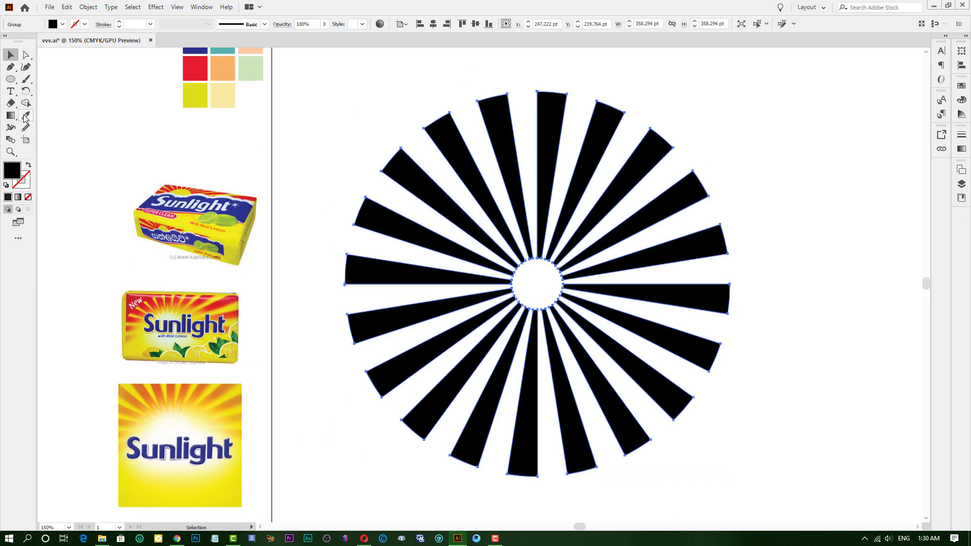
scroll(210, 201, up, 2)
scroll(210, 202, up, 3)
click(203, 176)
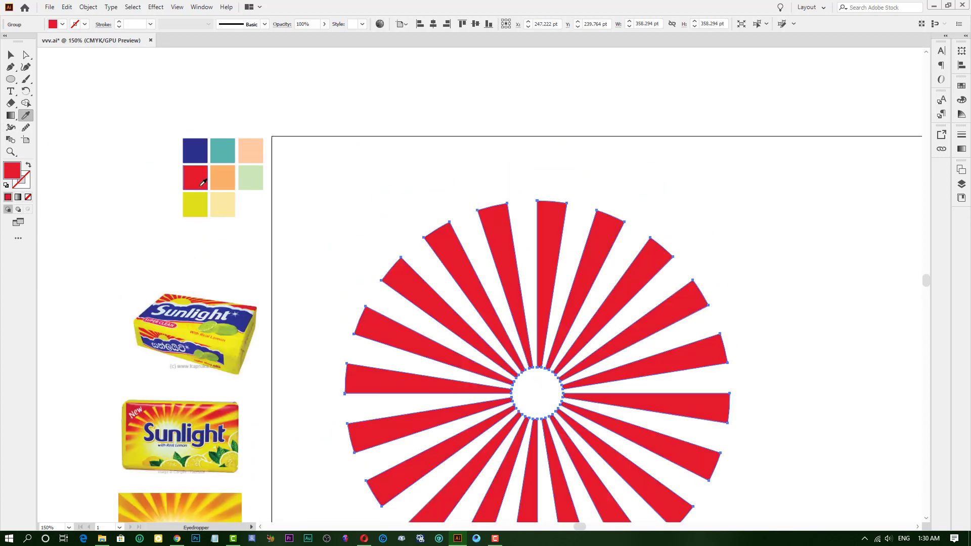
scroll(208, 191, down, 3)
Draw an orange square over the sunburst's centre.
click(9, 53)
click(217, 121)
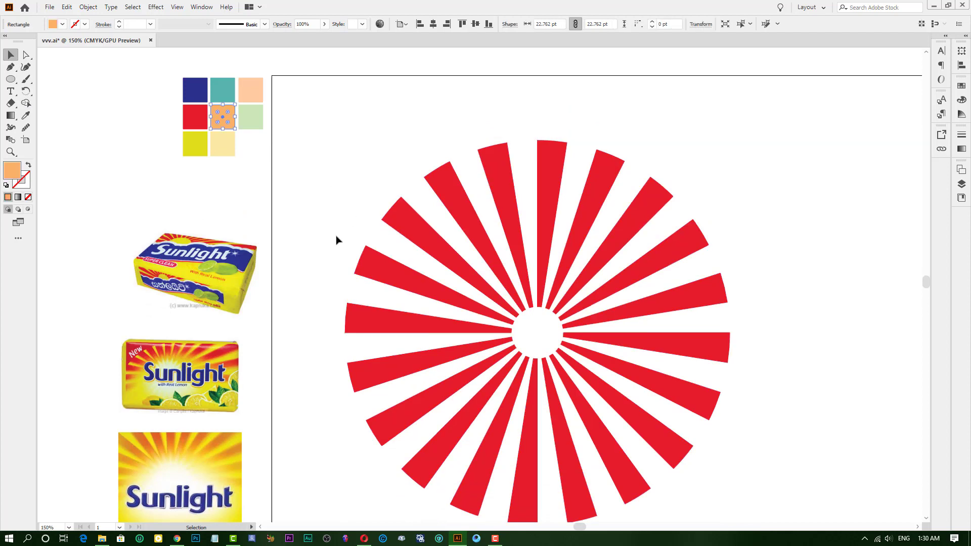
drag(335, 238, 301, 204)
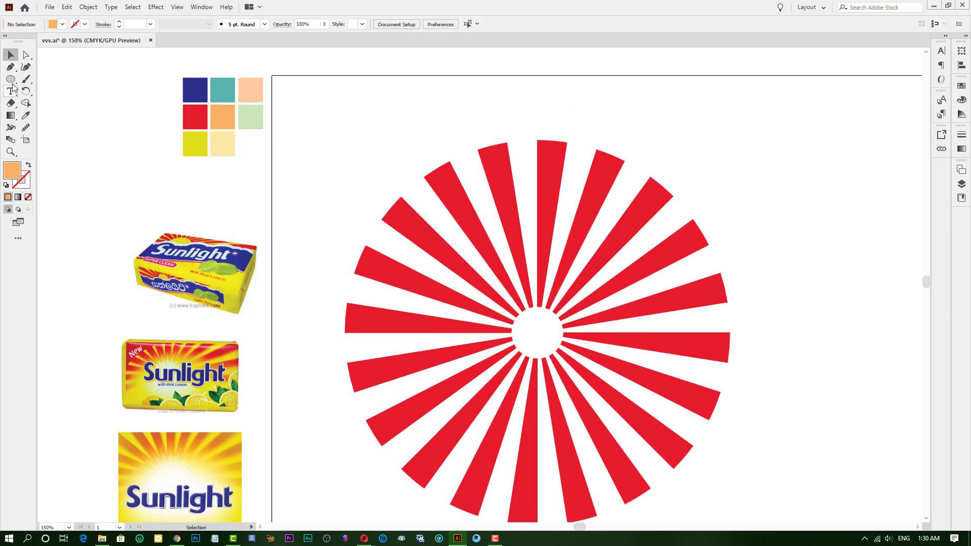
drag(11, 79, 41, 76)
mouse_move(532, 316)
mouse_down()
mouse_move(590, 358)
mouse_move(719, 407)
mouse_up()
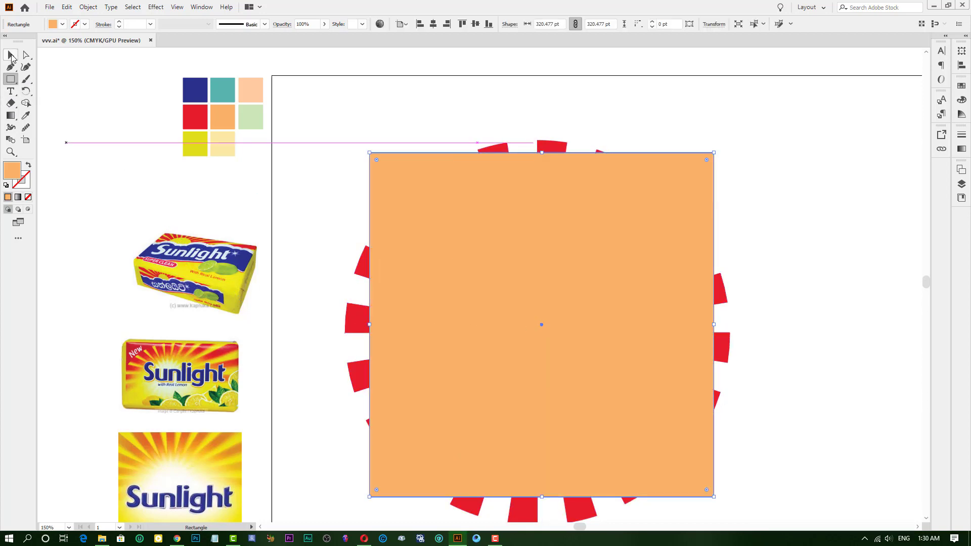
Send the orange square behind the sunburst.
click(11, 55)
right_click(586, 245)
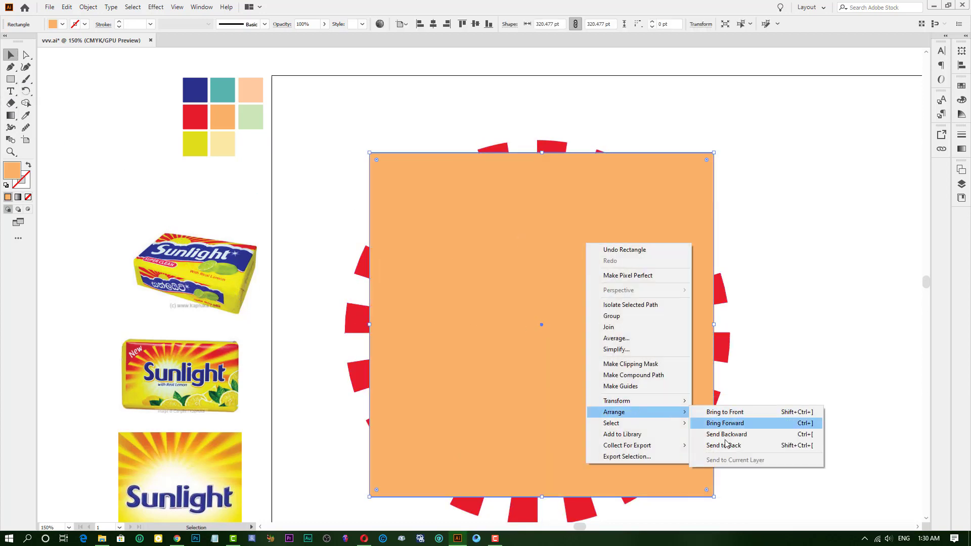
click(726, 445)
click(839, 297)
Delete the white circle at the sunburst's centre.
scroll(749, 249, down, 1)
click(487, 263)
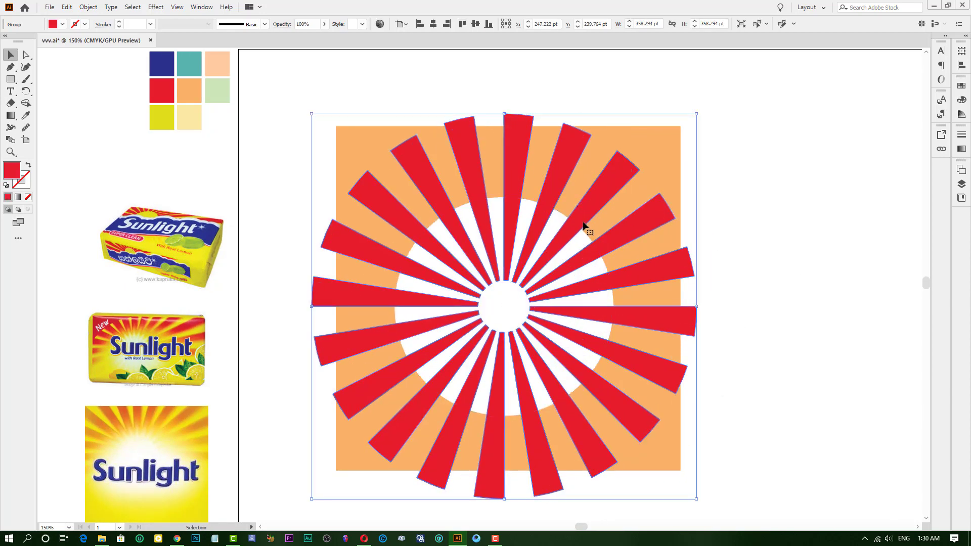
click(586, 238)
key(Delete)
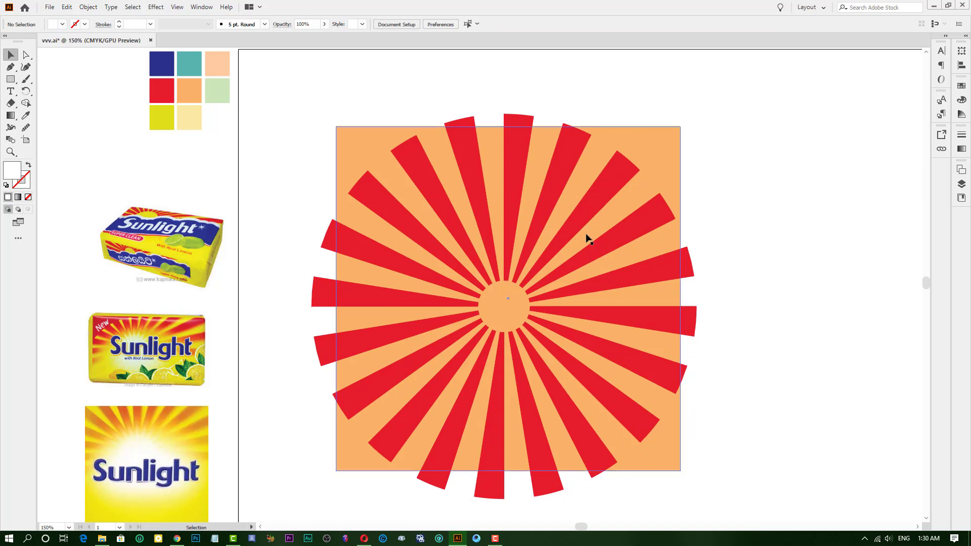
Enlarge the square to cover the sunburst and turn it yellow from the yellow swatch.
click(667, 157)
mouse_move(680, 126)
mouse_down()
mouse_move(731, 92)
mouse_move(716, 90)
mouse_up()
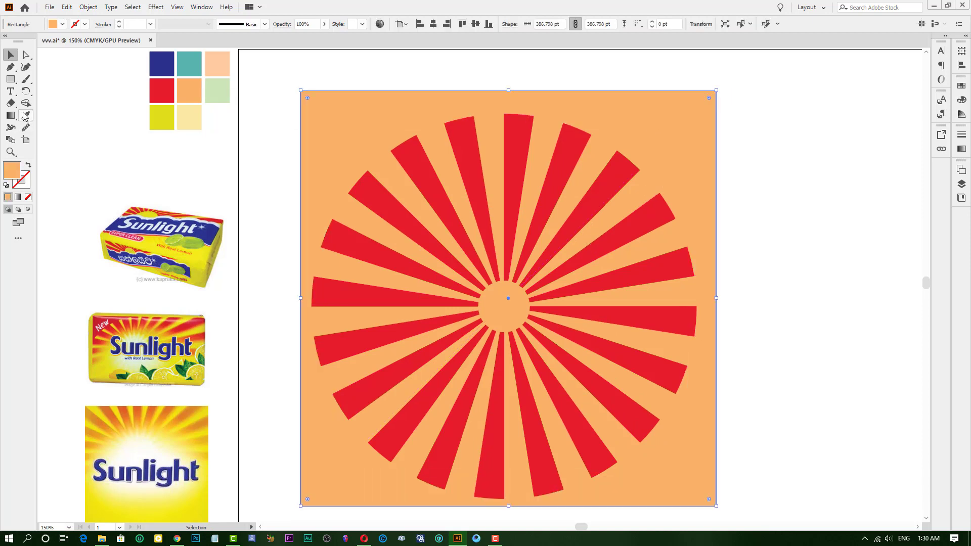
click(26, 116)
click(164, 116)
key(v)
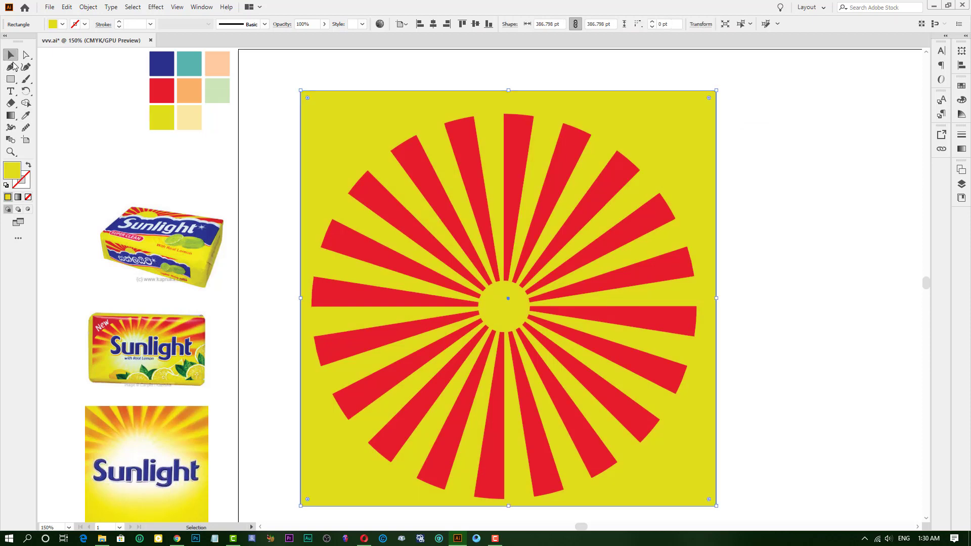
click(155, 177)
click(163, 121)
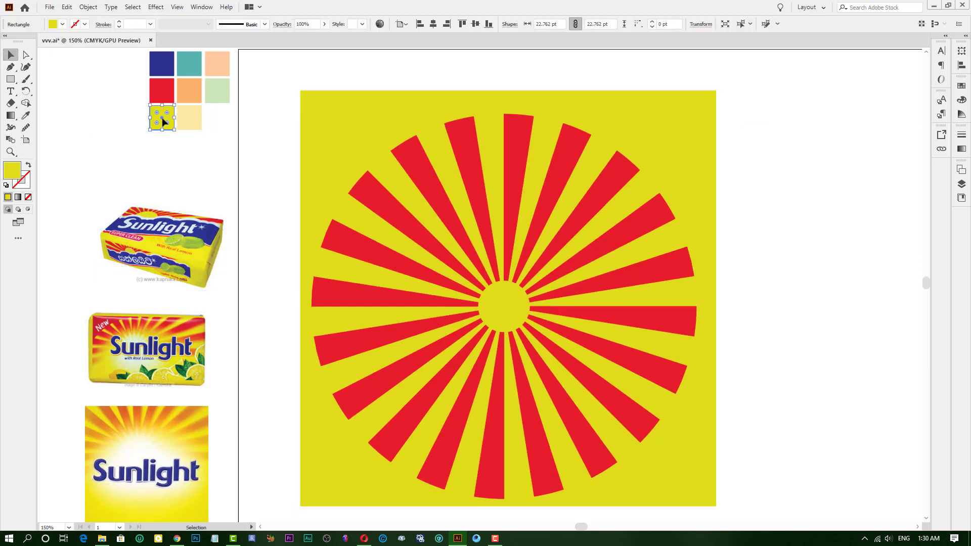
click(25, 116)
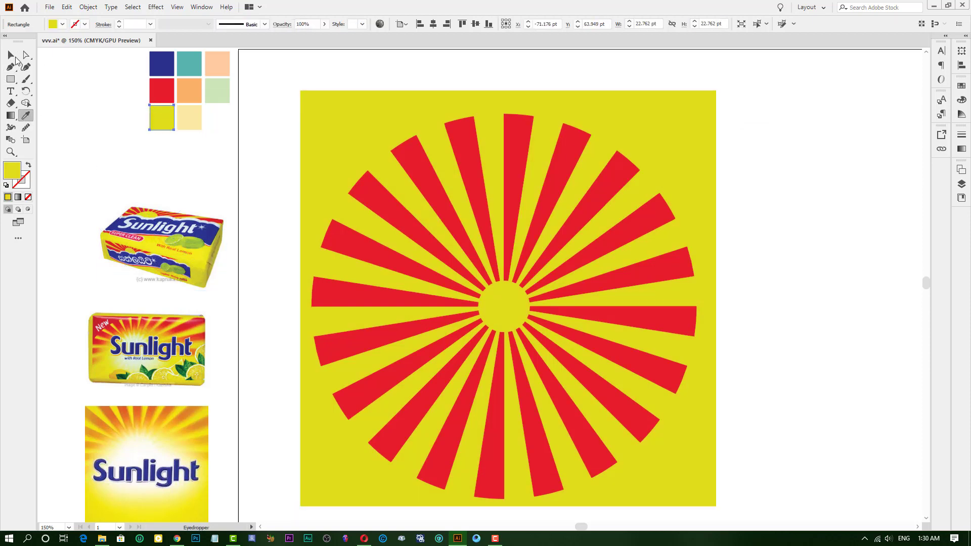
Clear the selection and reposition the view on the artboard.
click(11, 54)
click(134, 154)
mouse_move(313, 153)
mouse_down()
mouse_move(320, 136)
mouse_move(320, 145)
mouse_up()
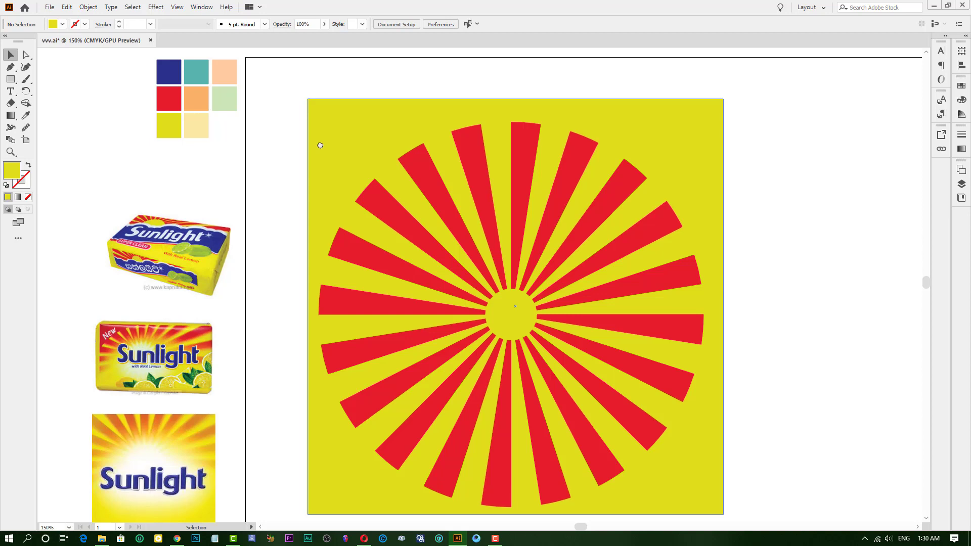
mouse_move(347, 343)
mouse_down()
mouse_move(340, 292)
mouse_move(320, 310)
mouse_up()
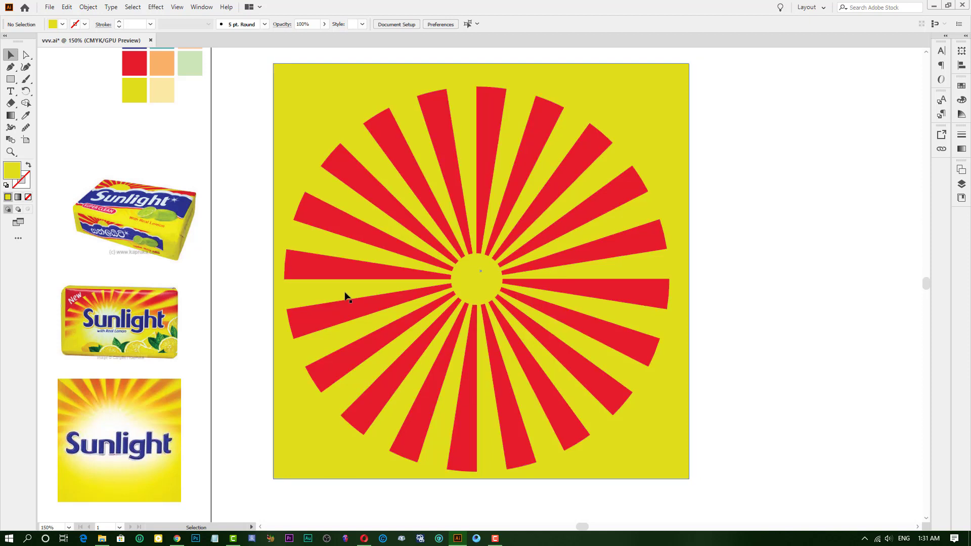
Draw a circle over the sunburst's left rays and fill it with the navy swatch.
click(10, 79)
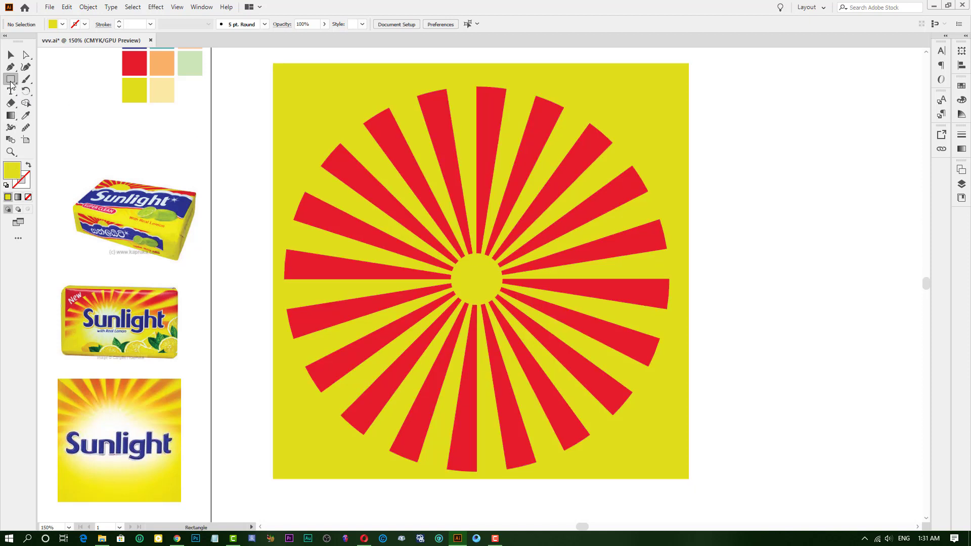
key(l)
drag(418, 287, 470, 312)
click(8, 58)
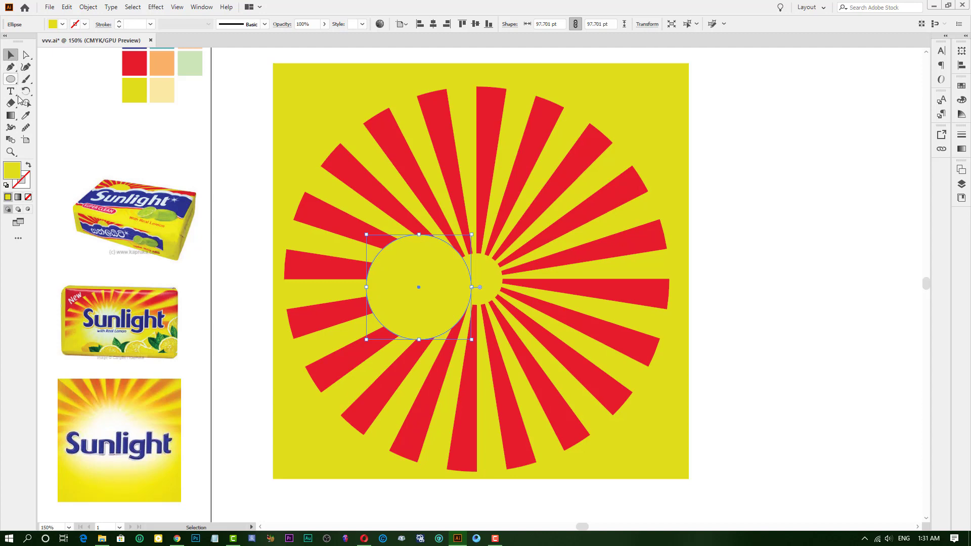
click(26, 115)
scroll(152, 127, up, 2)
click(135, 96)
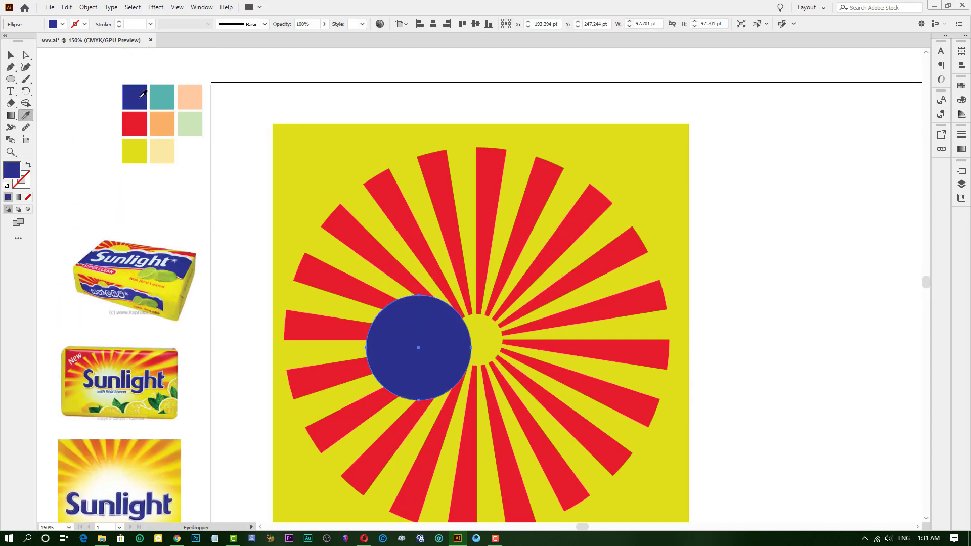
scroll(101, 101, down, 2)
Shift the red ray group 40 pt left and move the blue circle leftward.
click(13, 55)
scroll(304, 202, down, 2)
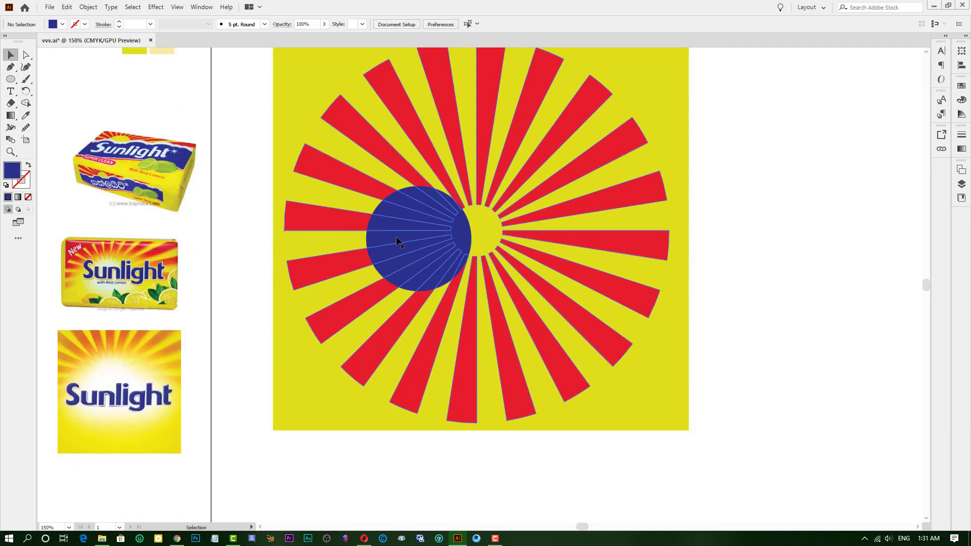
drag(404, 250, 443, 278)
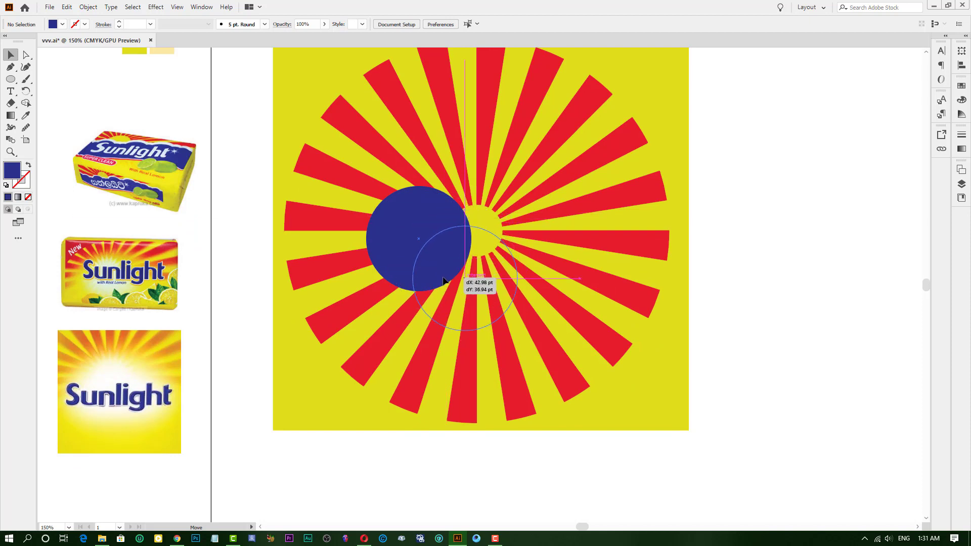
drag(443, 280, 442, 280)
click(654, 240)
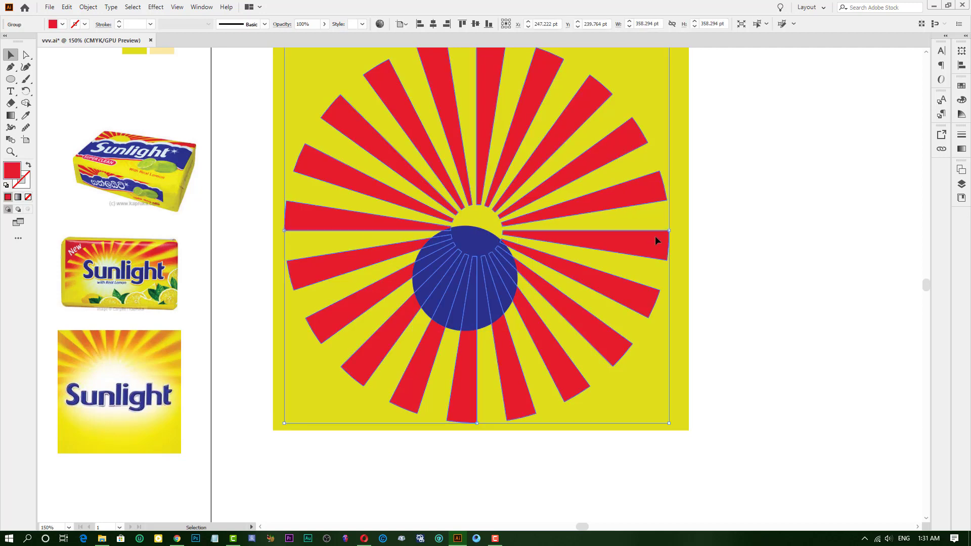
drag(529, 219, 499, 220)
drag(472, 296, 329, 289)
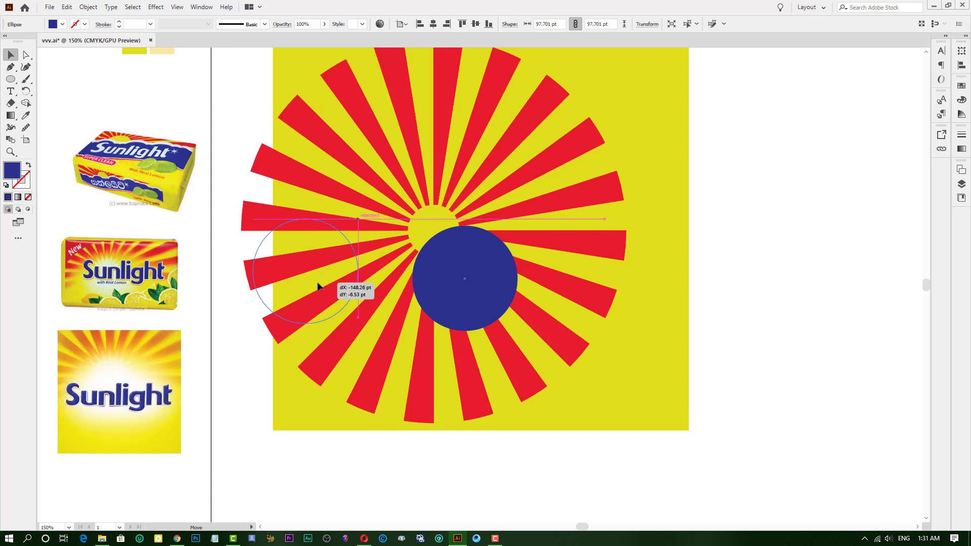
Duplicate the blue circle into a row, raising some and shrinking the middle one to about 70 pt.
drag(329, 289, 333, 289)
drag(389, 276, 380, 280)
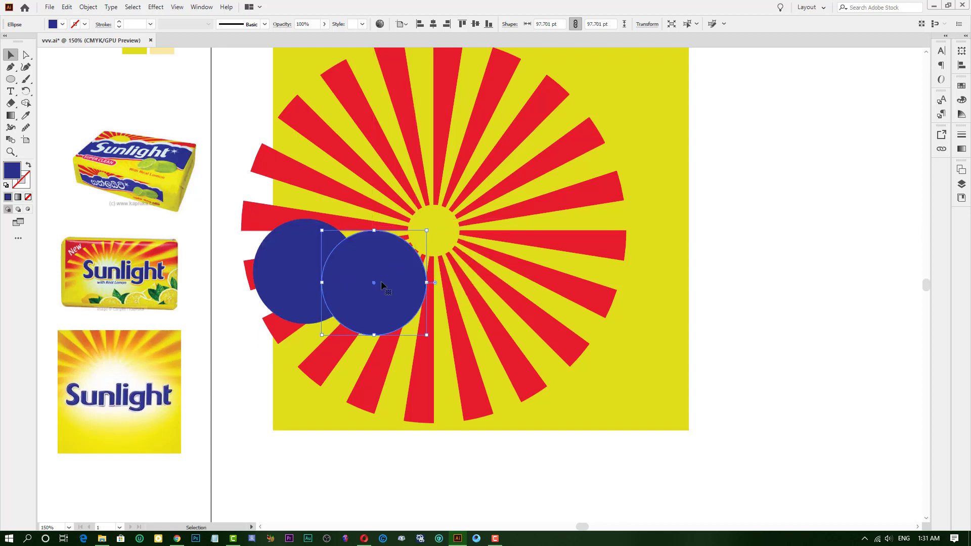
key(ctrl+d)
key(ctrl+d)
key(ctrl+d)
key(ctrl+d)
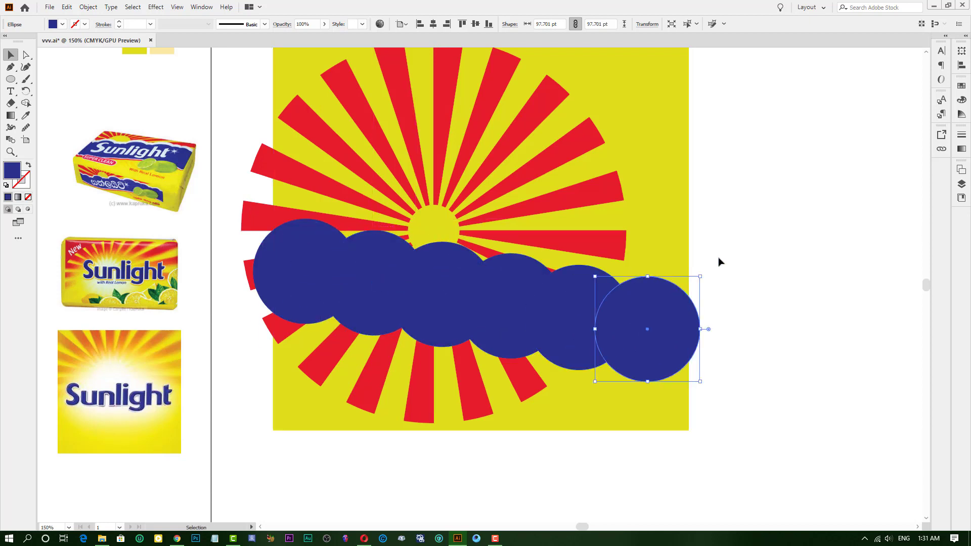
drag(554, 263, 539, 268)
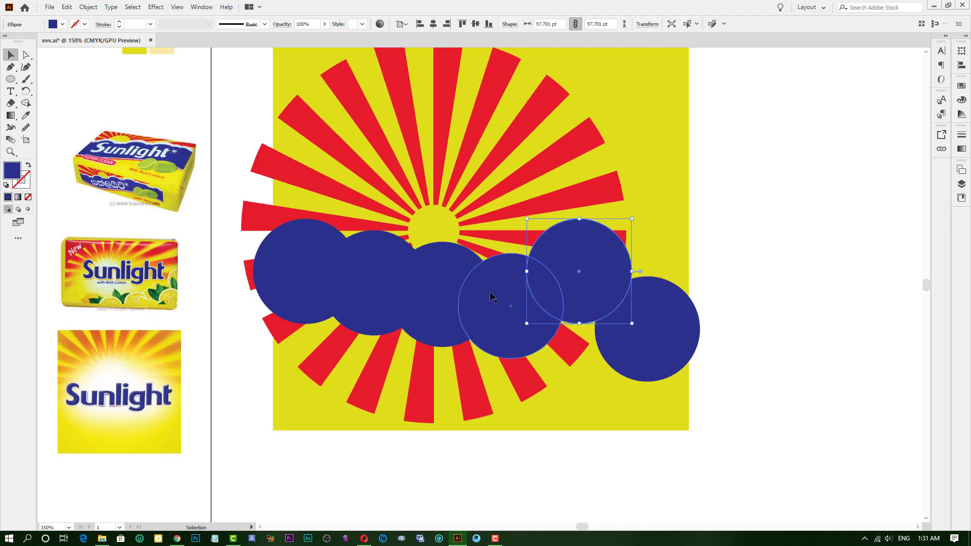
mouse_move(447, 256)
mouse_down()
mouse_move(447, 246)
mouse_move(448, 259)
mouse_up()
drag(390, 230, 405, 245)
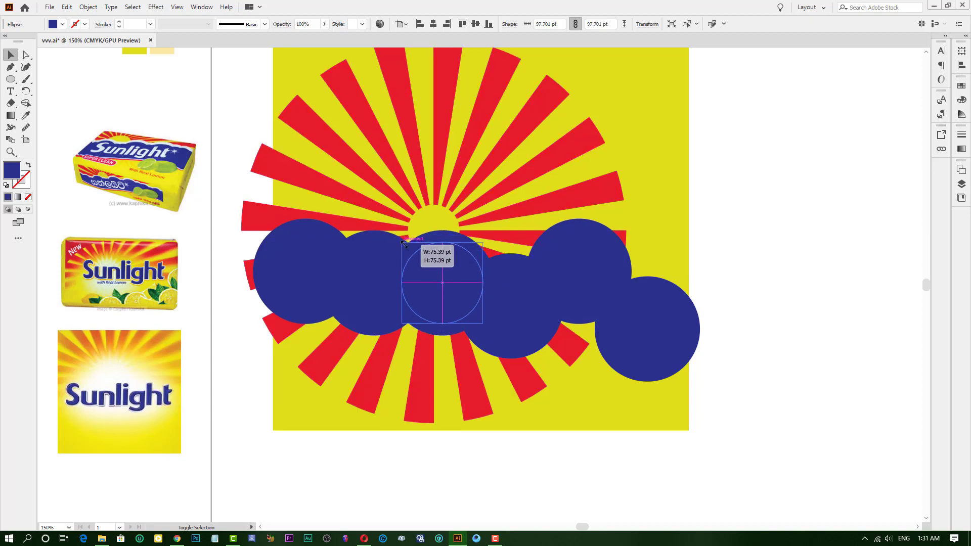
Shrink the leftmost circle to 68.1 pt and move it up into the row.
mouse_move(751, 256)
mouse_down()
mouse_move(736, 289)
mouse_move(775, 291)
mouse_up()
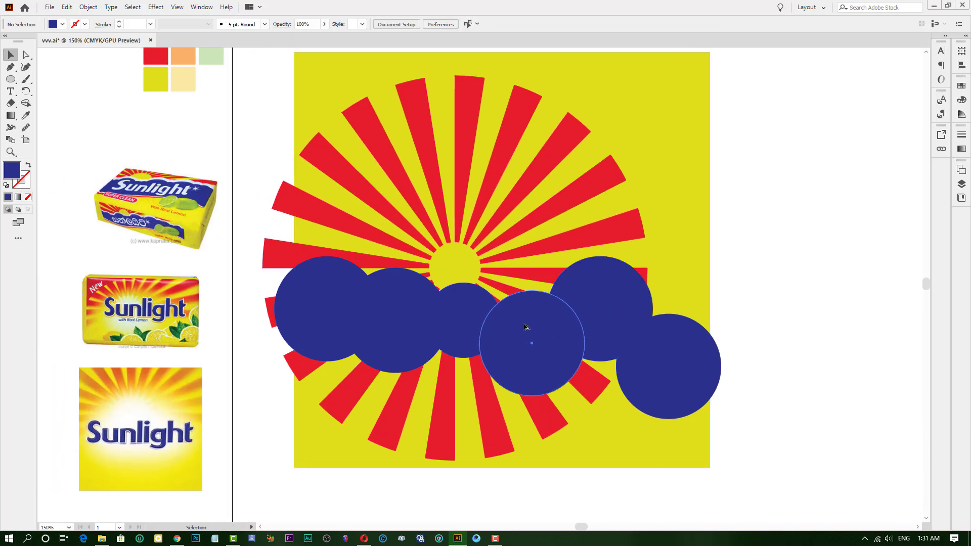
drag(524, 326, 593, 315)
drag(660, 302, 660, 302)
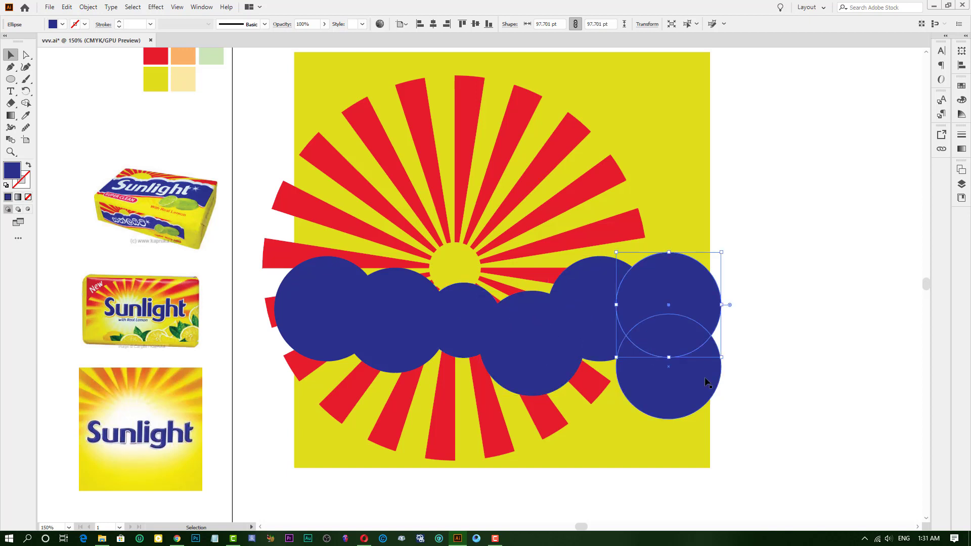
key(ctrl+z)
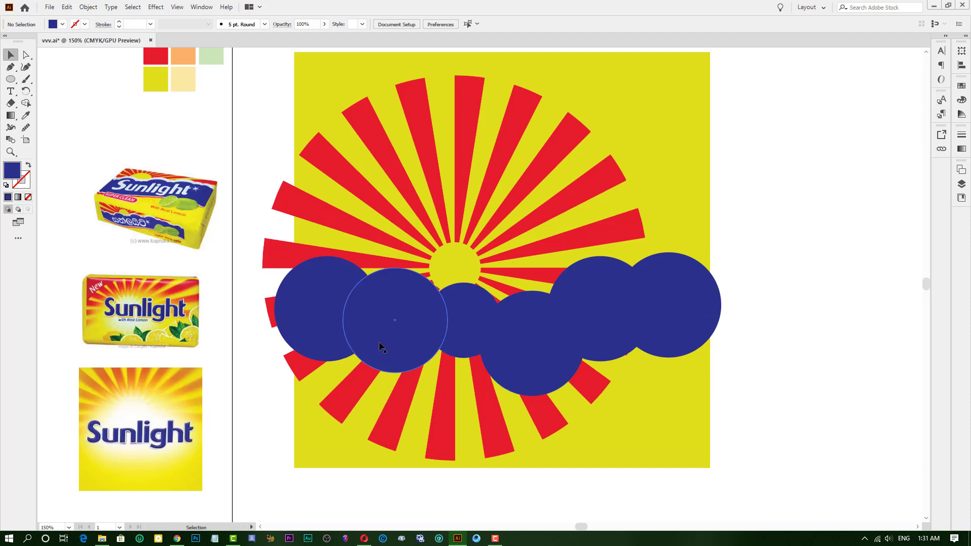
click(354, 282)
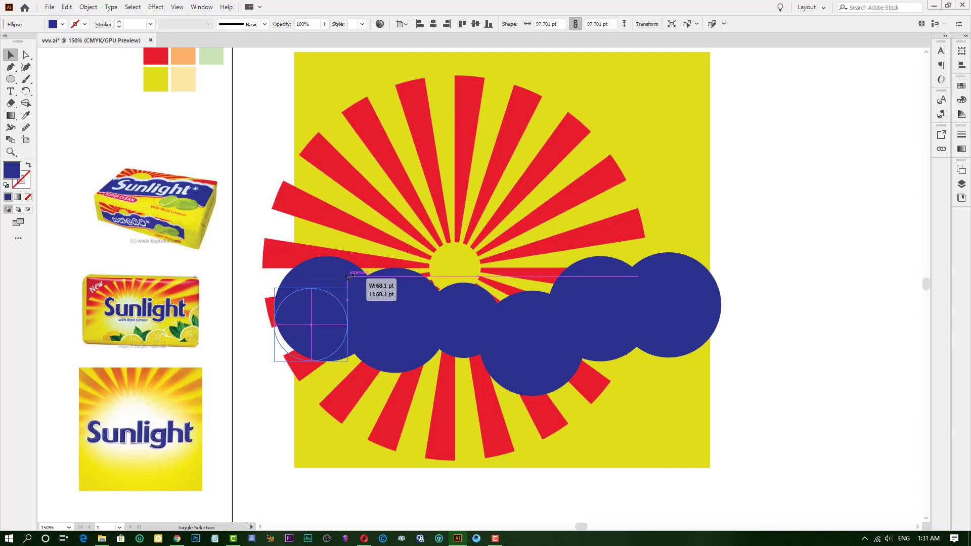
drag(374, 260, 347, 287)
drag(311, 328, 324, 317)
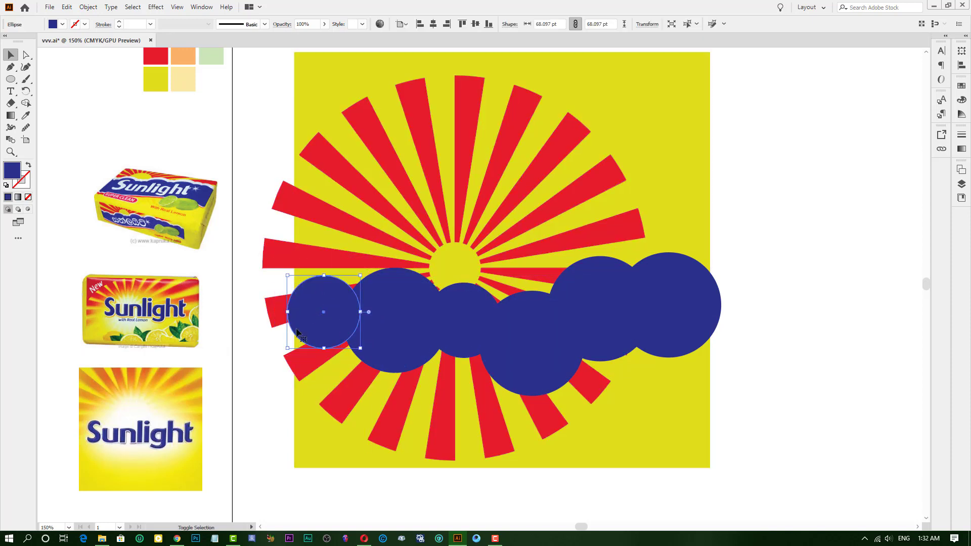
click(259, 349)
scroll(262, 349, down, 1)
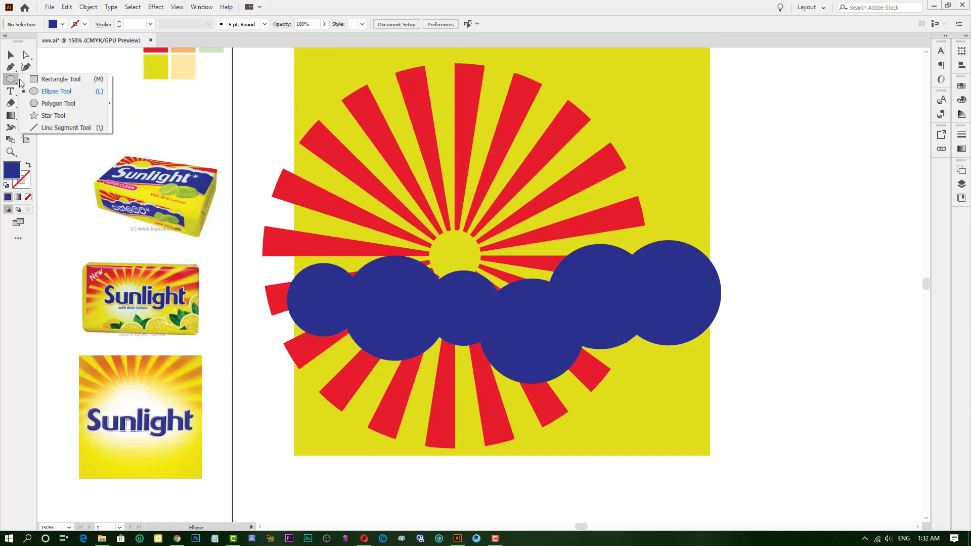
Draw a navy rectangle beneath the circles down to the yellow background's bottom.
drag(11, 81, 46, 79)
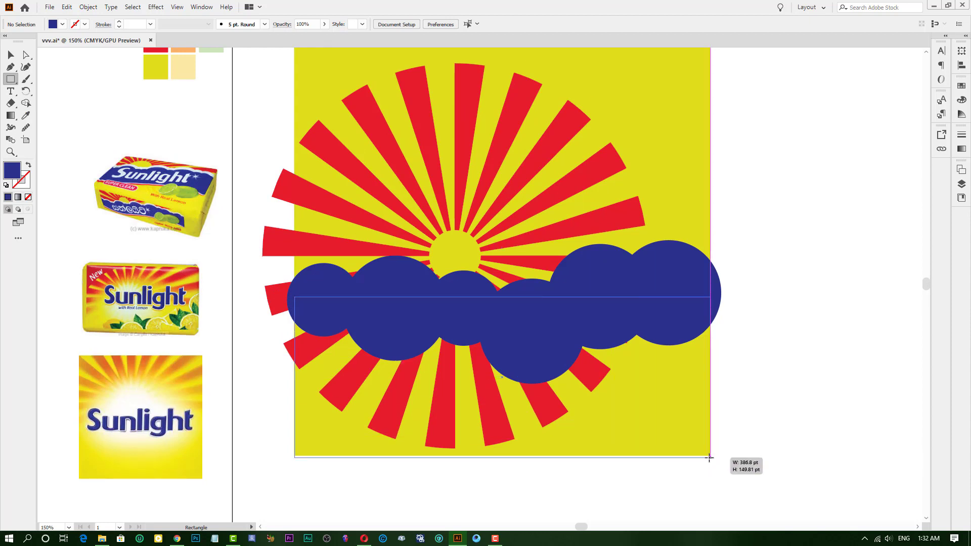
drag(709, 455, 710, 455)
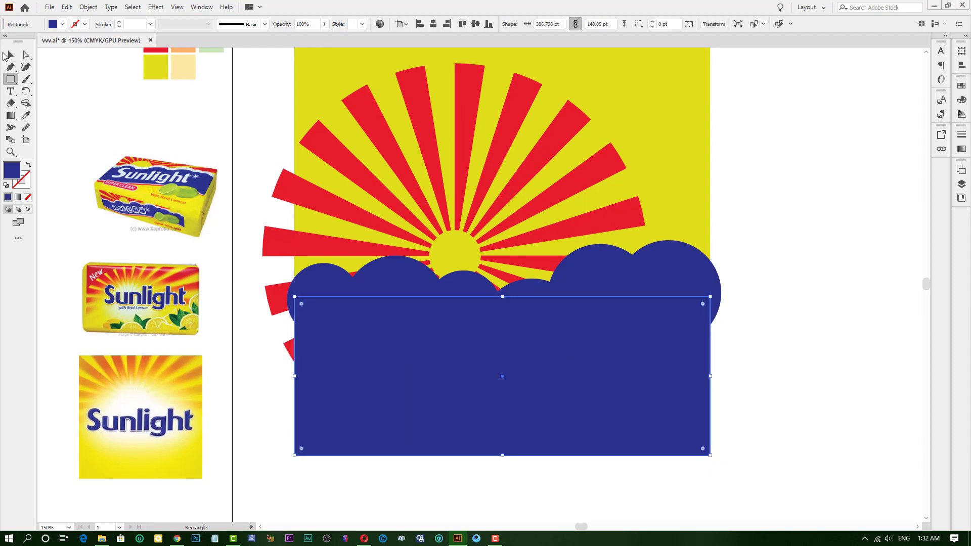
click(790, 201)
key(ctrl+minus)
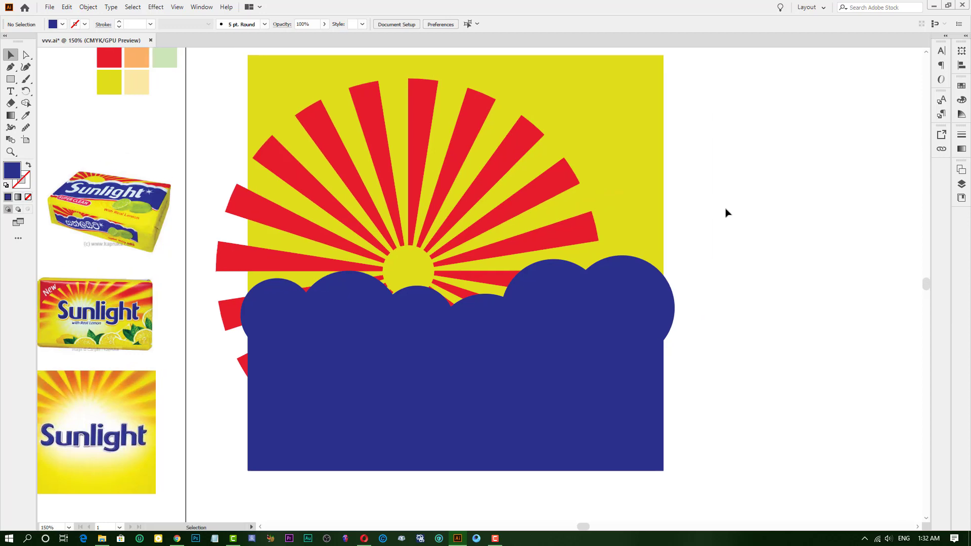
Enlarge and nudge the sunburst, then narrow and shift the yellow background rectangle.
click(590, 215)
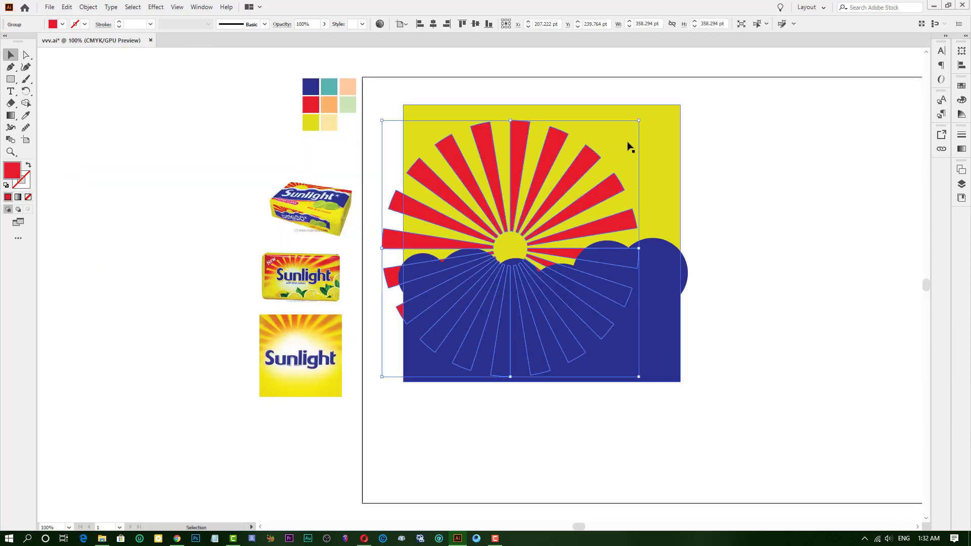
drag(638, 120, 663, 118)
mouse_move(557, 254)
mouse_down()
mouse_move(566, 246)
mouse_move(559, 219)
mouse_up()
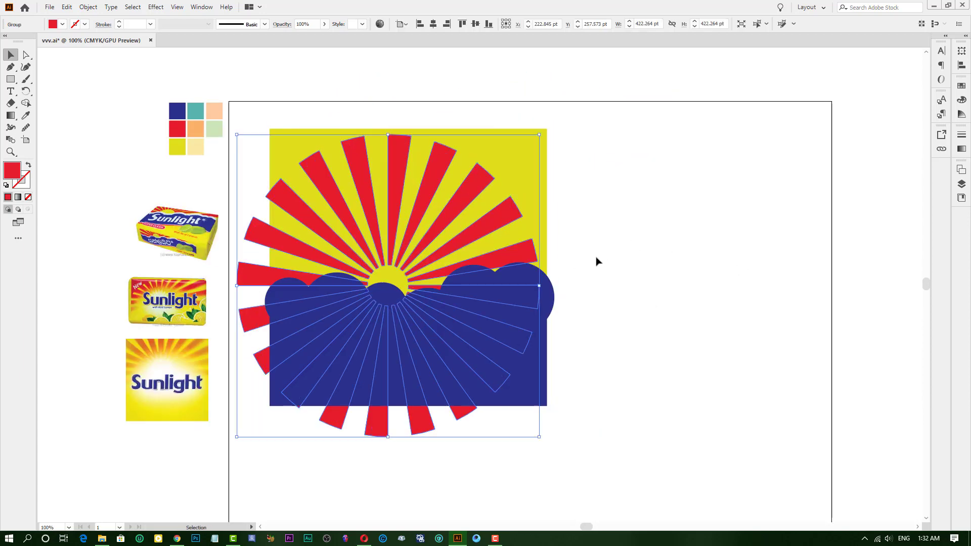
drag(667, 267, 612, 268)
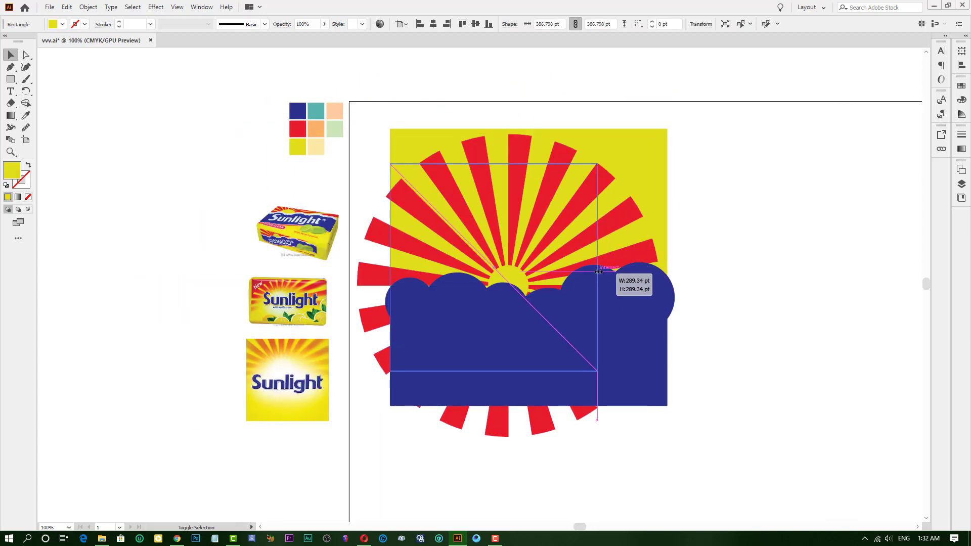
key(ctrl+=)
drag(418, 195, 458, 195)
scroll(506, 187, down, 2)
scroll(505, 187, right, 3)
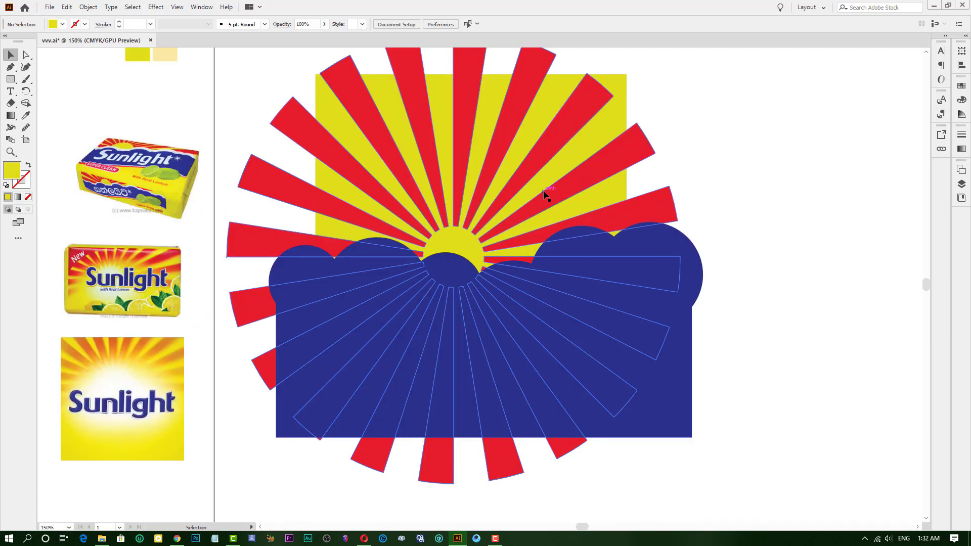
Move the sunburst right and widen the yellow rectangle from its right edge.
click(556, 195)
drag(556, 194, 603, 198)
click(606, 222)
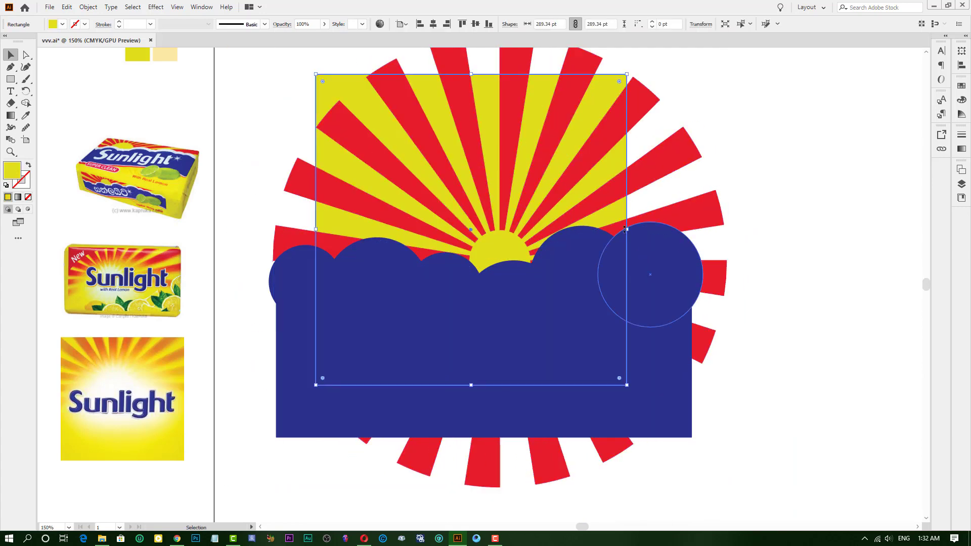
drag(626, 229, 717, 230)
drag(649, 223, 649, 223)
click(602, 210)
scroll(601, 210, up, 3)
scroll(599, 193, down, 1)
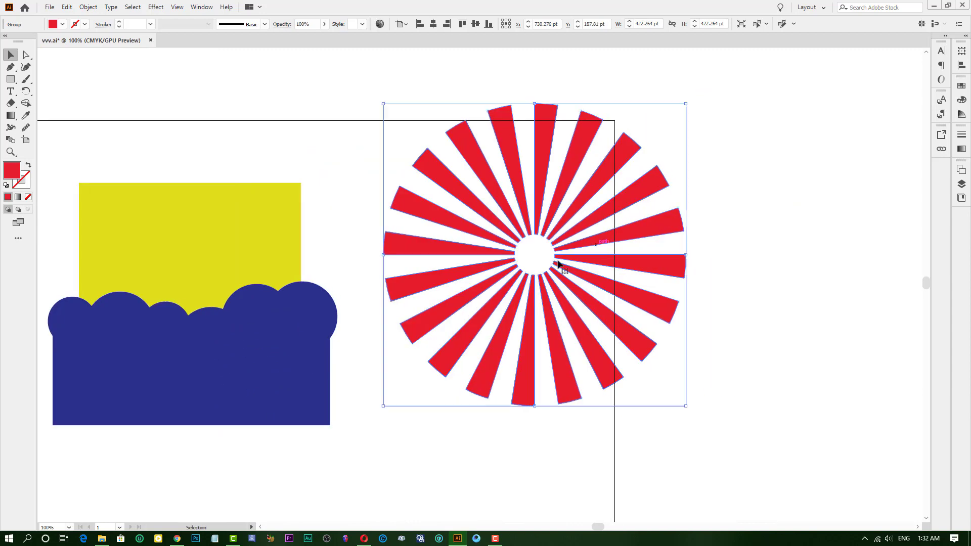
Delete the sunburst's lower rays and enlarge the remaining upper half over the yellow background.
click(395, 281)
click(412, 303)
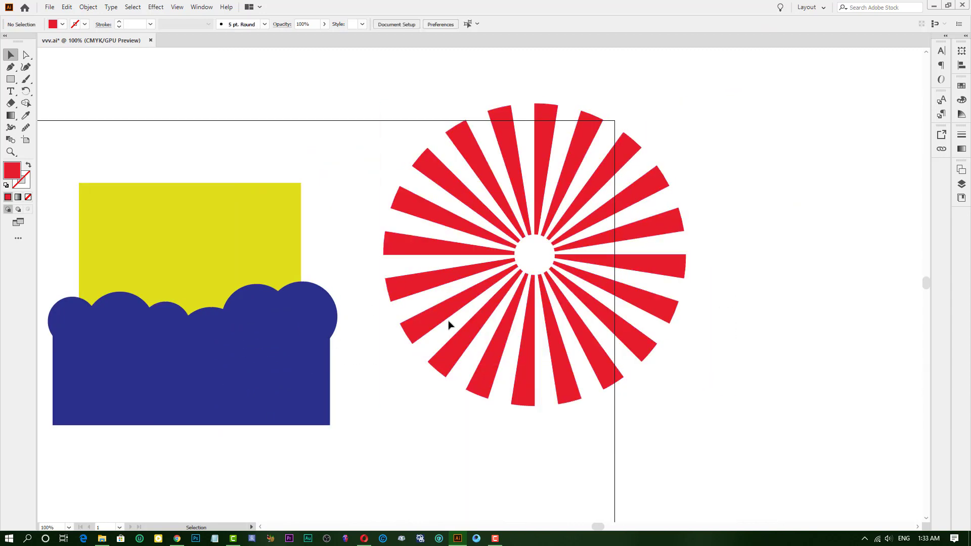
drag(369, 286, 703, 407)
key(Delete)
drag(704, 256, 429, 289)
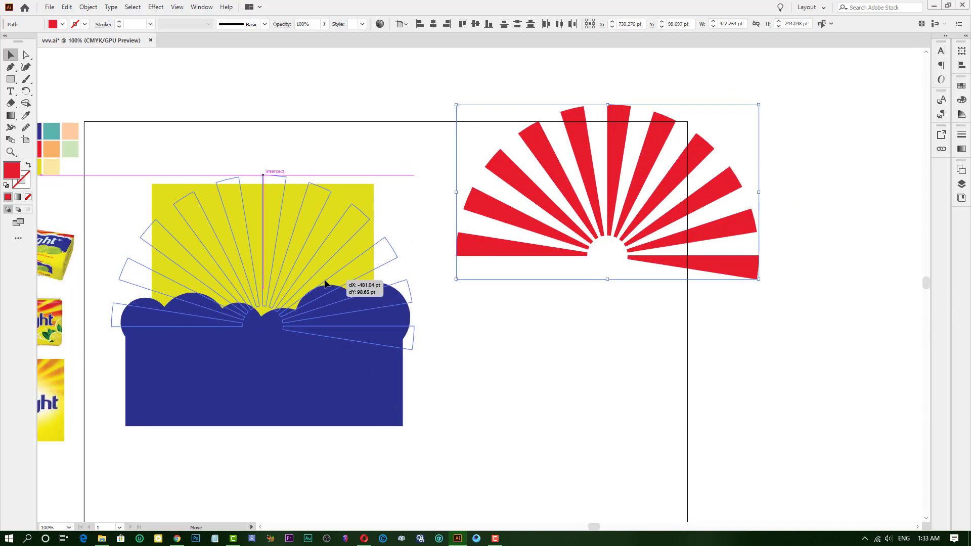
scroll(429, 288, up, 1)
drag(206, 145, 145, 76)
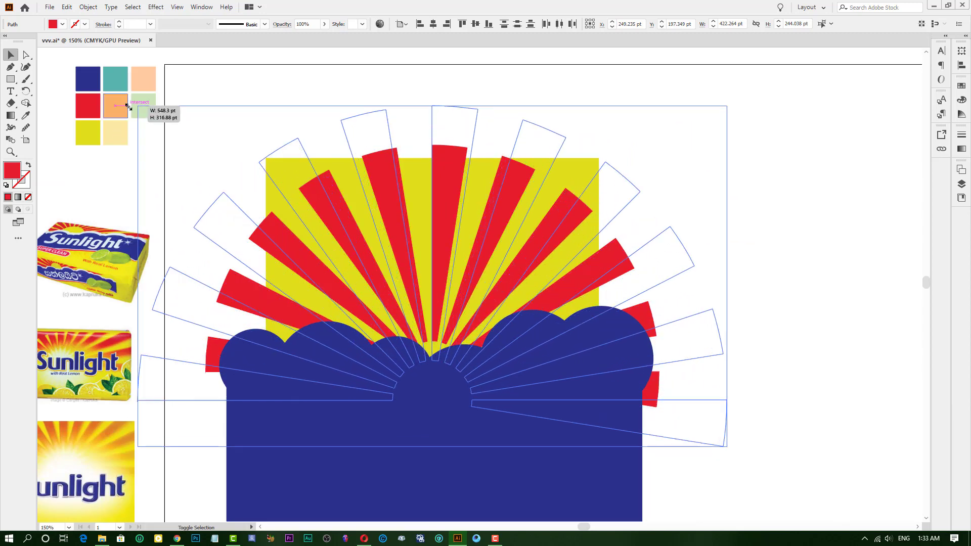
Draw a 97.882 pt red circle at the sun's centre.
click(779, 216)
scroll(779, 216, down, 2)
scroll(717, 187, left, 2)
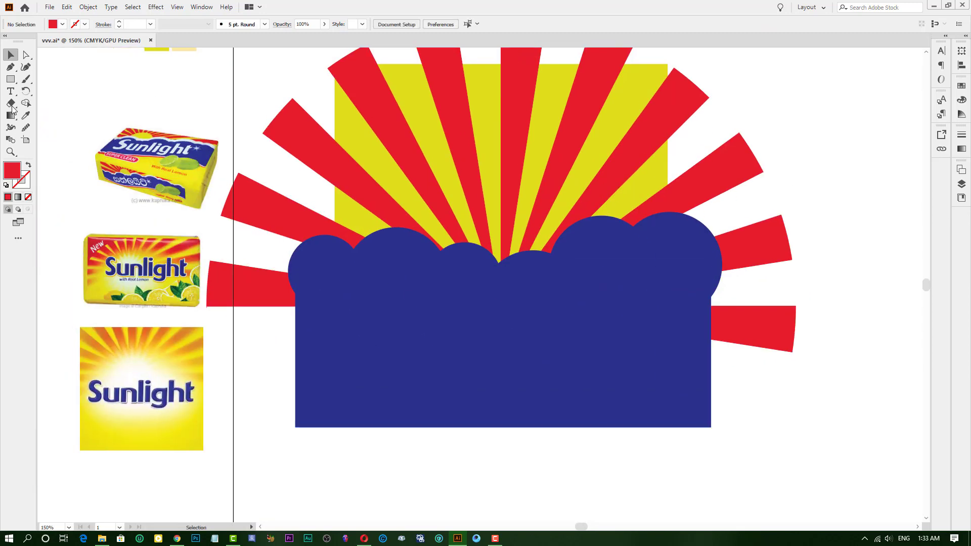
key(l)
drag(558, 279, 559, 281)
Try widening the yellow rectangle, undo it, and return the view to 100%.
scroll(815, 166, down, 3)
key(v)
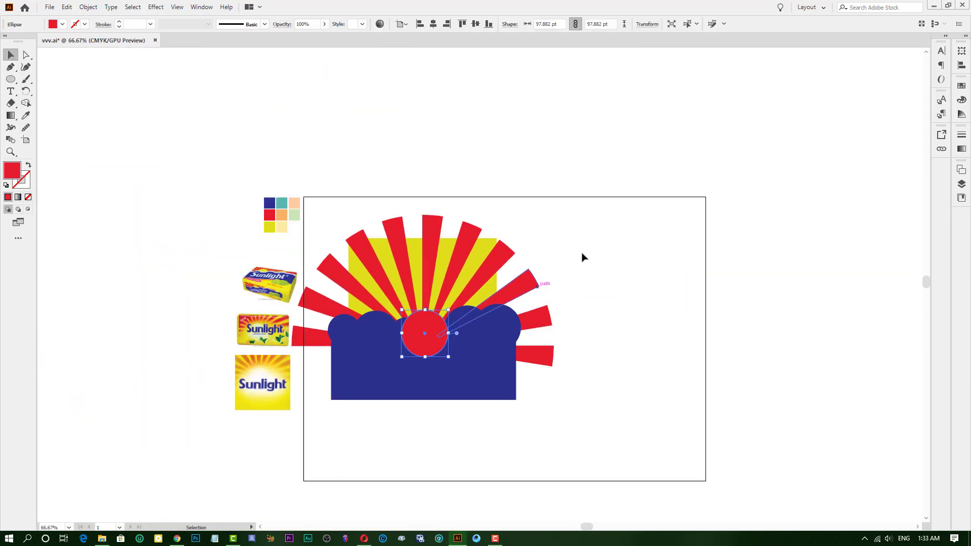
scroll(581, 255, up, 3)
click(580, 256)
drag(625, 352, 675, 357)
key(ctrl+z)
click(774, 260)
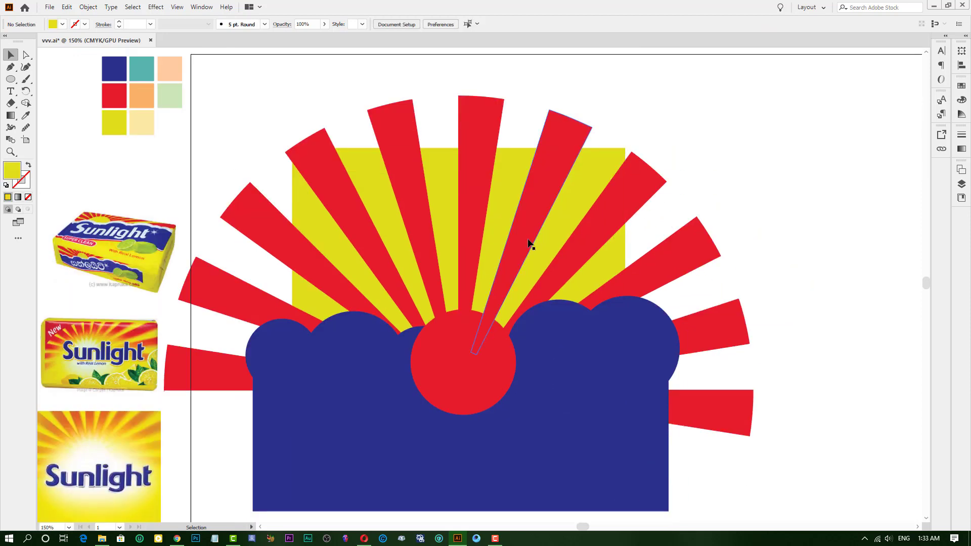
key(ctrl+minus)
key(ctrl+minus)
key(ctrl+minus)
key(ctrl+1)
Select several red rays and widen the yellow rectangle on both sides.
click(377, 251)
shift+click(293, 161)
shift+click(402, 141)
shift+click(252, 197)
shift+click(222, 243)
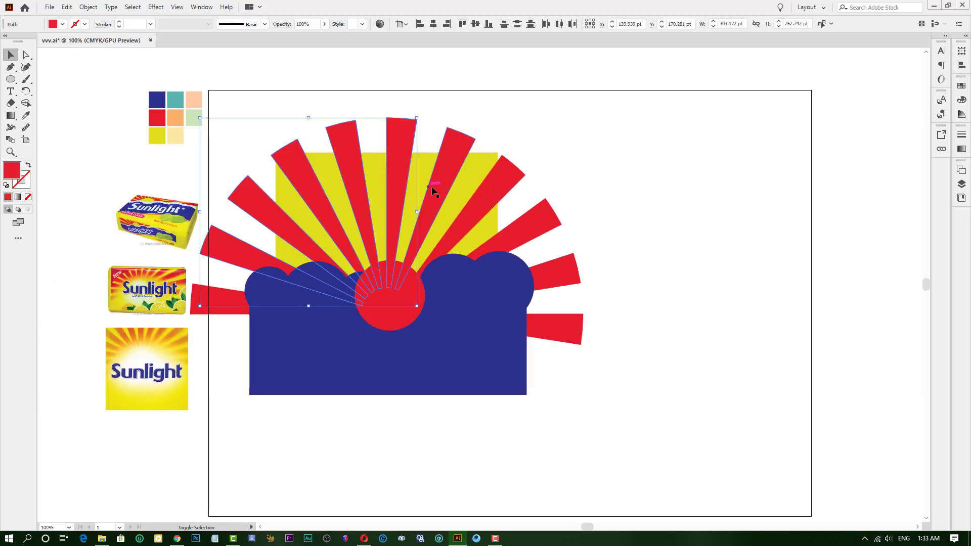
click(485, 223)
drag(497, 257, 536, 257)
Scale the red rays outward from the sun to roughly 605 pt wide.
click(304, 182)
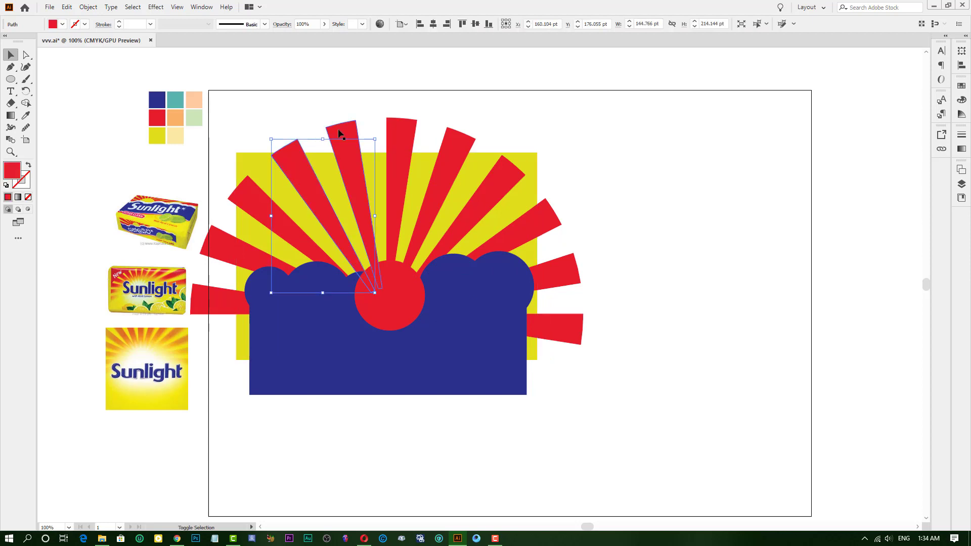
shift+click(344, 136)
shift+click(402, 131)
shift+click(511, 167)
drag(385, 342, 389, 93)
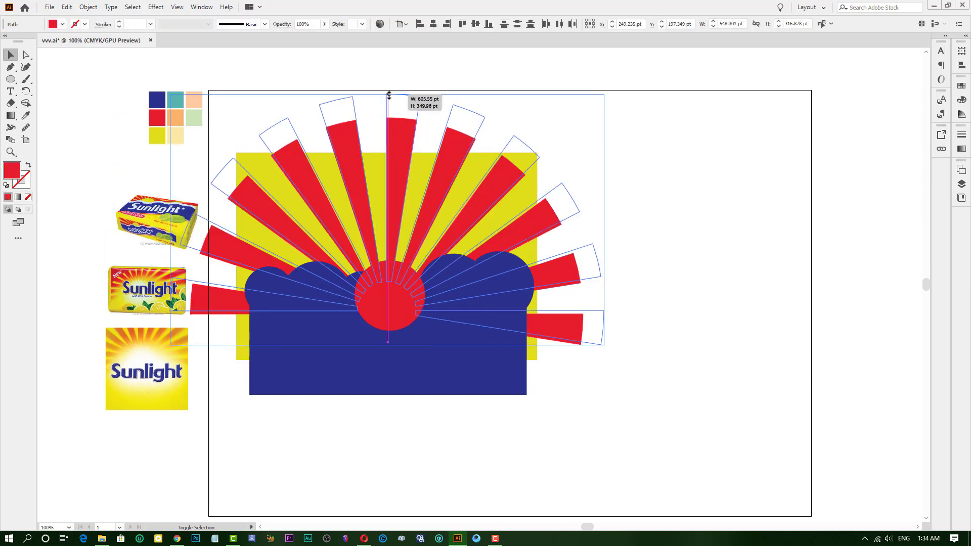
Widen the blue band rightward and align the last cloud circle with its edge.
click(526, 349)
drag(526, 341, 536, 341)
drag(495, 284, 506, 285)
key(ctrl+plus)
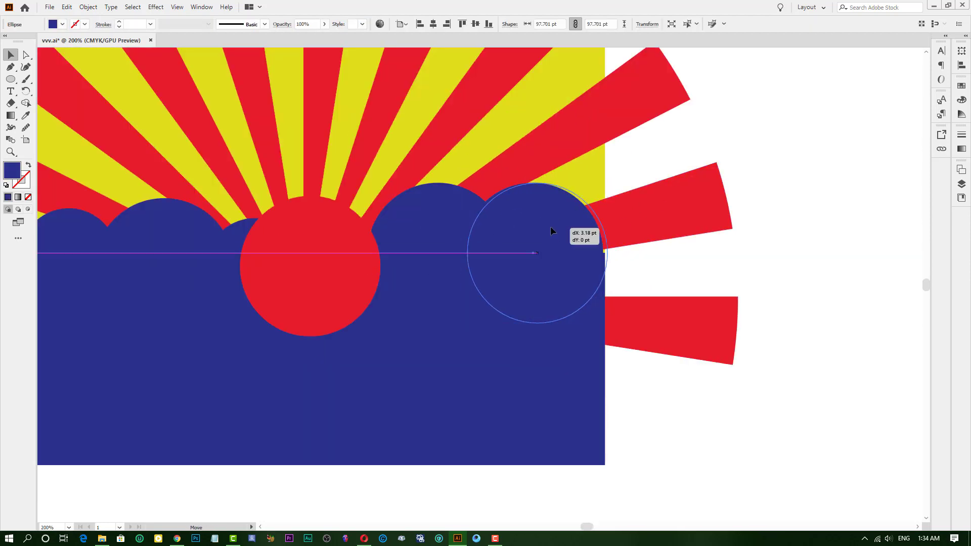
drag(550, 226, 554, 226)
shift+click(391, 260)
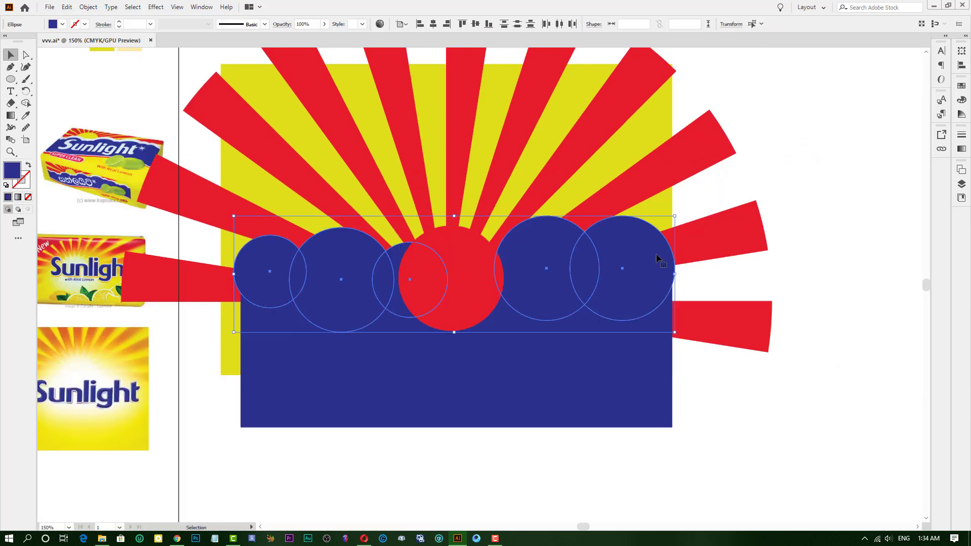
Merge the blue circles into one cloud shape using the Pathfinder panel.
click(201, 7)
click(223, 279)
click(201, 6)
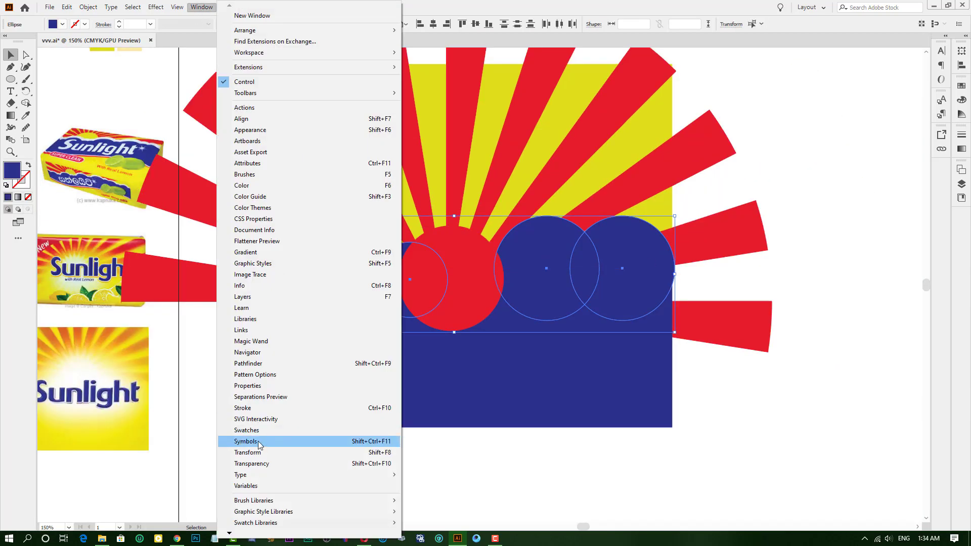
click(238, 376)
click(650, 379)
Send the red sun circle behind the clouds and zoom out to the whole artboard.
click(485, 258)
key(ctrl+bracketleft)
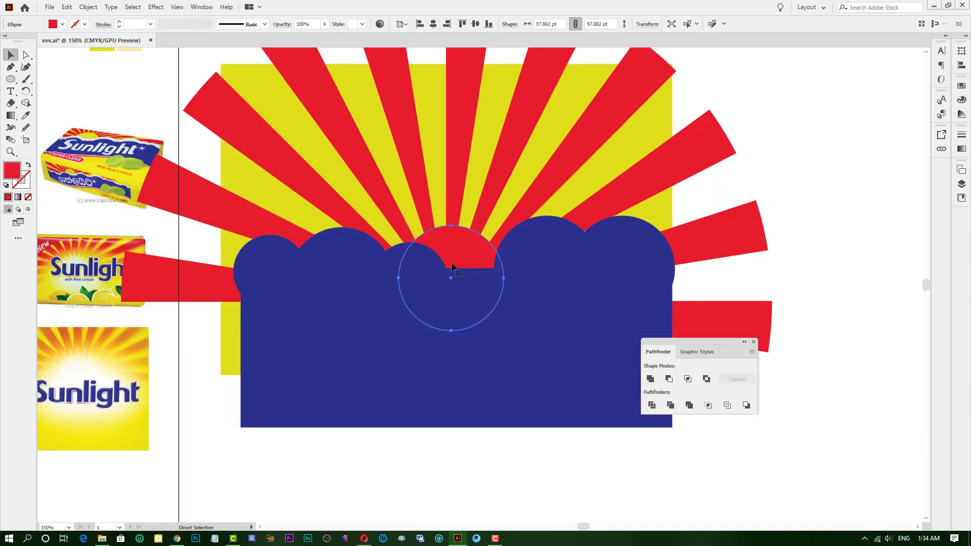
click(423, 291)
scroll(508, 259, right, 2)
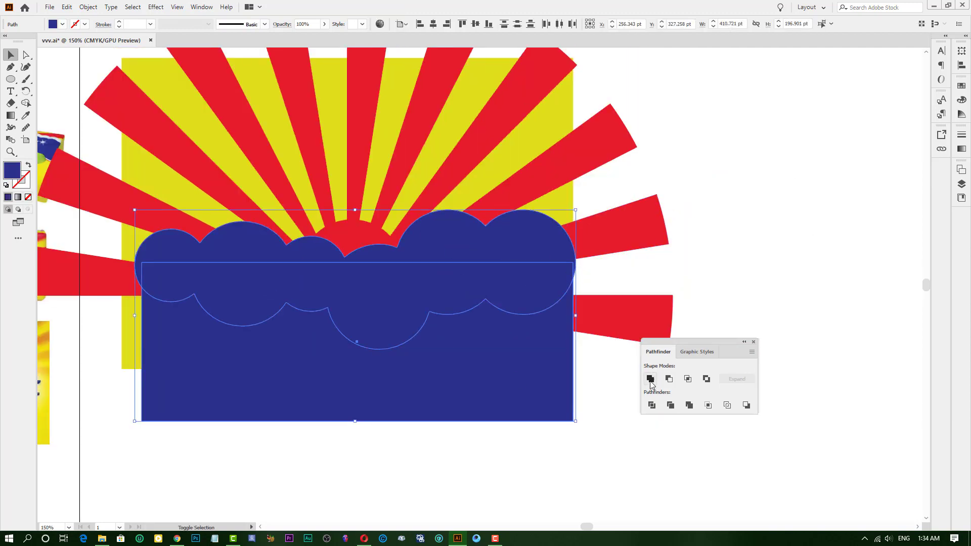
key(ctrl+minus)
key(ctrl+minus)
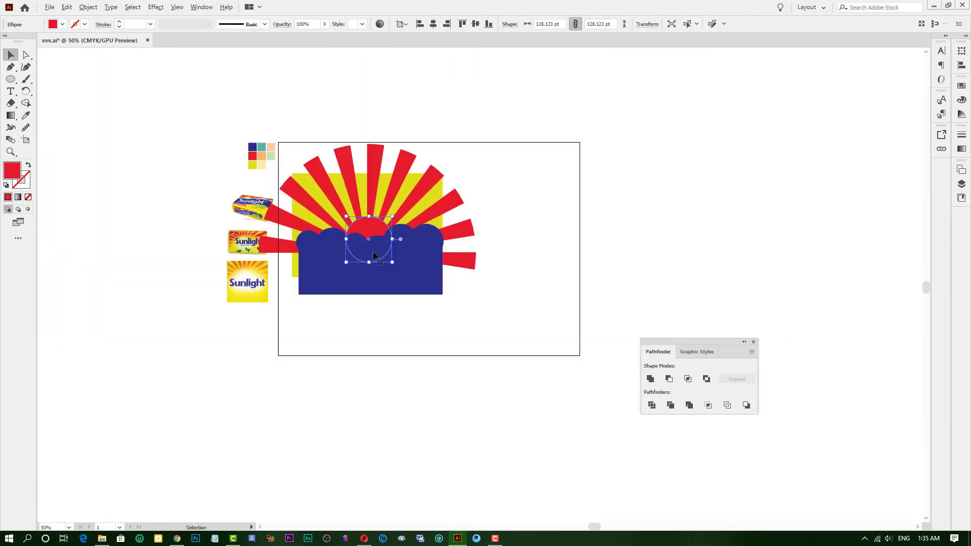
Select the yellow rectangle, a ray and the centre circle, undoing an accidental circle deletion.
click(305, 247)
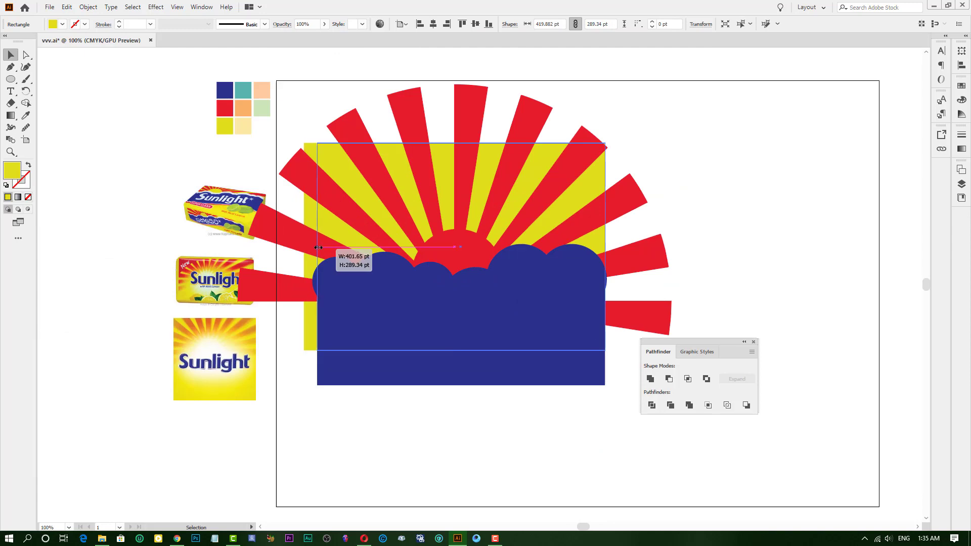
click(573, 151)
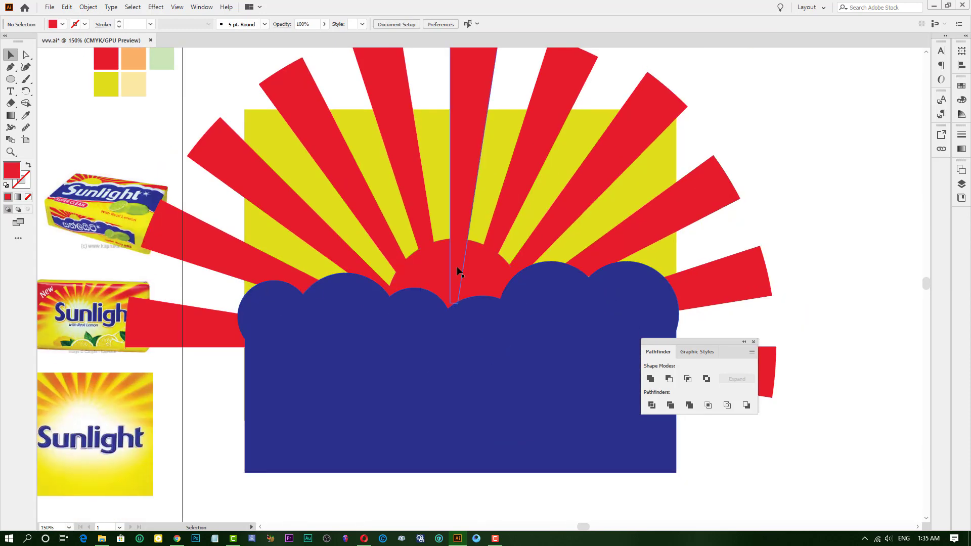
click(465, 316)
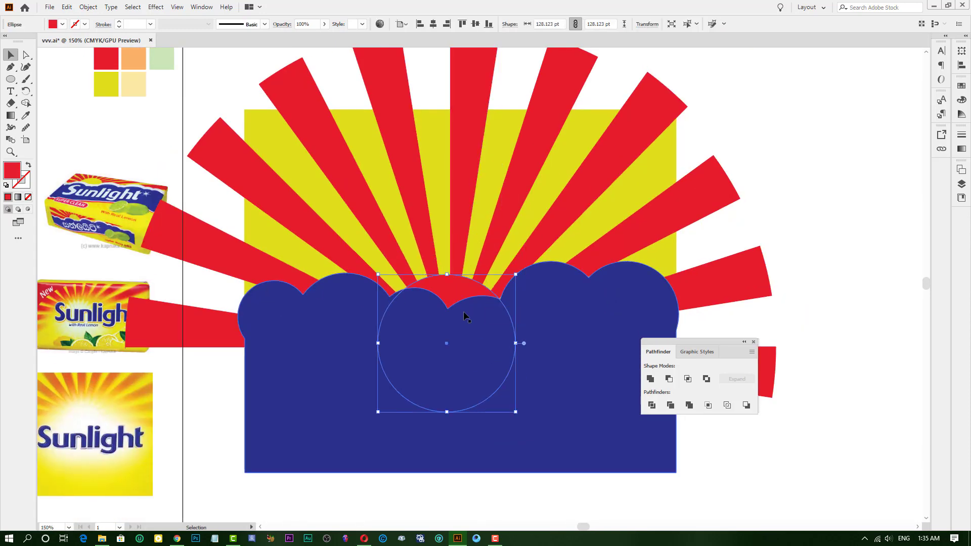
key(Delete)
key(ctrl+minus)
key(ctrl+z)
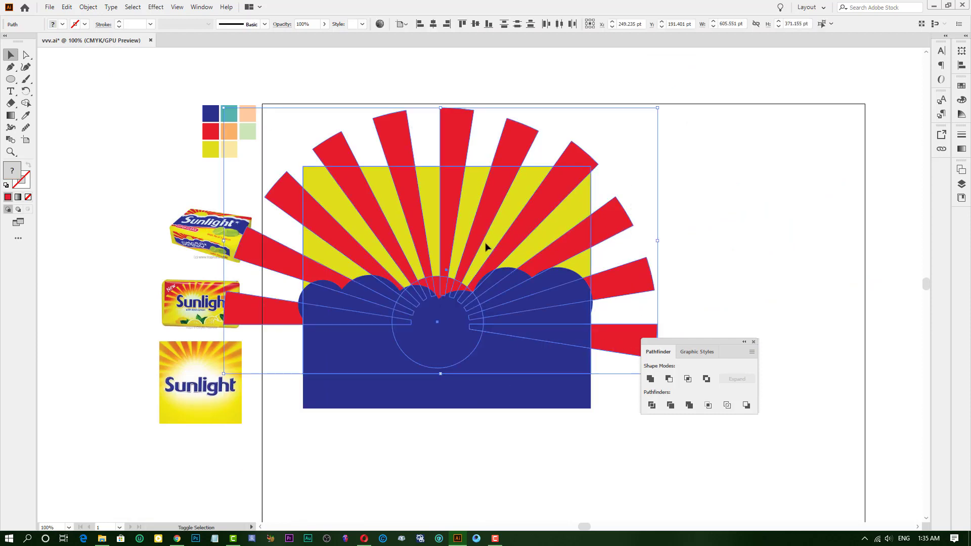
Enlarge the red sun circle to about 142.47 pt, rising above the cloud band.
shift+click(465, 340)
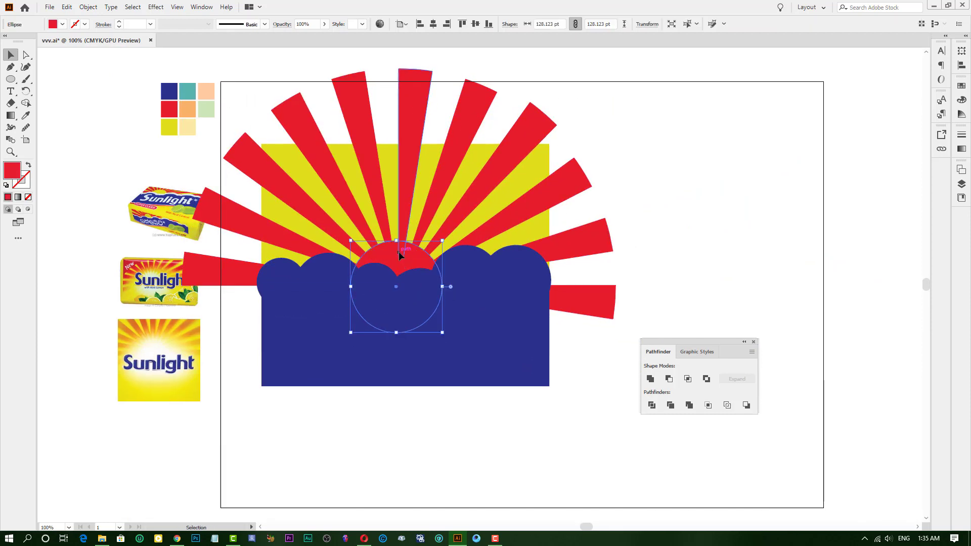
click(644, 199)
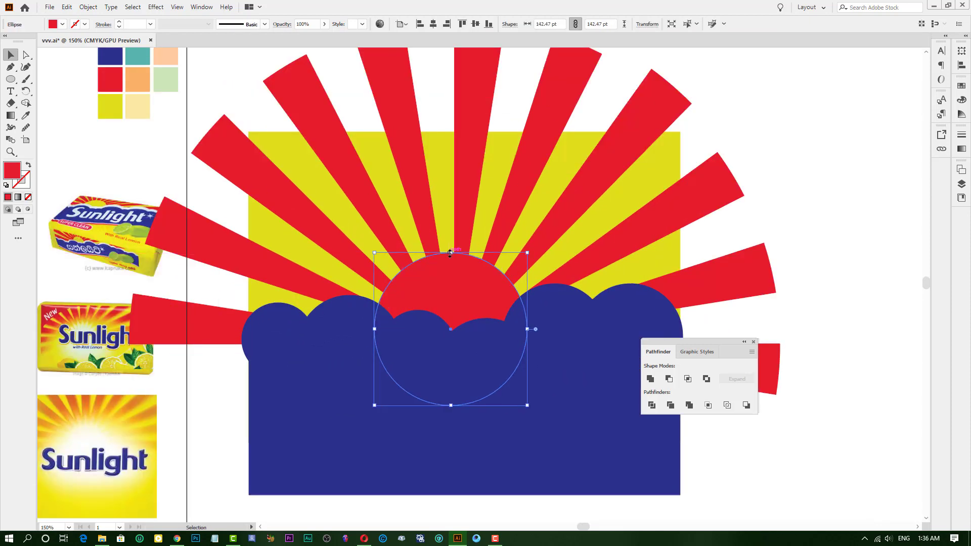
click(706, 262)
scroll(706, 262, right, 3)
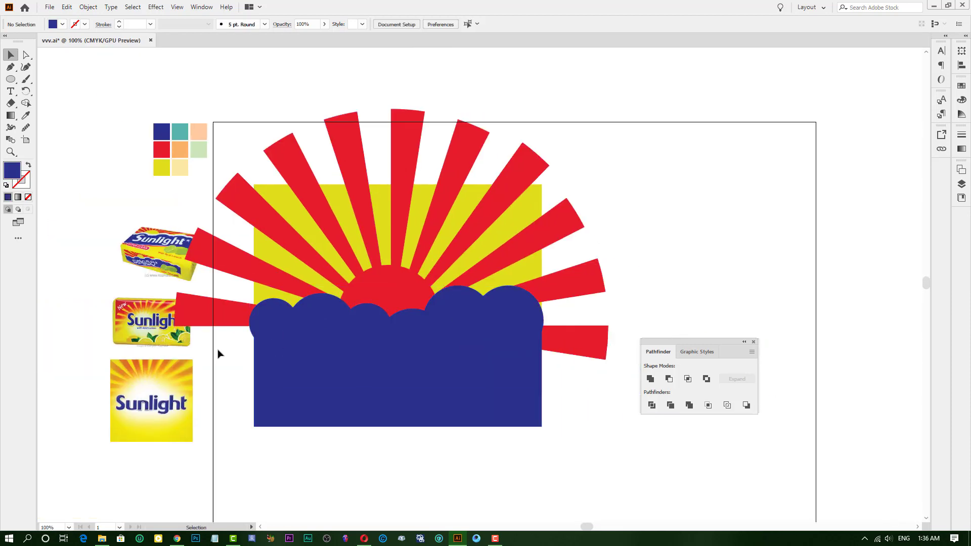
scroll(241, 340, left, 1)
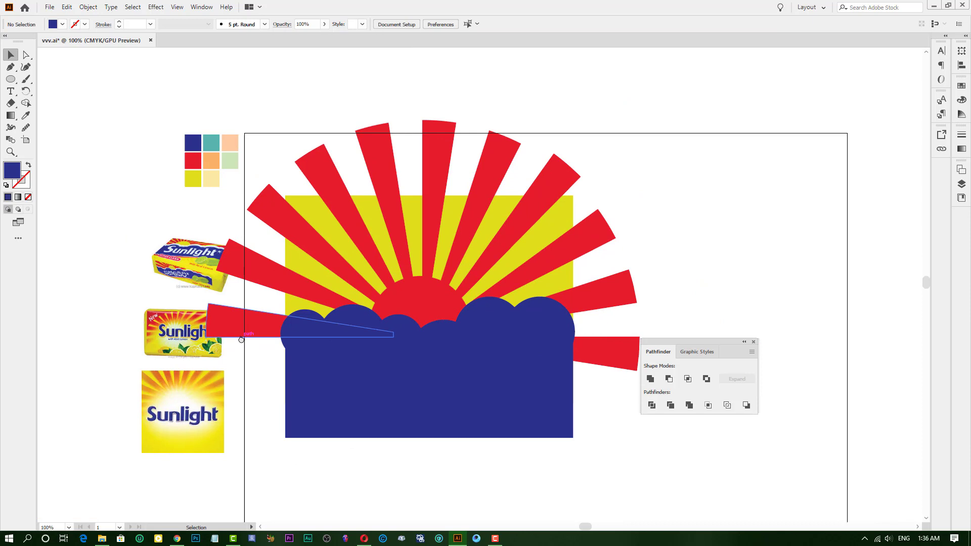
Draw a rectangle and clip the rays, sun and clouds to it with Make Clipping Mask.
drag(10, 79, 45, 80)
drag(574, 438, 575, 438)
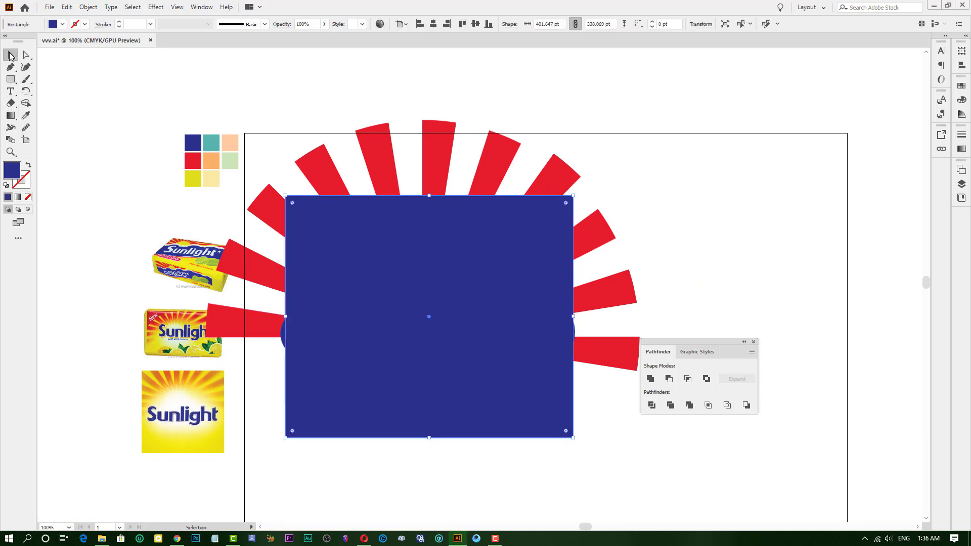
key(ctrl+a)
right_click(344, 200)
click(374, 283)
Move the Sunlight reference photo onto the artboard, enlarge it and place it beside the artwork.
scroll(279, 272, down, 2)
drag(182, 293, 667, 314)
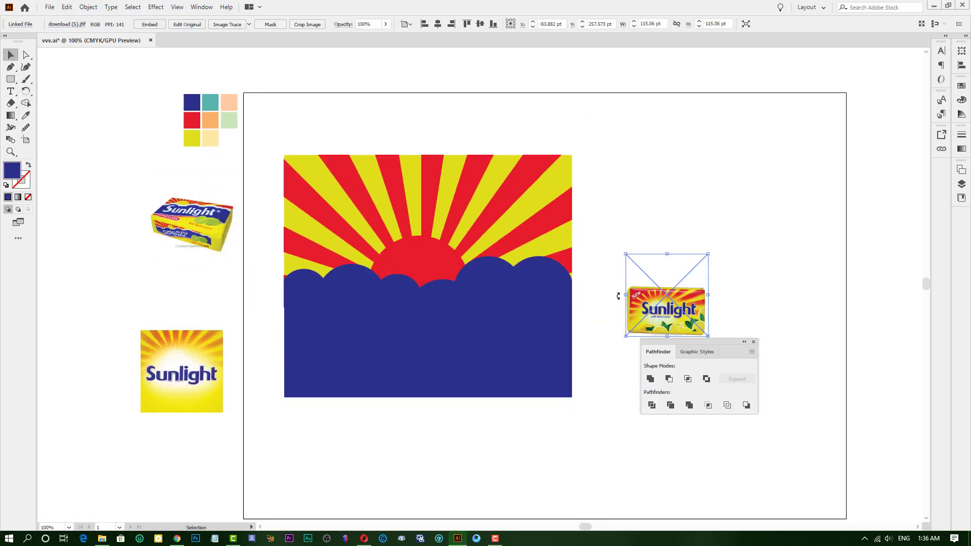
scroll(668, 314, right, 4)
drag(533, 292, 715, 103)
mouse_move(511, 249)
mouse_down()
mouse_move(514, 229)
mouse_move(541, 226)
mouse_up()
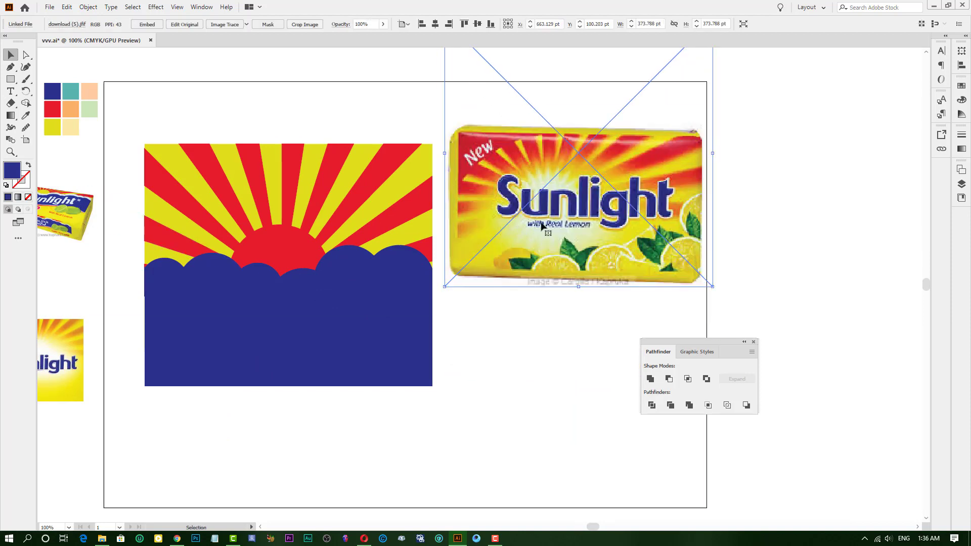
click(299, 246)
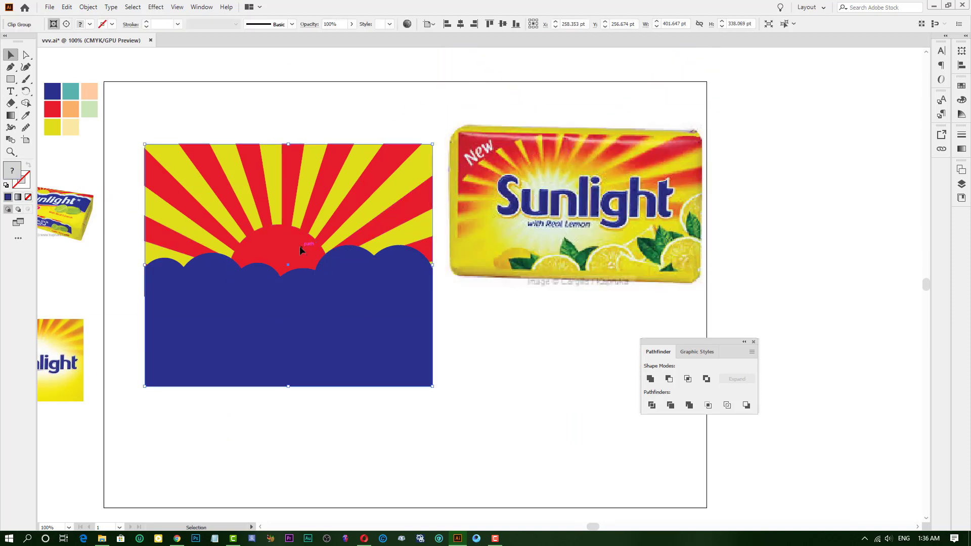
click(480, 343)
Select the small boxed reference image, then release the artwork's clipping mask.
scroll(474, 340, left, 3)
click(184, 216)
scroll(382, 398, up, 5)
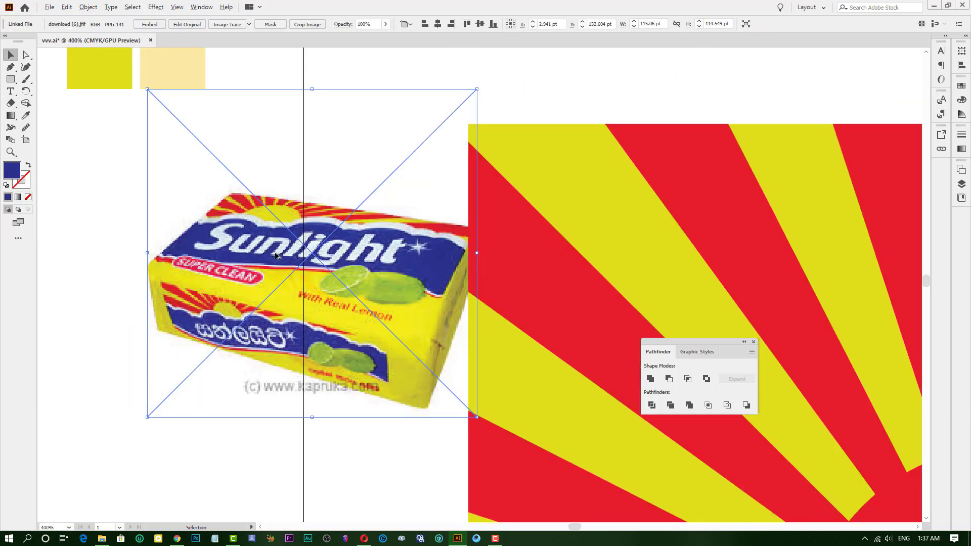
scroll(383, 397, up, 5)
scroll(383, 398, down, 10)
right_click(274, 299)
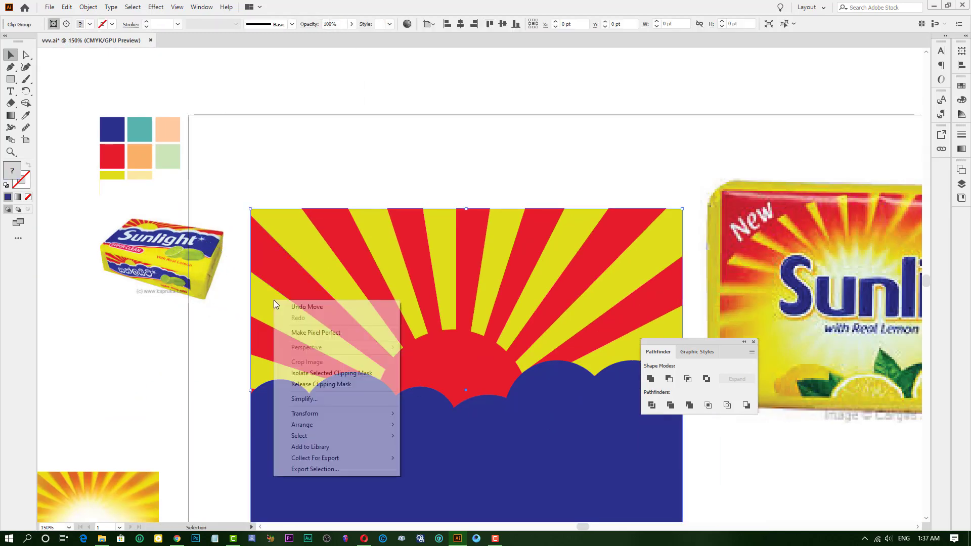
click(252, 293)
Reselect the rectangle and artwork together and clip them again with Ctrl+7.
key(i)
scroll(350, 324, up, 5)
scroll(350, 324, down, 3)
key(v)
click(147, 240)
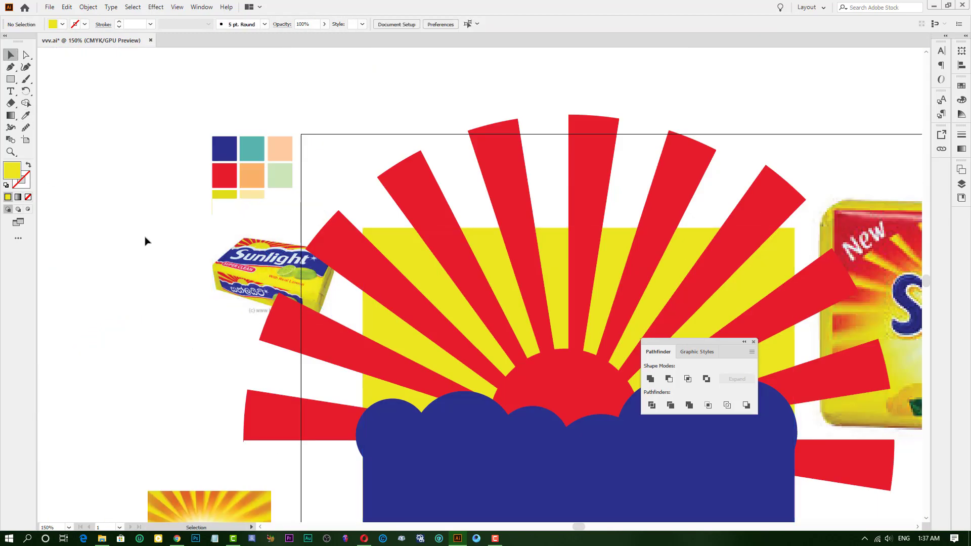
scroll(147, 240, down, 2)
scroll(454, 315, up, 3)
click(455, 319)
scroll(455, 318, down, 3)
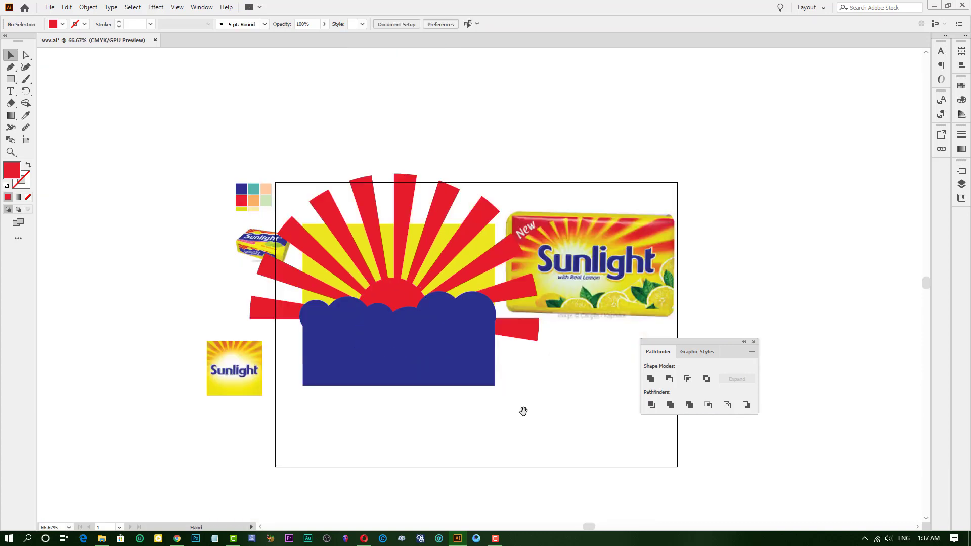
key(ctrl+7)
click(427, 437)
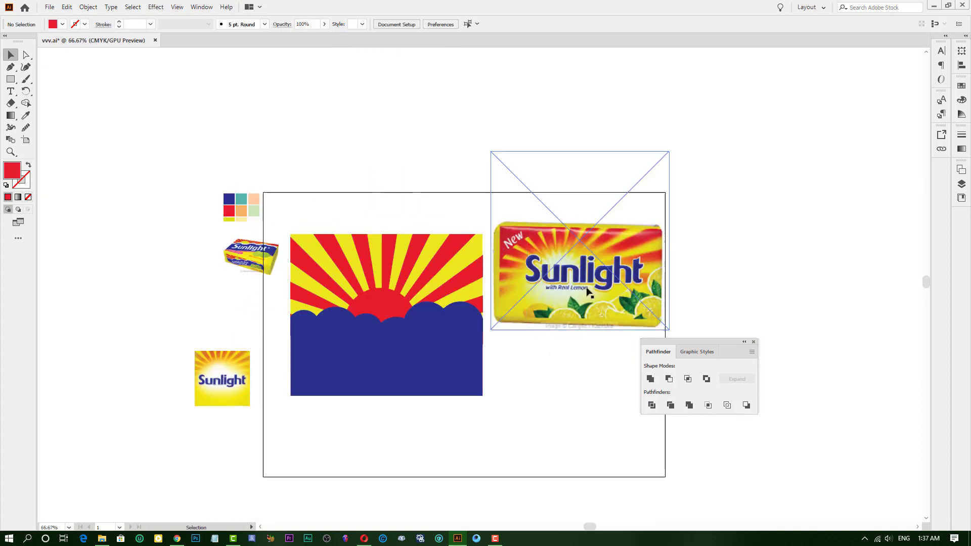
Add 'Sunlight' text, enlarge it and move it over the sun and clouds.
key(t)
drag(449, 304, 523, 325)
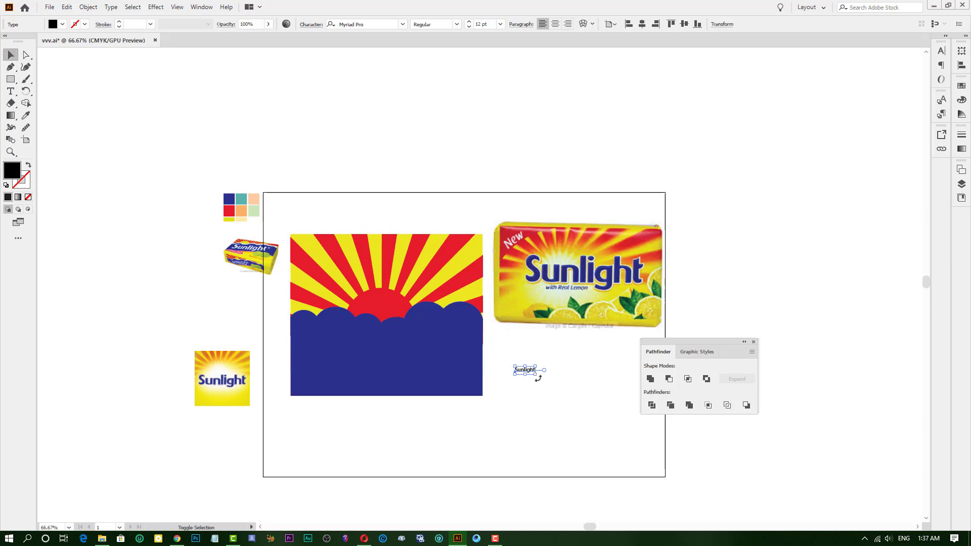
drag(538, 378, 634, 404)
drag(576, 388, 386, 315)
scroll(387, 315, up, 3)
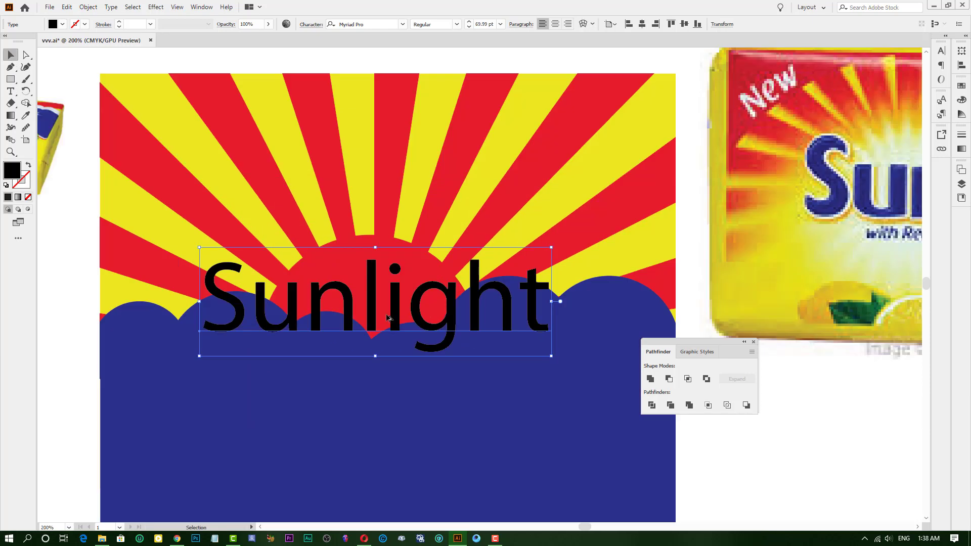
scroll(387, 316, down, 3)
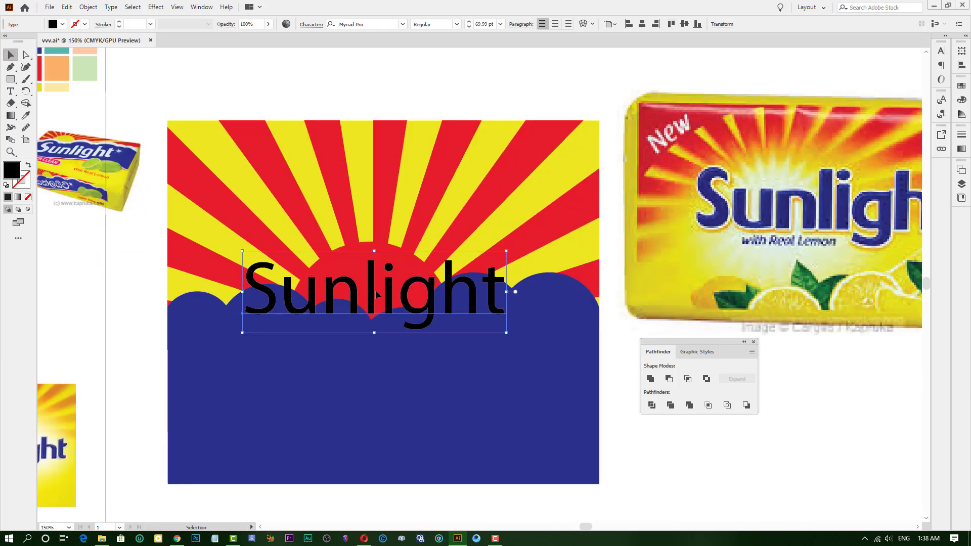
key(ctrl+plus)
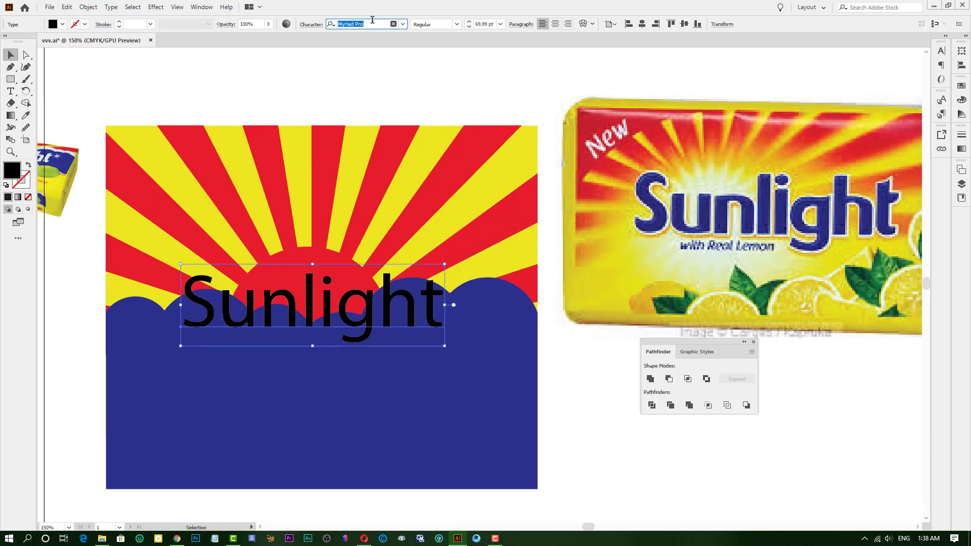
Set the title font to Palatino Linotype Bold.
text(p)
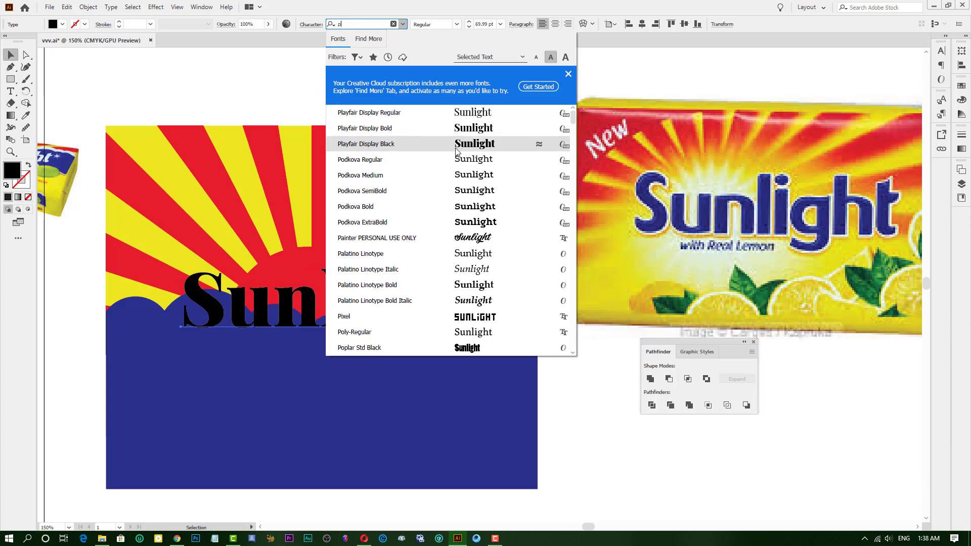
scroll(455, 202, down, 15)
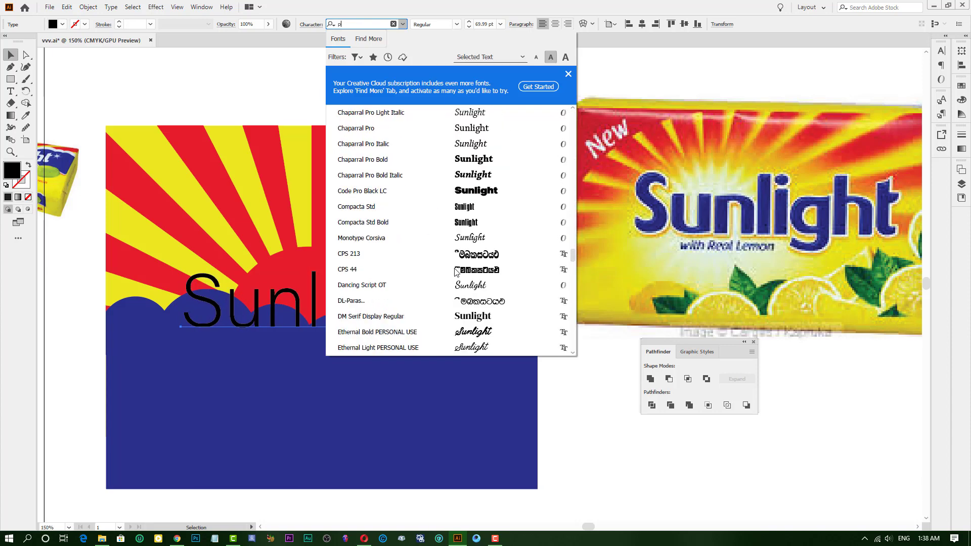
scroll(445, 265, down, 5)
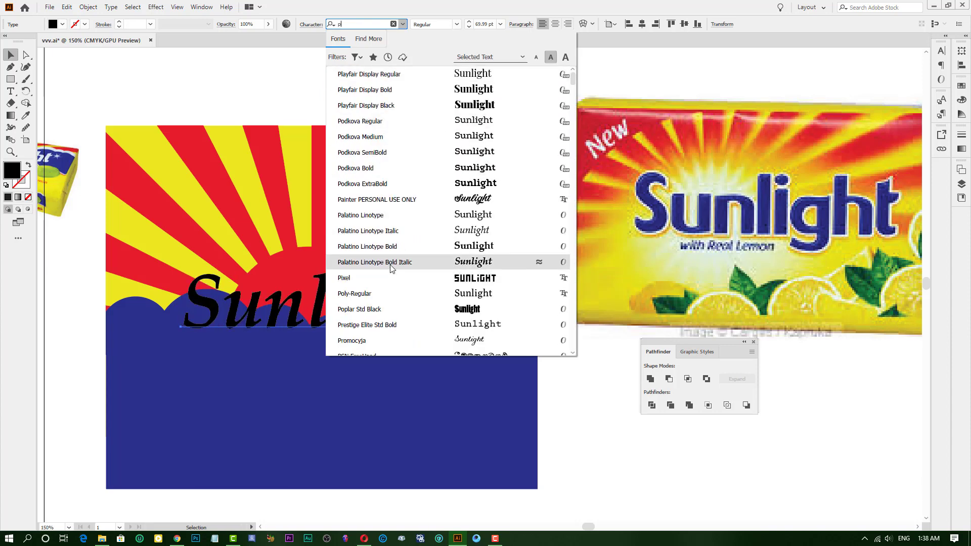
scroll(389, 253, down, 10)
click(389, 247)
Slightly tighten the title's letter spacing through the tracking settings.
click(304, 25)
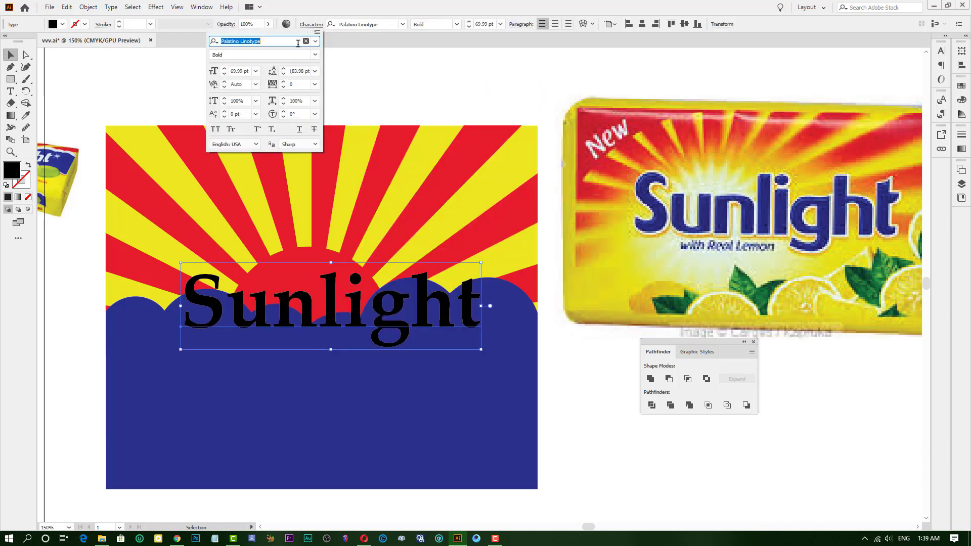
click(315, 101)
click(315, 71)
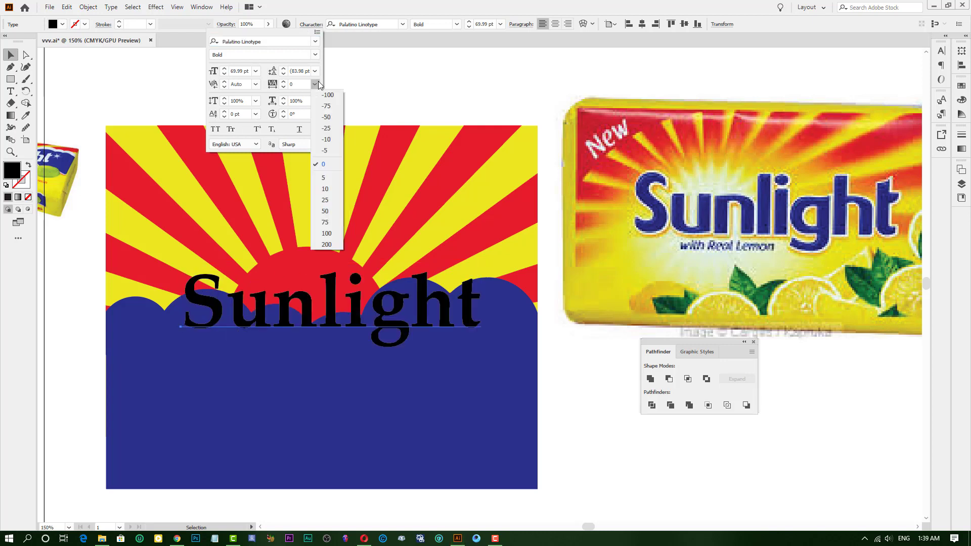
click(361, 313)
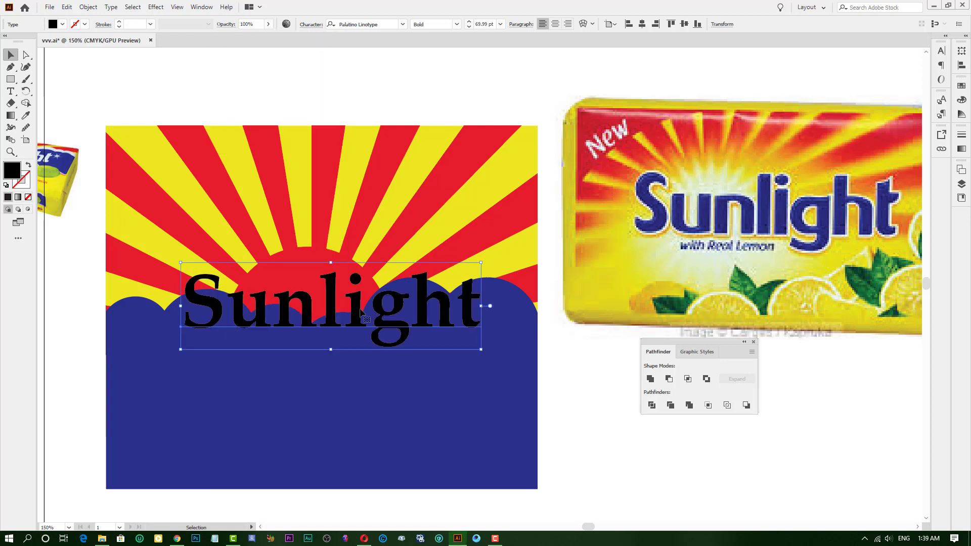
key(alt+Left)
key(alt+Left)
key(alt+Left)
key(alt+Right)
key(alt+Right)
key(alt+Right)
Convert the Sunlight title to outlines and fill it white.
right_click(302, 324)
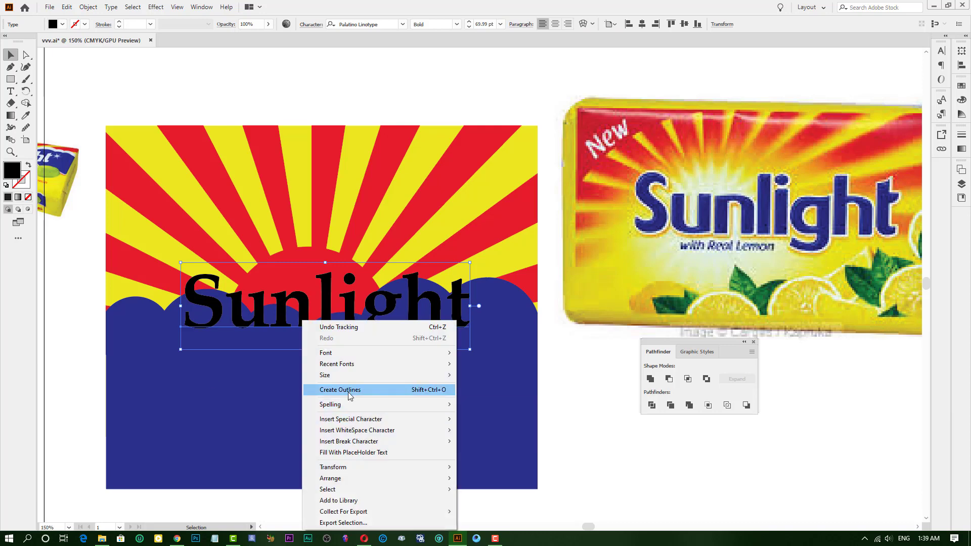
click(346, 393)
key(i)
key(ctrl+minus)
key(ctrl+minus)
key(ctrl+minus)
scroll(466, 167, up, 5)
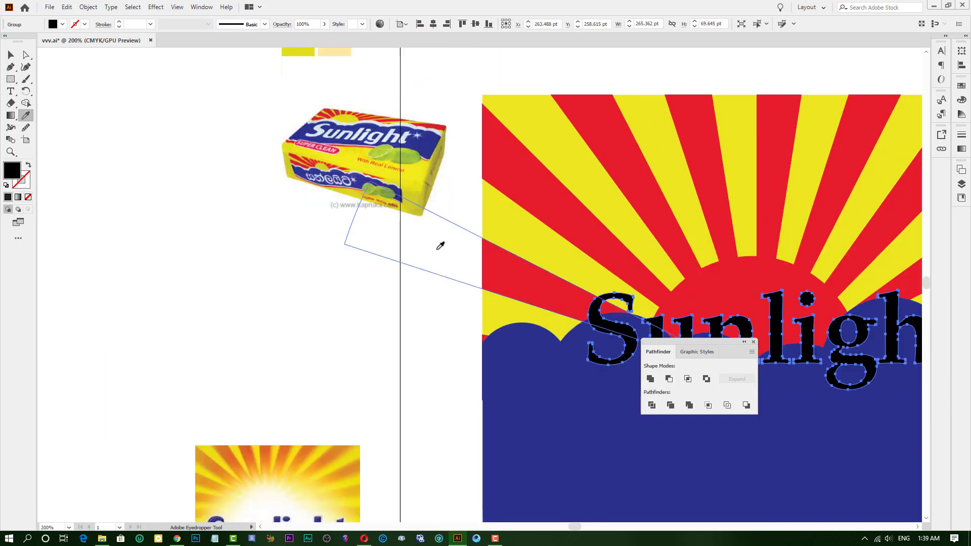
key(ctrl+1)
click(336, 297)
key(v)
Duplicate the outlined Sunlight title just below the original.
scroll(334, 318, right, 5)
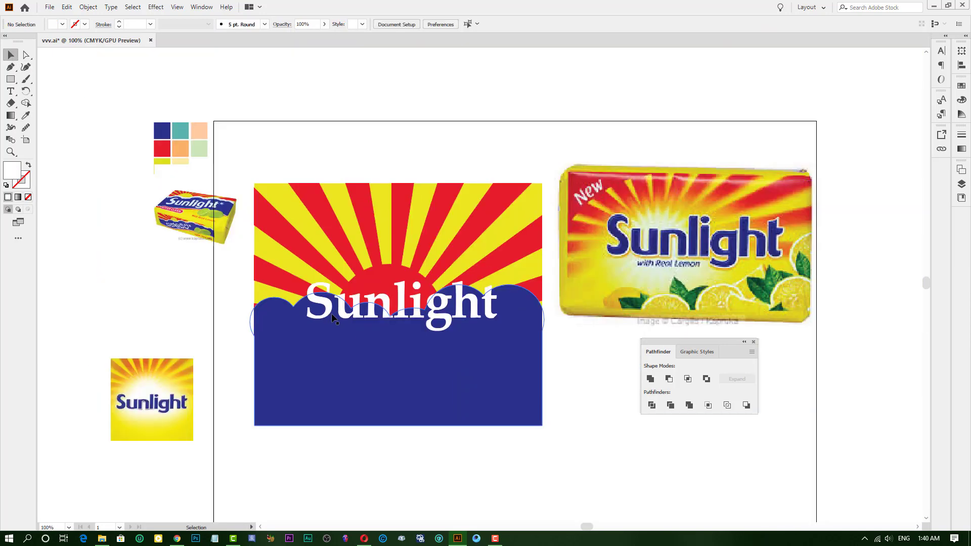
scroll(334, 317, up, 5)
scroll(333, 318, down, 5)
drag(420, 234, 420, 278)
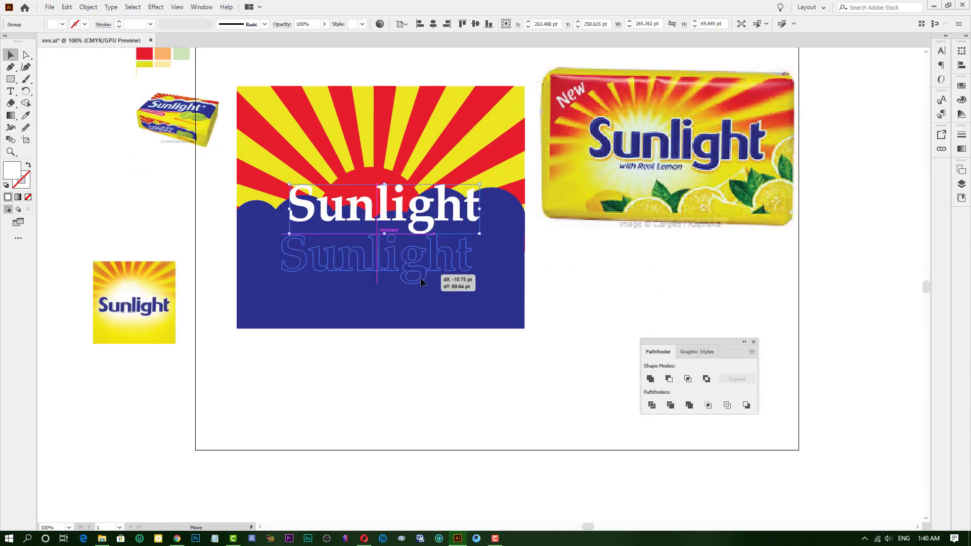
scroll(420, 278, up, 4)
right_click(526, 267)
click(463, 271)
scroll(464, 271, up, 3)
scroll(496, 403, down, 2)
scroll(522, 418, down, 4)
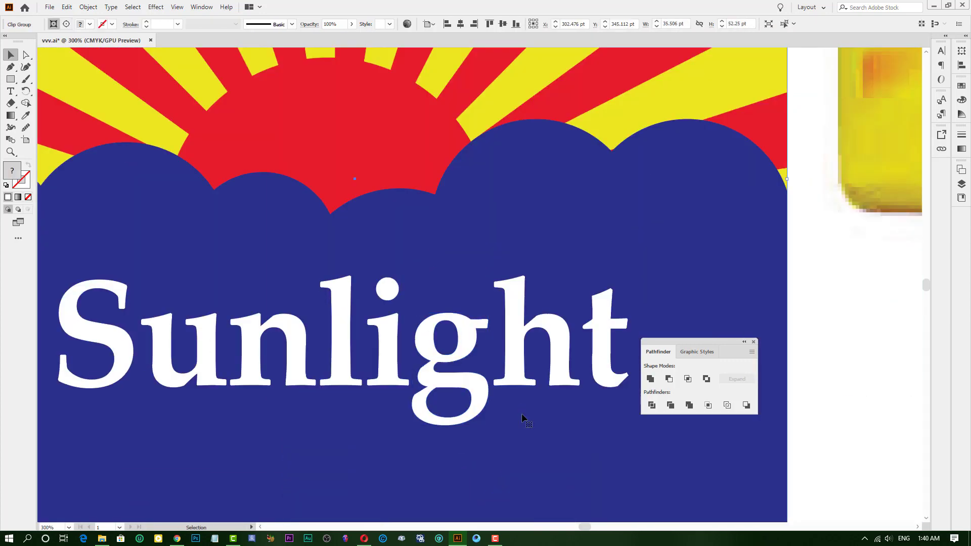
scroll(271, 321, up, 3)
scroll(369, 347, down, 4)
scroll(173, 357, up, 4)
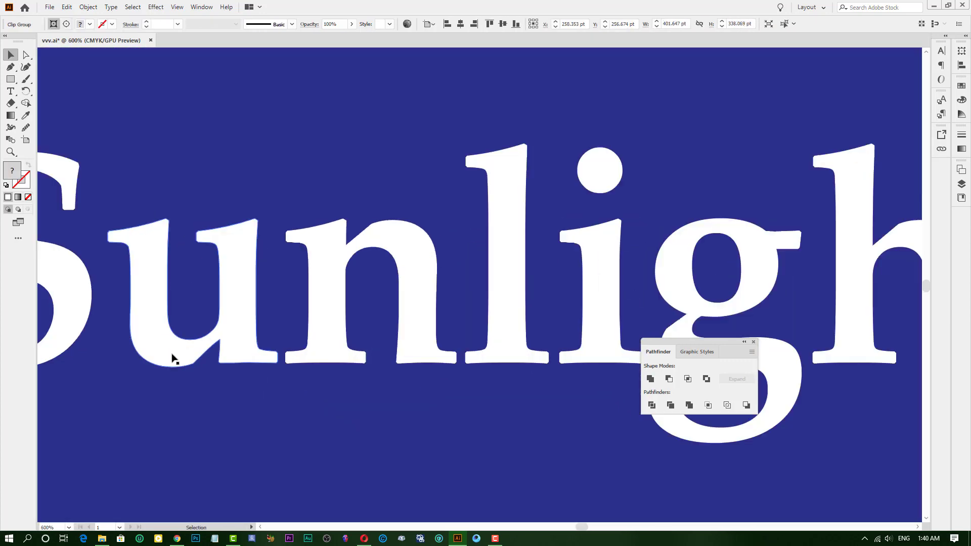
scroll(333, 407, down, 1)
scroll(333, 407, up, 1)
scroll(464, 403, down, 4)
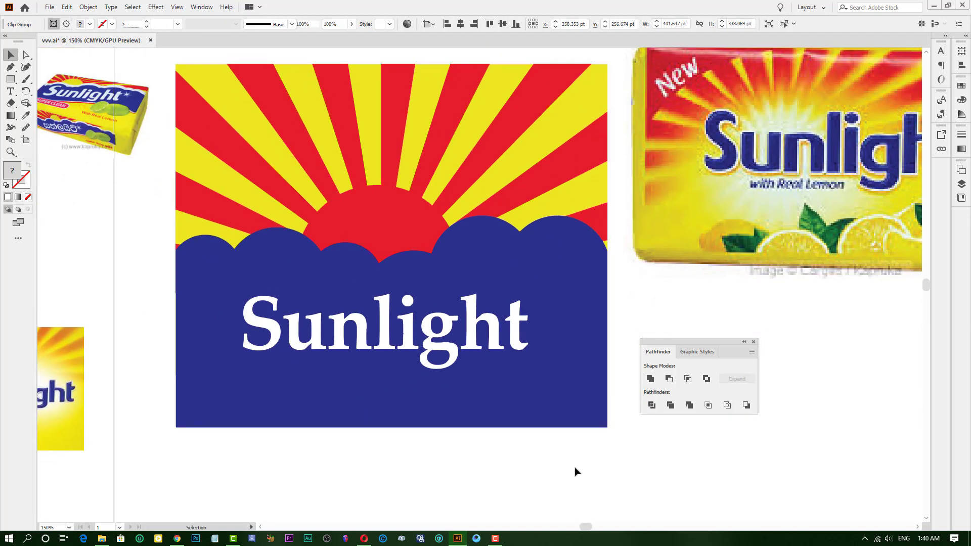
Make the copy a 7 pt blue outline placed behind the white title.
click(290, 317)
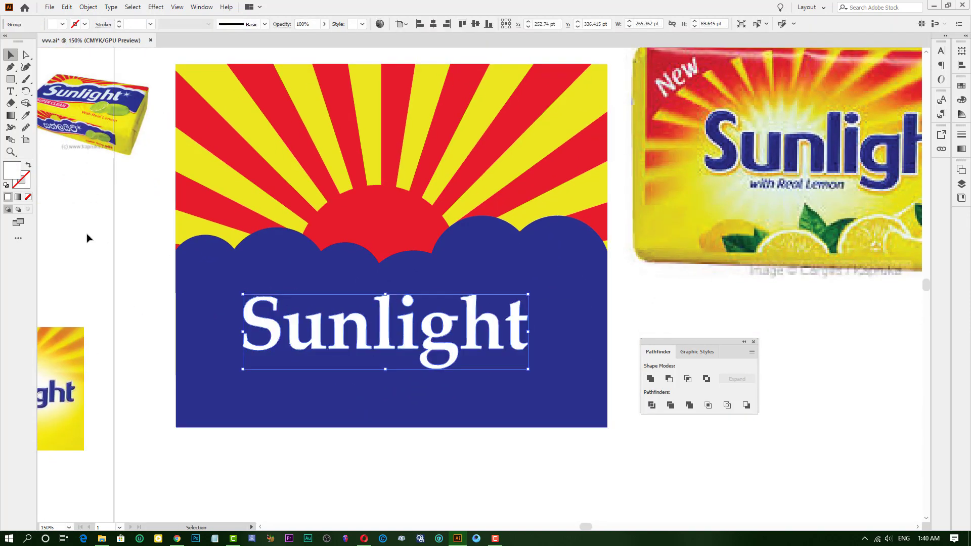
double_click(12, 170)
click(591, 215)
drag(292, 344, 295, 376)
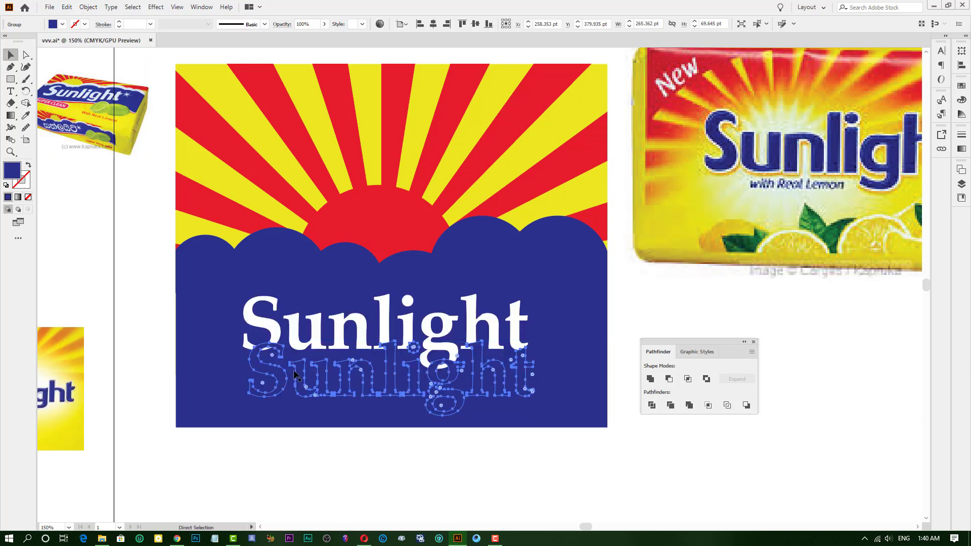
key(ctrl+z)
key(shift+x)
click(103, 25)
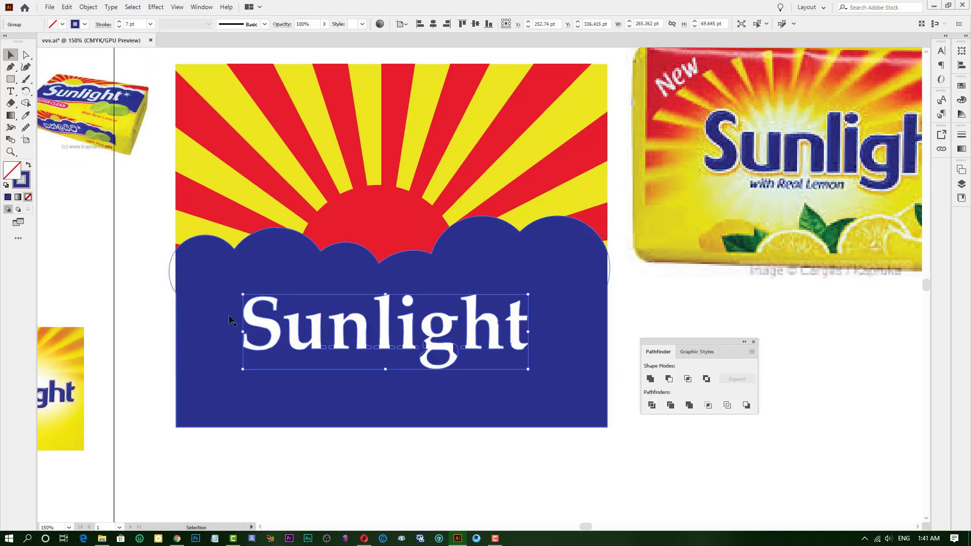
Move the Sunlight logo up onto the sun and align the white text with its outline.
drag(263, 324, 262, 244)
click(706, 292)
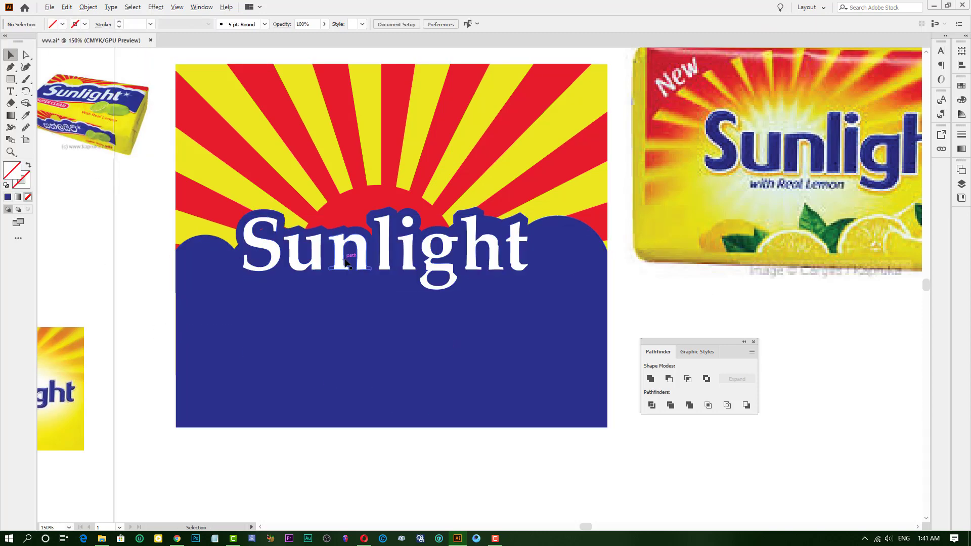
scroll(345, 262, up, 4)
click(332, 277)
right_click(329, 211)
key(Escape)
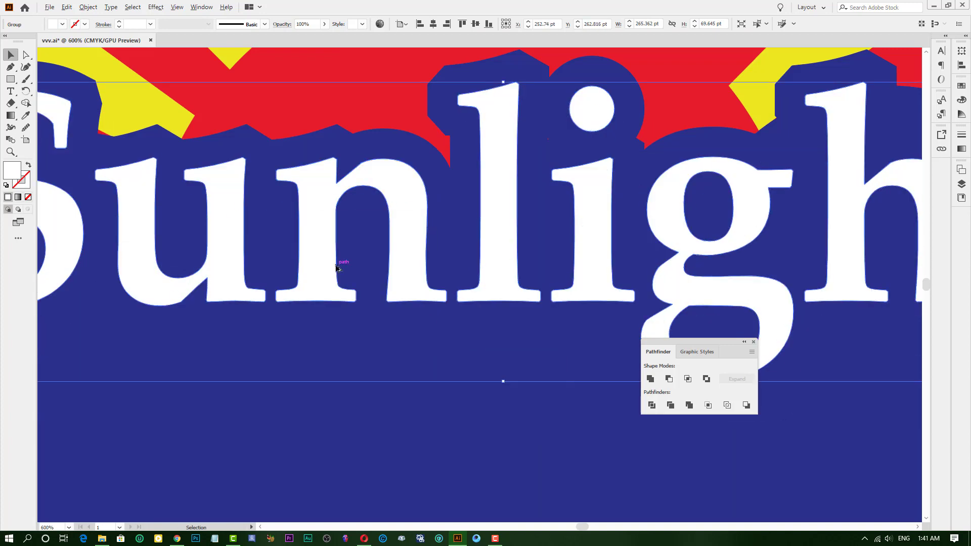
scroll(337, 268, down, 4)
scroll(412, 377, down, 3)
scroll(425, 347, up, 3)
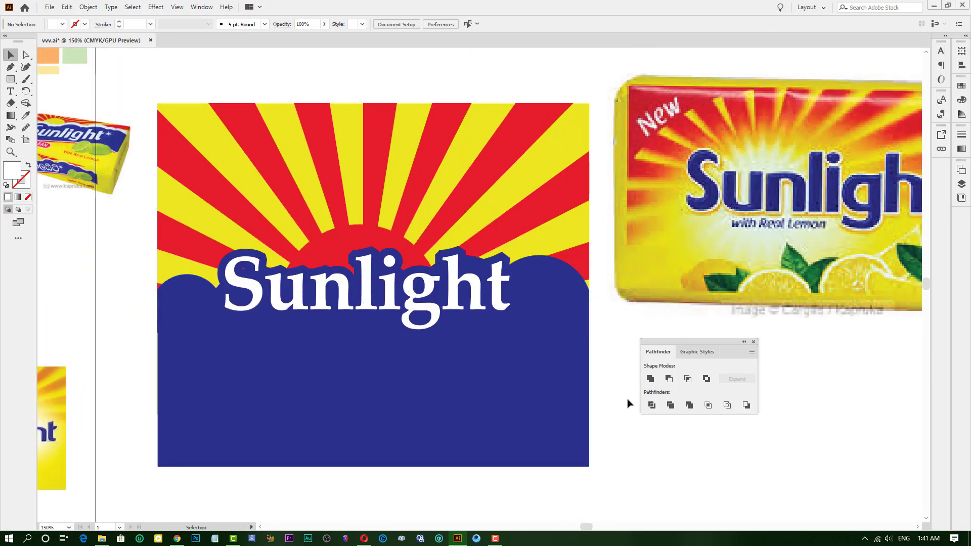
scroll(245, 243, up, 4)
scroll(245, 242, down, 2)
drag(187, 280, 156, 279)
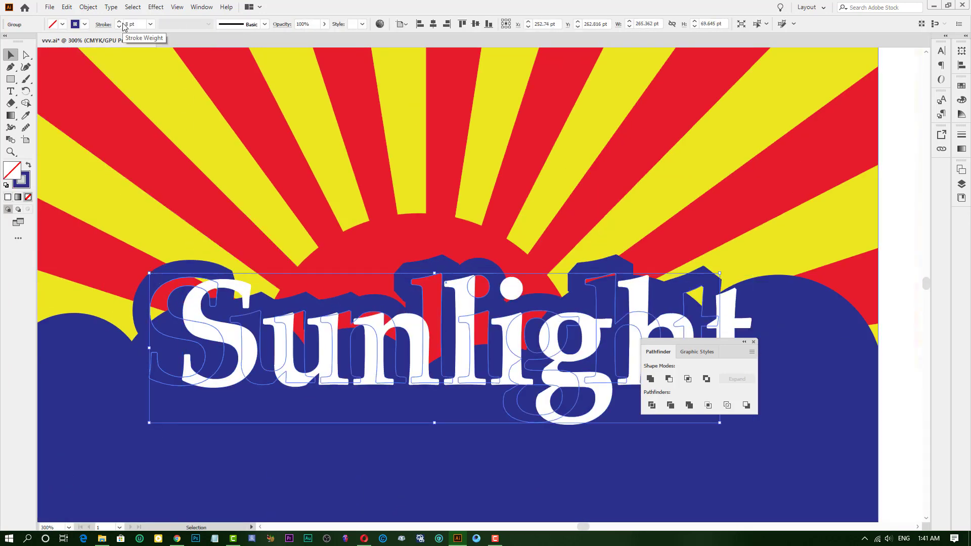
scroll(174, 320, up, 3)
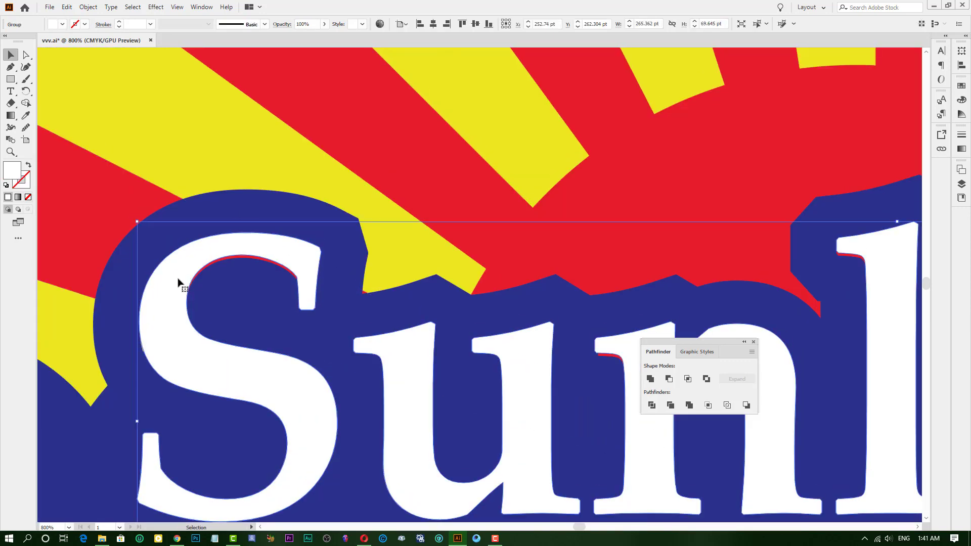
Release the clipping mask on the sunburst label artwork.
scroll(178, 282, down, 3)
scroll(513, 366, down, 3)
click(515, 329)
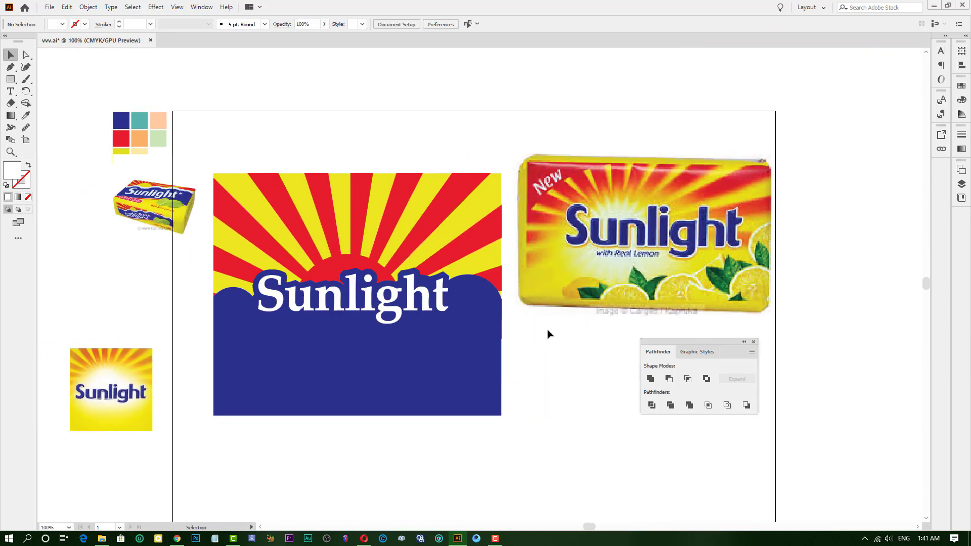
click(484, 307)
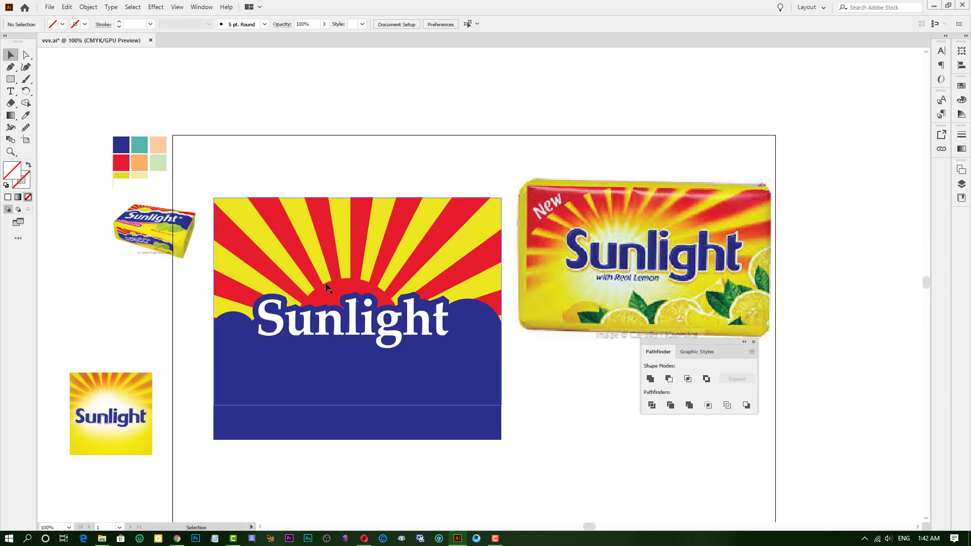
scroll(326, 260, up, 3)
right_click(379, 229)
click(428, 312)
scroll(429, 314, down, 3)
click(567, 453)
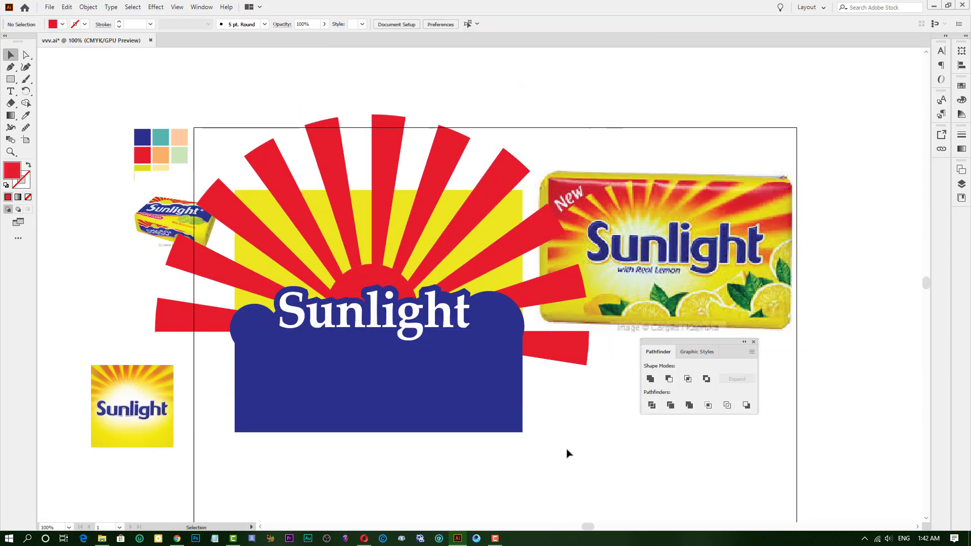
Clip the sun rays back inside the label rectangle with Make Clipping Mask.
click(607, 227)
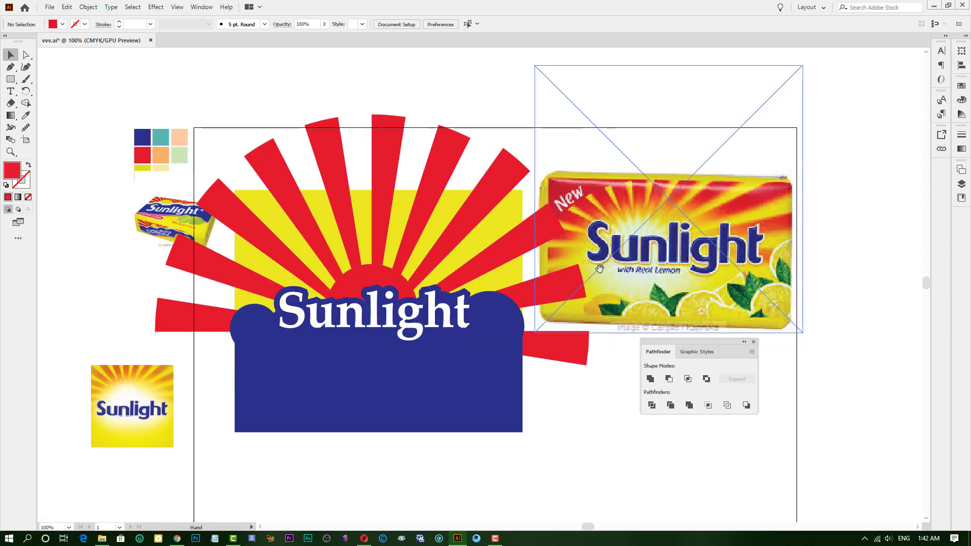
scroll(485, 273, right, 3)
scroll(485, 273, left, 4)
right_click(328, 210)
click(77, 160)
right_click(325, 245)
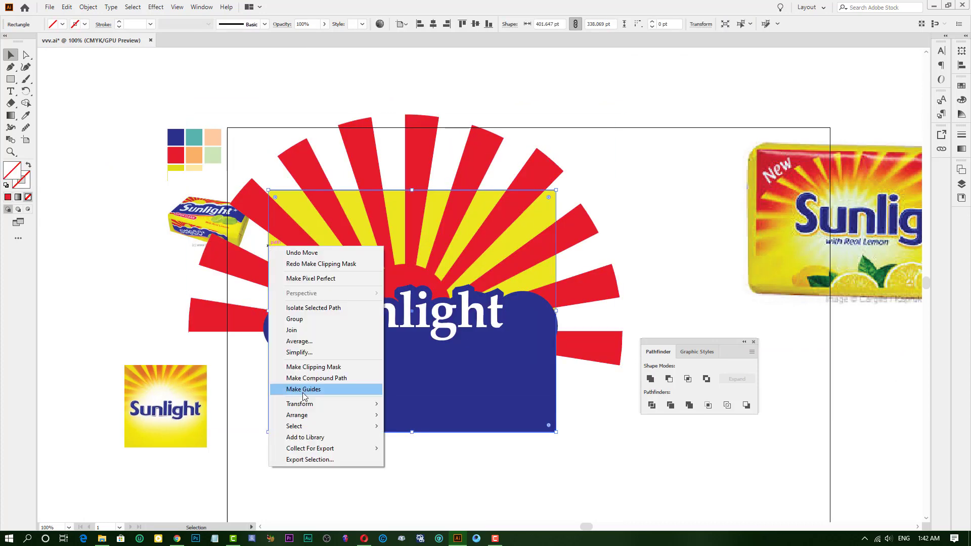
click(357, 366)
Move the soap reference photo beside the label and recentre the artboard.
scroll(602, 236, down, 3)
scroll(602, 236, up, 3)
drag(499, 289, 713, 279)
drag(804, 212, 628, 325)
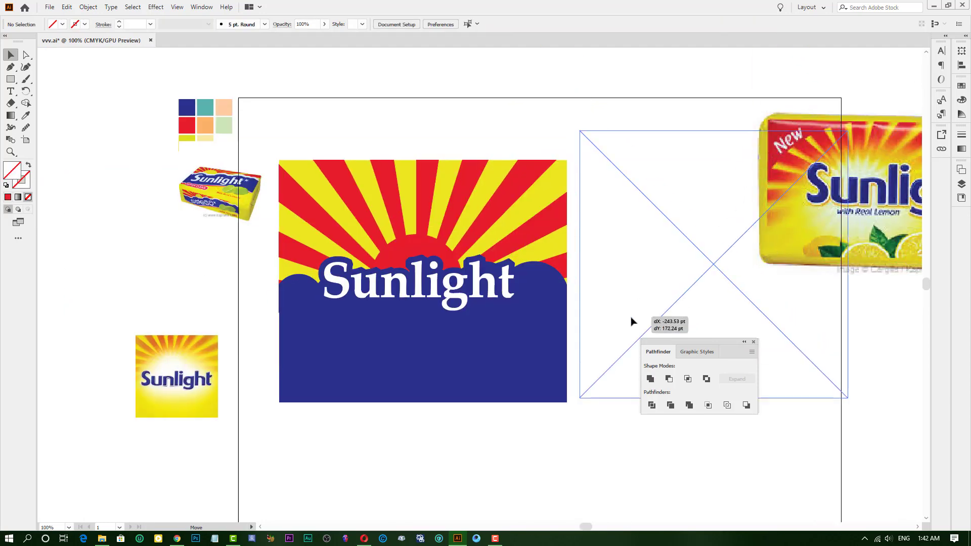
drag(502, 491, 346, 471)
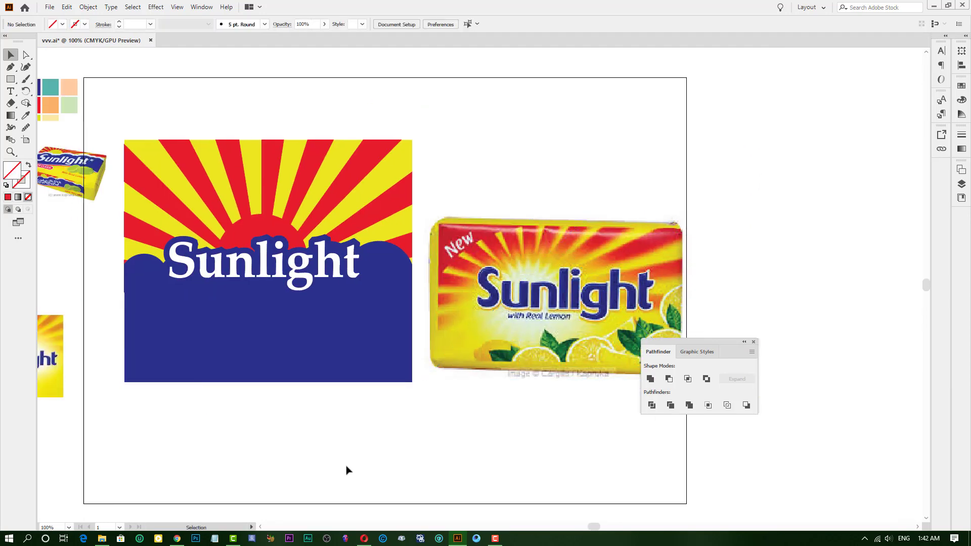
mouse_move(327, 386)
mouse_down()
mouse_move(311, 378)
mouse_move(531, 399)
mouse_move(436, 438)
mouse_up()
Add a text object reading 'with real Lemon' below the label.
scroll(435, 438, up, 2)
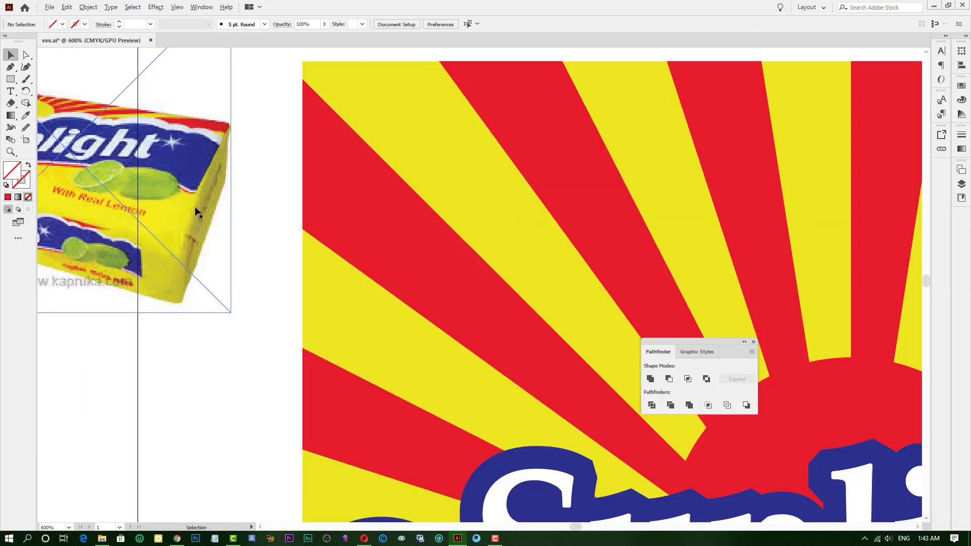
drag(494, 272, 632, 293)
click(10, 91)
click(323, 515)
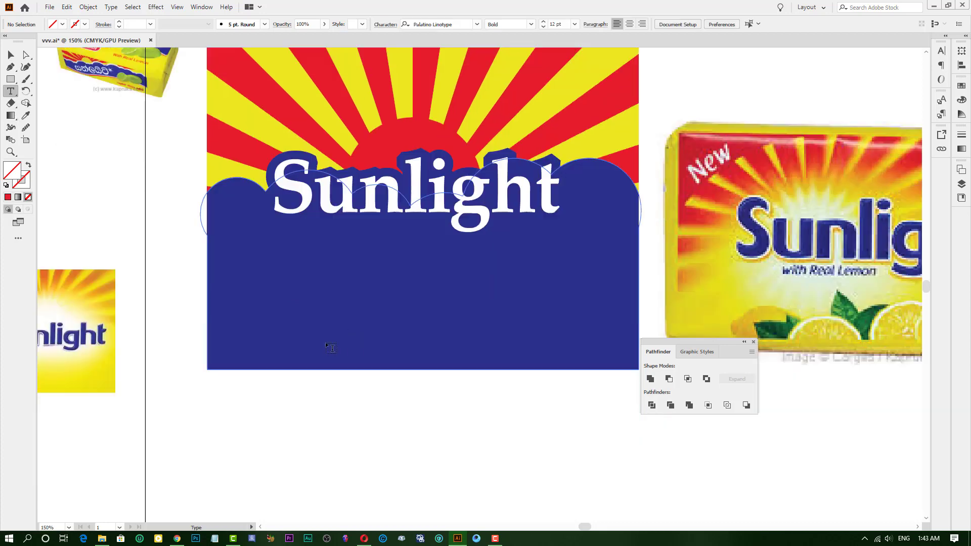
text(with rea)
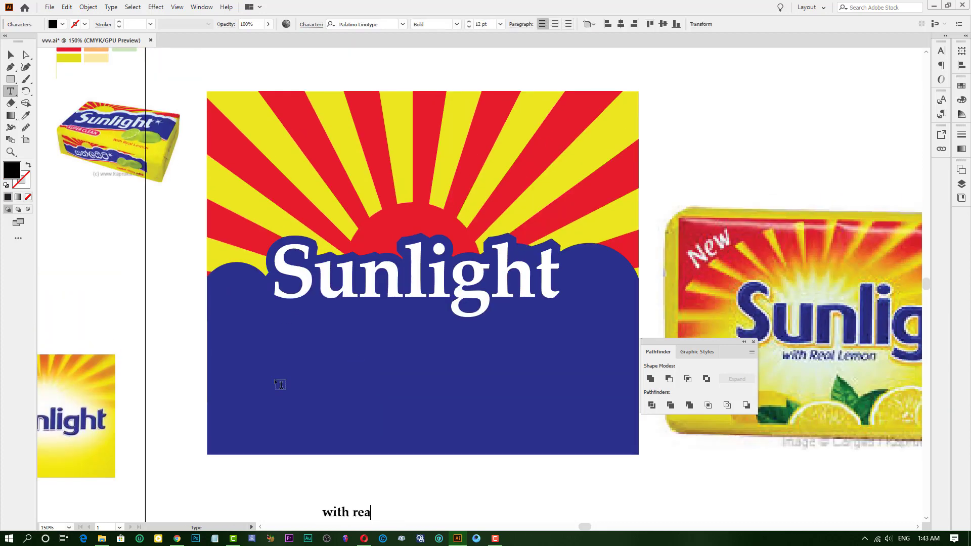
text(l Lemon)
scroll(356, 449, down, 3)
key(Escape)
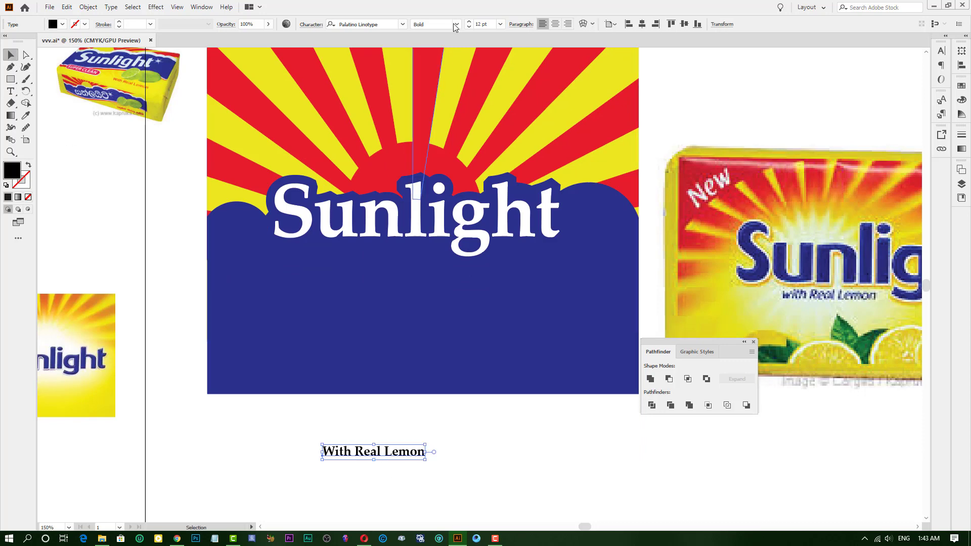
Set the tagline to Italic and move it under the Sunlight logo.
click(456, 25)
click(435, 43)
click(465, 525)
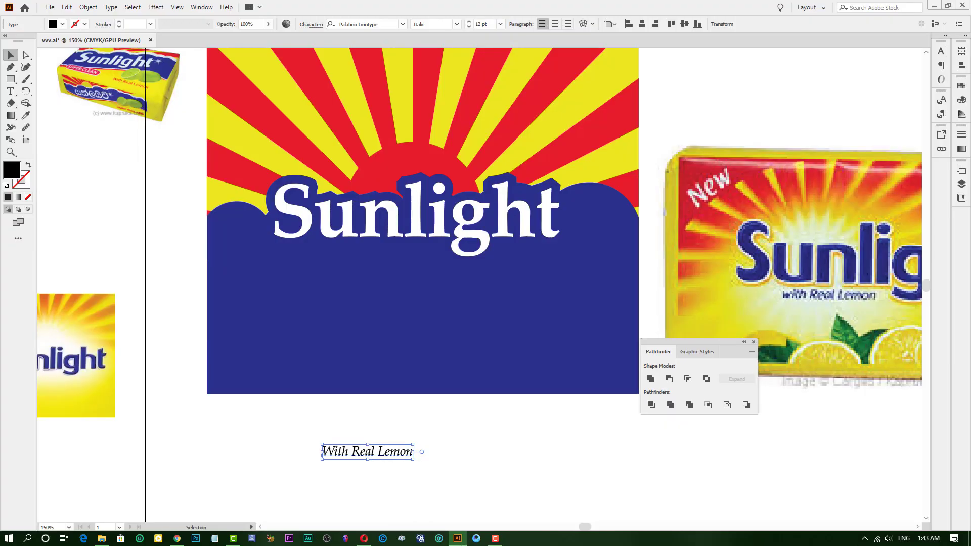
mouse_move(399, 451)
mouse_down()
mouse_move(400, 245)
mouse_move(432, 251)
mouse_move(203, 324)
mouse_up()
alt+scroll(417, 255, up, 3)
alt+scroll(354, 372, down, 4)
alt+scroll(354, 372, up, 3)
alt+scroll(240, 433, down, 2)
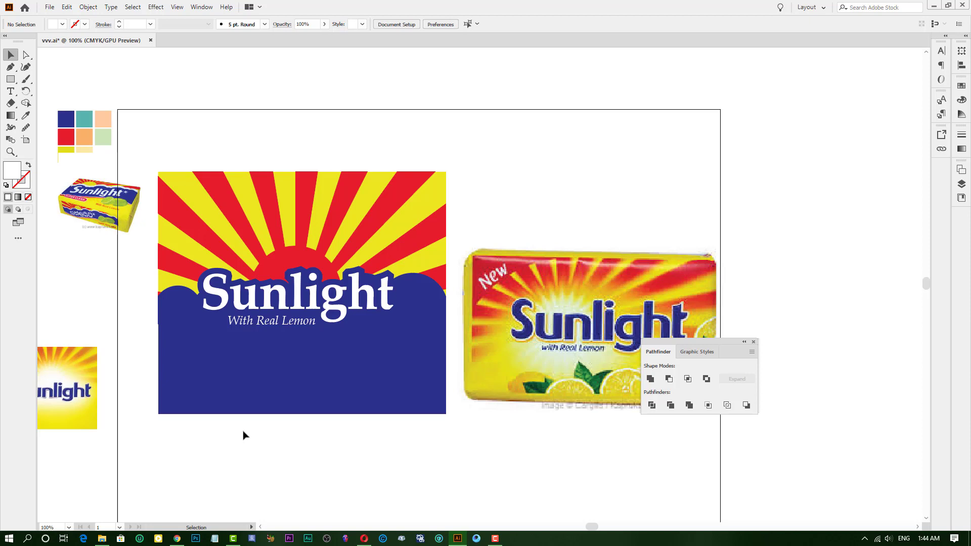
drag(252, 437, 232, 425)
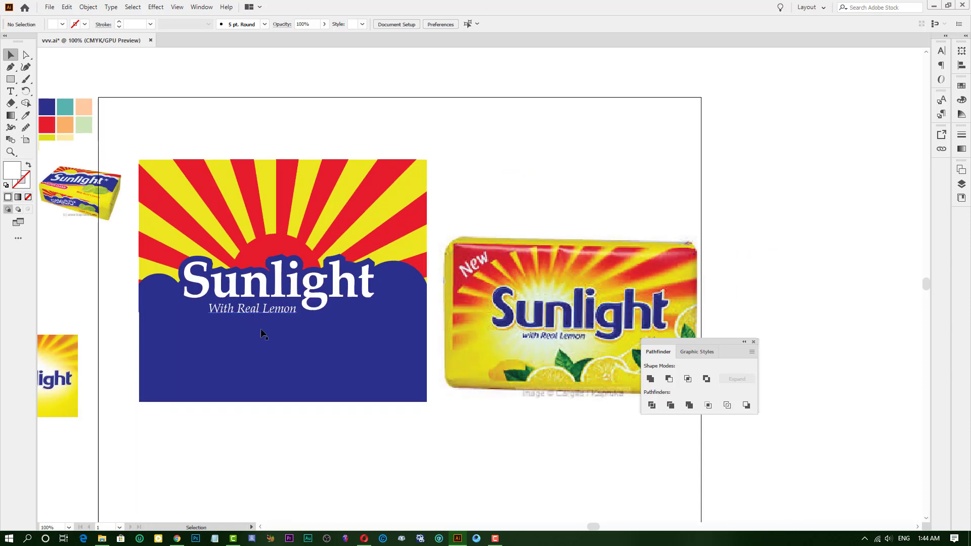
Revisit the tagline's font style list and undo a stray change.
click(260, 309)
click(457, 25)
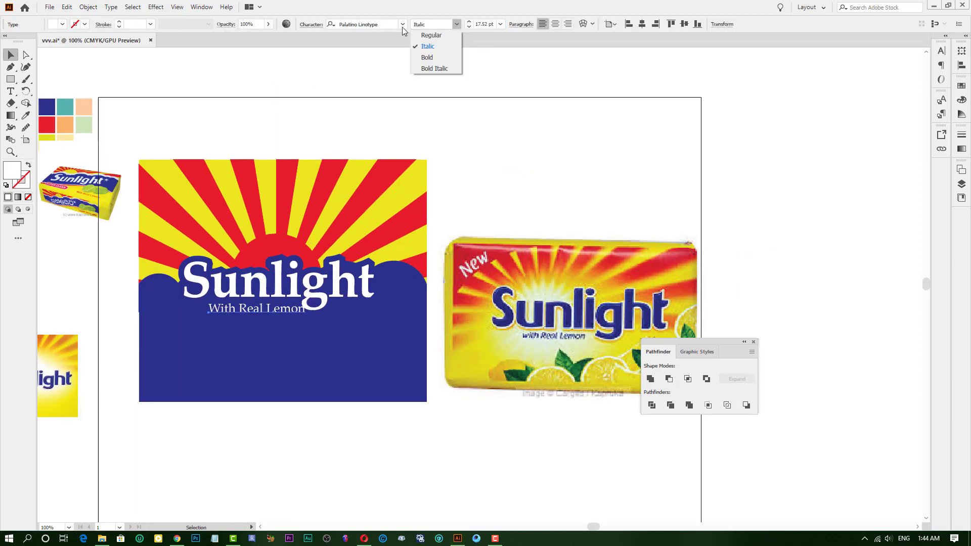
click(464, 188)
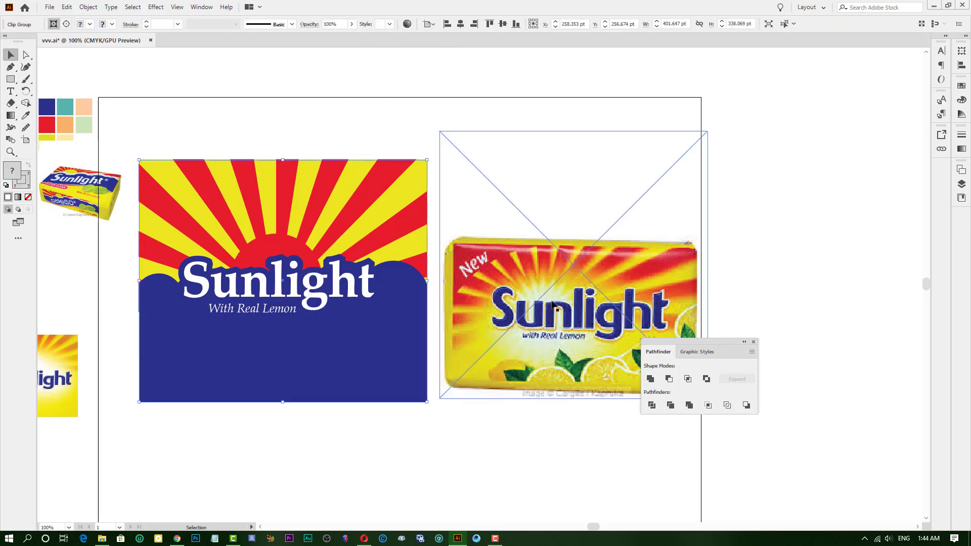
key(ctrl+z)
click(264, 283)
Redo the ray clipping and type a new 'Sunlight' text below the tagline.
key(ctrl+shift+z)
scroll(303, 252, down, 5)
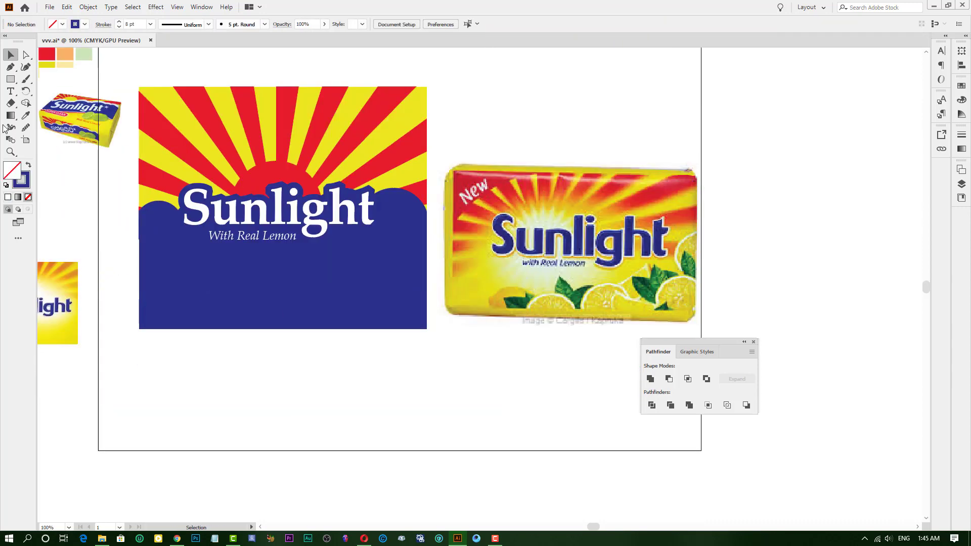
key(t)
click(225, 268)
text(Sunlight)
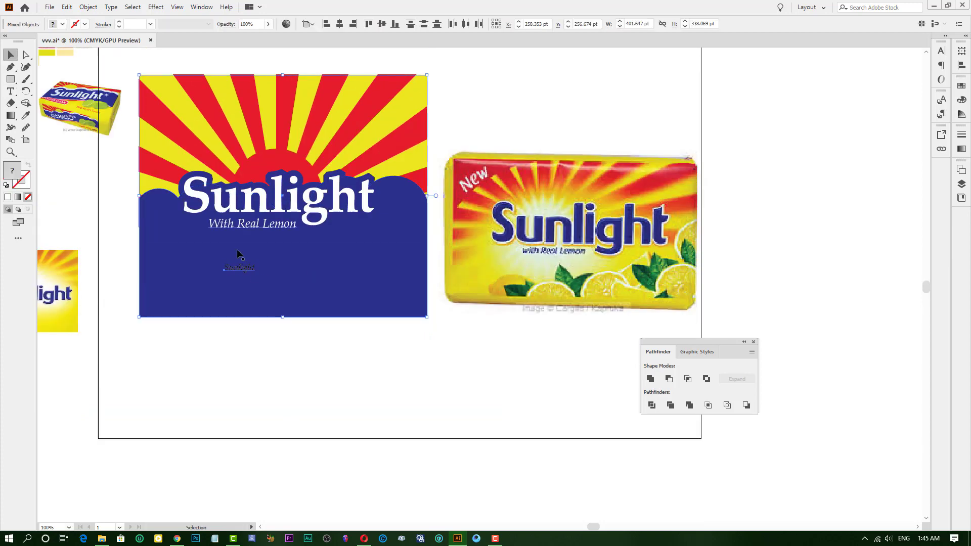
key(Escape)
key(ctrl+plus)
key(ctrl+plus)
Browse the font list and set the new Sunlight text in Jomhuria Regular.
click(403, 24)
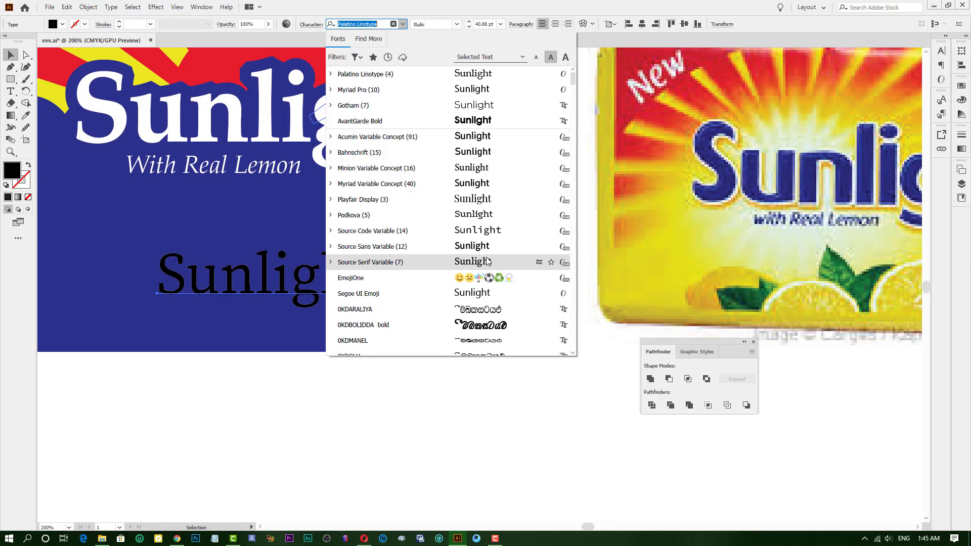
scroll(486, 261, down, 5)
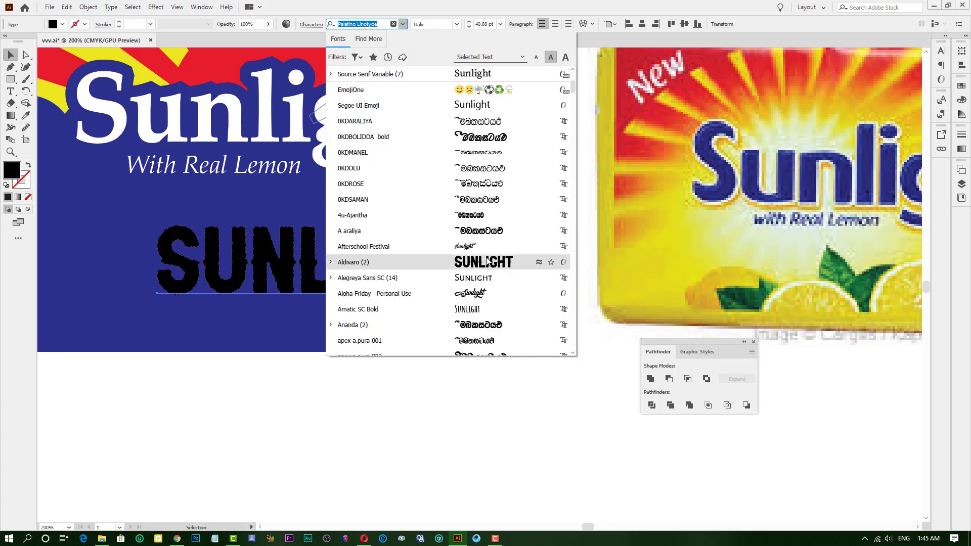
scroll(487, 261, down, 5)
key(Up)
key(Up)
key(Up)
scroll(486, 262, down, 2)
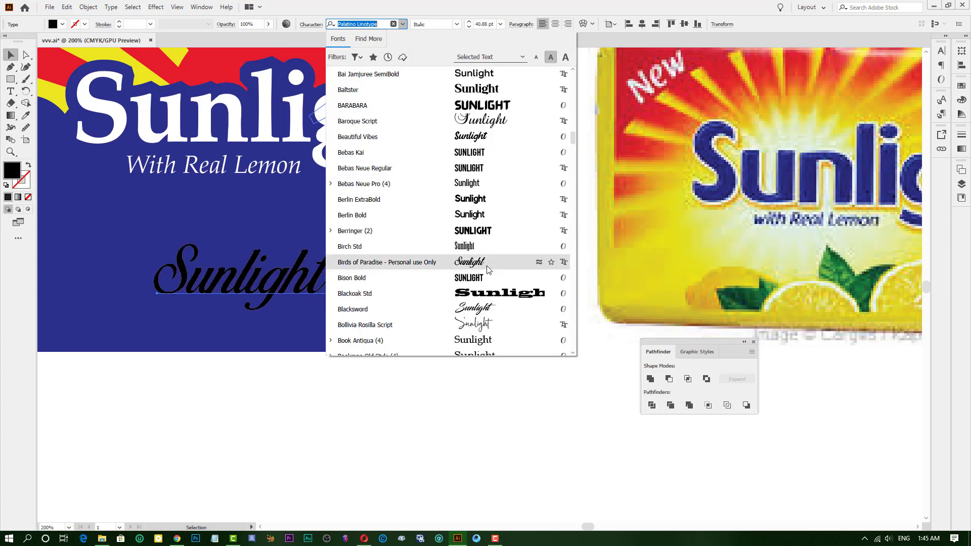
scroll(486, 261, down, 3)
scroll(487, 262, down, 3)
scroll(487, 263, down, 3)
scroll(486, 265, down, 1)
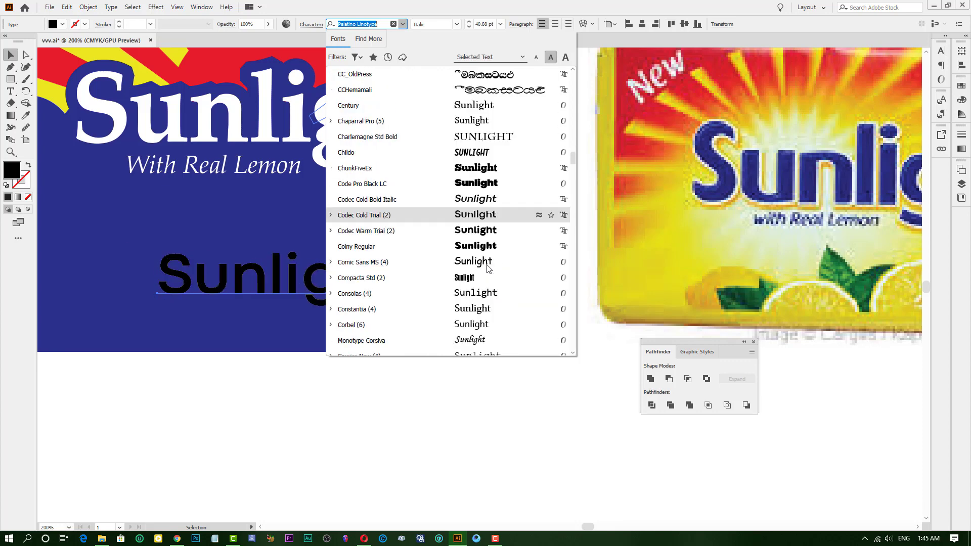
scroll(463, 197, up, 2)
scroll(464, 199, down, 5)
scroll(463, 199, down, 5)
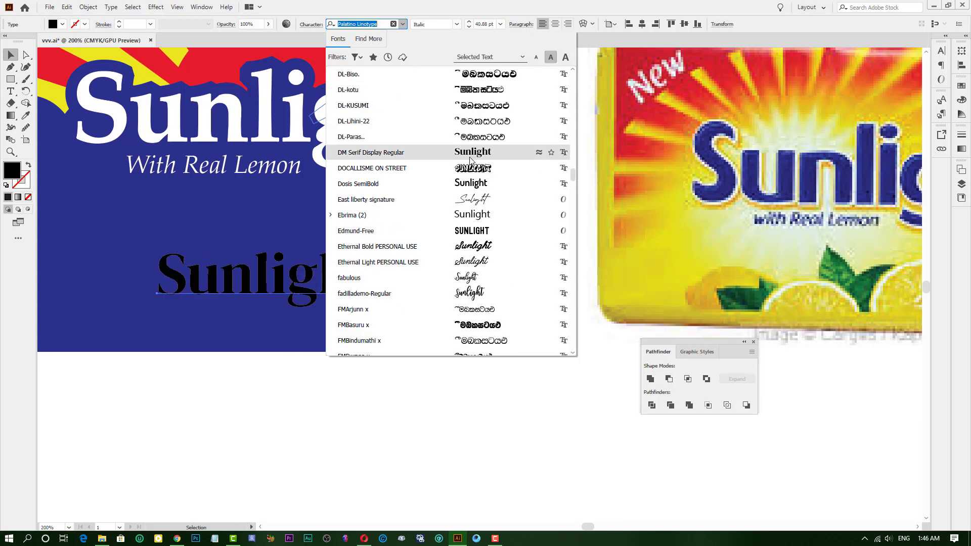
scroll(483, 266, down, 6)
scroll(483, 267, down, 5)
scroll(480, 293, down, 5)
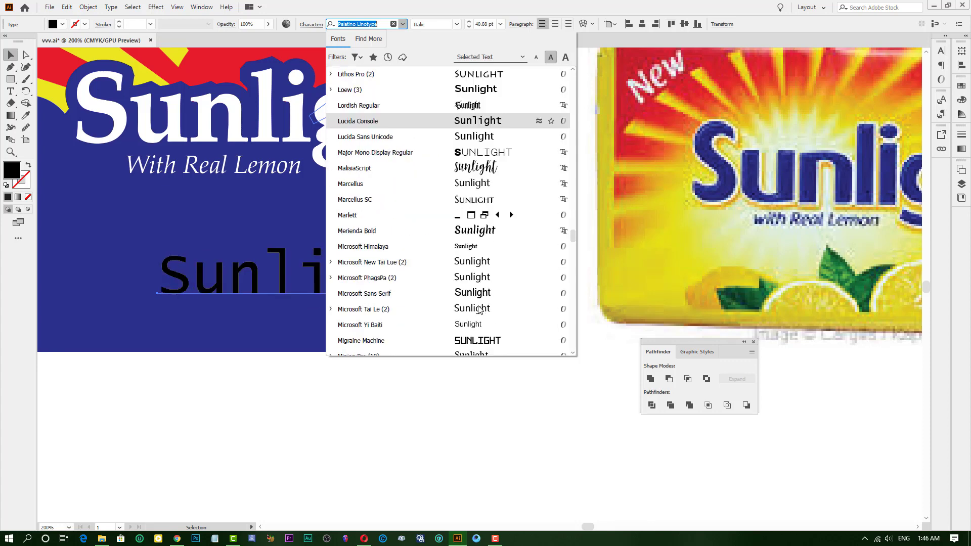
scroll(479, 308, down, 5)
scroll(480, 309, down, 5)
scroll(479, 310, down, 5)
scroll(479, 310, down, 5)
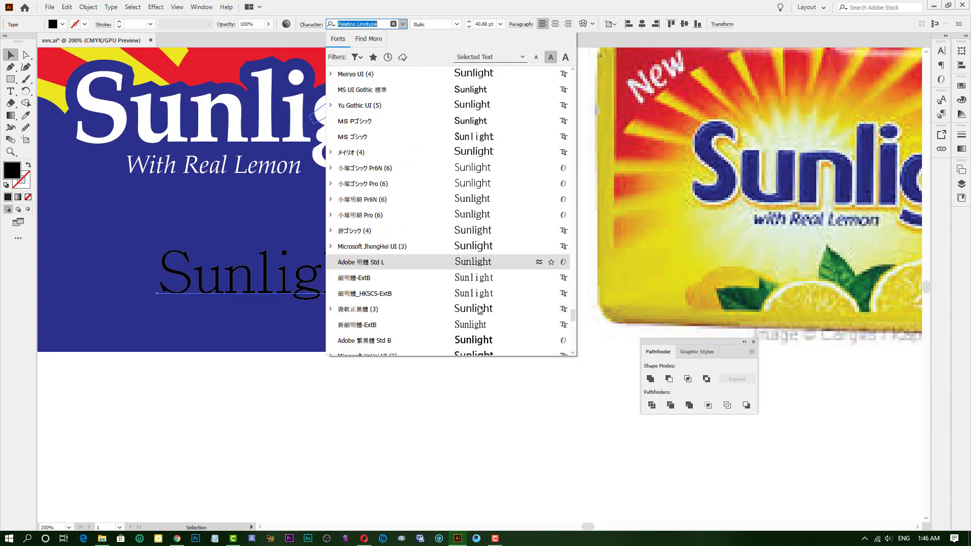
scroll(479, 310, down, 5)
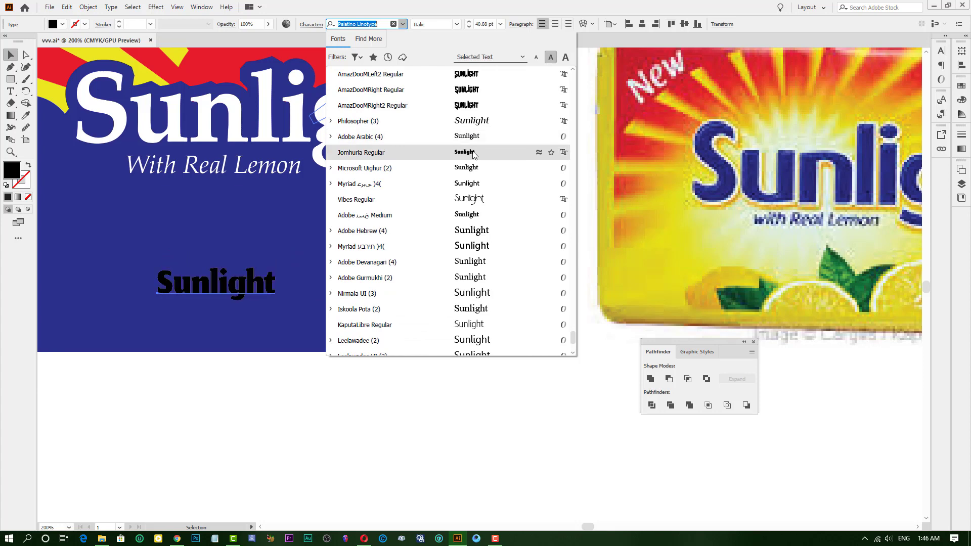
click(364, 152)
Check the browser's downloads page, then return to the Sunlight artwork.
key(alt+Tab)
key(ctrl+j)
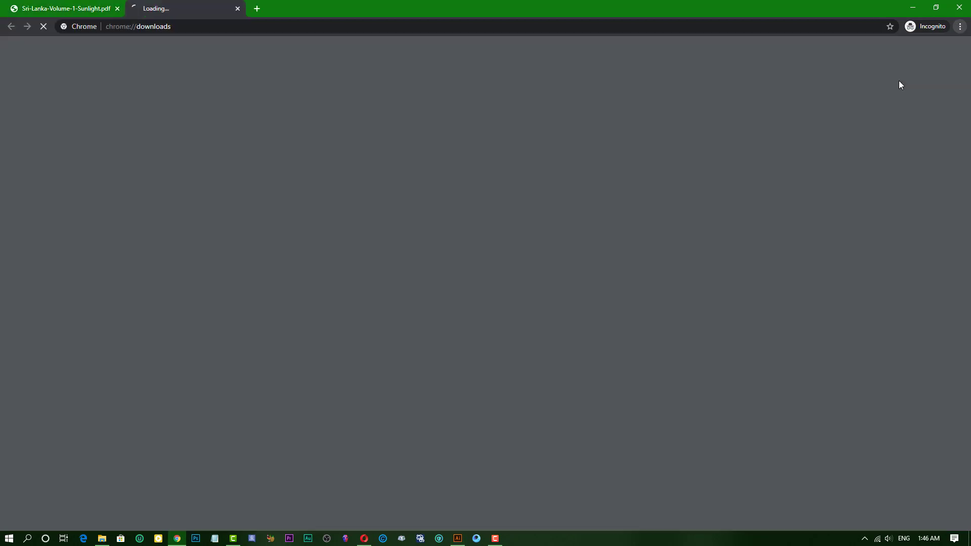
scroll(544, 235, down, 5)
scroll(544, 236, down, 3)
scroll(544, 236, down, 5)
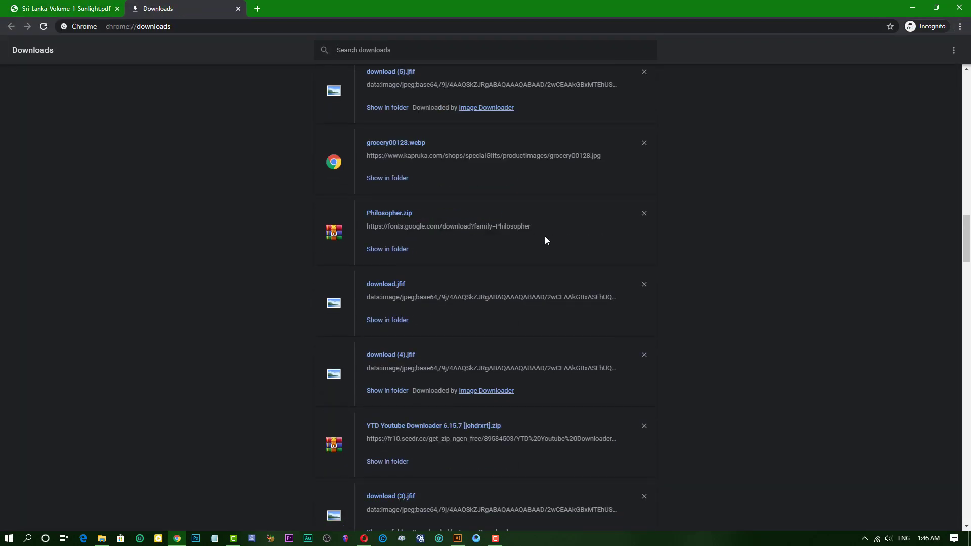
click(912, 7)
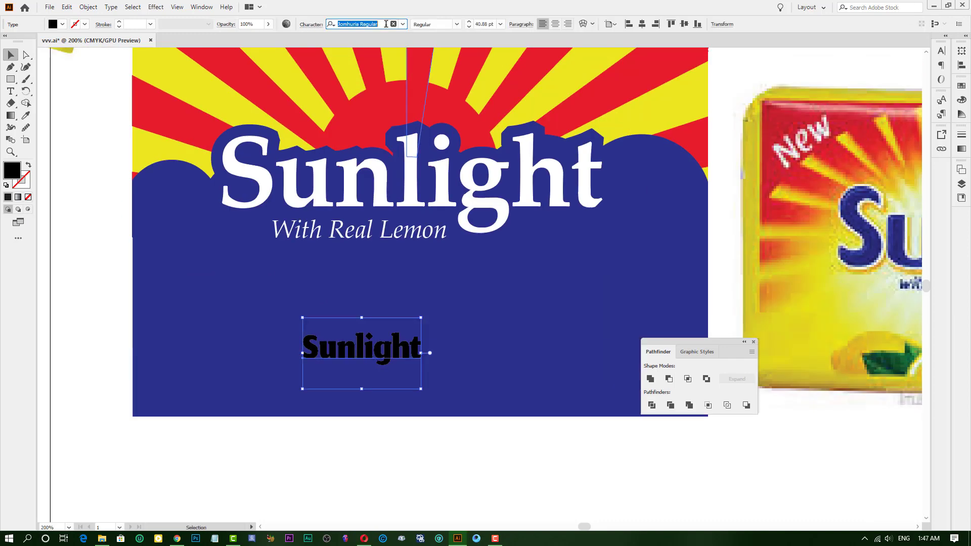
Set the text in Philosopher Bold and eyedrop the logo's white fill onto it.
text(Phil)
click(439, 89)
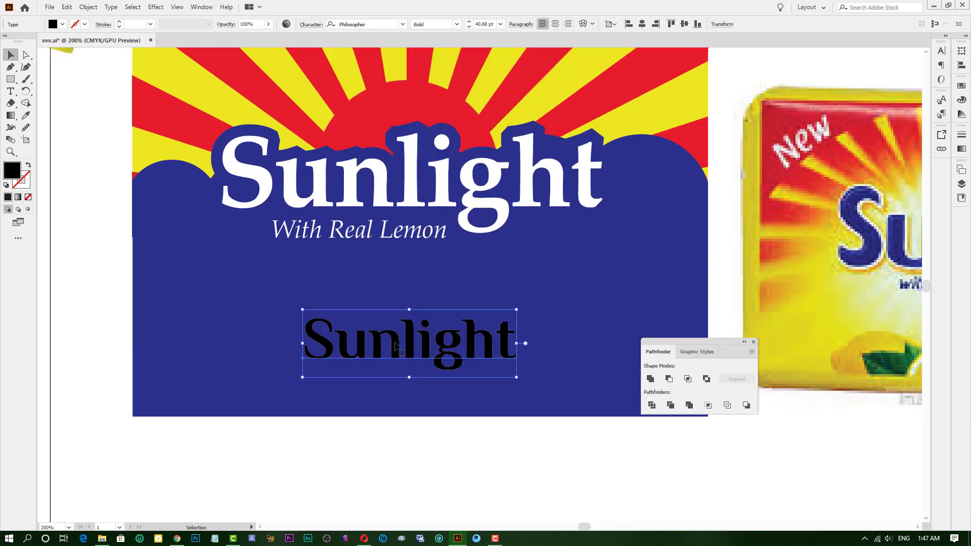
click(109, 244)
key(v)
Select the whole clipped label artwork.
scroll(402, 354, up, 5)
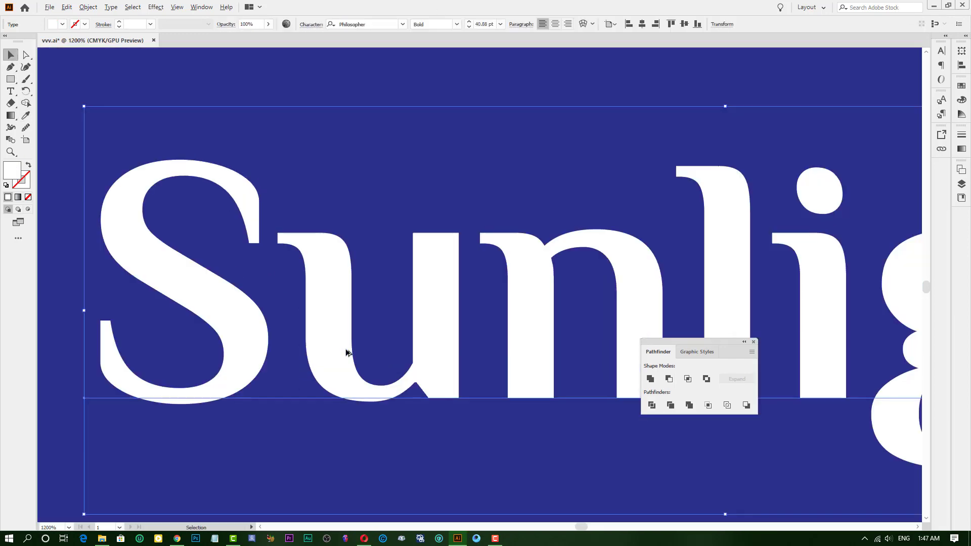
scroll(367, 280, down, 3)
scroll(368, 279, down, 5)
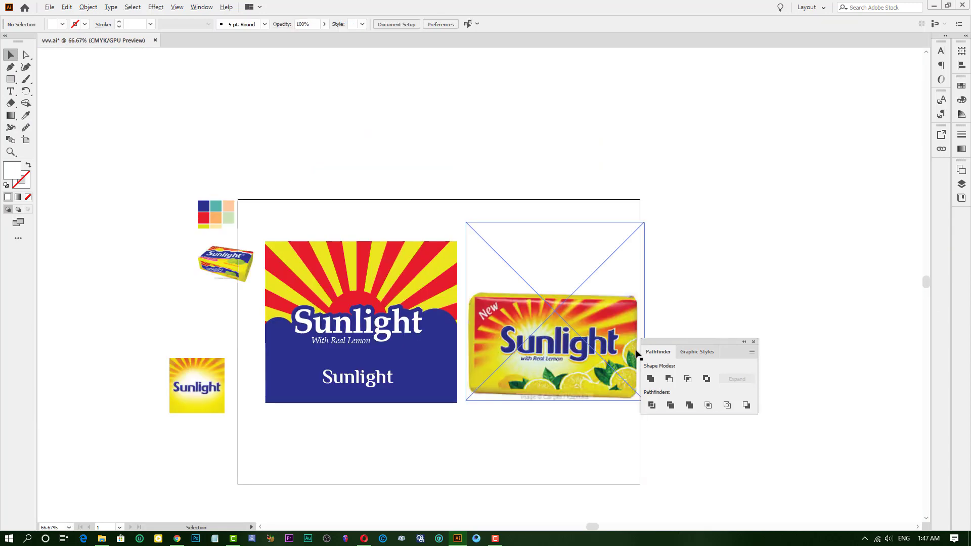
scroll(364, 293, up, 2)
scroll(422, 385, down, 2)
scroll(337, 339, up, 3)
scroll(338, 339, down, 2)
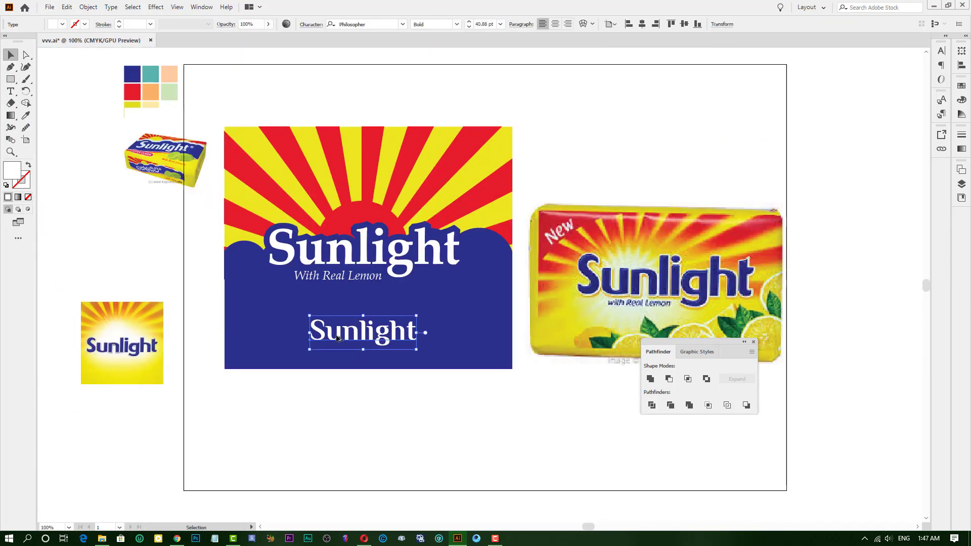
scroll(303, 339, up, 3)
scroll(263, 339, down, 1)
scroll(236, 339, up, 4)
scroll(237, 339, down, 5)
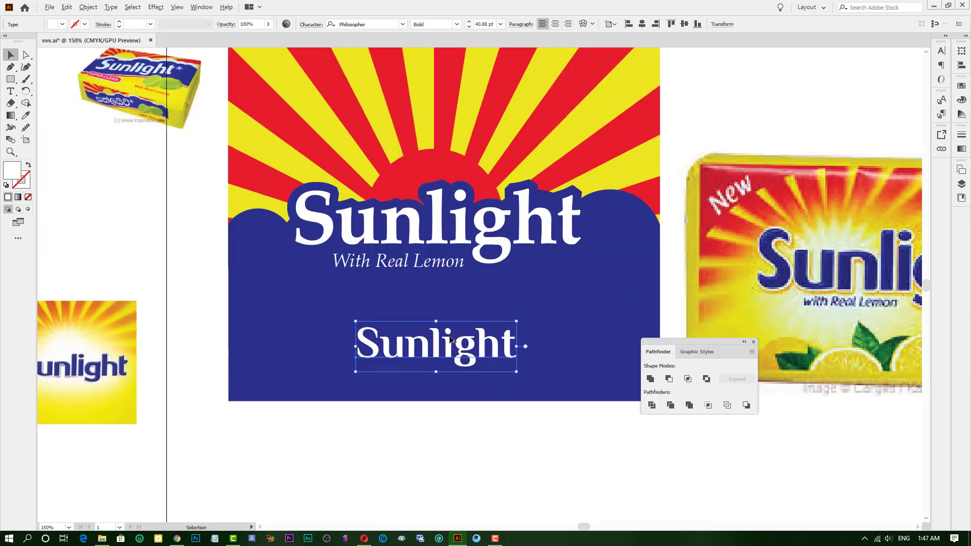
scroll(354, 253, right, 3)
click(126, 126)
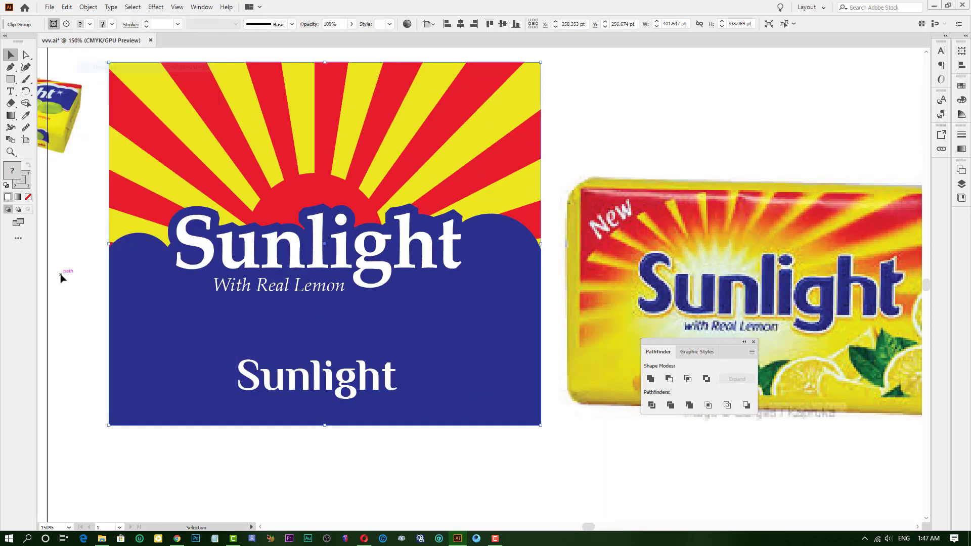
Release the label's clipping mask and delete the three old outlined logo letters.
drag(321, 392, 276, 352)
right_click(290, 245)
click(323, 299)
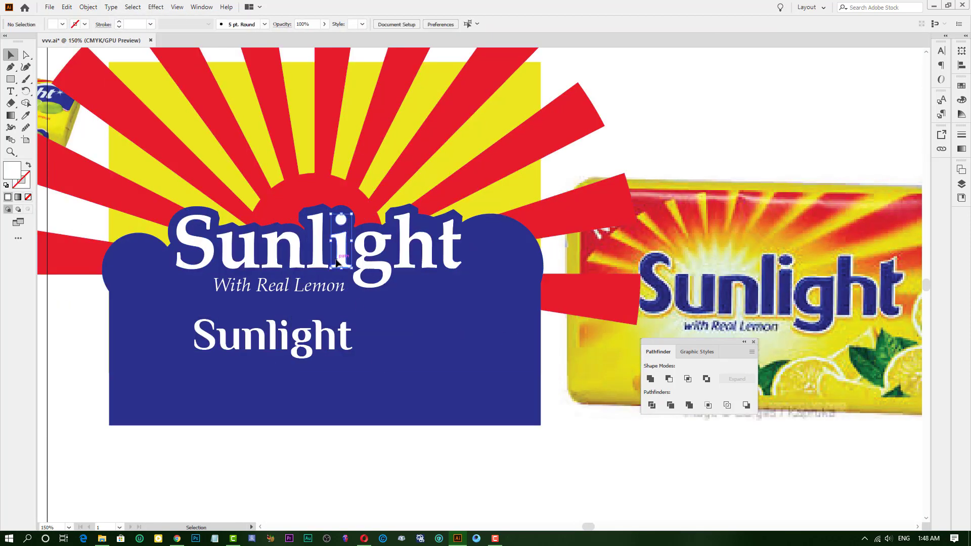
click(384, 237)
key(Delete)
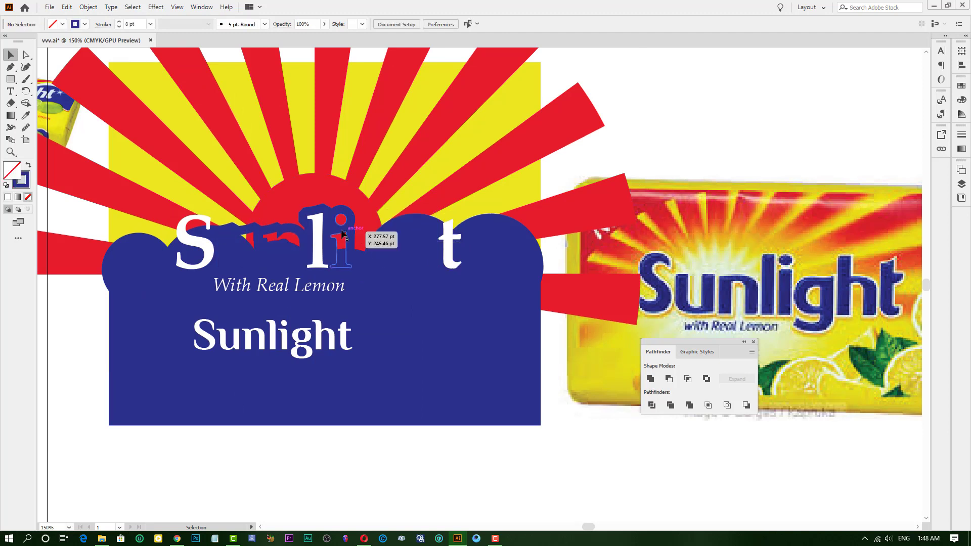
click(329, 238)
key(Delete)
click(273, 237)
key(Delete)
Place the white Sunlight text on the cloud edge and enlarge it to about 78 pt.
drag(316, 327, 346, 255)
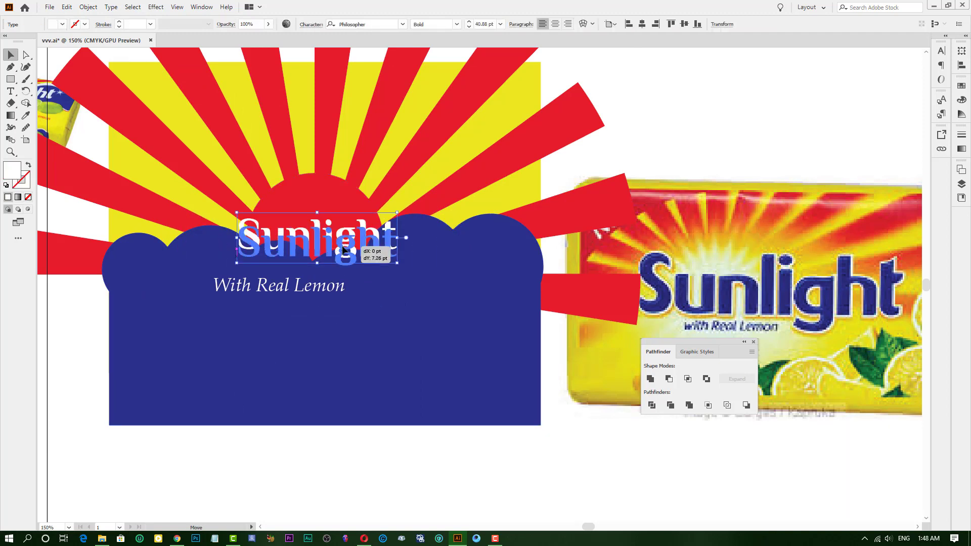
drag(170, 242, 268, 303)
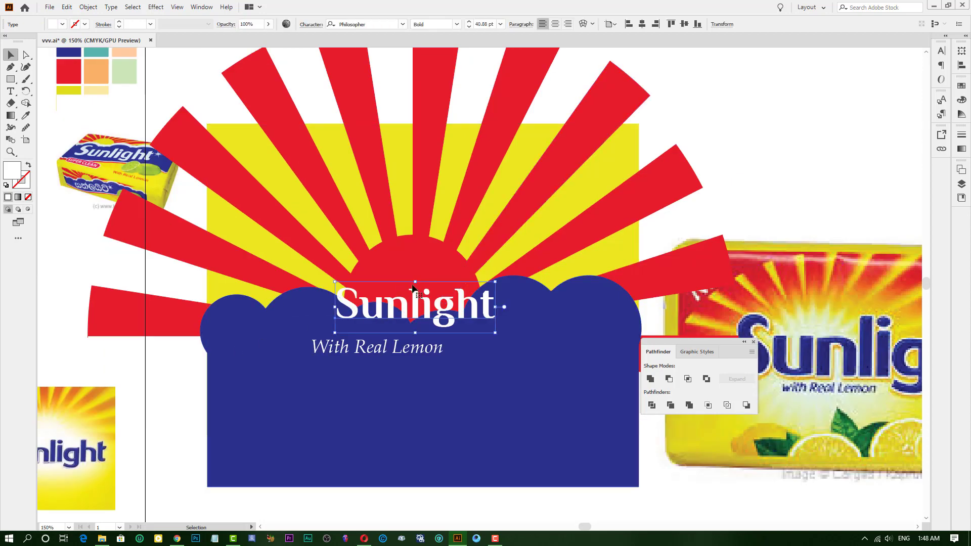
drag(427, 303, 435, 312)
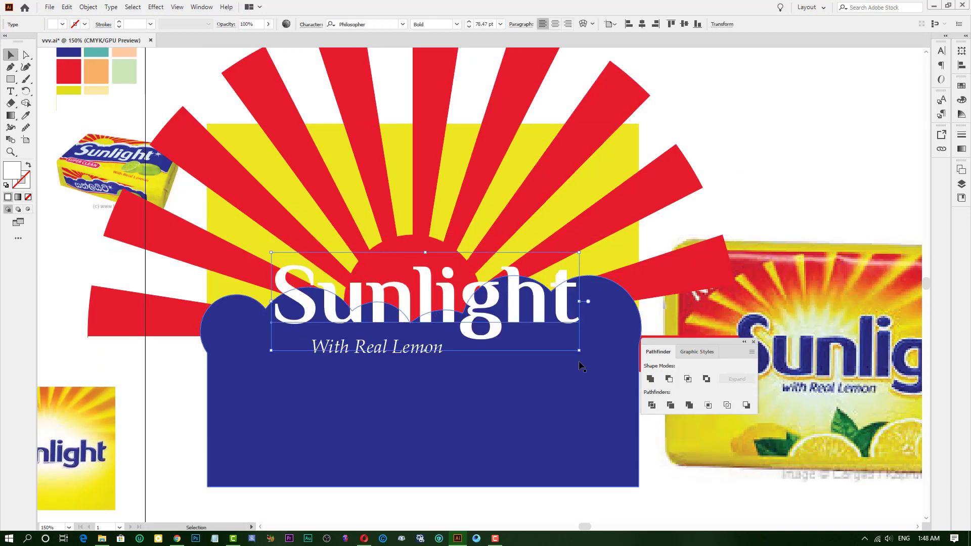
drag(579, 350, 567, 346)
scroll(525, 404, down, 1)
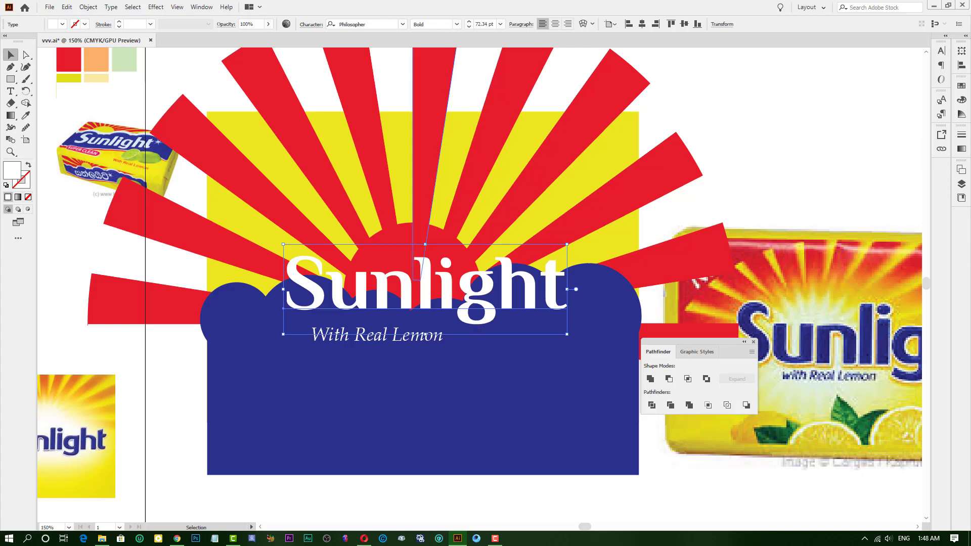
Set the With Real Lemon tagline's font to Philosopher Italic.
click(384, 342)
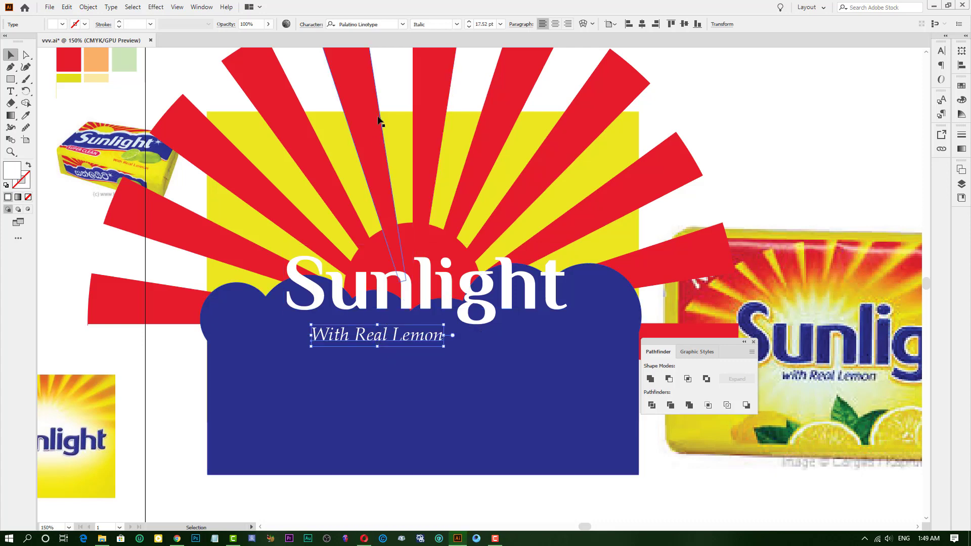
click(364, 24)
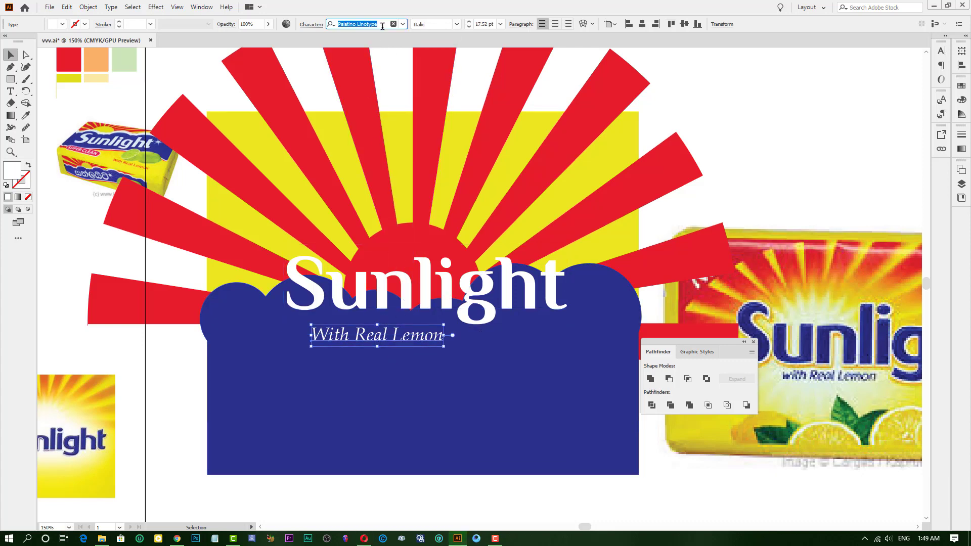
text(phil)
click(416, 82)
click(456, 24)
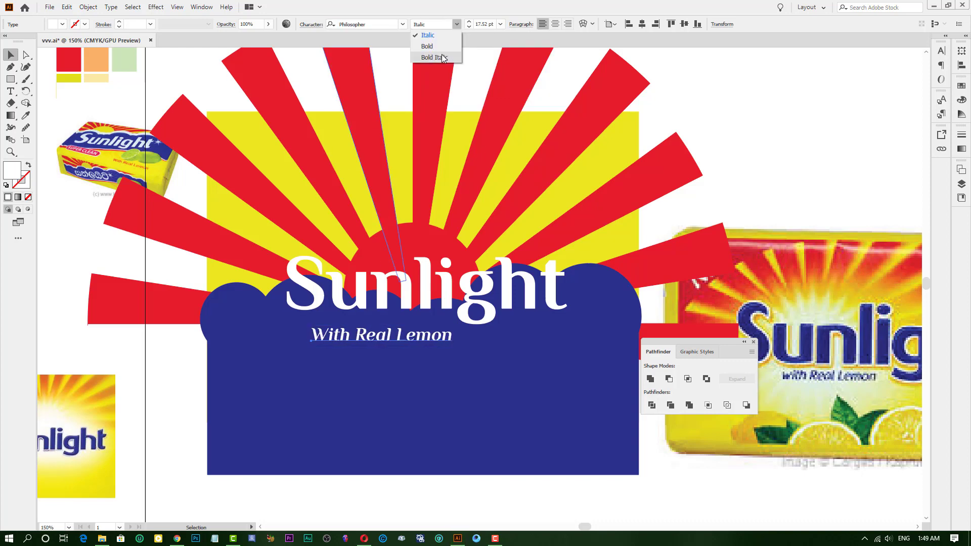
click(434, 39)
Move the With Real Lemon tagline up under Sunlight and shift it slightly left.
drag(379, 335, 379, 321)
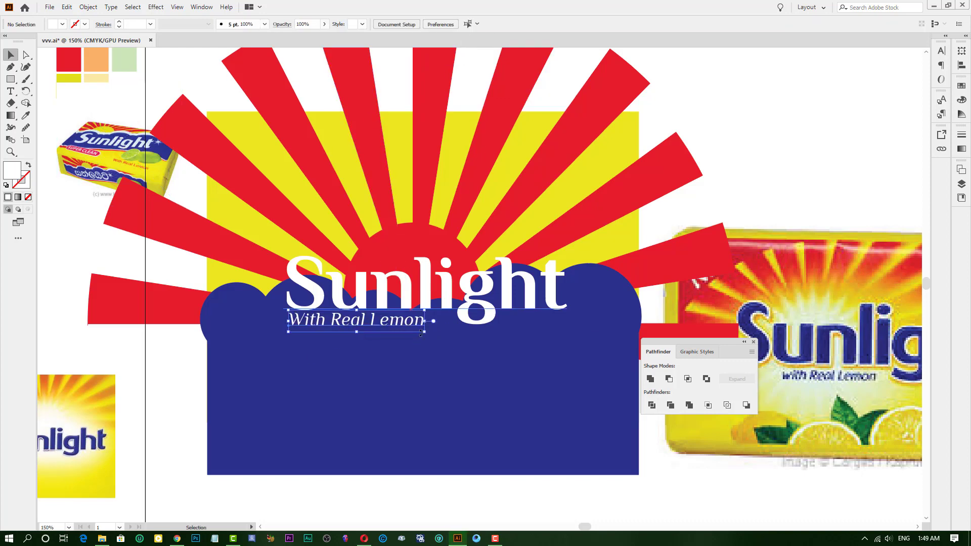
scroll(374, 354, up, 3)
drag(362, 257, 362, 256)
scroll(431, 292, down, 1)
right_click(433, 198)
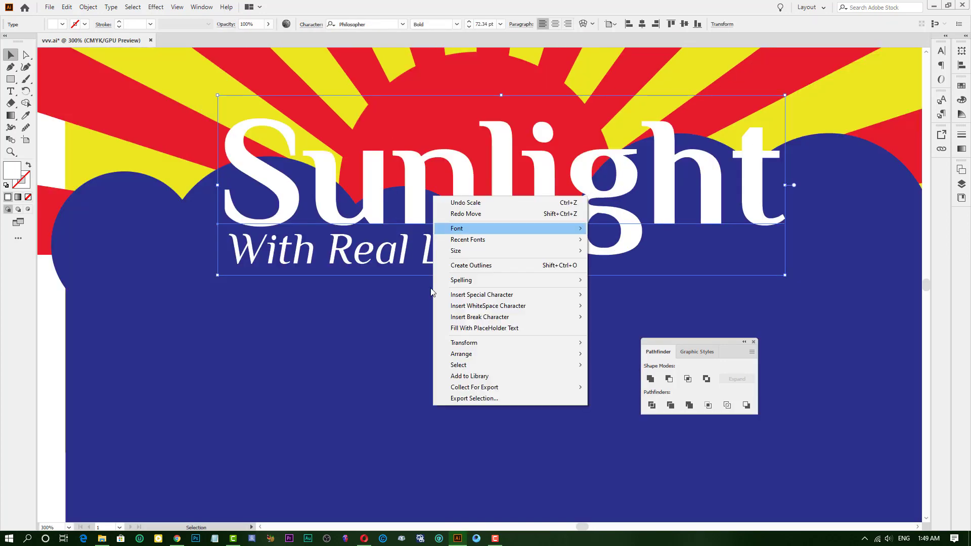
scroll(325, 271, down, 3)
scroll(353, 273, up, 4)
click(380, 268)
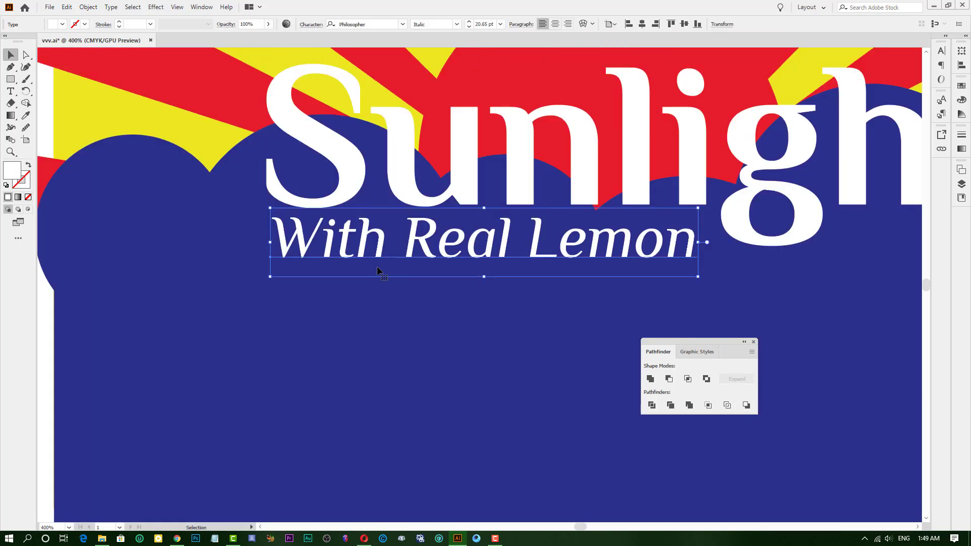
drag(494, 258, 484, 259)
scroll(340, 351, down, 3)
scroll(391, 274, up, 2)
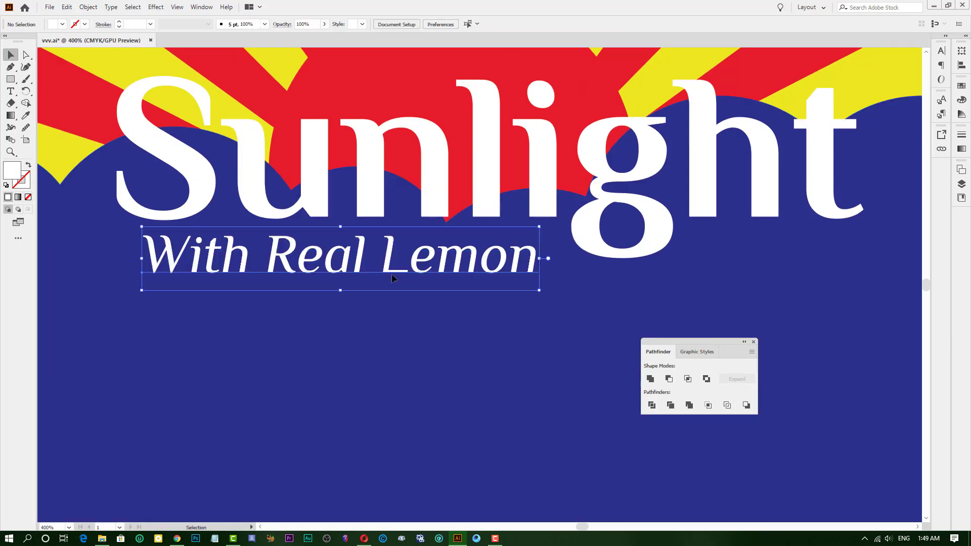
scroll(445, 437, down, 1)
key(ctrl+shift+a)
Shrink the tagline text and nudge it slightly upward.
click(367, 313)
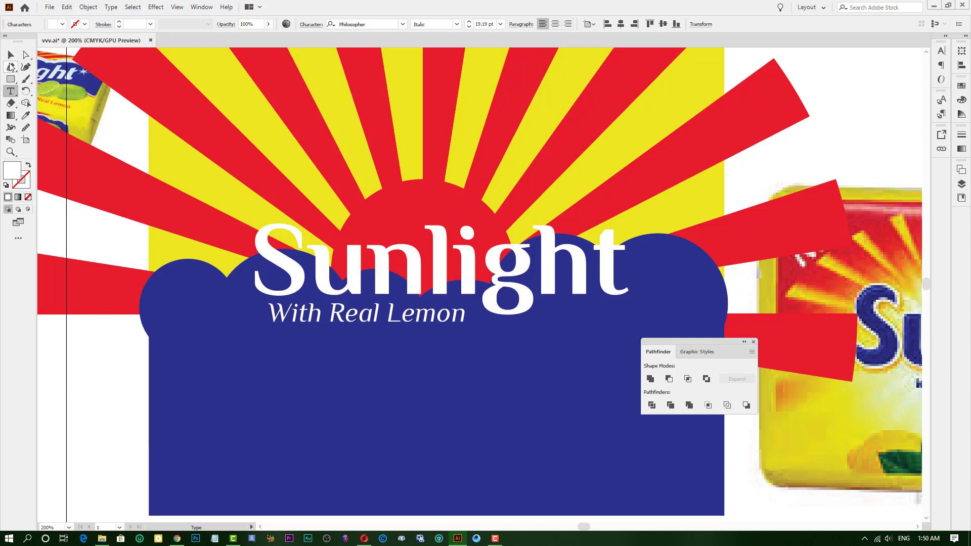
scroll(367, 314, up, 2)
drag(515, 334, 488, 331)
scroll(320, 230, down, 3)
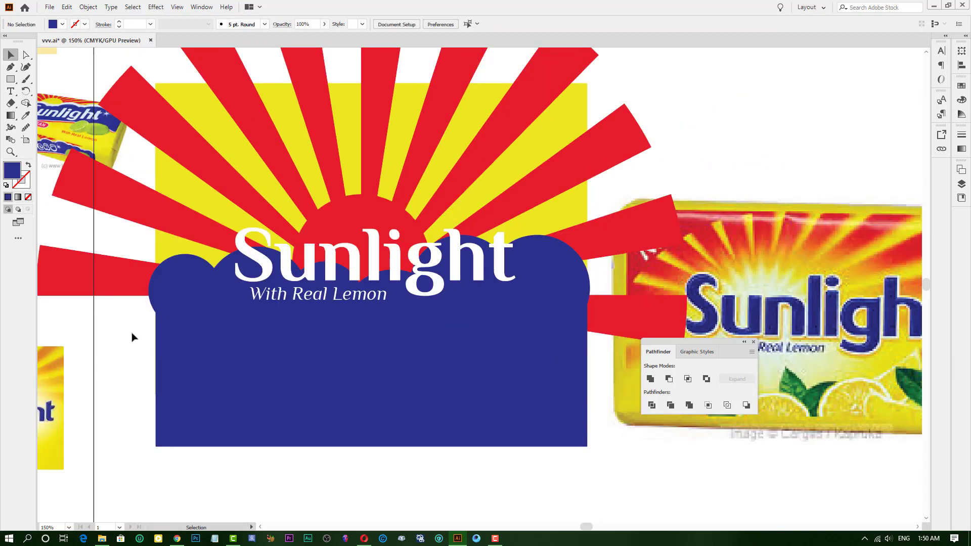
scroll(320, 229, up, 2)
drag(354, 291, 347, 277)
key(ctrl+shift+a)
scroll(183, 270, down, 3)
scroll(310, 429, up, 1)
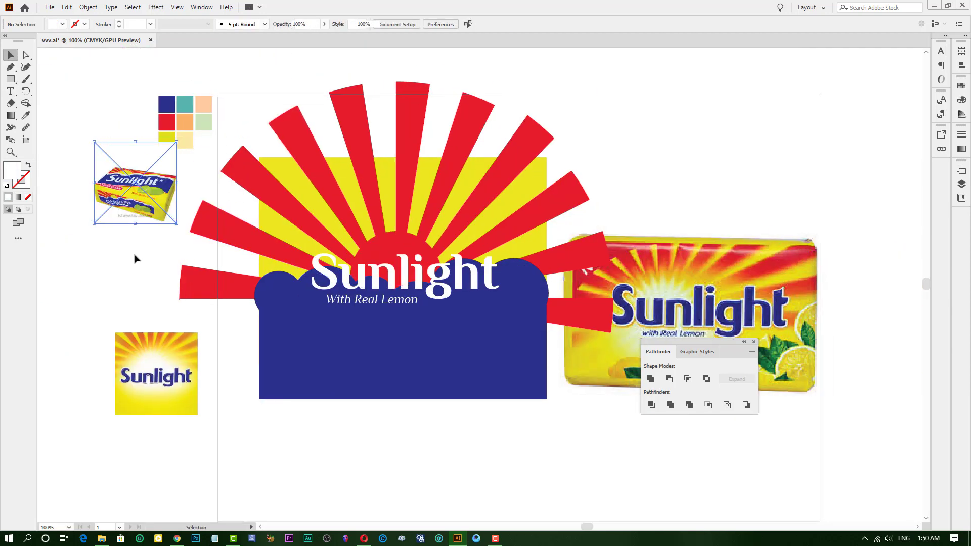
Fine-tune the tagline's size to about 17.49 pt.
click(326, 275)
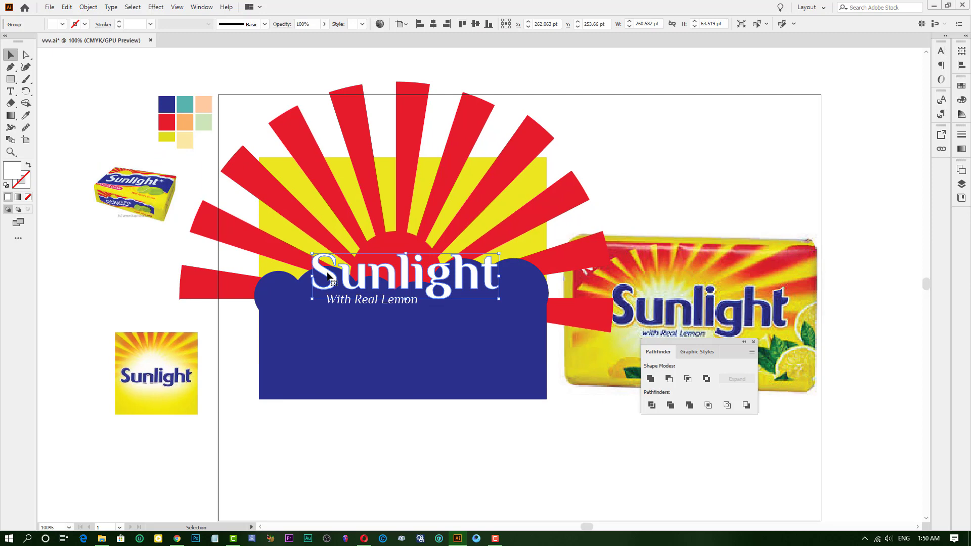
scroll(327, 274, up, 2)
scroll(327, 274, down, 2)
scroll(349, 303, up, 2)
click(357, 307)
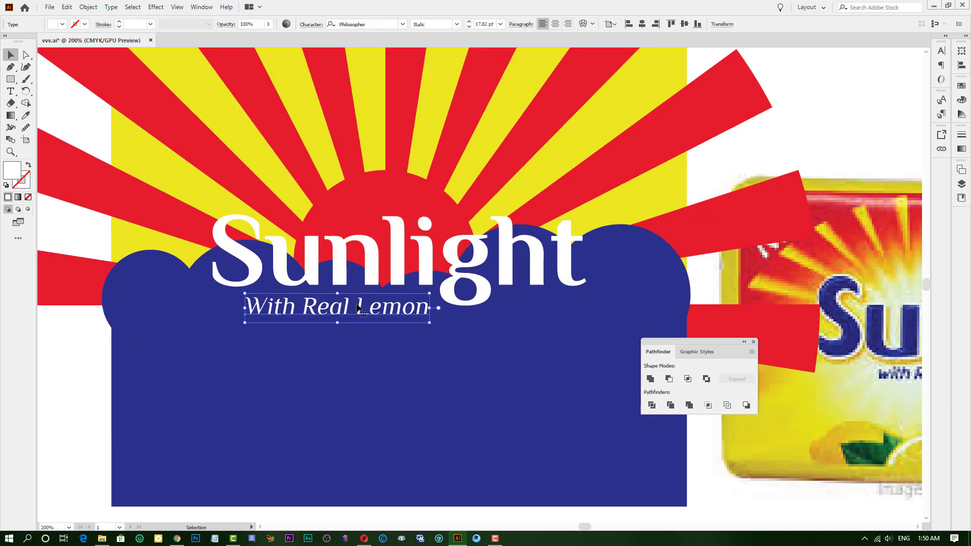
drag(245, 322, 250, 322)
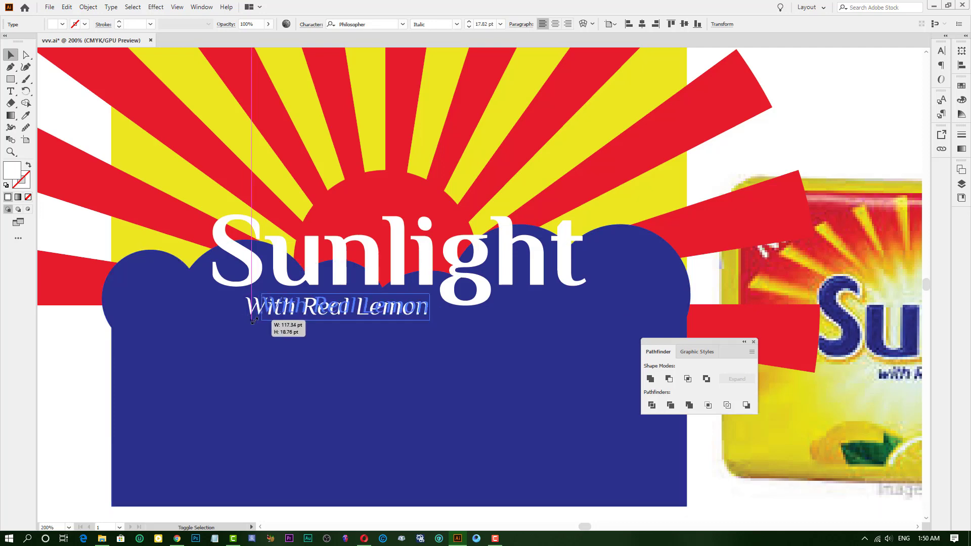
scroll(249, 321, down, 3)
scroll(202, 306, up, 4)
Duplicate the Sunlight wordmark as a blue-stroked copy and move it behind the original.
scroll(202, 306, down, 2)
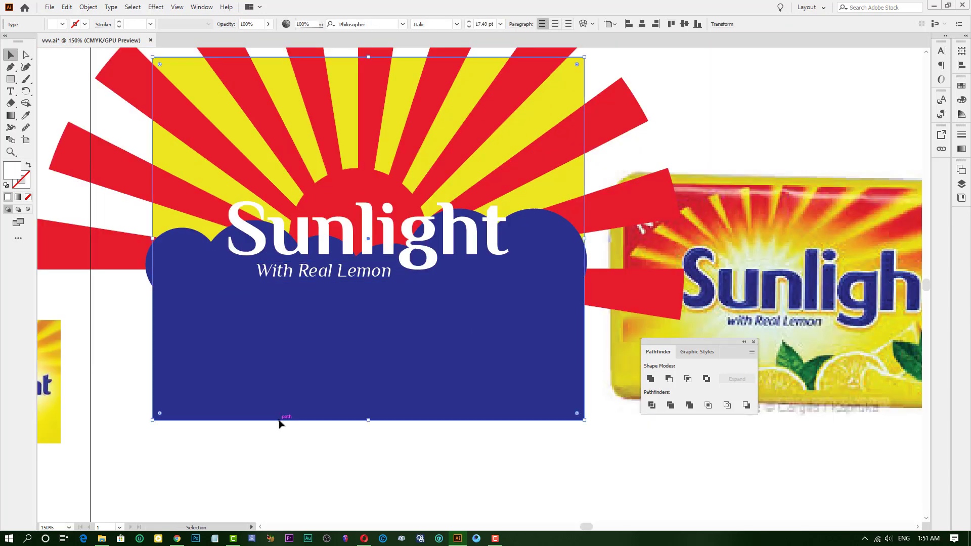
click(263, 233)
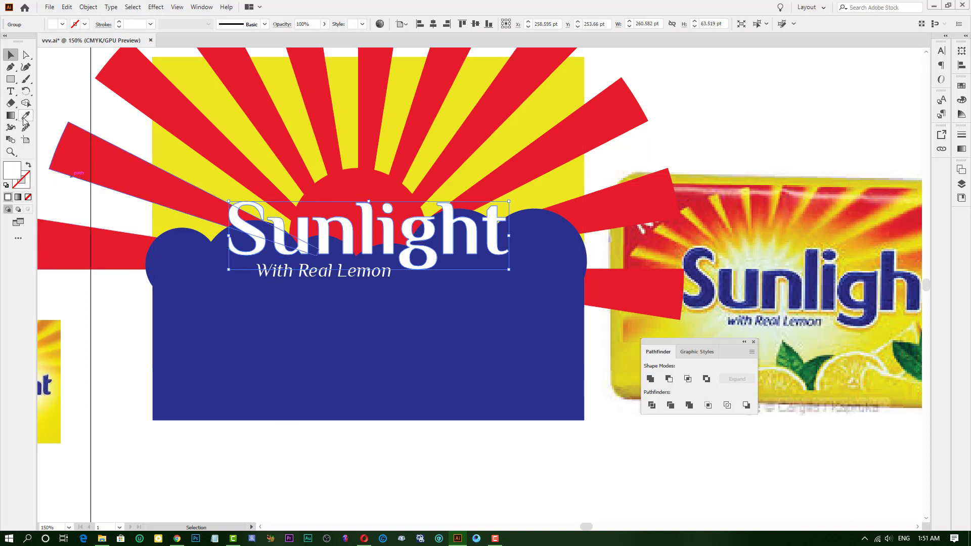
drag(262, 234, 261, 310)
key(shift+x)
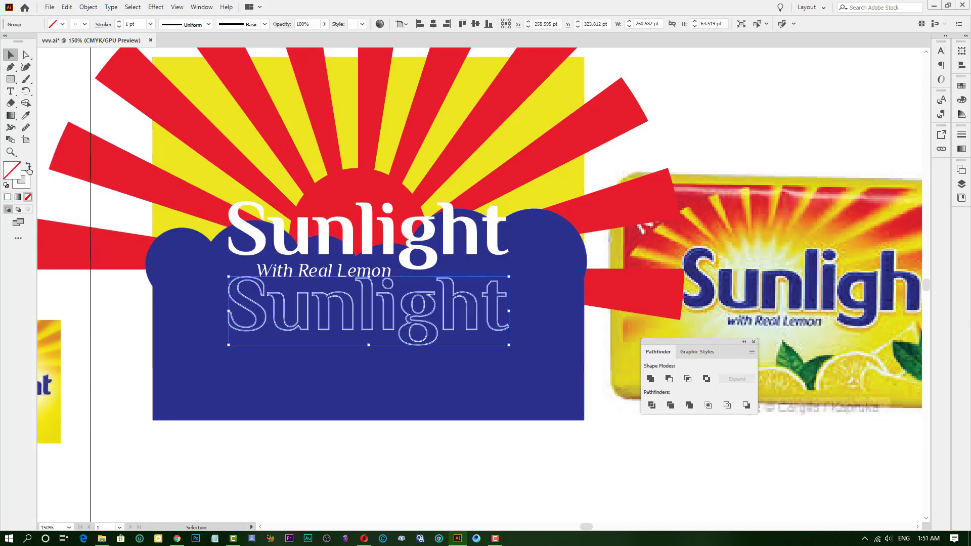
key(i)
click(258, 315)
key(shift+x)
key(v)
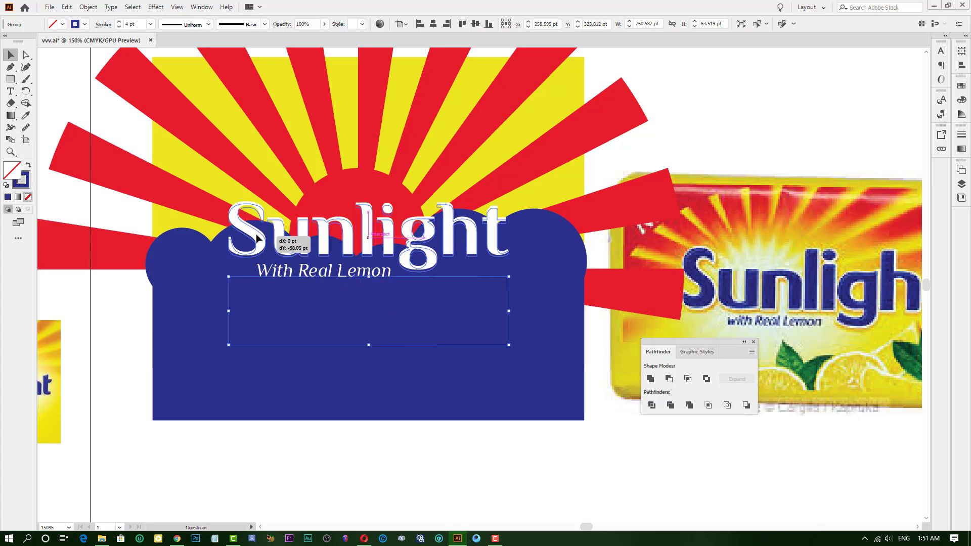
drag(257, 318, 257, 242)
Adjust the blue outline's thickness and check it against the white letters.
click(103, 25)
click(126, 311)
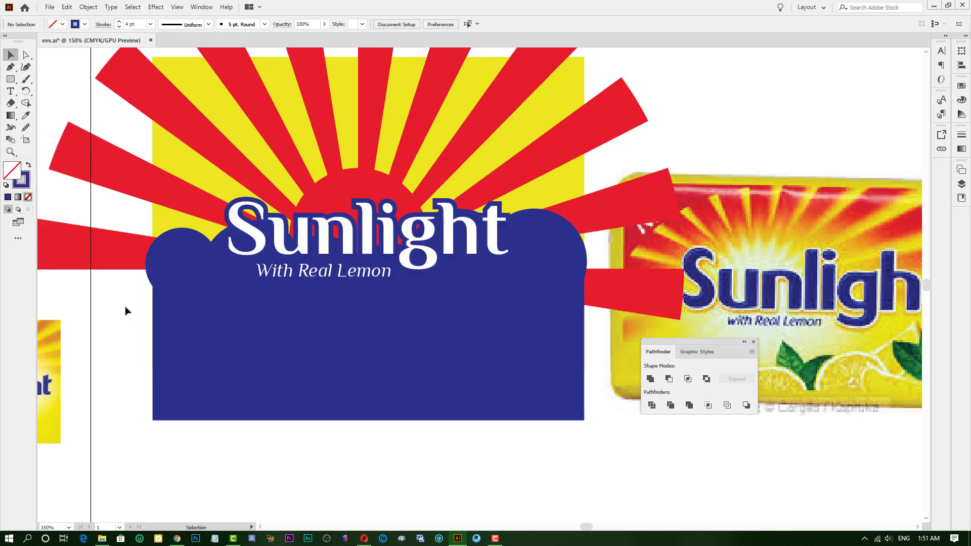
key(ctrl+z)
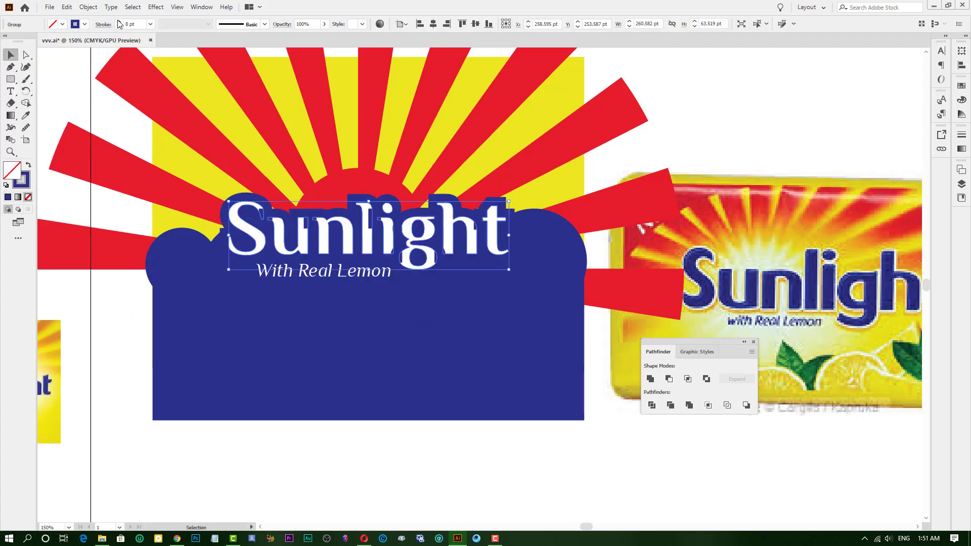
click(256, 238)
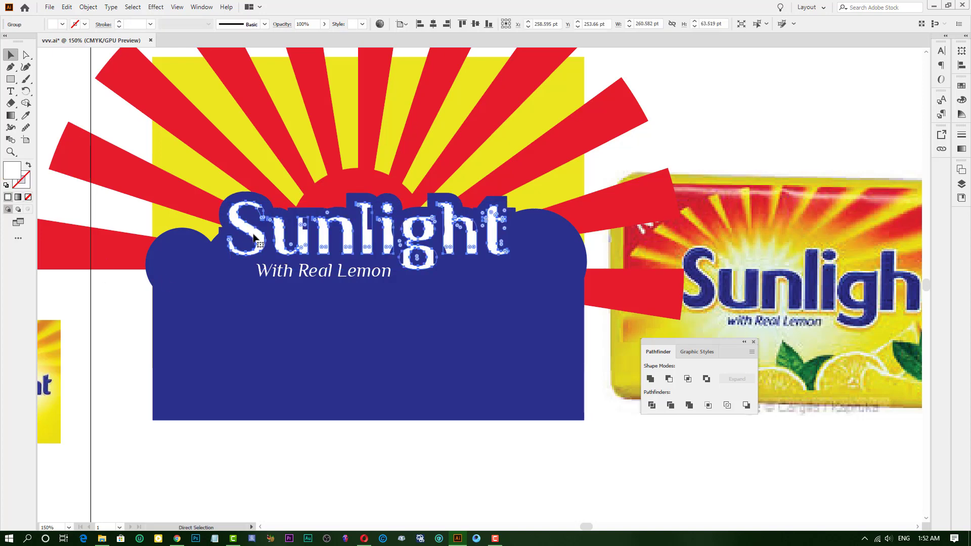
key(ctrl+z)
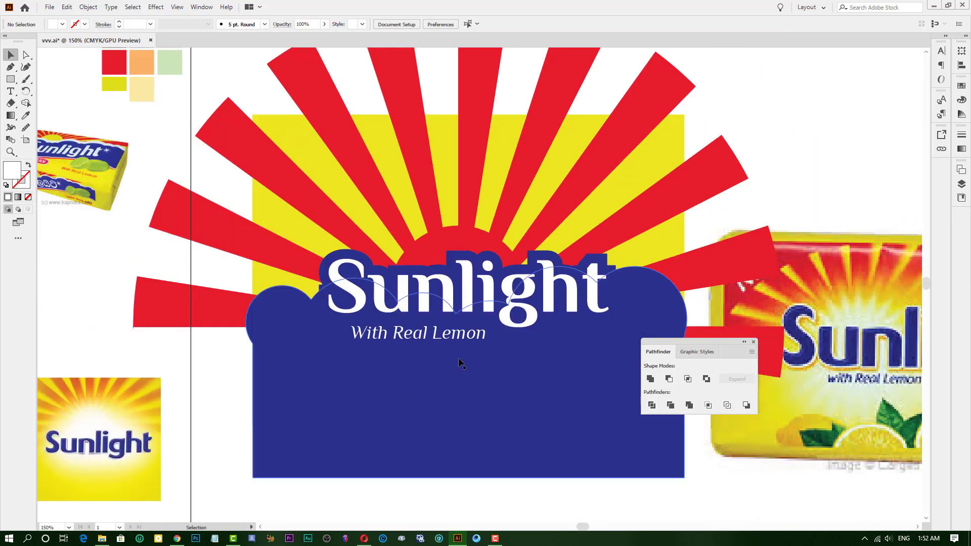
Copy the tagline below itself and retype it as 'Super Clean'.
drag(421, 335, 489, 406)
triple_click(488, 405)
text(Super Clean)
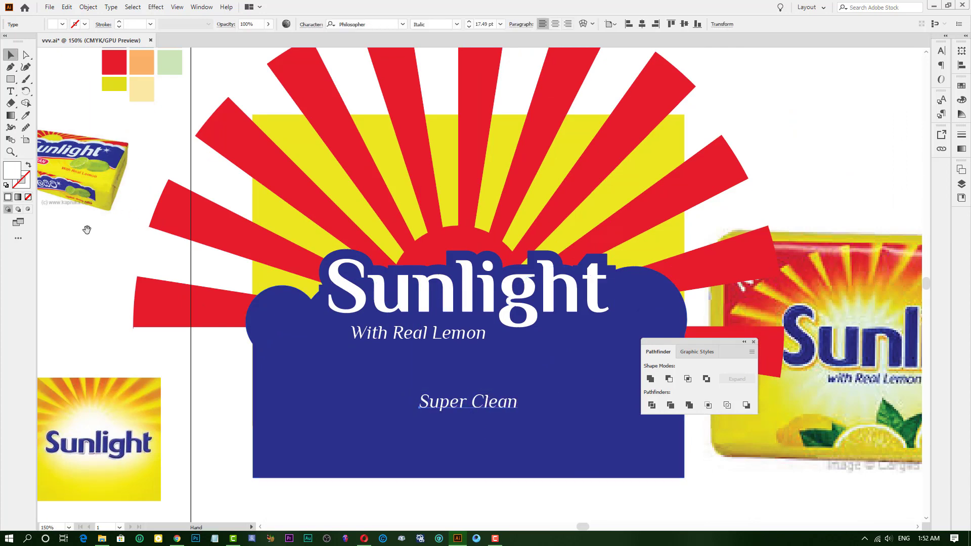
drag(87, 230, 63, 216)
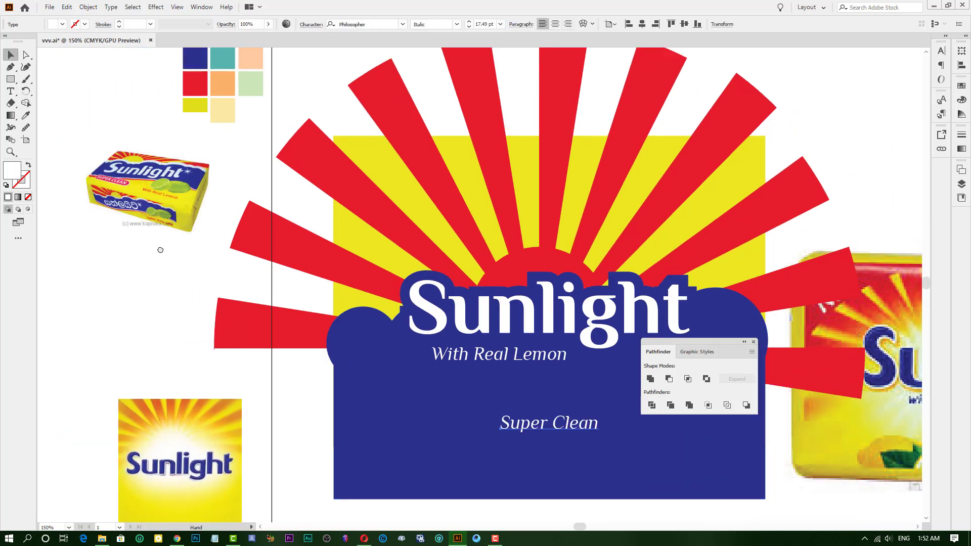
click(449, 398)
Change Super Clean from Philosopher Italic to Philosopher Bold.
click(457, 24)
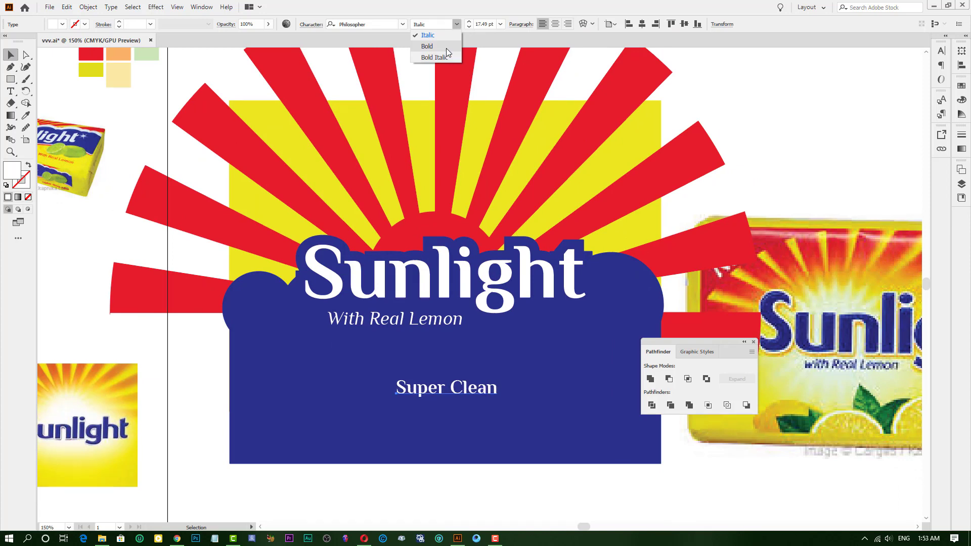
click(413, 46)
click(391, 23)
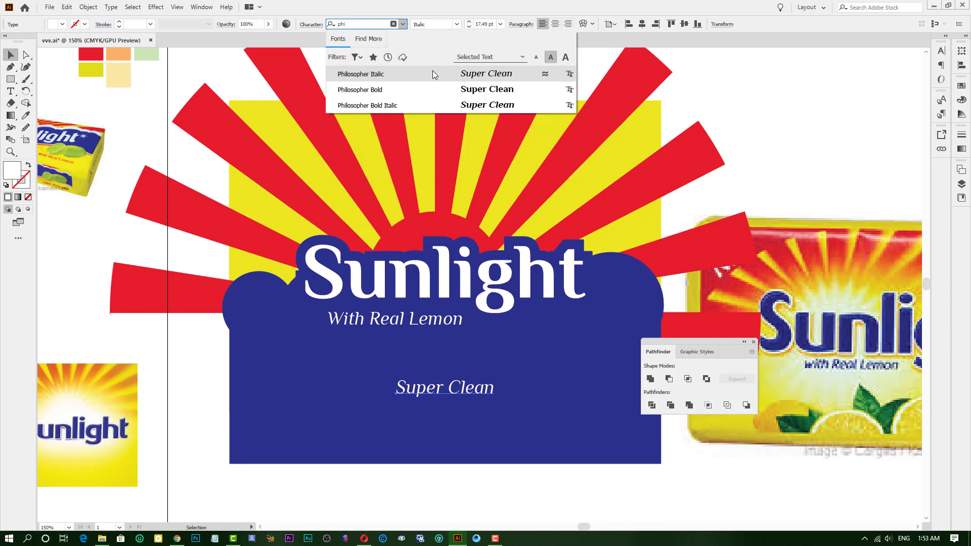
scroll(724, 472, down, 2)
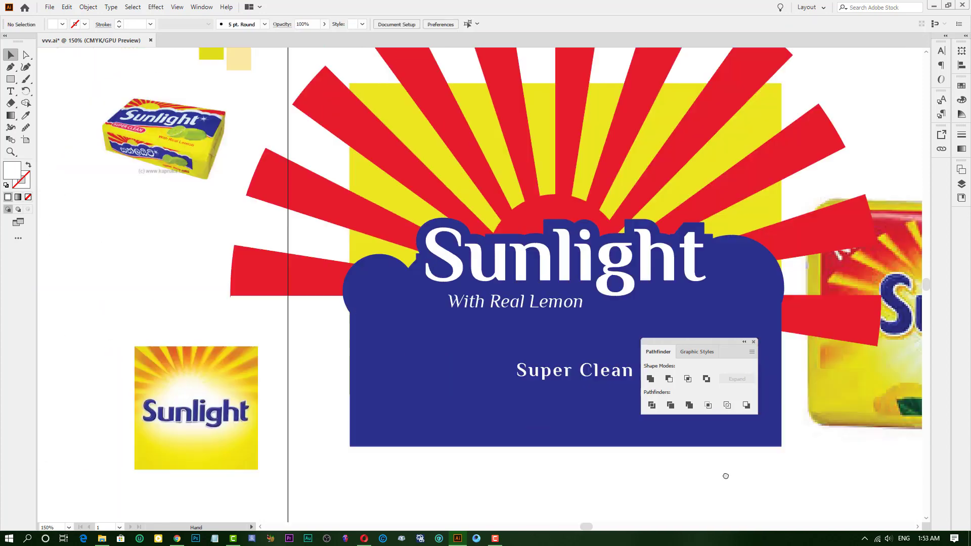
scroll(423, 414, up, 4)
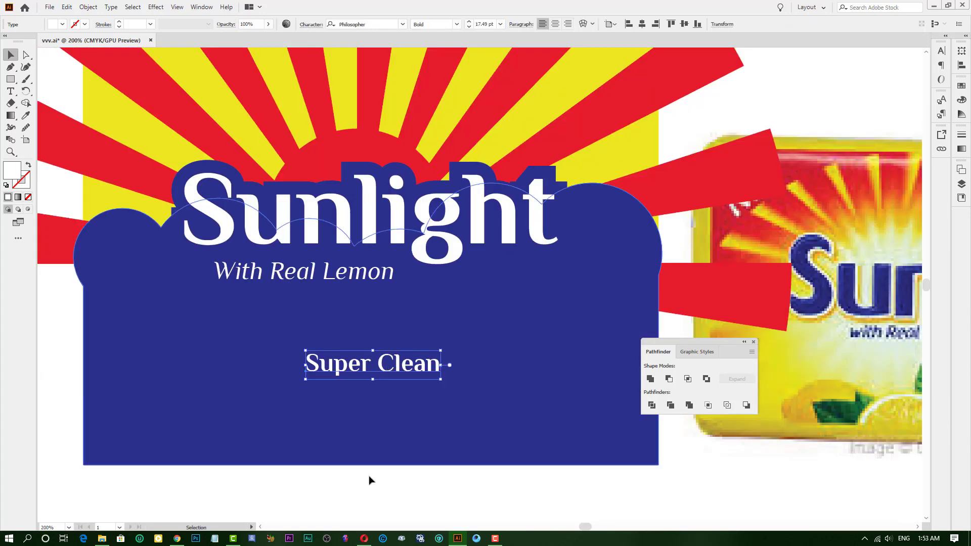
scroll(405, 356, up, 3)
Adjust the space between Super and Clean and nudge the line into the blue band.
double_click(405, 356)
scroll(401, 356, up, 2)
scroll(402, 356, down, 2)
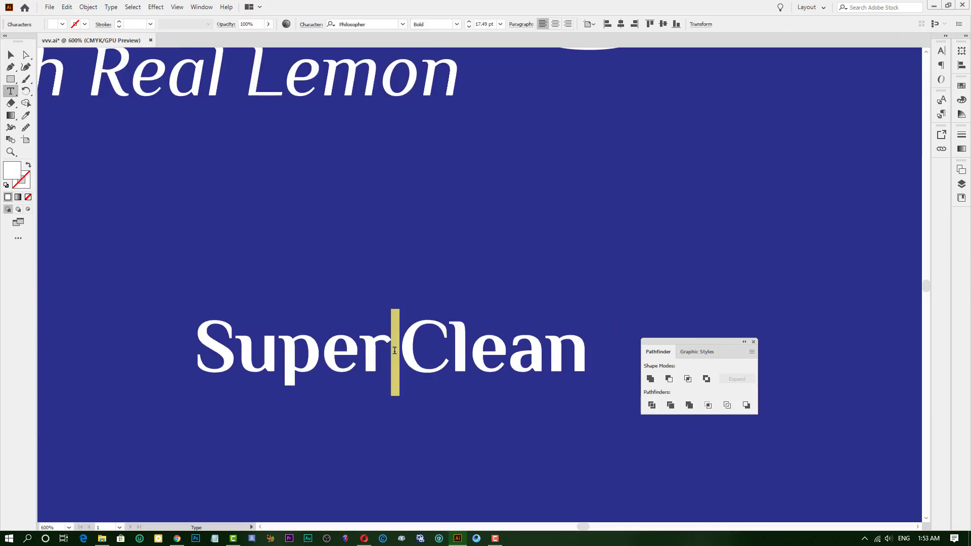
scroll(402, 356, down, 3)
key(Escape)
mouse_move(440, 359)
mouse_down()
mouse_move(412, 360)
mouse_move(398, 262)
mouse_move(416, 349)
mouse_up()
click(403, 466)
scroll(601, 316, down, 3)
Clip the sunburst rays to the yellow rectangle with Make Clipping Mask.
scroll(601, 316, up, 2)
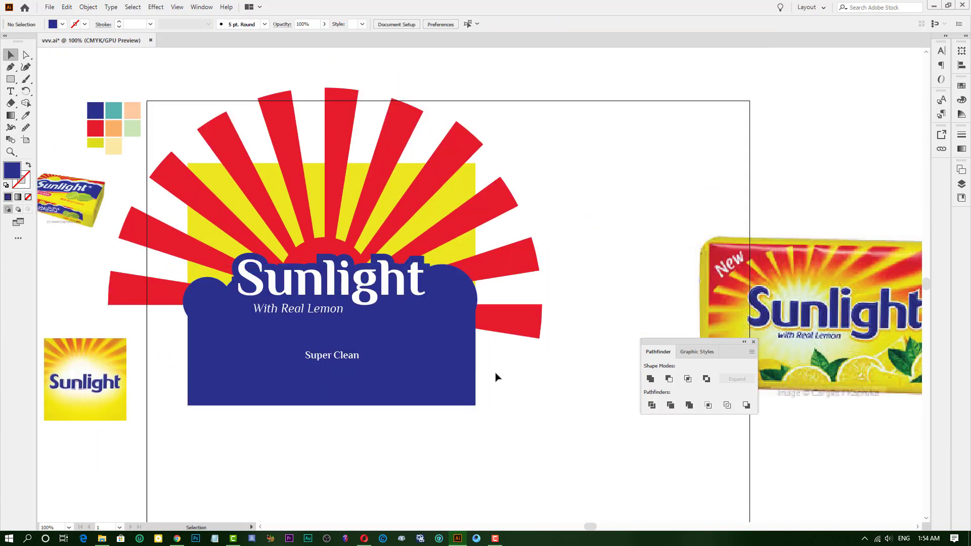
scroll(496, 374, up, 2)
scroll(317, 435, down, 2)
click(281, 426)
scroll(188, 240, up, 5)
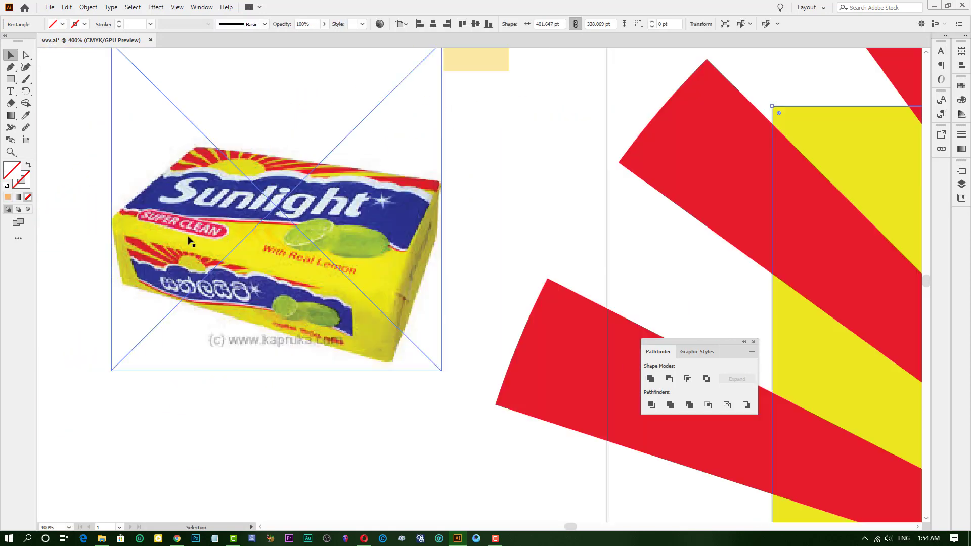
scroll(236, 293, down, 5)
scroll(188, 285, up, 1)
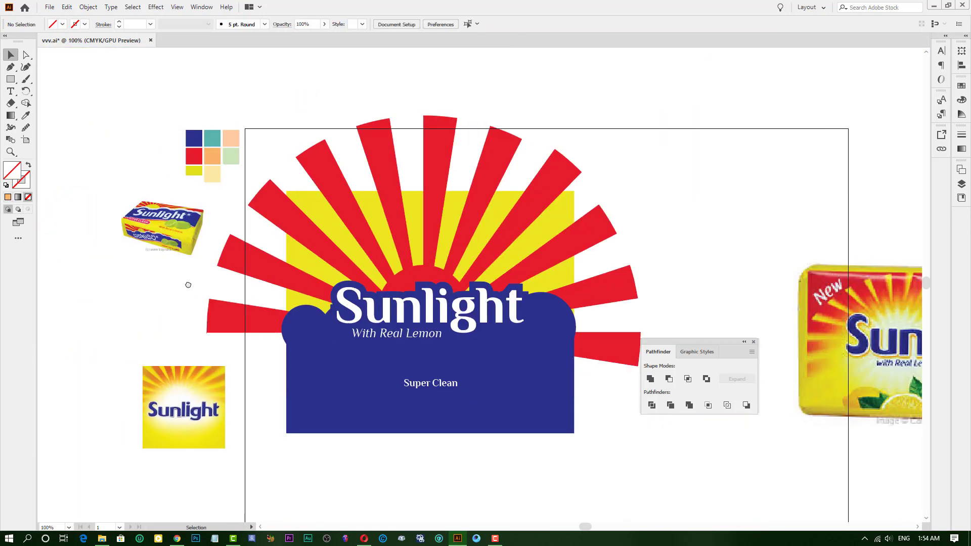
drag(536, 327, 543, 335)
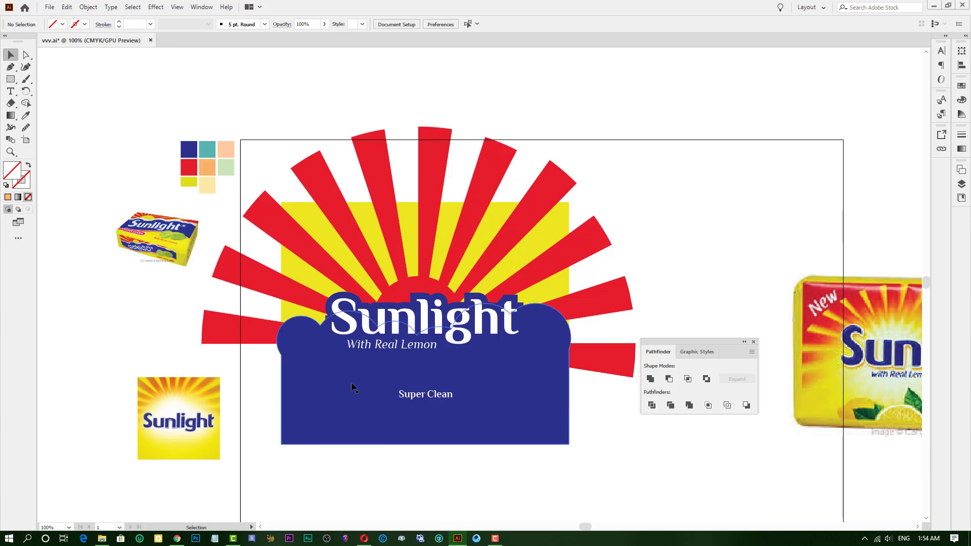
drag(573, 467, 460, 394)
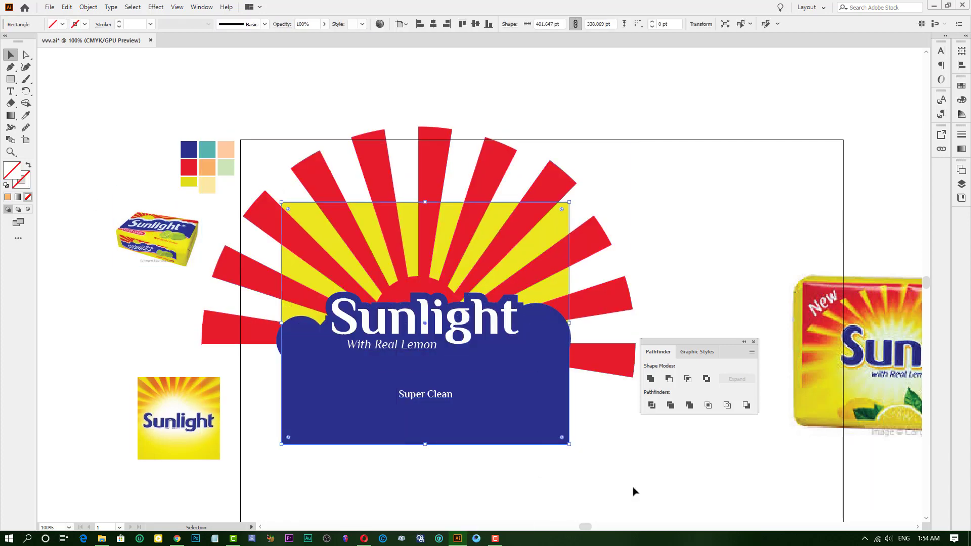
right_click(327, 226)
click(369, 312)
click(706, 130)
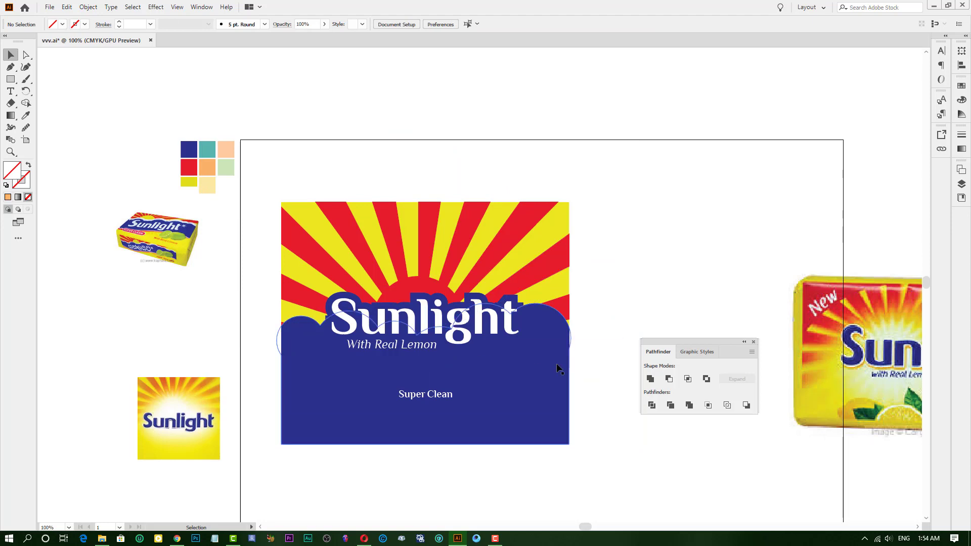
Recentre the view on the clipped label and deselect the artwork.
scroll(522, 312, down, 2)
scroll(520, 423, up, 4)
scroll(519, 422, down, 4)
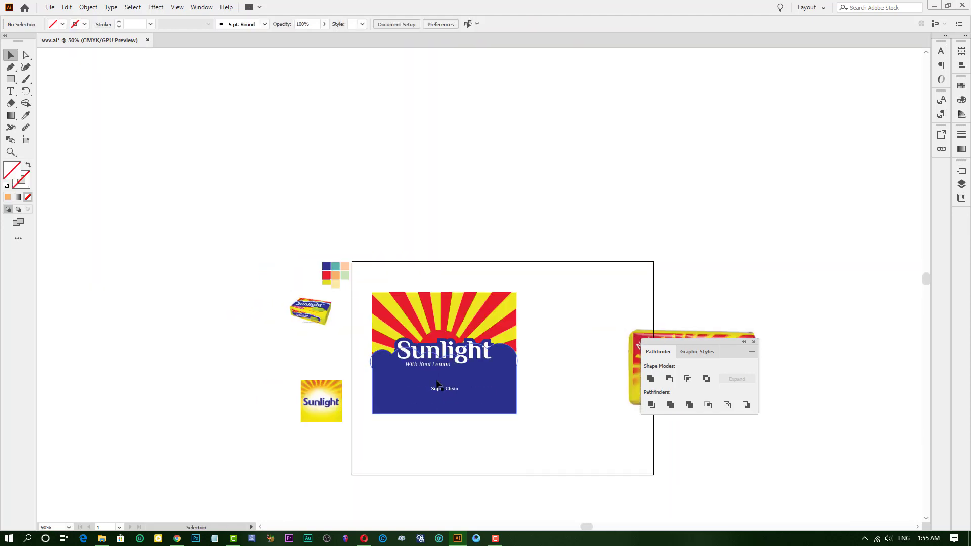
scroll(661, 268, up, 2)
drag(660, 269, 616, 225)
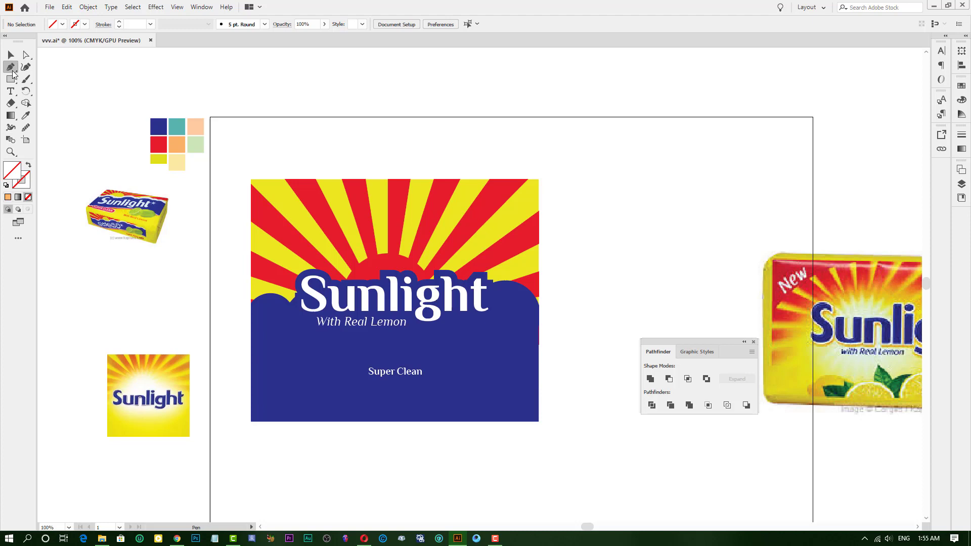
right_click(268, 309)
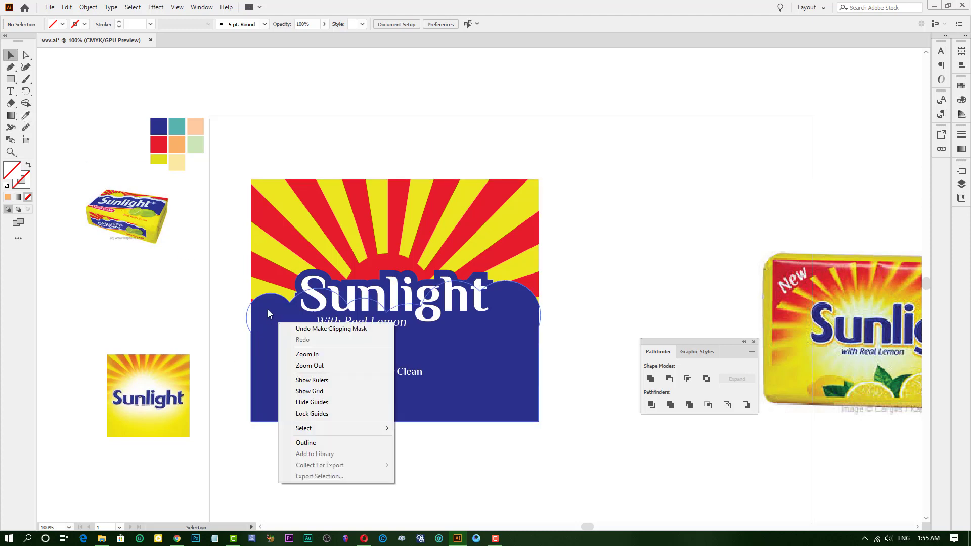
click(593, 197)
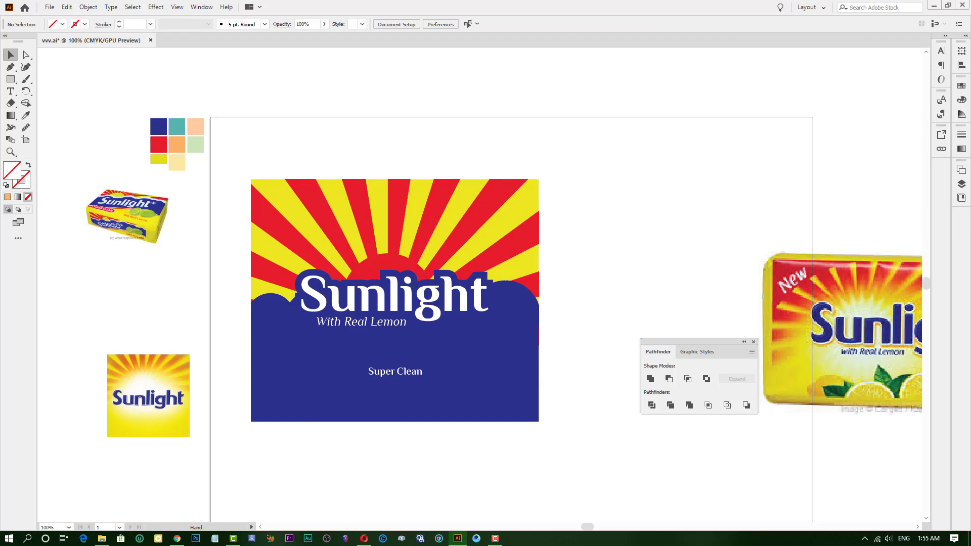
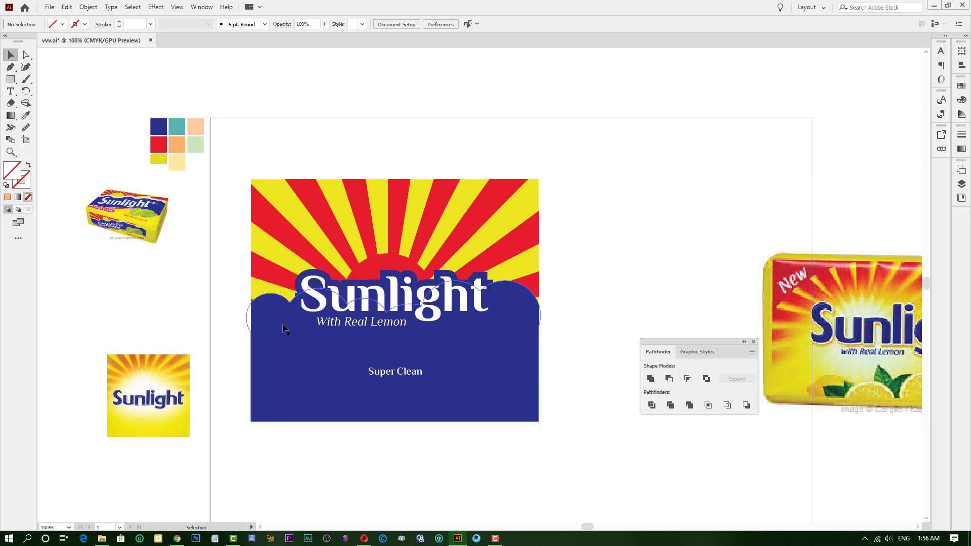
Look for the XP-Pen tablet software in the system tray and Windows search.
click(864, 537)
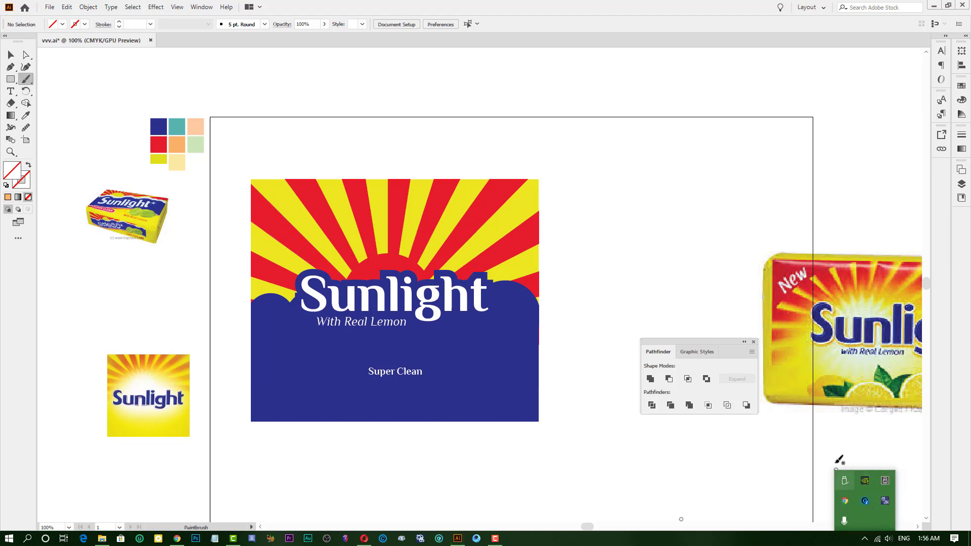
click(28, 538)
text(xp)
key(BackSpace)
key(BackSpace)
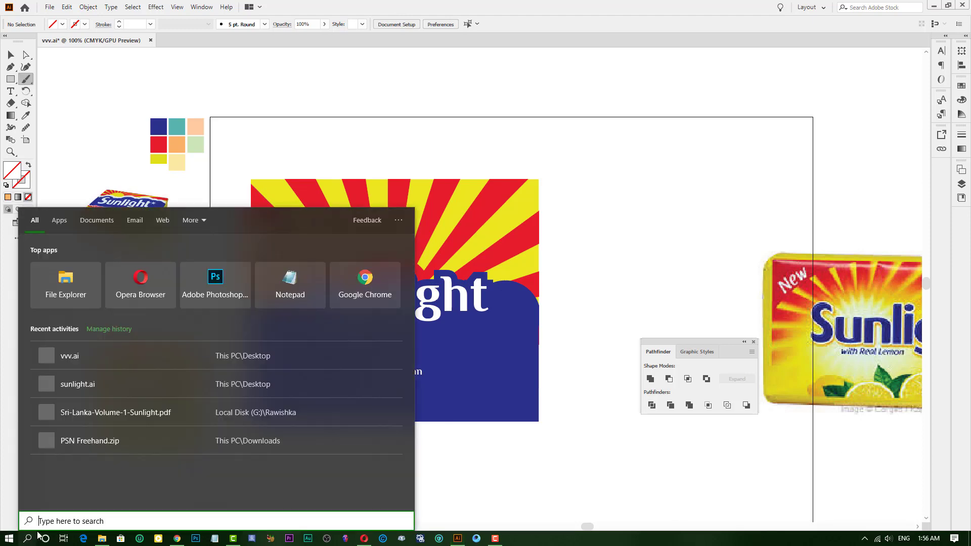
text(gra)
key(BackSpace)
key(BackSpace)
key(BackSpace)
text(tab)
key(BackSpace)
key(BackSpace)
key(BackSpace)
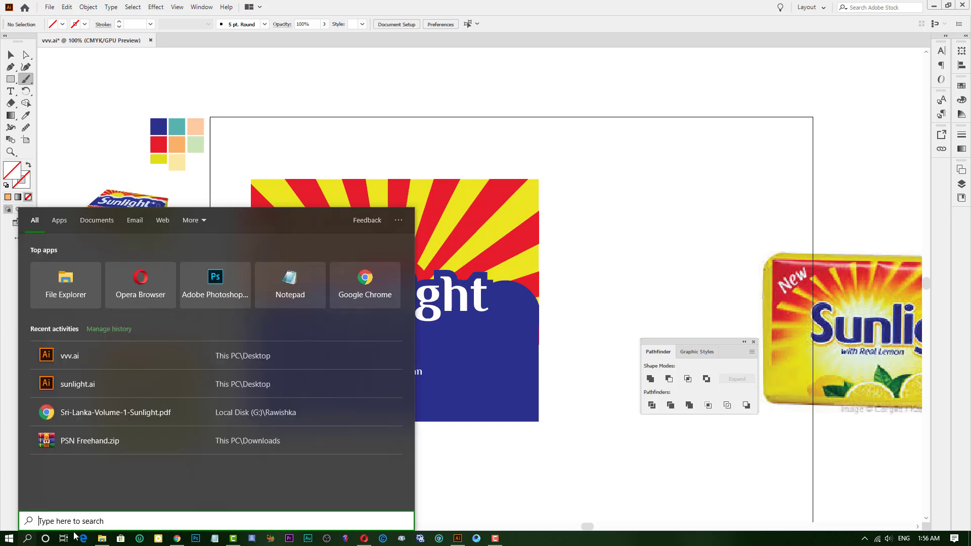
key(Escape)
Launch the XP-Pen tablet settings from the Pentablet folder, then minimize them.
click(9, 538)
scroll(81, 354, down, 10)
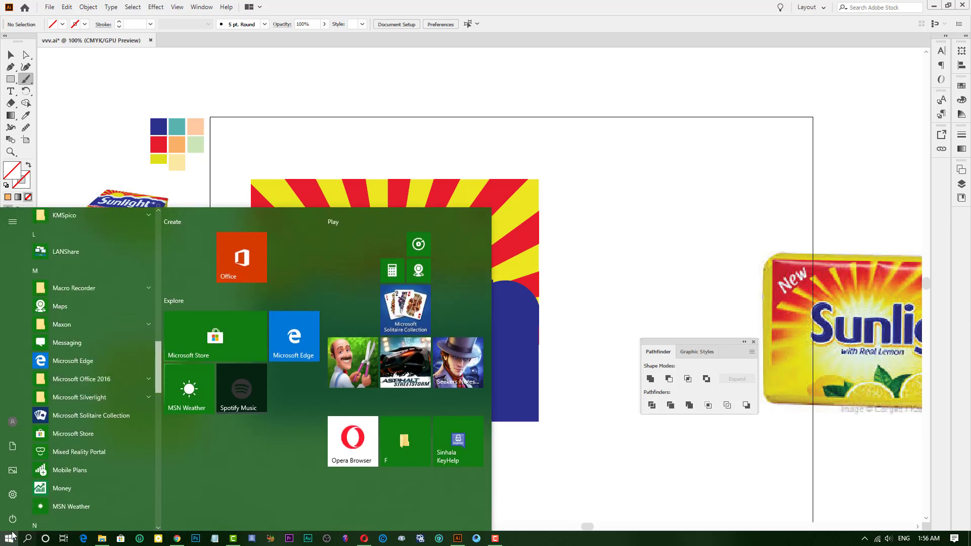
scroll(81, 354, down, 5)
scroll(81, 354, down, 5)
scroll(81, 354, down, 5)
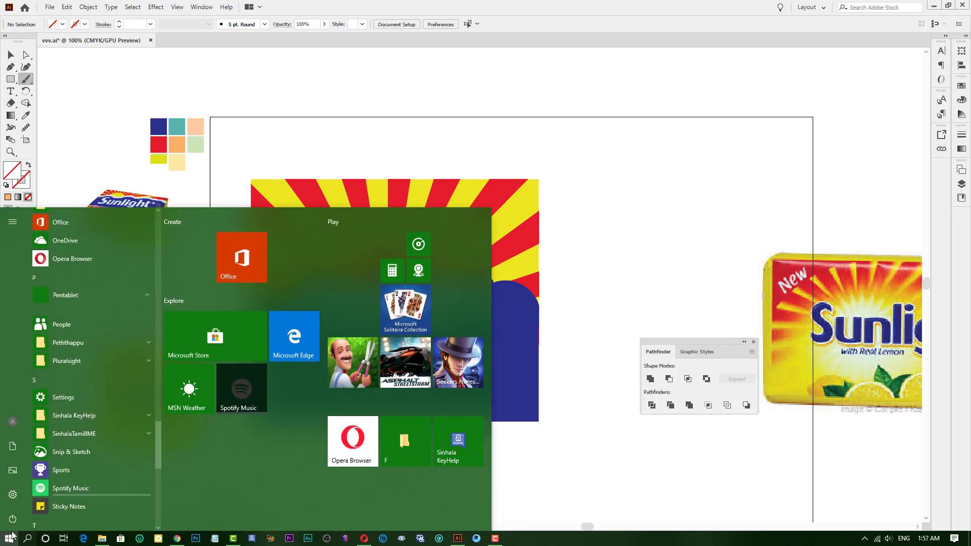
click(351, 137)
click(865, 539)
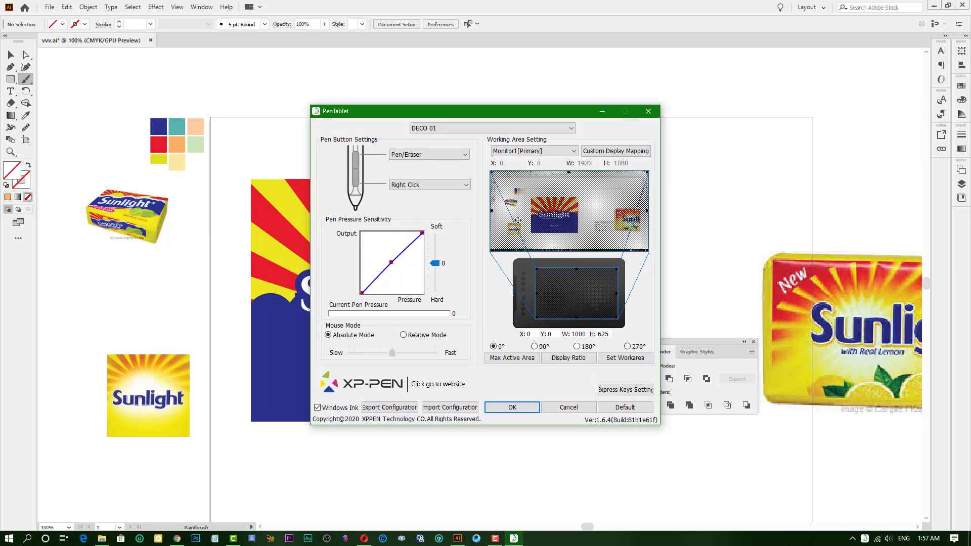
click(602, 112)
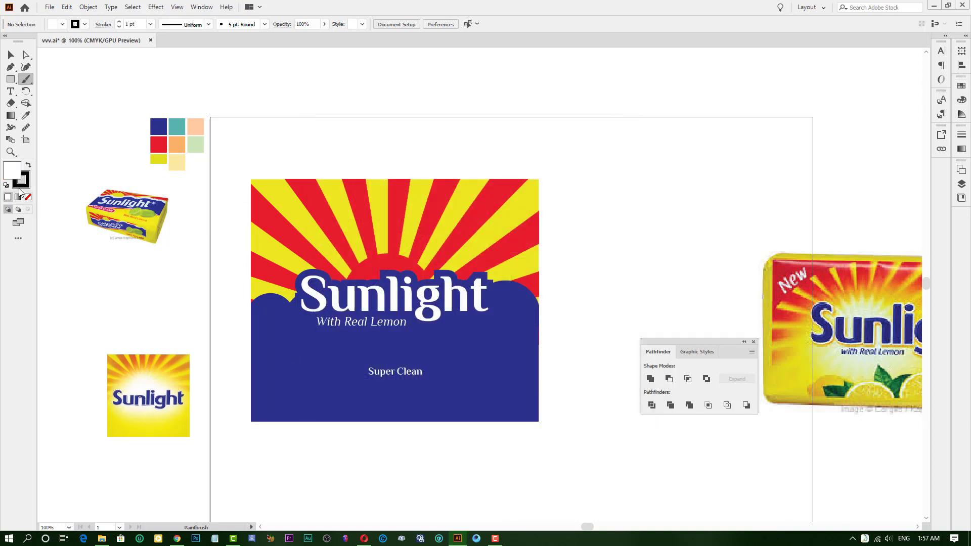
With stroke set to none, paint a white lemon outline and its diagonal cut edge.
key(slash)
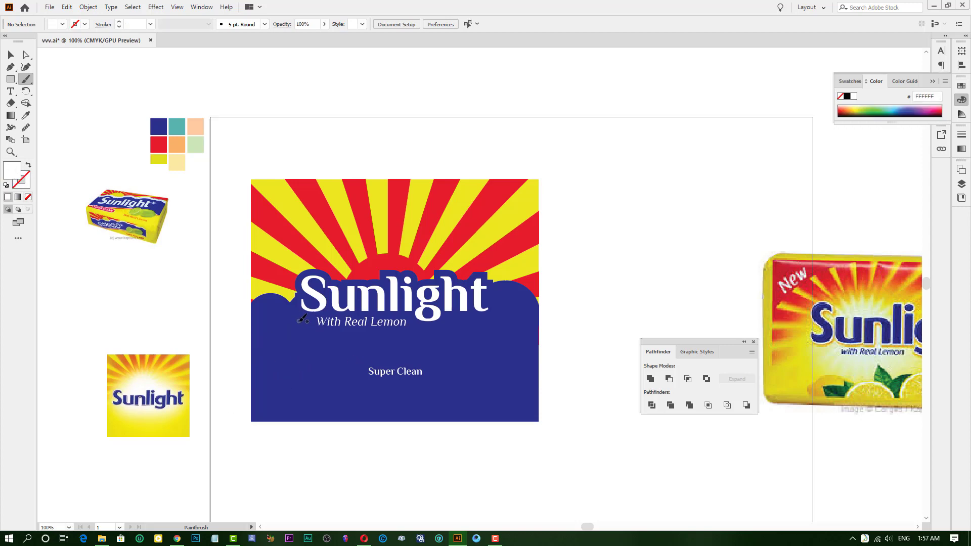
scroll(302, 318, up, 3)
scroll(301, 322, down, 3)
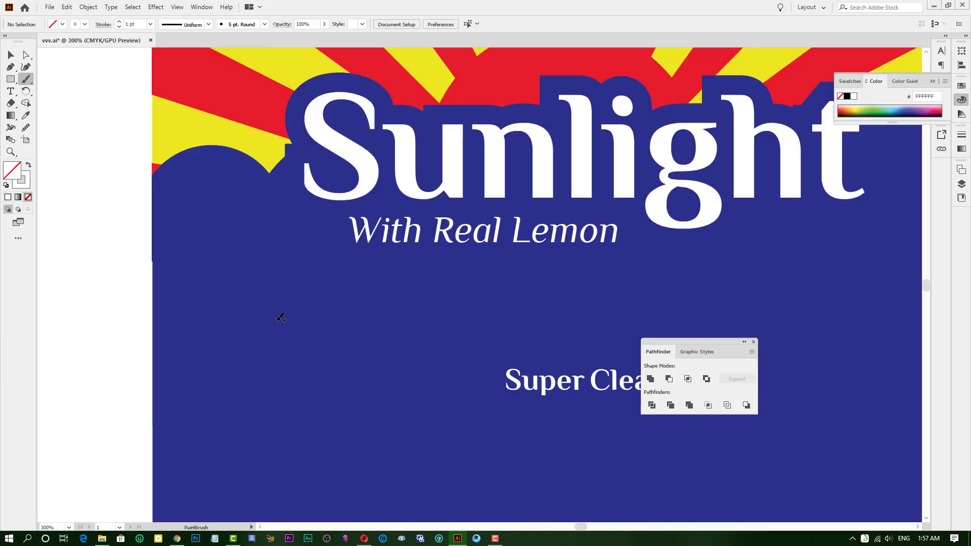
drag(235, 341, 245, 334)
mouse_move(268, 344)
mouse_down()
mouse_move(301, 332)
mouse_move(264, 329)
mouse_up()
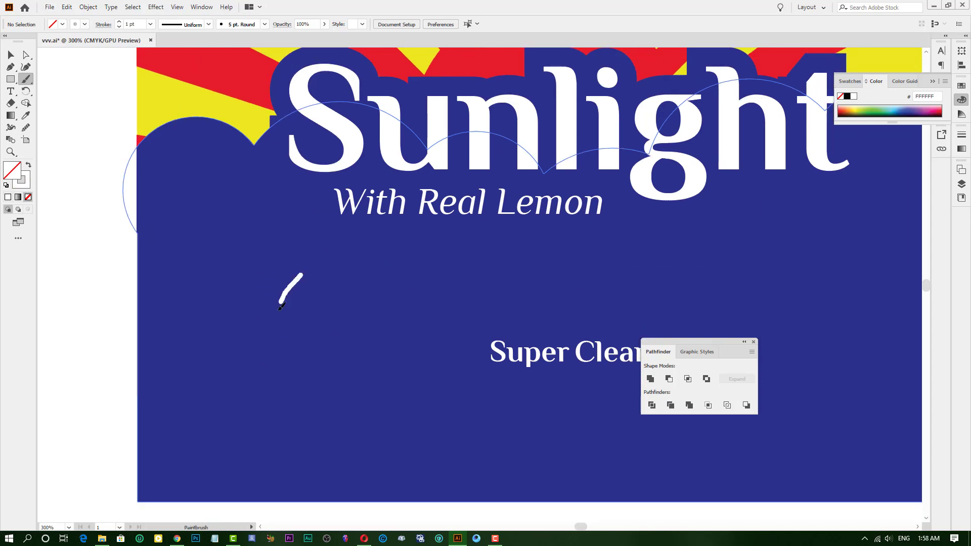
drag(438, 466, 440, 466)
drag(251, 431, 410, 483)
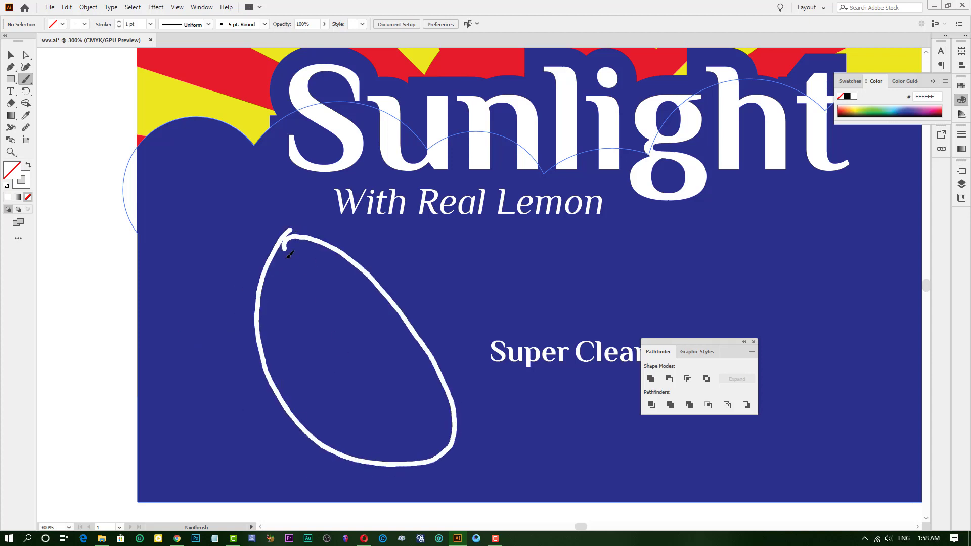
drag(287, 256, 456, 432)
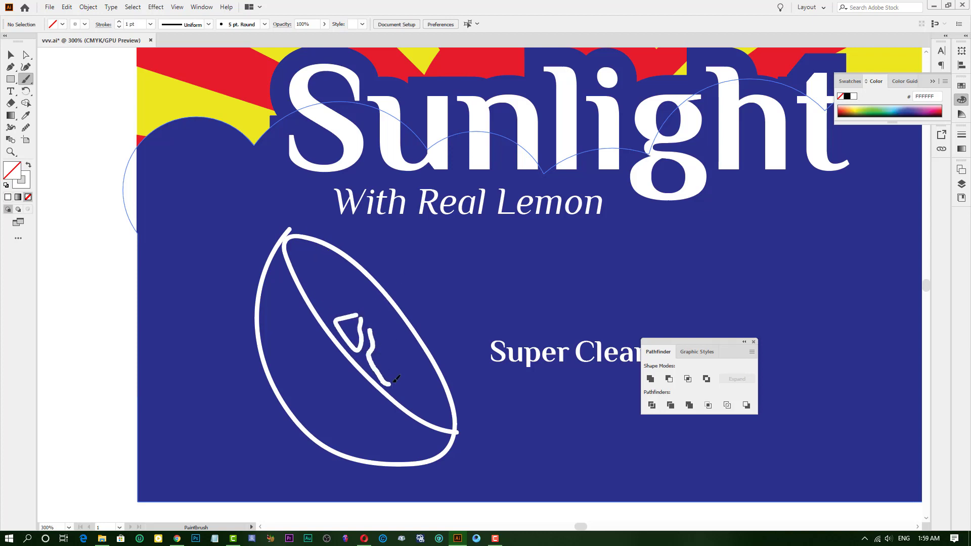
Undo the unwanted inner segment strokes and the C-shaped stroke.
key(ctrl+z)
right_click(383, 333)
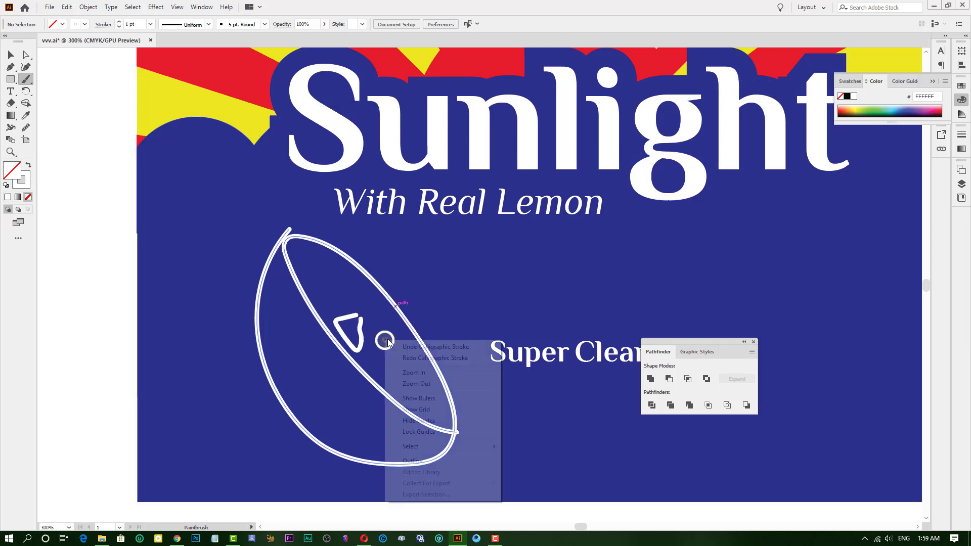
key(Escape)
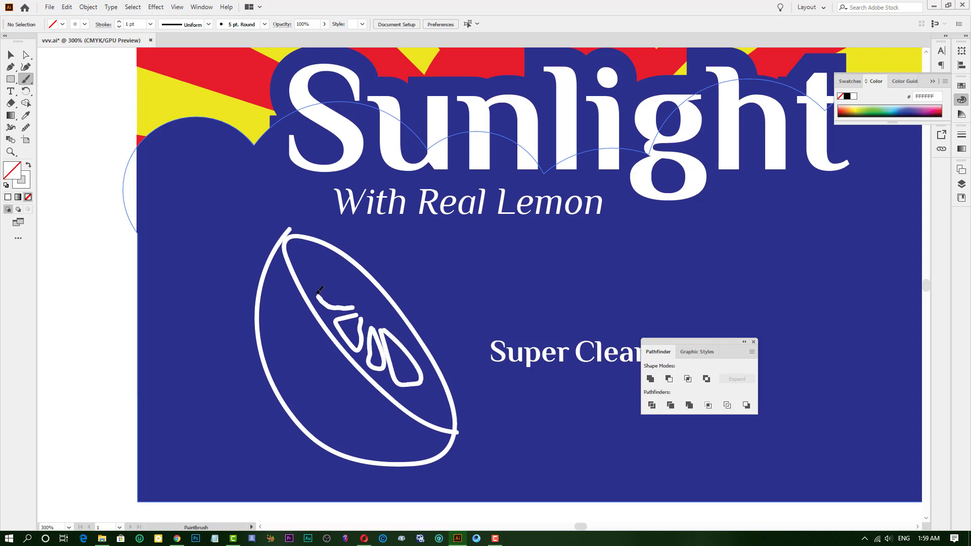
key(ctrl+z)
key(ctrl+z)
key(ctrl+z)
key(ctrl+z)
key(ctrl+z)
key(ctrl+z)
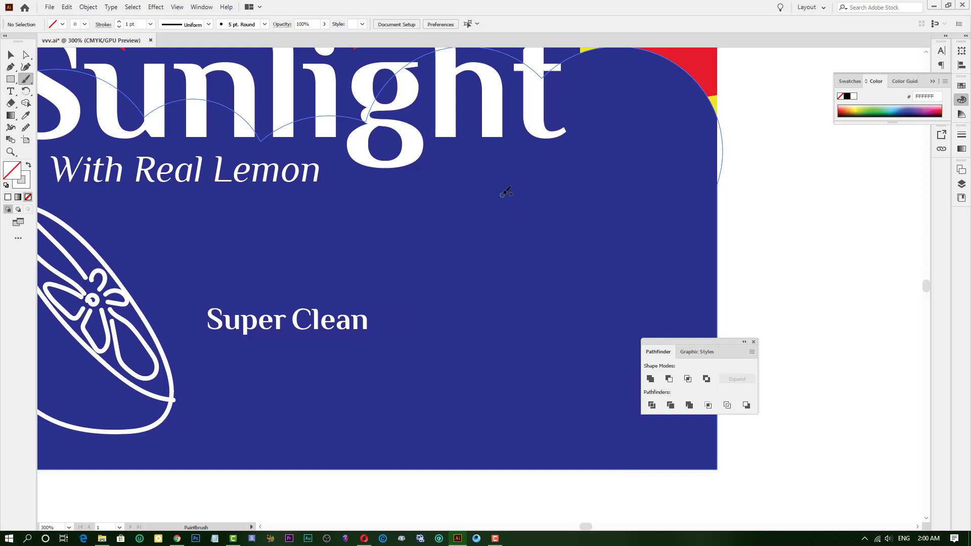
key(ctrl+z)
Paint a second white lemon slice outline down to its bottom tip, then zoom out.
drag(458, 181, 375, 215)
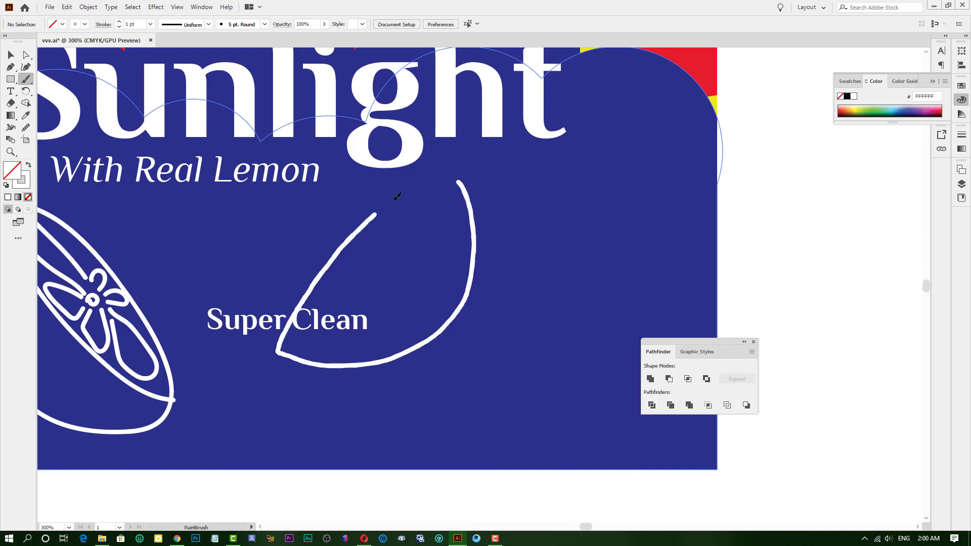
drag(368, 288, 278, 348)
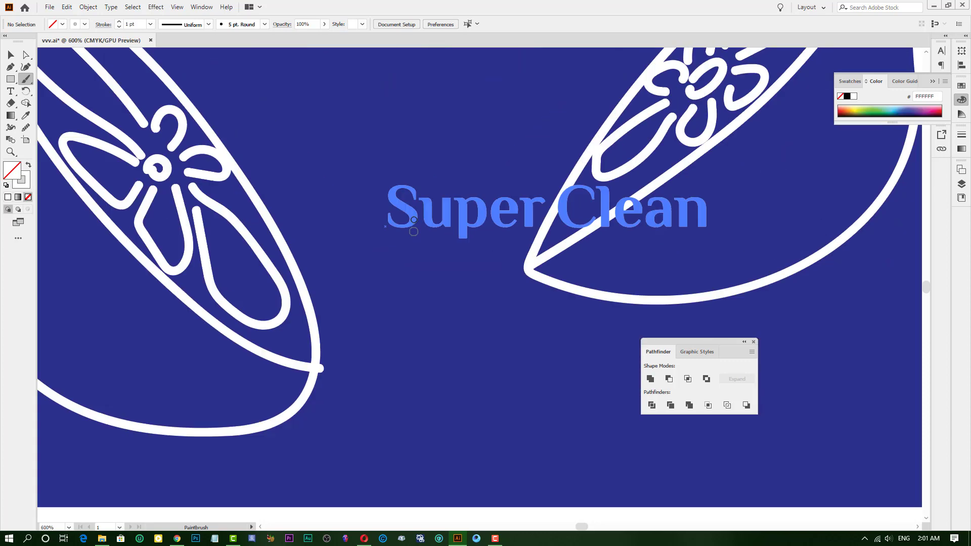
right_click(434, 249)
Inspect anchor points on the lemon outlines with the Direct Selection tool.
key(v)
scroll(488, 319, down, 2)
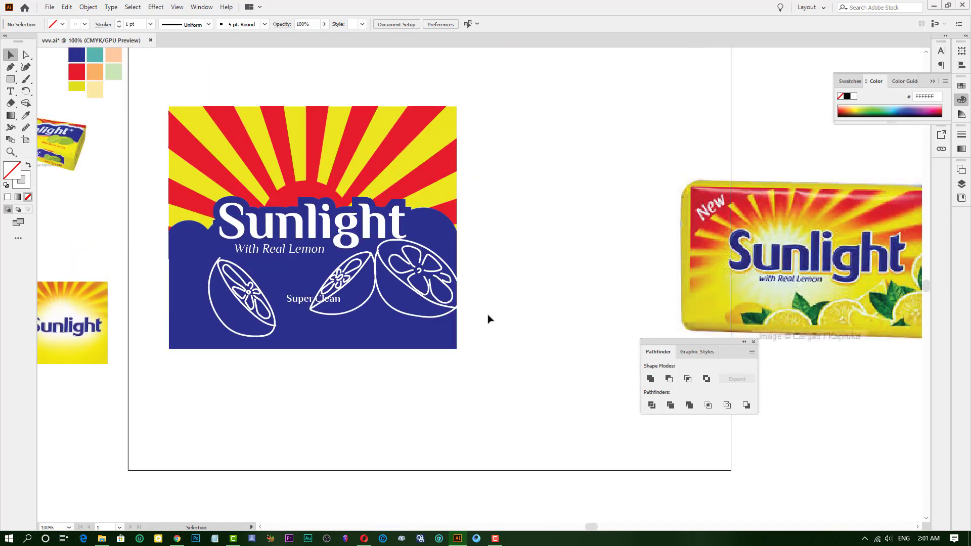
scroll(335, 331, up, 2)
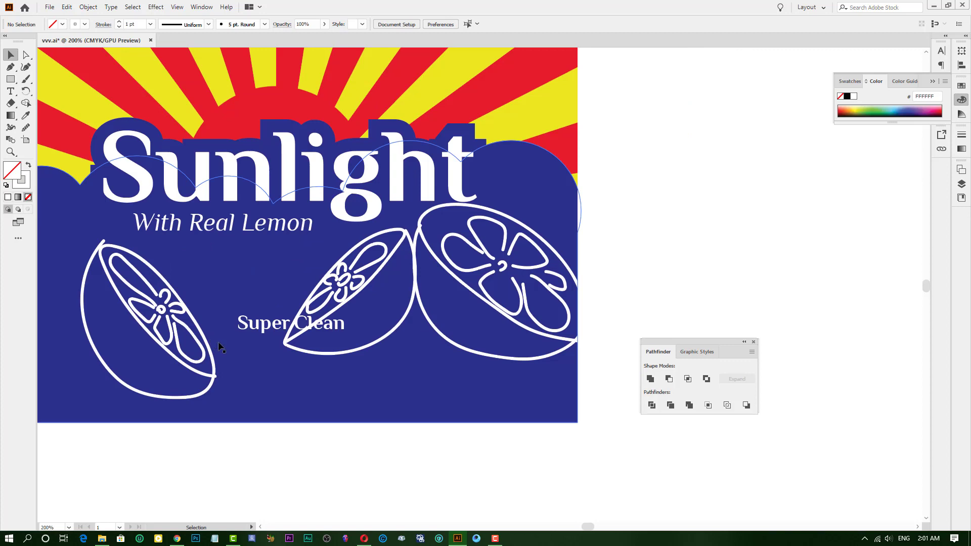
key(a)
scroll(397, 202, up, 5)
scroll(397, 201, down, 2)
scroll(397, 201, up, 4)
click(398, 201)
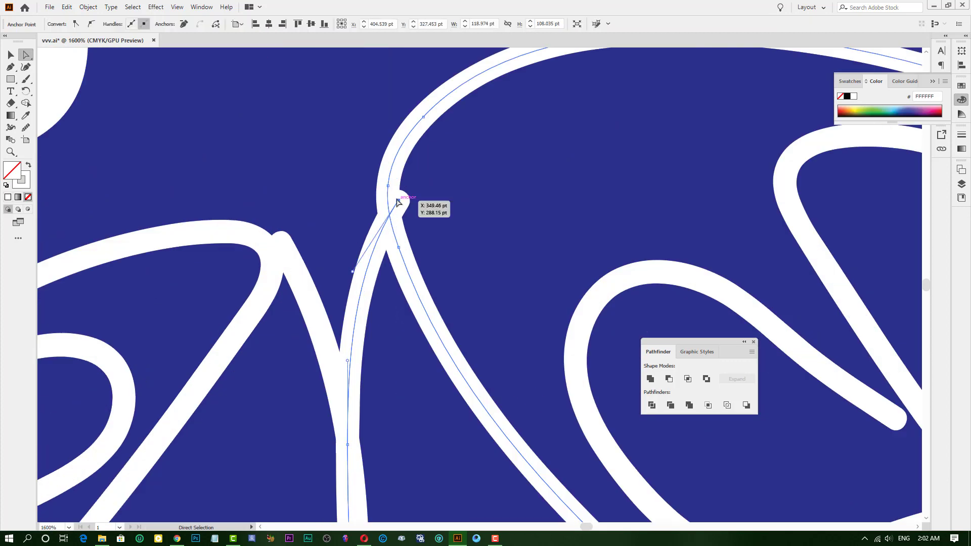
scroll(397, 202, down, 5)
click(590, 345)
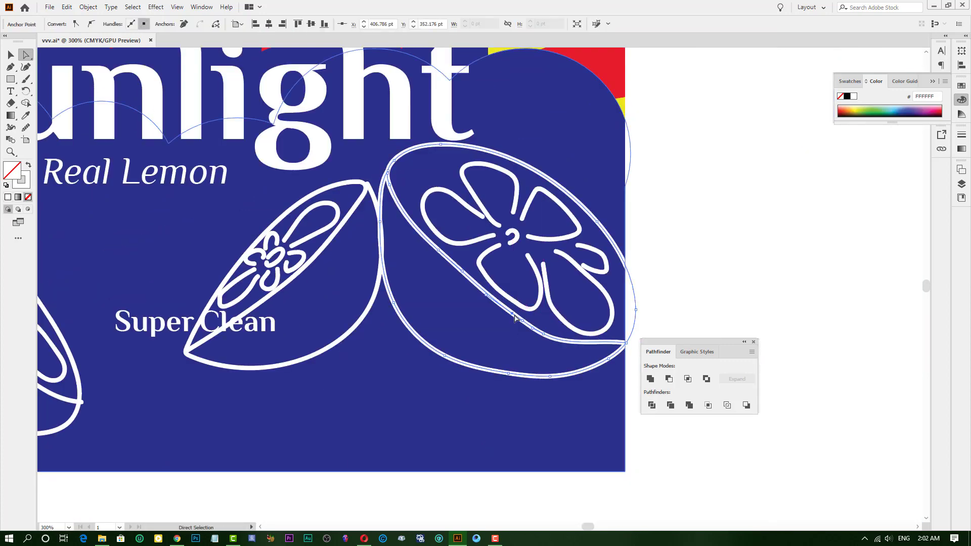
Smooth the large lemon's lower-right edge with the Smooth tool.
key(shift+s)
drag(551, 336, 495, 302)
scroll(346, 199, down, 1)
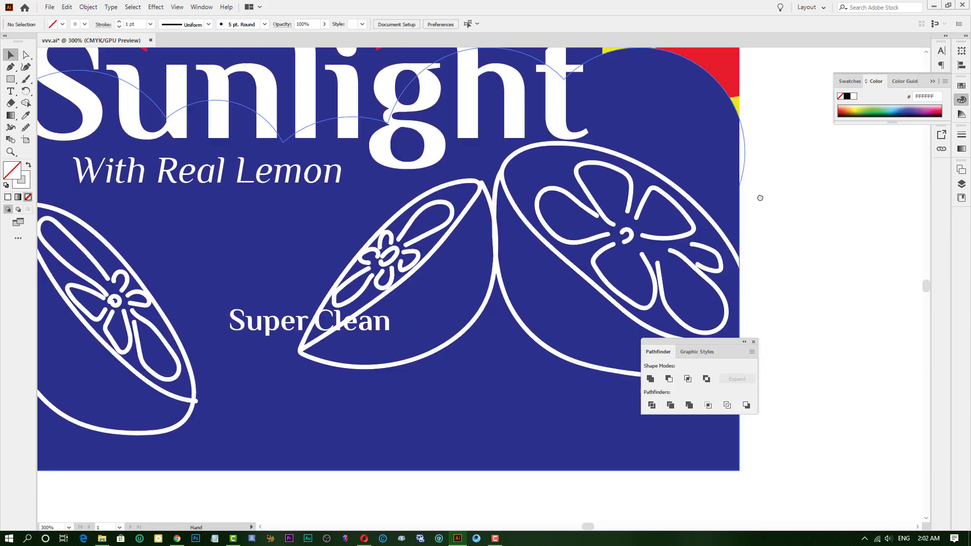
scroll(404, 382, up, 3)
Check the anchor at the left lemon's tip, then deselect it.
key(a)
click(404, 384)
click(330, 314)
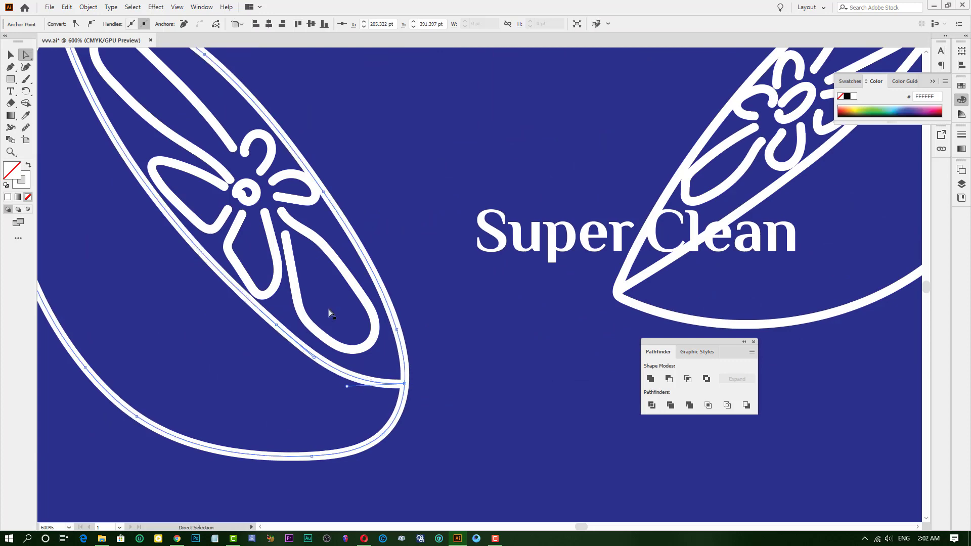
scroll(329, 314, up, 3)
alt+scroll(342, 385, down, 5)
alt+scroll(343, 386, up, 2)
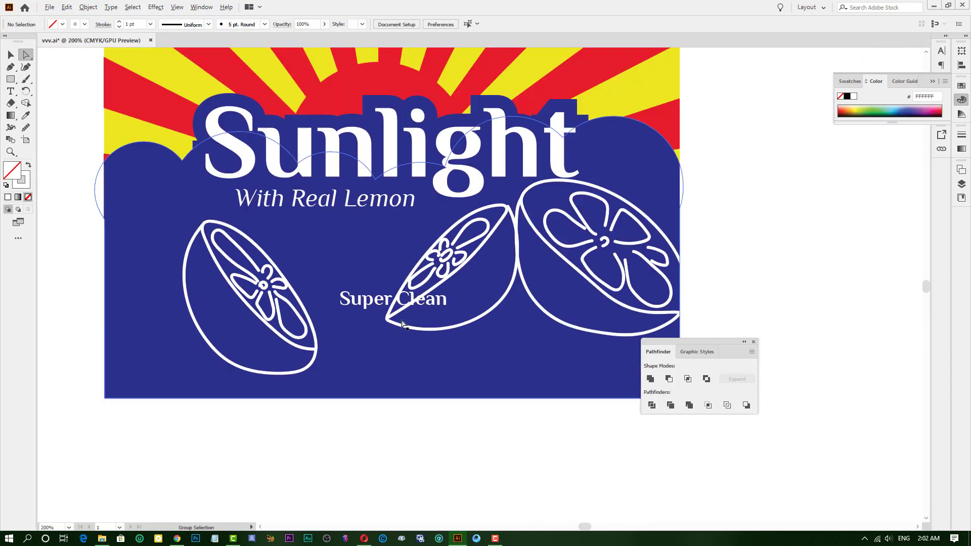
Release the label's clipping mask and move Super Clean up under the tagline.
key(v)
right_click(209, 322)
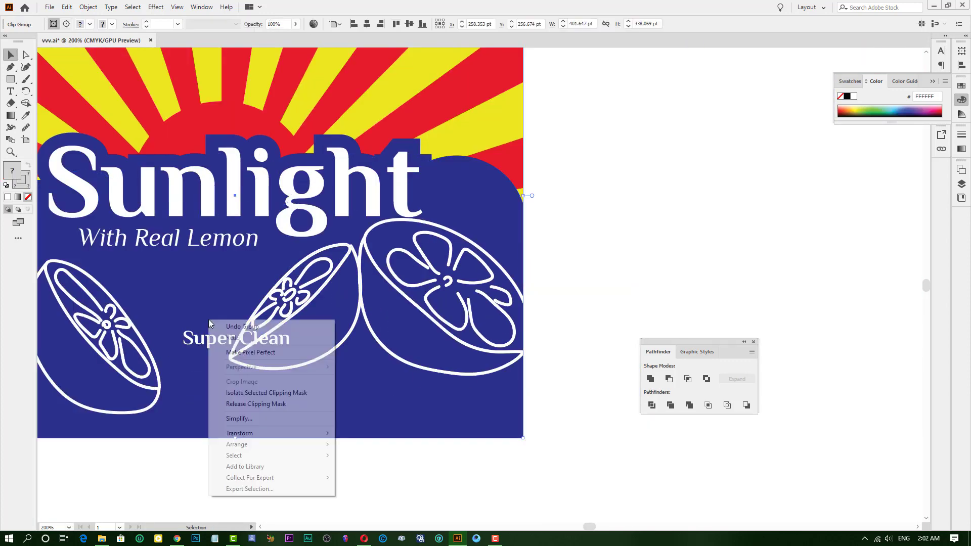
click(253, 403)
drag(238, 338, 196, 277)
Select the paired lemon drawings apart from the blue label shape, then deselect.
drag(588, 417, 282, 256)
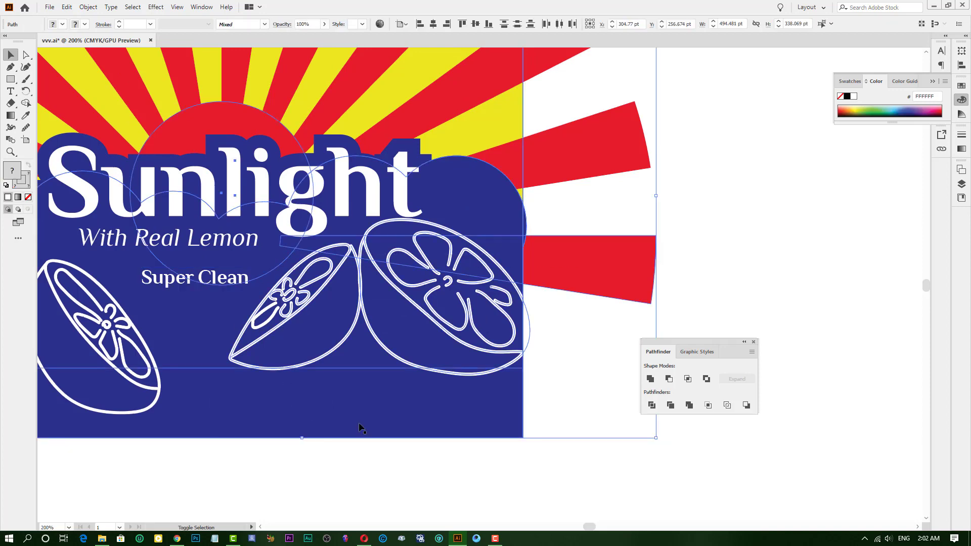
click(560, 362)
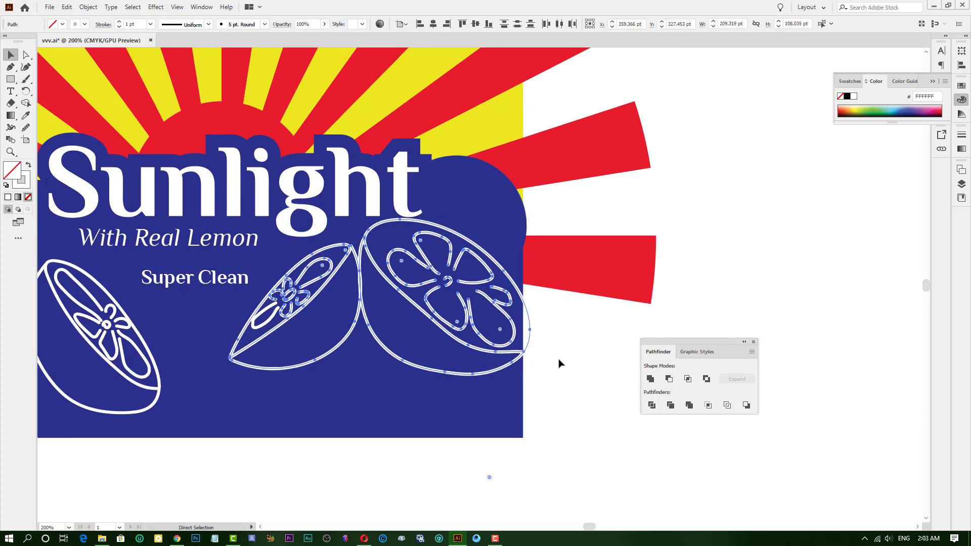
click(466, 314)
shift+click(234, 222)
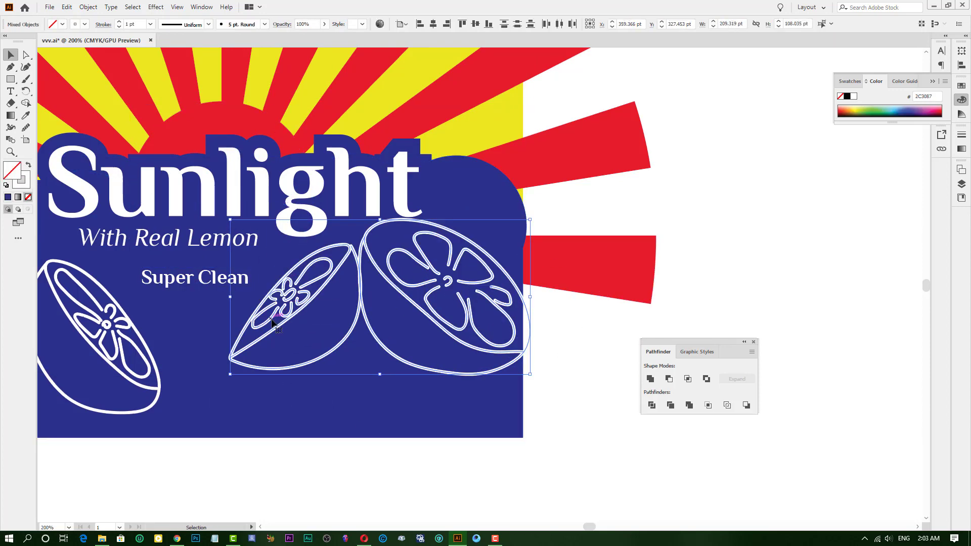
scroll(234, 223, down, 1)
scroll(577, 339, up, 1)
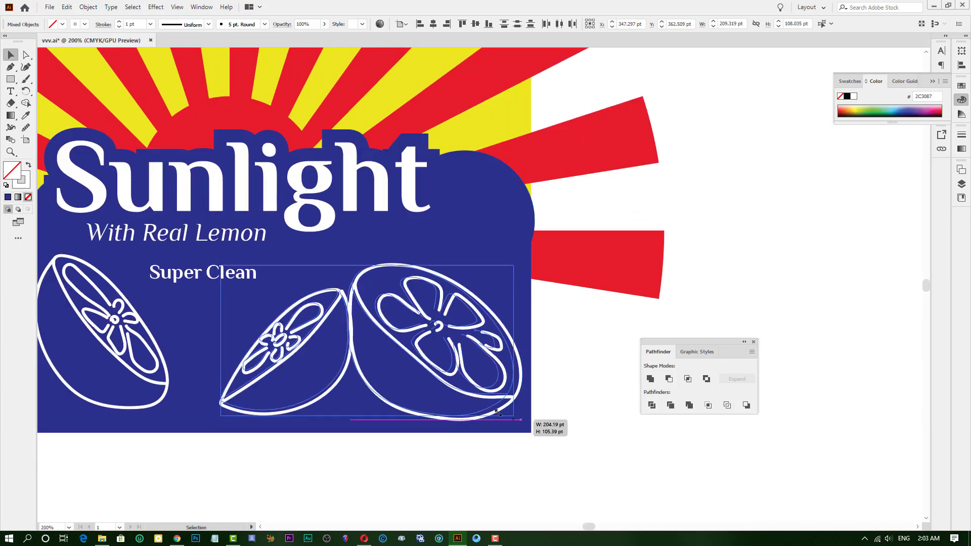
click(497, 364)
scroll(497, 364, left, 5)
scroll(452, 309, up, 2)
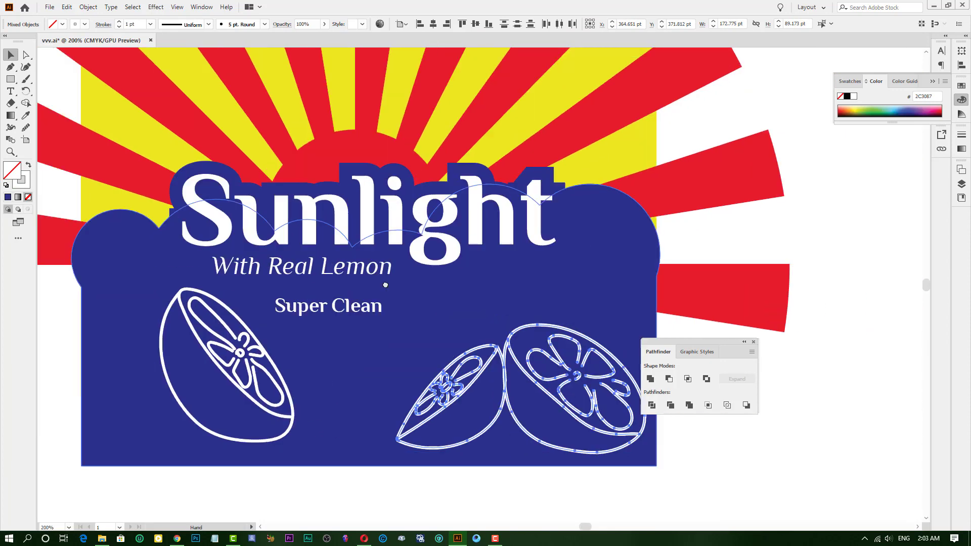
scroll(577, 273, right, 5)
click(766, 260)
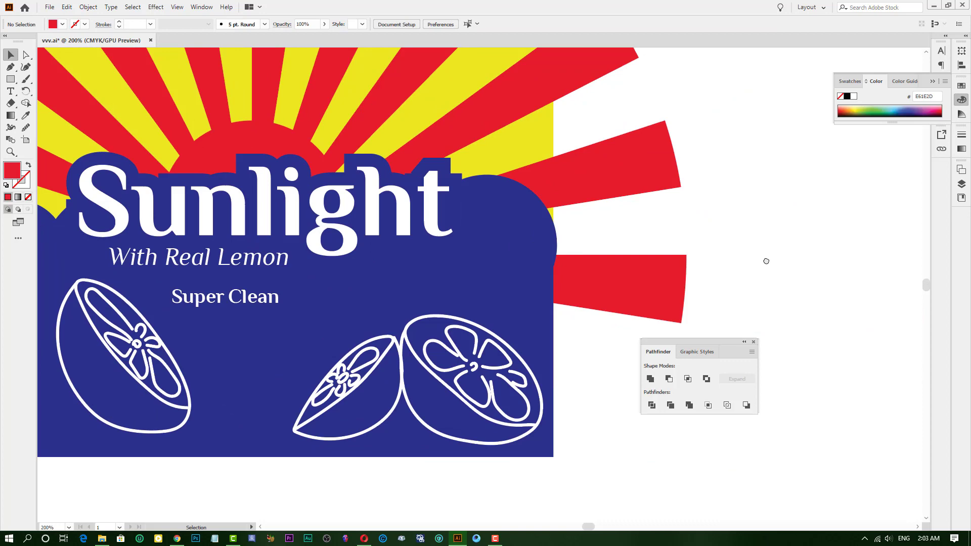
scroll(766, 261, left, 4)
Reposition the left lemon group within the blue panel.
drag(277, 296, 208, 313)
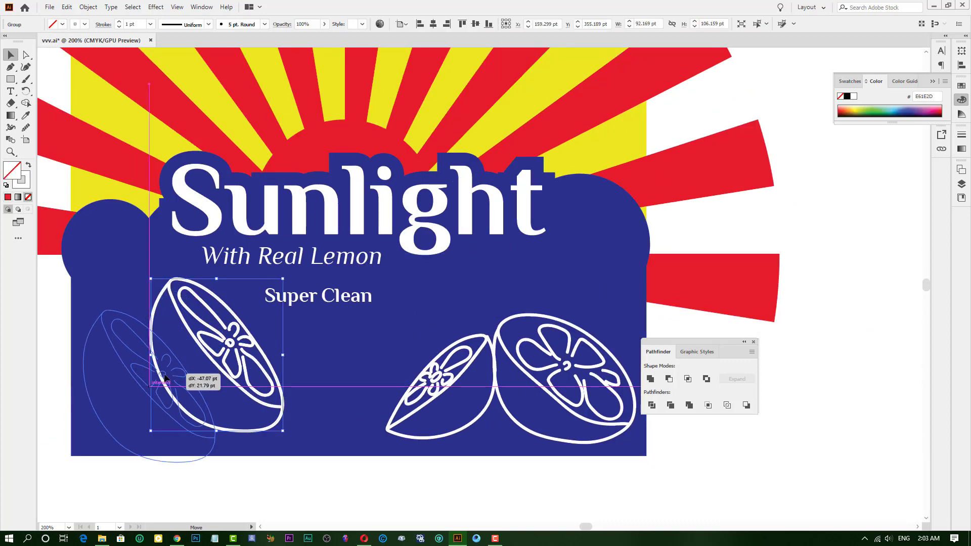
scroll(208, 313, left, 4)
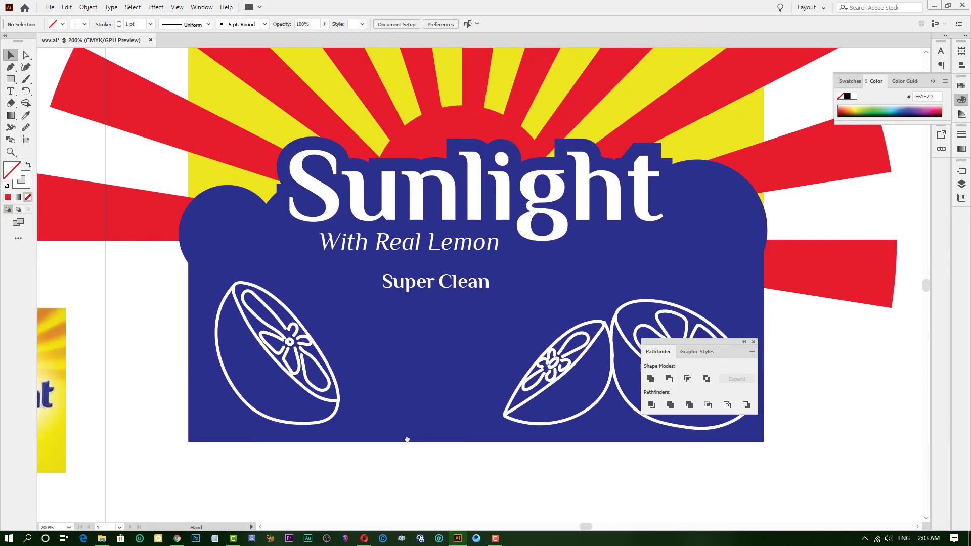
double_click(303, 368)
double_click(122, 336)
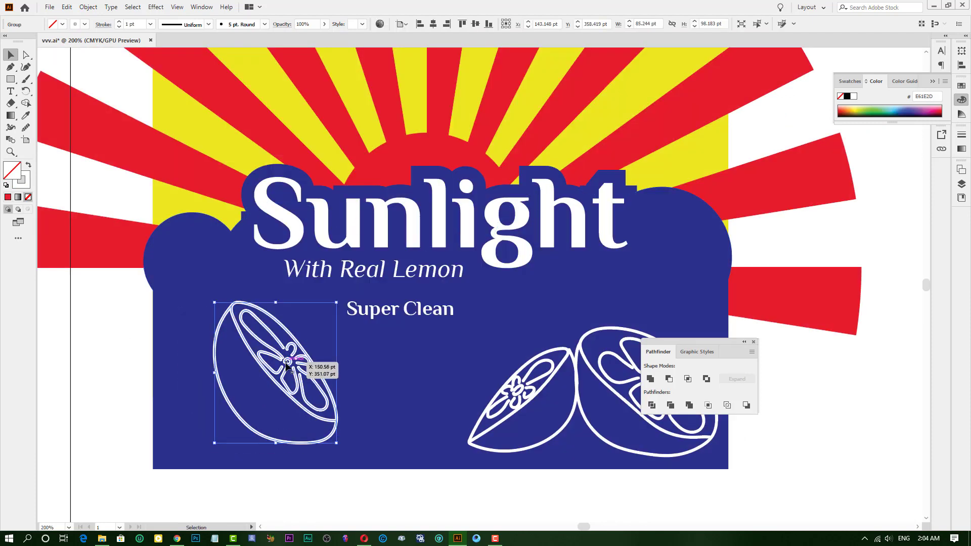
drag(276, 382, 338, 368)
scroll(338, 368, right, 3)
Check stacking options for the right lemons and select the sunburst, lemons and blue panel.
right_click(540, 378)
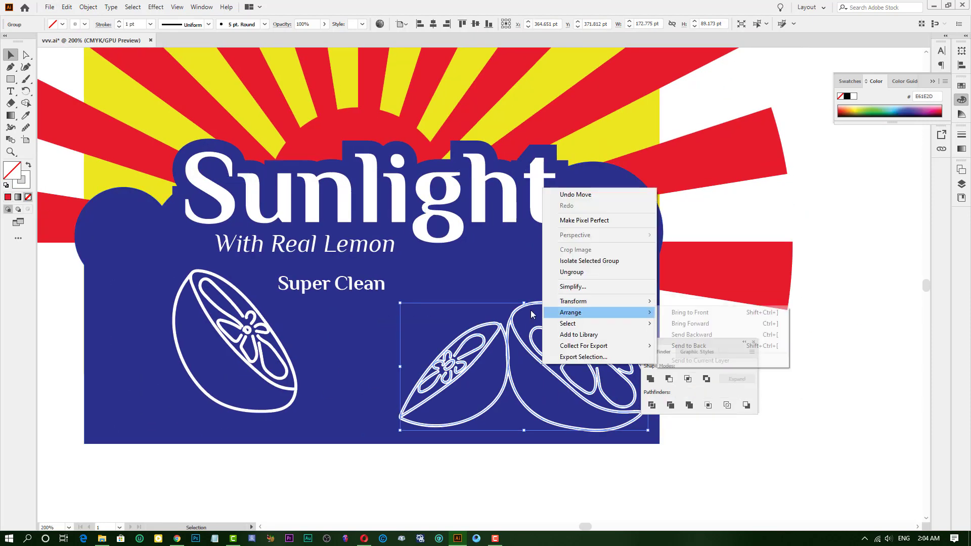
right_click(510, 323)
click(768, 349)
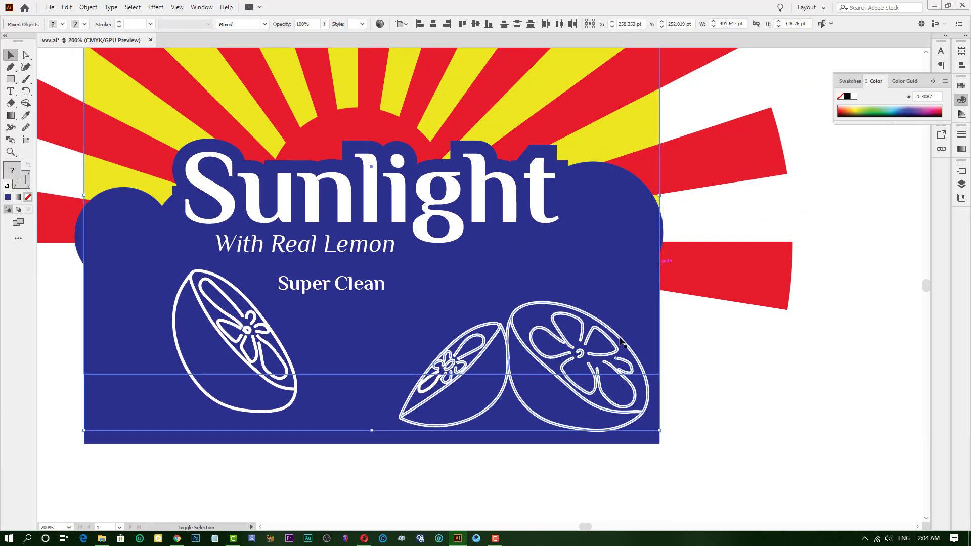
click(372, 431)
click(532, 357)
click(639, 310)
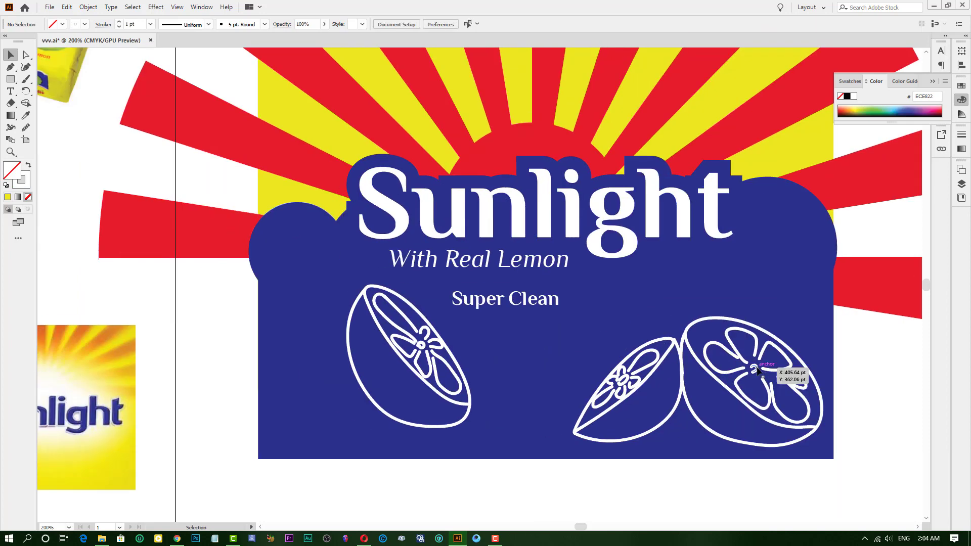
Mirror the left lemon and nudge the middle lemon slightly down and left.
right_click(320, 360)
mouse_move(364, 309)
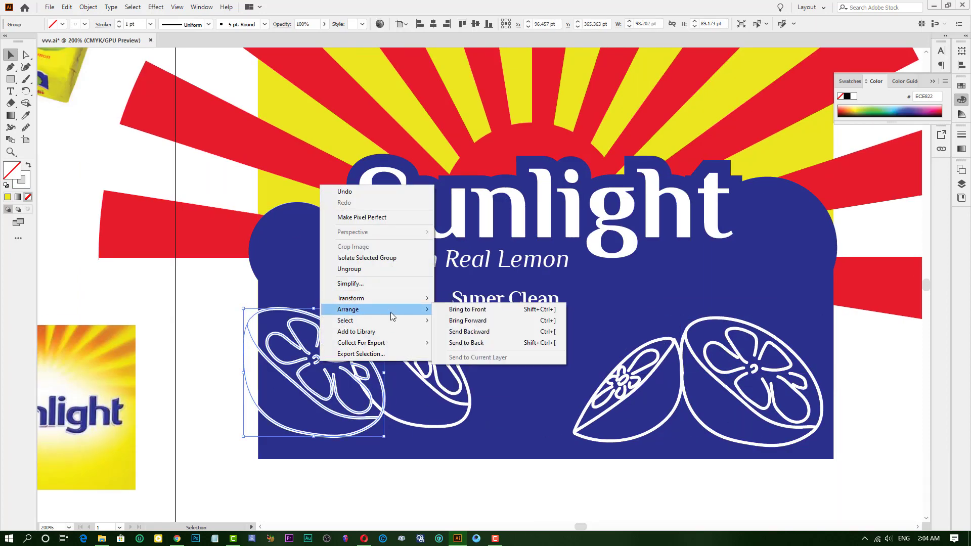
click(457, 335)
click(488, 334)
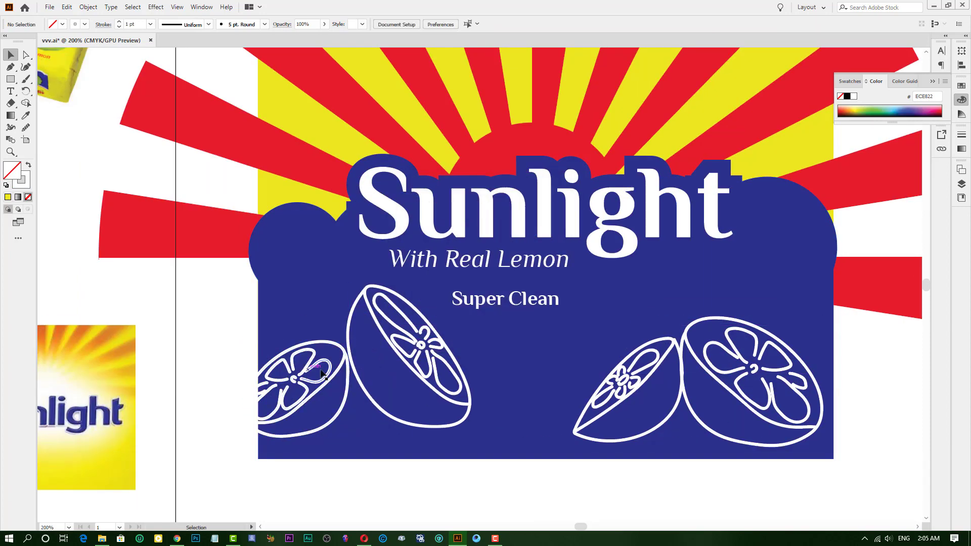
mouse_move(357, 391)
mouse_down()
mouse_move(346, 399)
mouse_move(368, 405)
mouse_up()
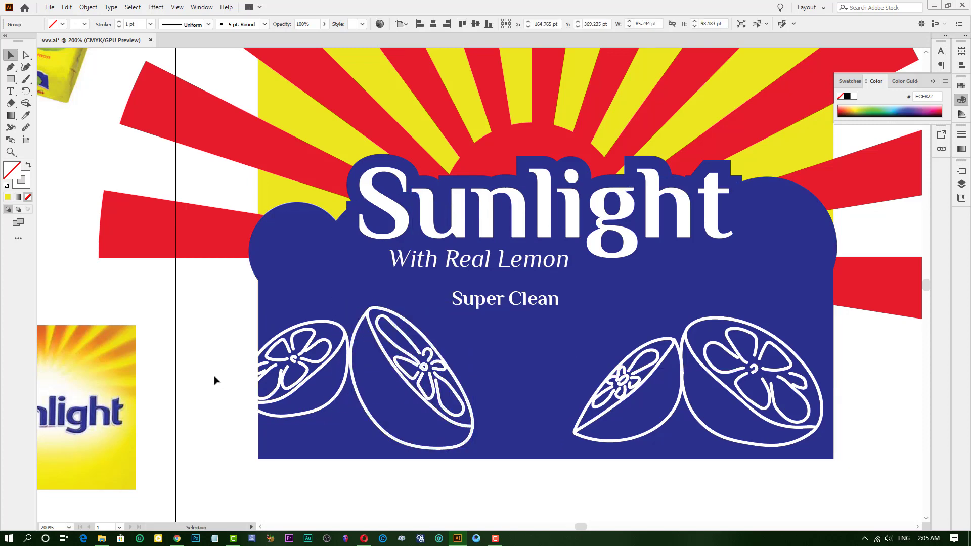
drag(159, 327, 364, 344)
scroll(538, 332, up, 5)
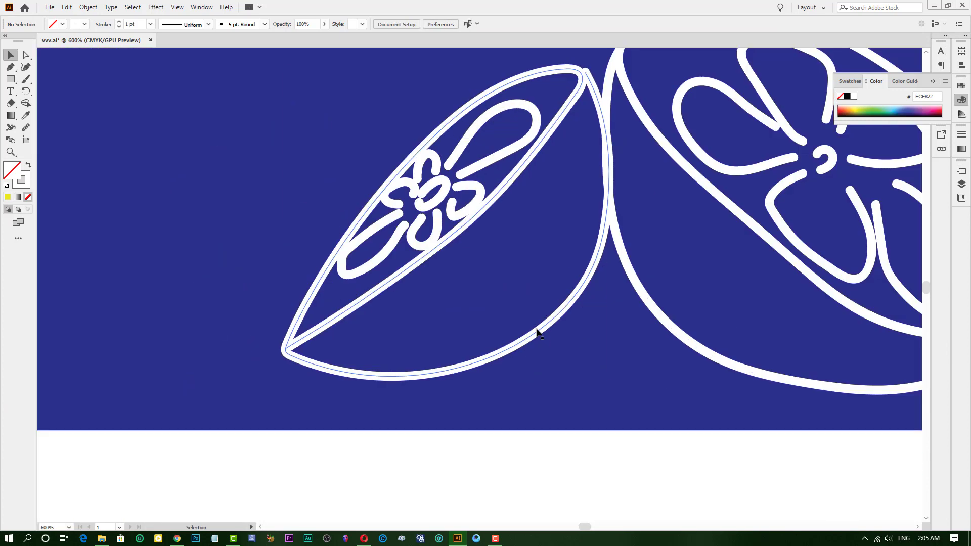
Reshape the small lemon's outline by dragging one anchor point.
key(a)
drag(602, 271, 612, 281)
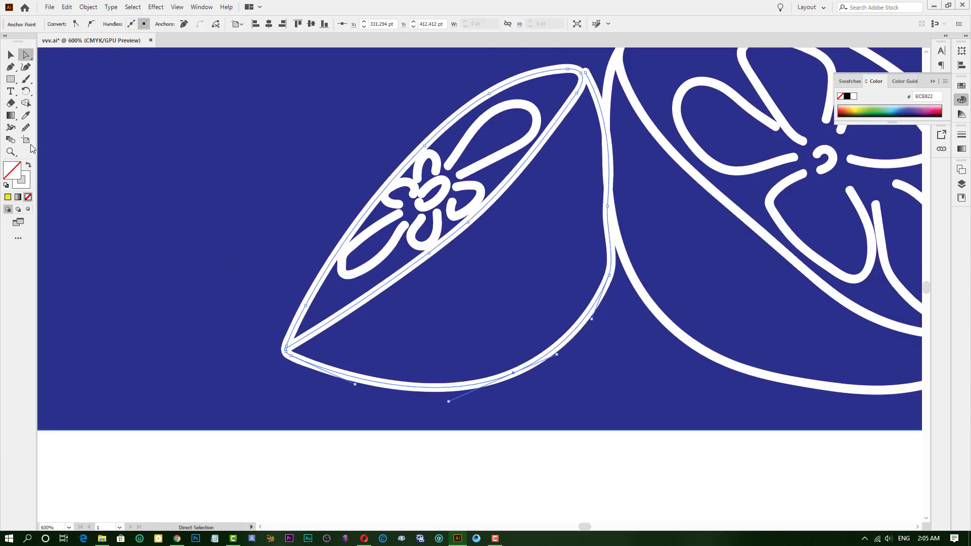
key(v)
scroll(330, 180, down, 4)
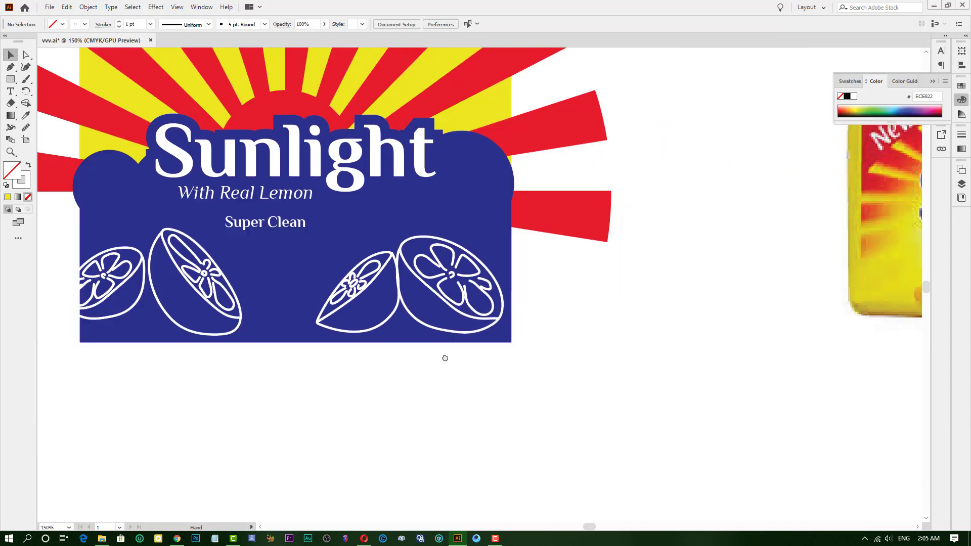
scroll(652, 364, down, 2)
click(589, 358)
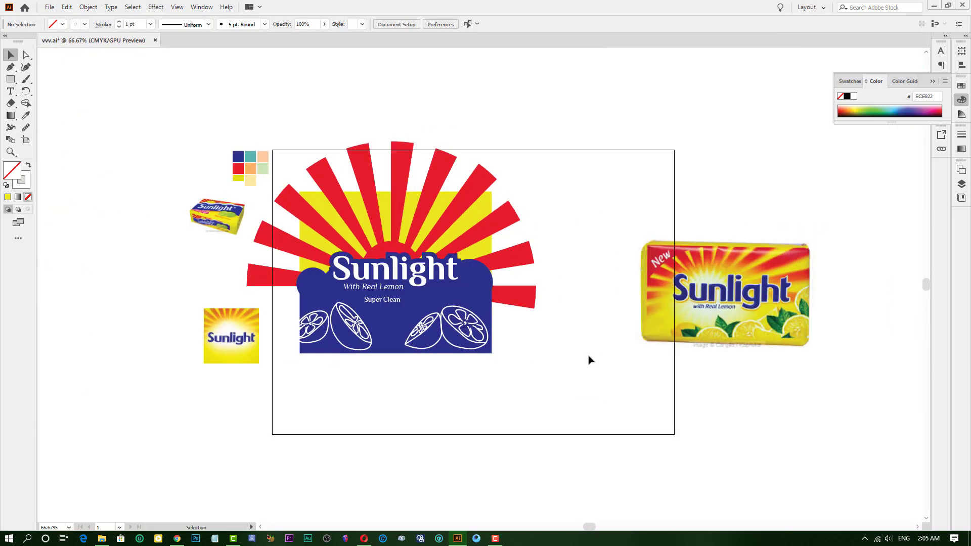
scroll(382, 324, up, 3)
Nudge the blue label shape and right lemons slightly right and down, then ungroup.
click(349, 314)
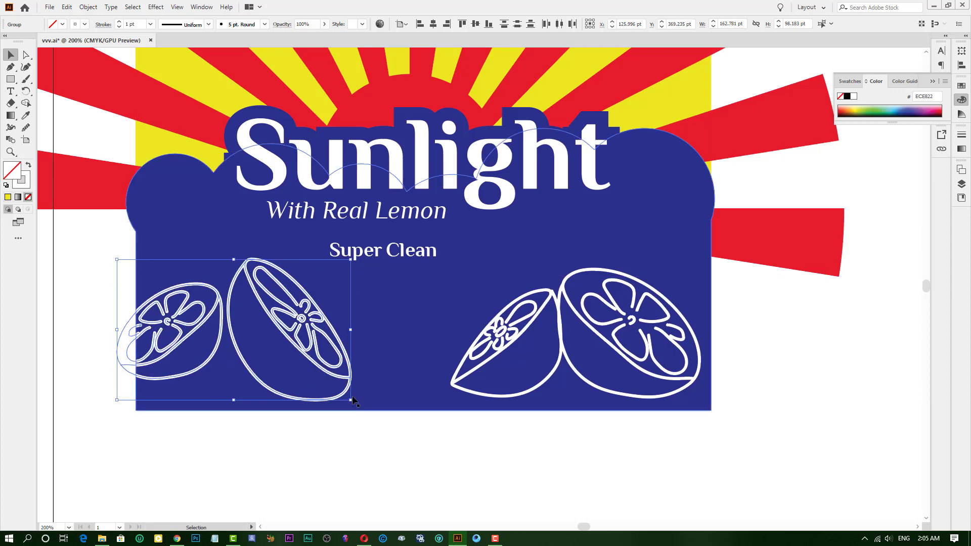
drag(475, 297, 479, 302)
click(506, 329)
click(481, 299)
drag(638, 346, 644, 350)
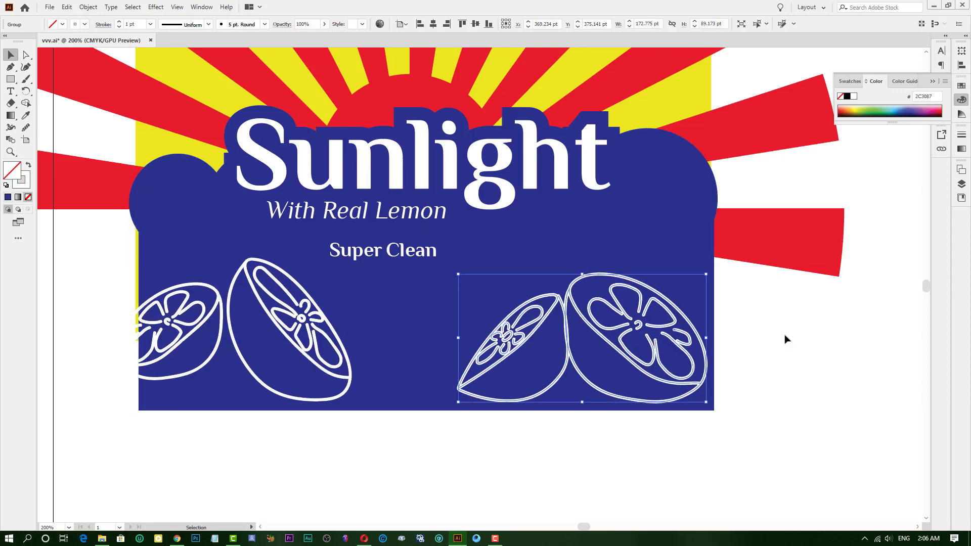
key(ctrl+shift+g)
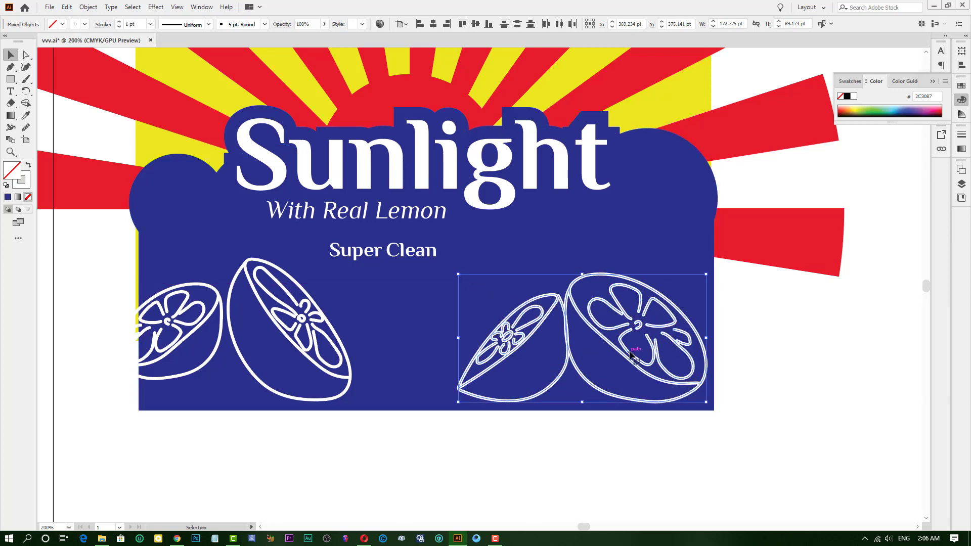
click(232, 293)
Select the Super Clean text, then deselect it.
scroll(232, 293, up, 4)
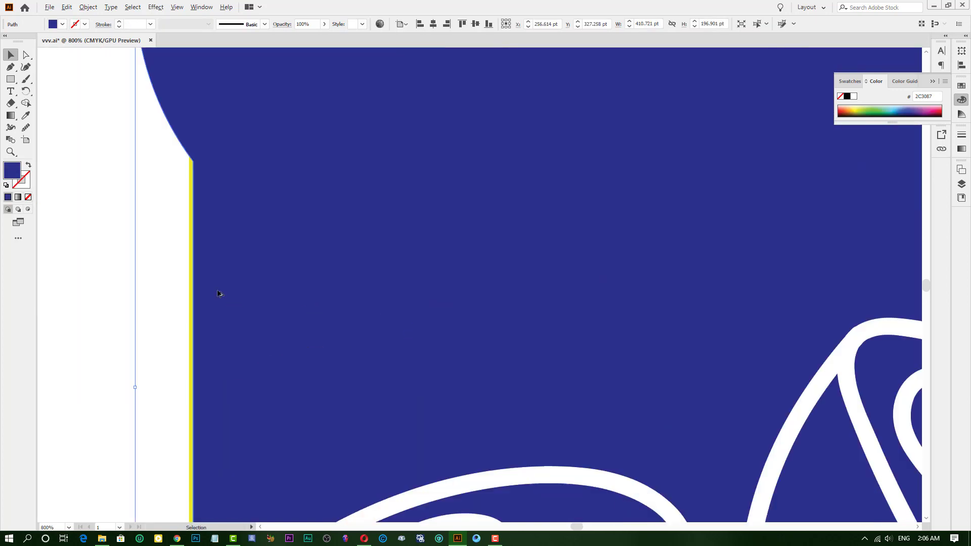
scroll(69, 276, down, 5)
click(377, 280)
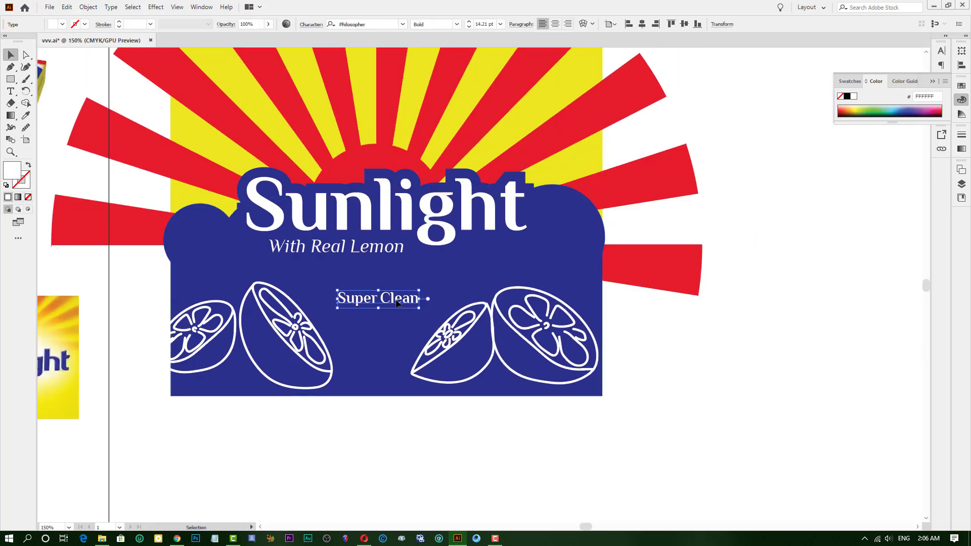
scroll(396, 302, up, 2)
scroll(379, 379, down, 2)
click(388, 440)
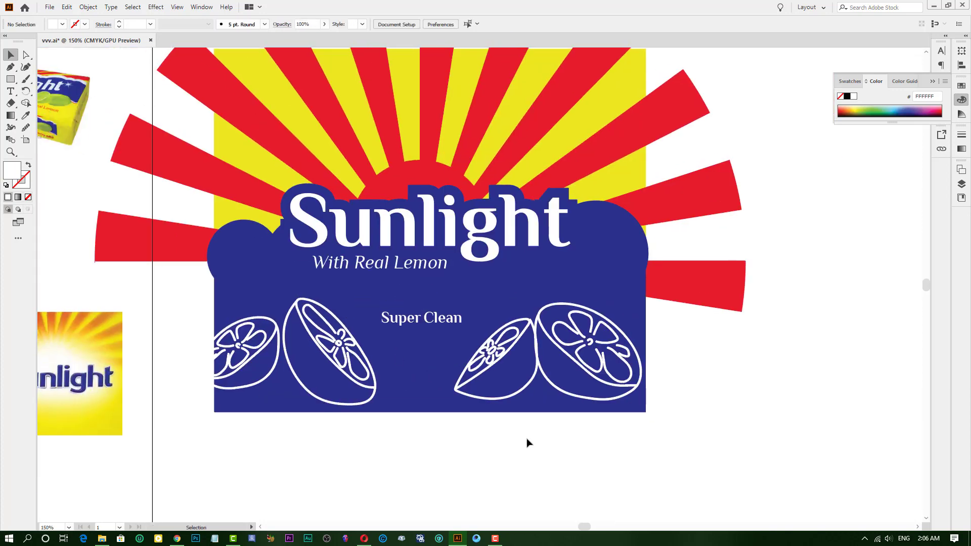
Delete the right lemon group, then undo to restore it.
click(553, 395)
scroll(397, 429, left, 2)
key(Delete)
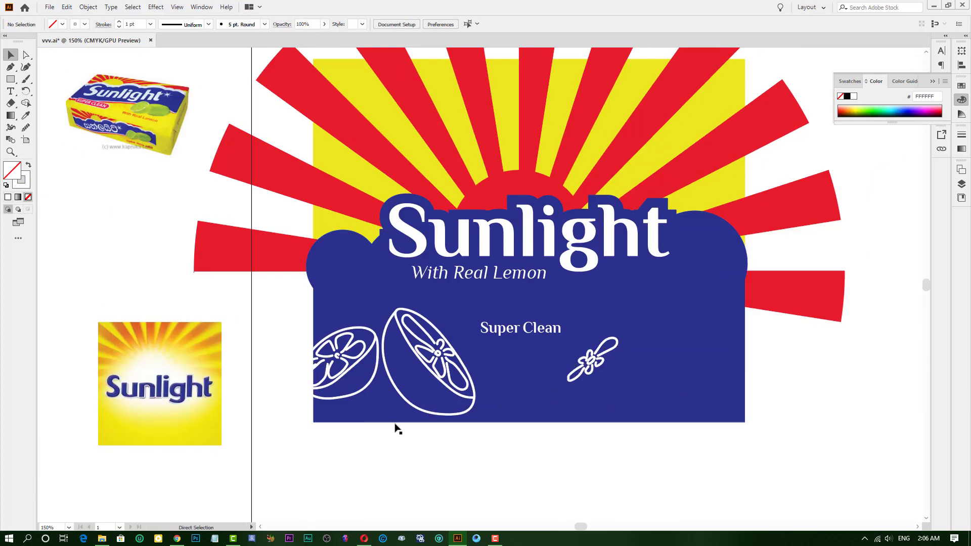
scroll(809, 415, up, 2)
key(ctrl+z)
scroll(808, 395, down, 1)
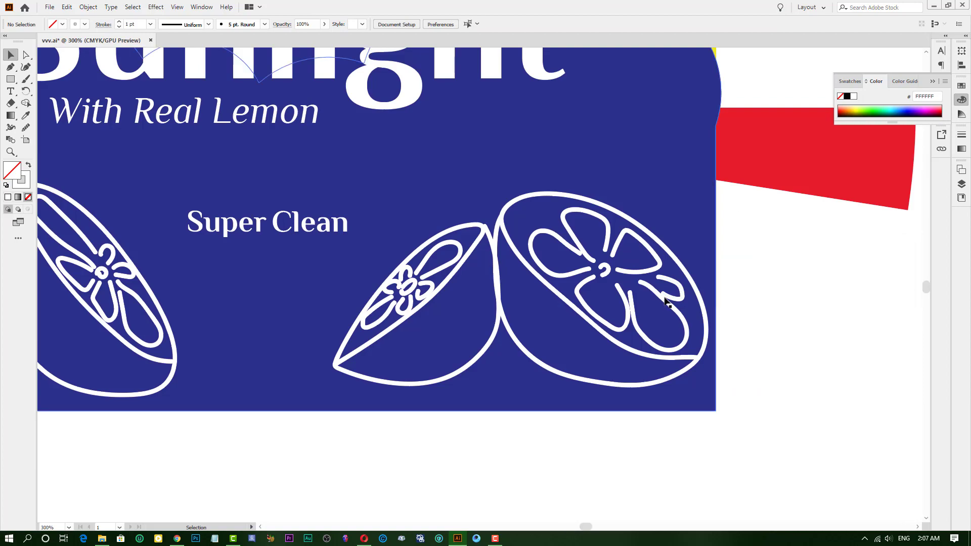
scroll(245, 156, up, 2)
scroll(346, 232, down, 2)
scroll(347, 232, down, 3)
scroll(301, 254, up, 3)
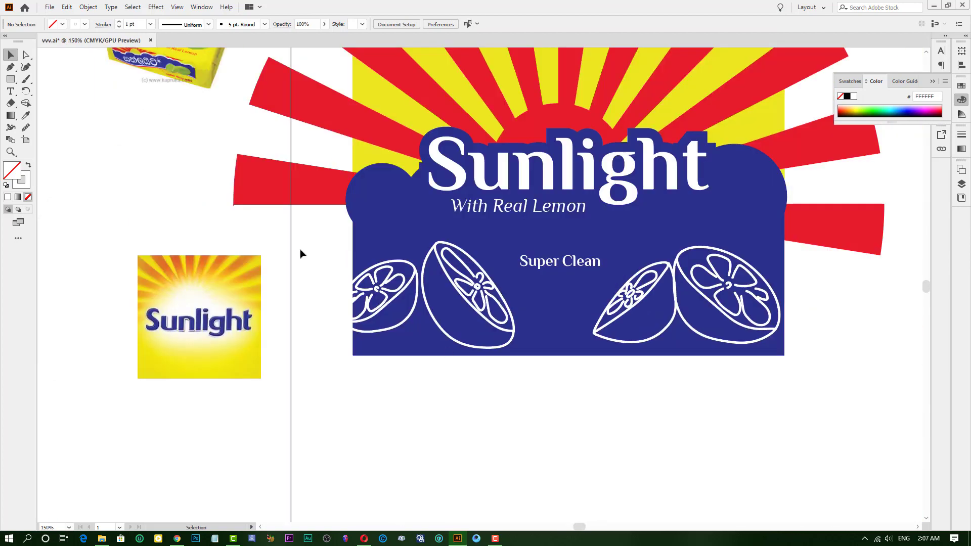
scroll(301, 253, down, 3)
Move the right lemon pair toward the blue panel's bottom-right corner.
click(753, 313)
scroll(569, 329, up, 1)
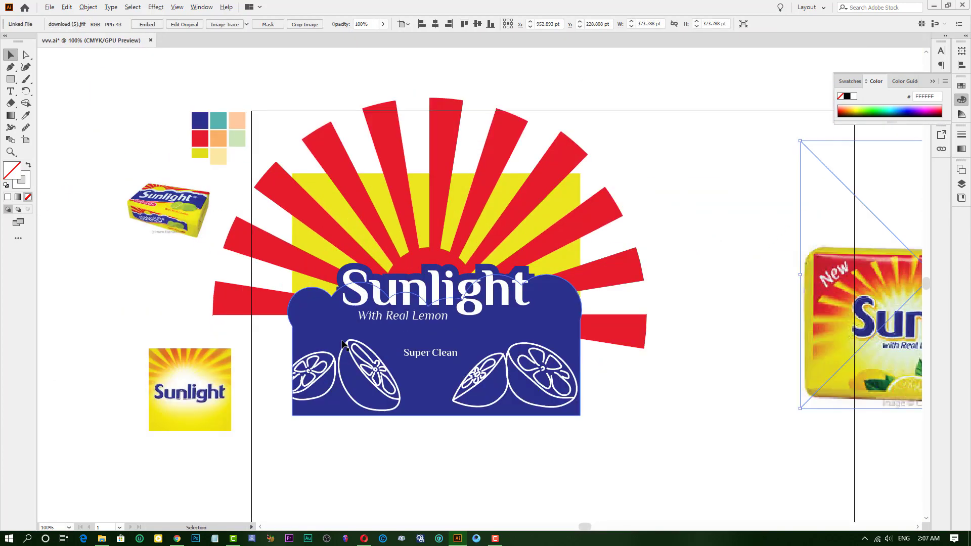
scroll(342, 344, up, 1)
click(349, 315)
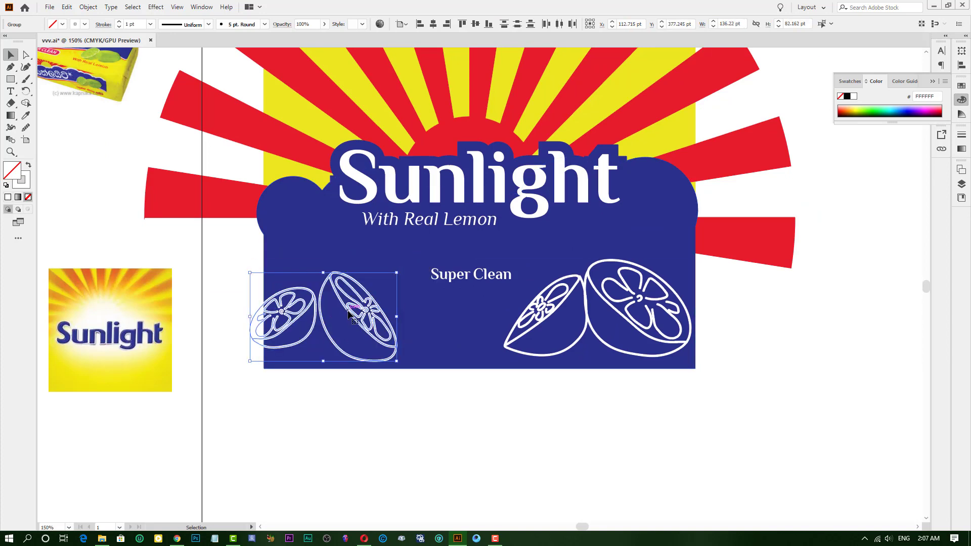
scroll(503, 405, right, 3)
shift+click(433, 288)
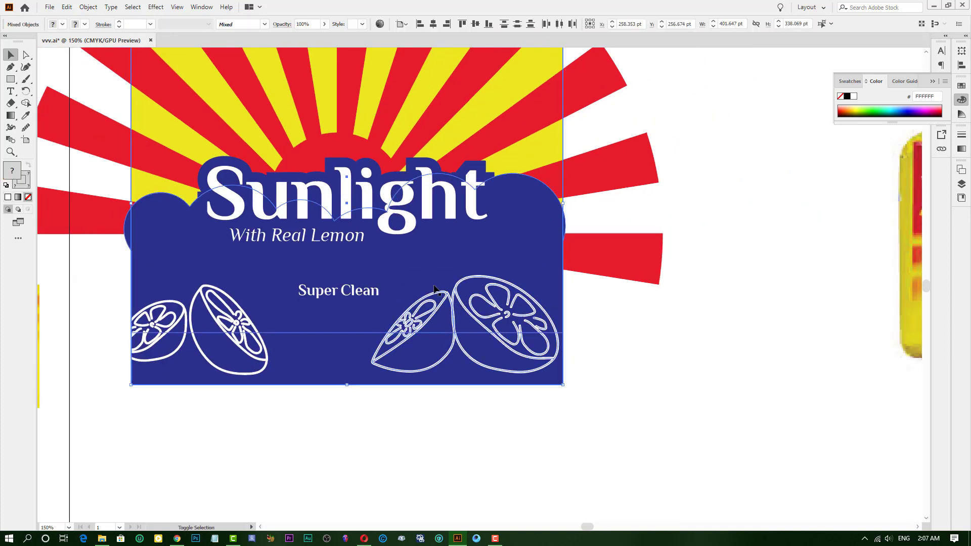
shift+click(385, 348)
drag(458, 315, 481, 335)
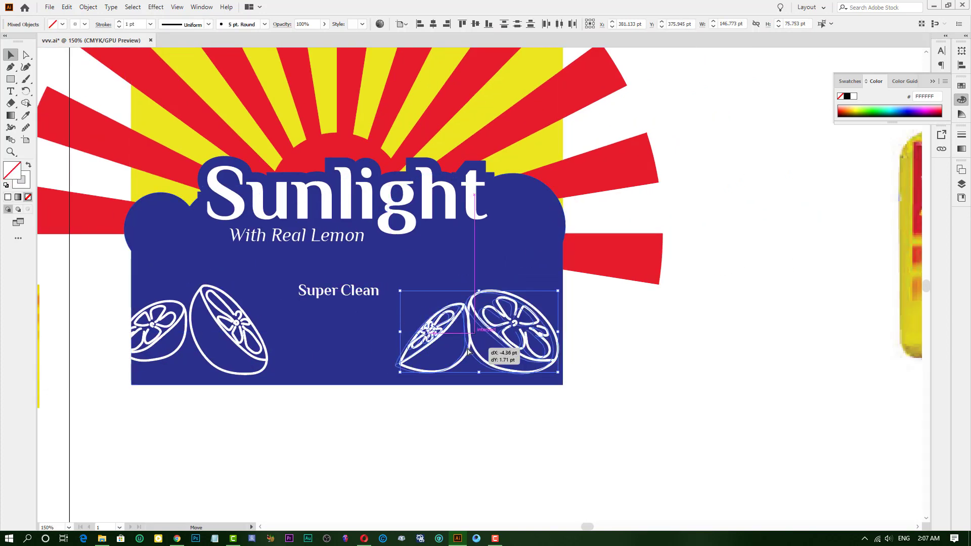
click(494, 396)
key(ctrl+plus)
key(ctrl+minus)
key(ctrl+minus)
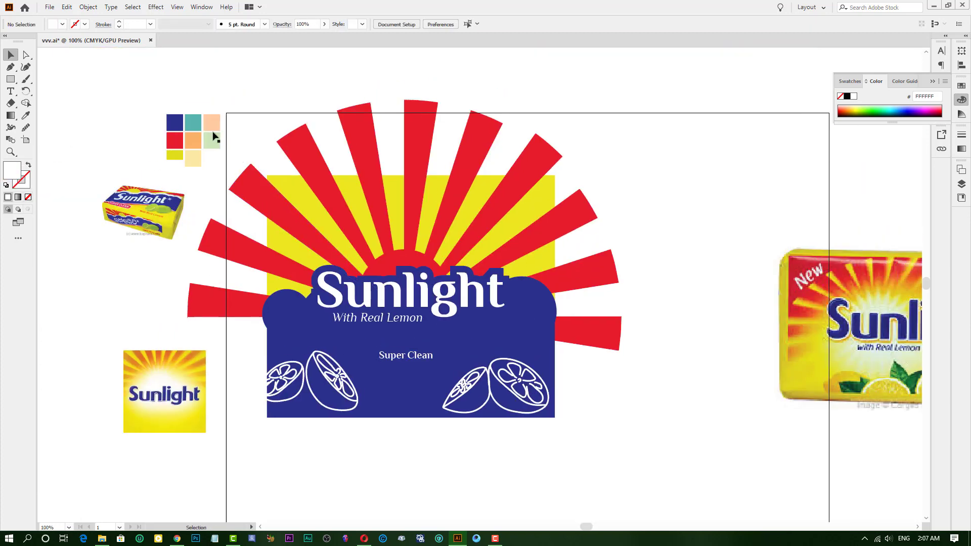
Clip all label artwork to a rectangle over the blue panel, then reposition the cropped label.
key(m)
drag(267, 176, 554, 417)
key(v)
key(ctrl+a)
right_click(325, 226)
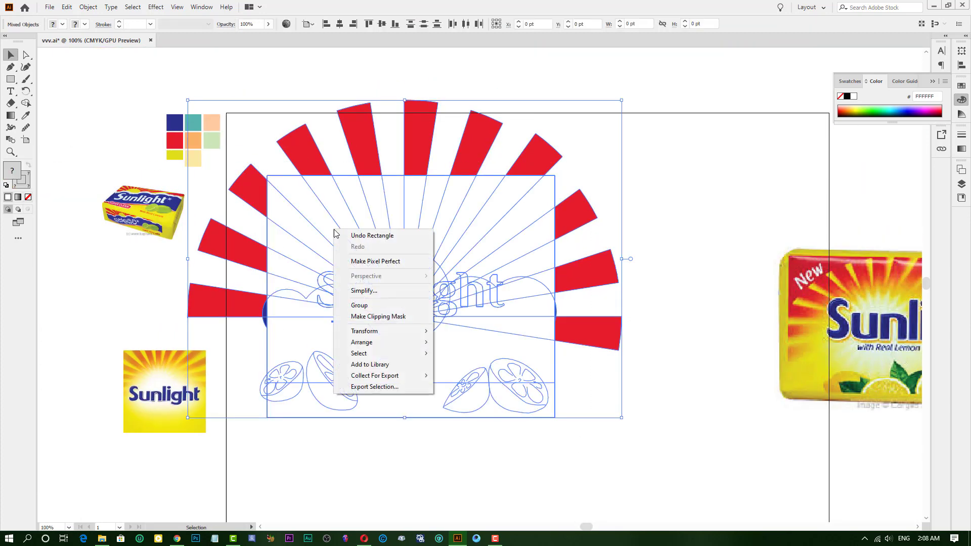
click(347, 316)
click(455, 444)
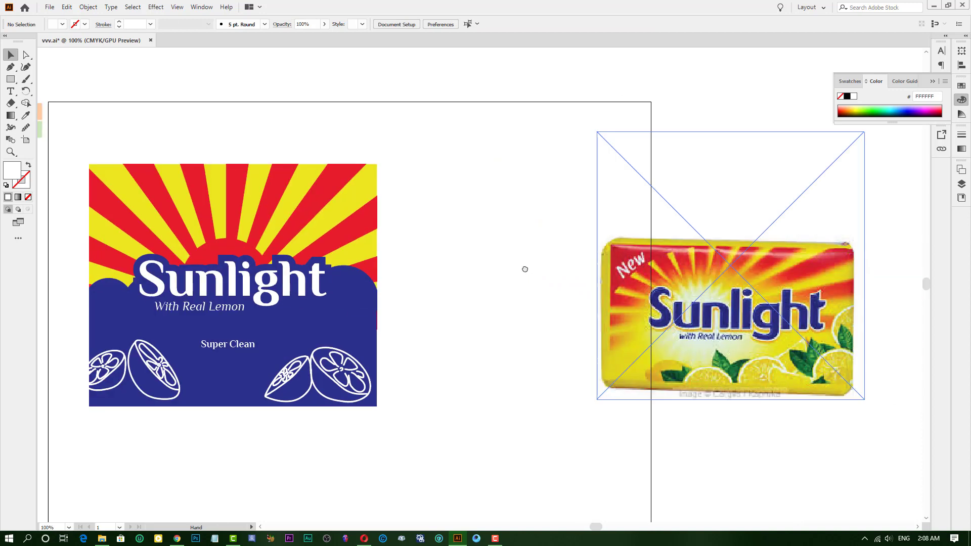
drag(353, 194, 342, 208)
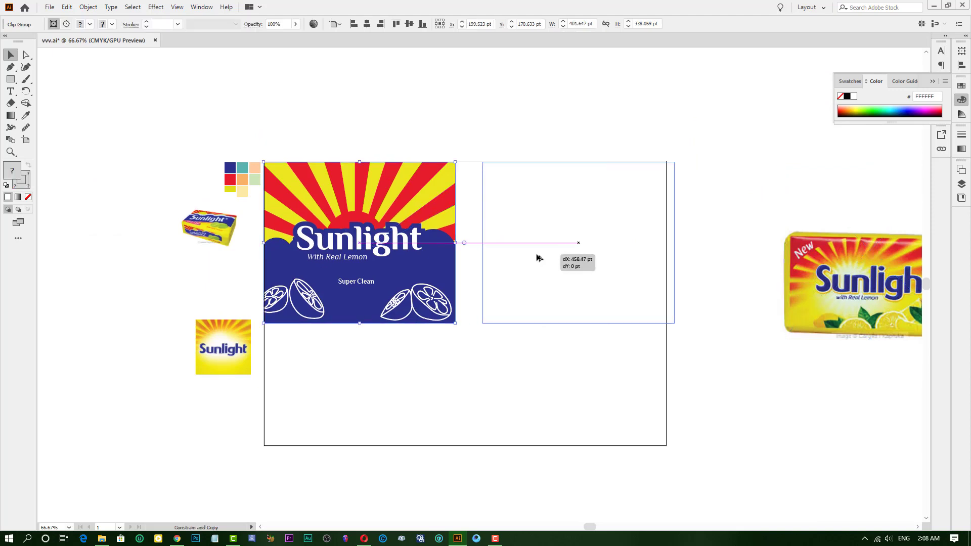
Duplicate the label beside the original and recolour its panel with the teal swatch.
drag(424, 209, 635, 209)
key(ctrl+1)
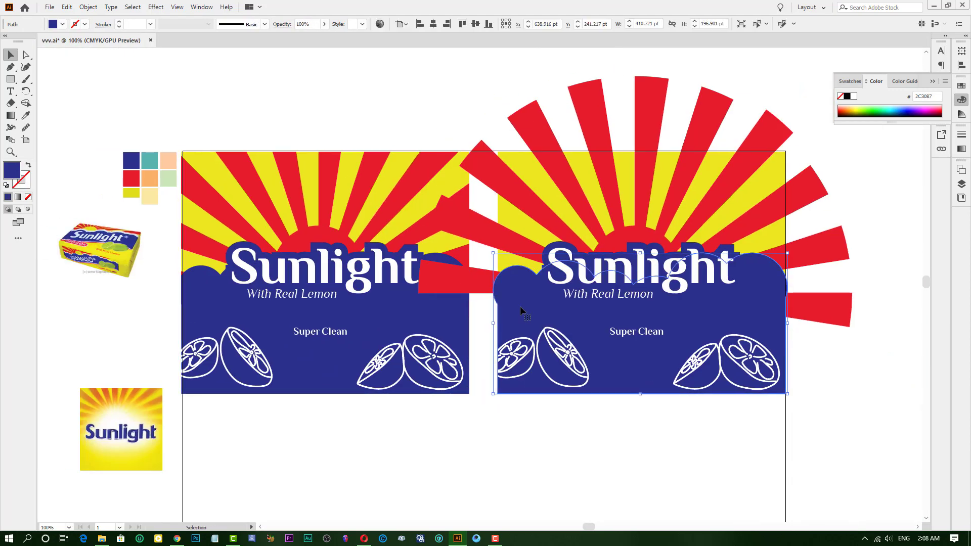
key(i)
click(149, 160)
key(v)
click(460, 137)
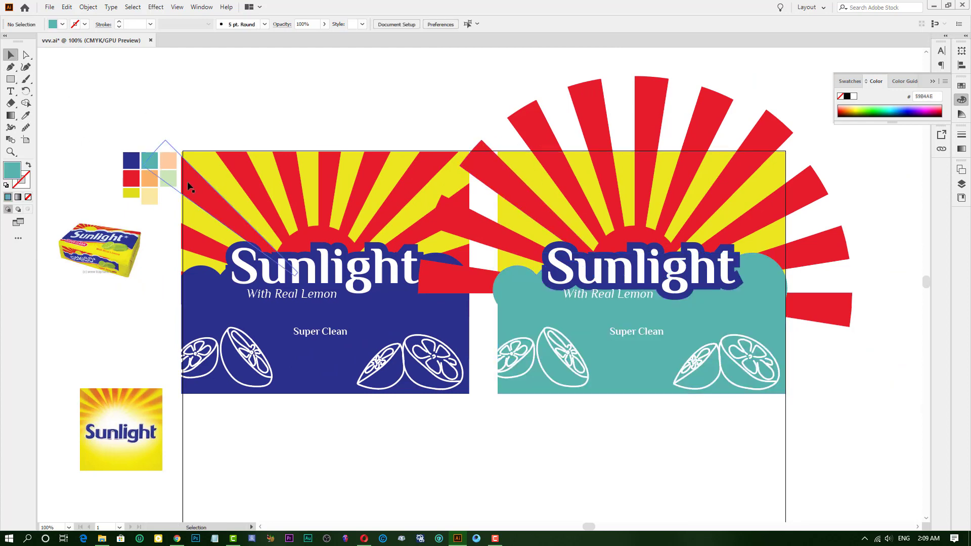
Recolour the copy's sun rays light orange and its sun circle orange from the swatches.
click(518, 124)
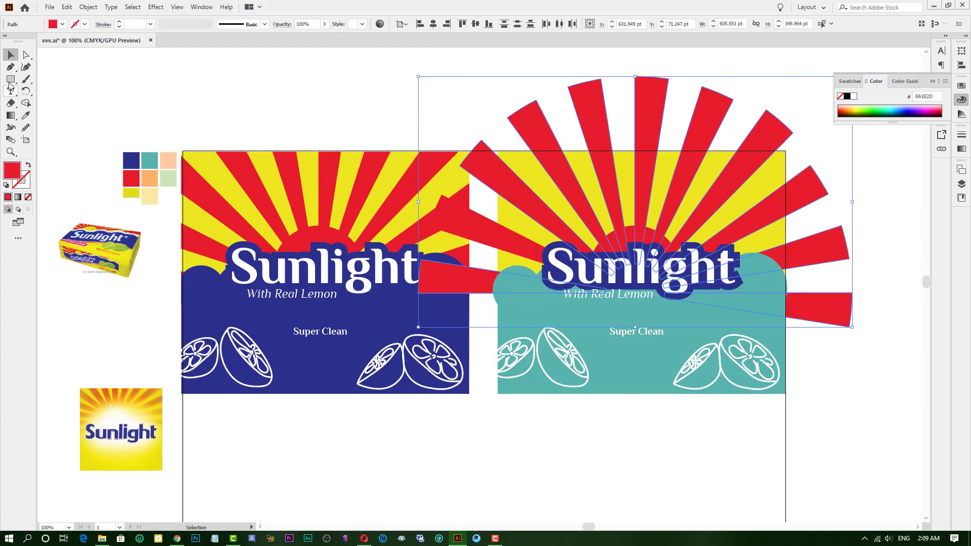
click(25, 115)
click(149, 177)
scroll(397, 165, up, 3)
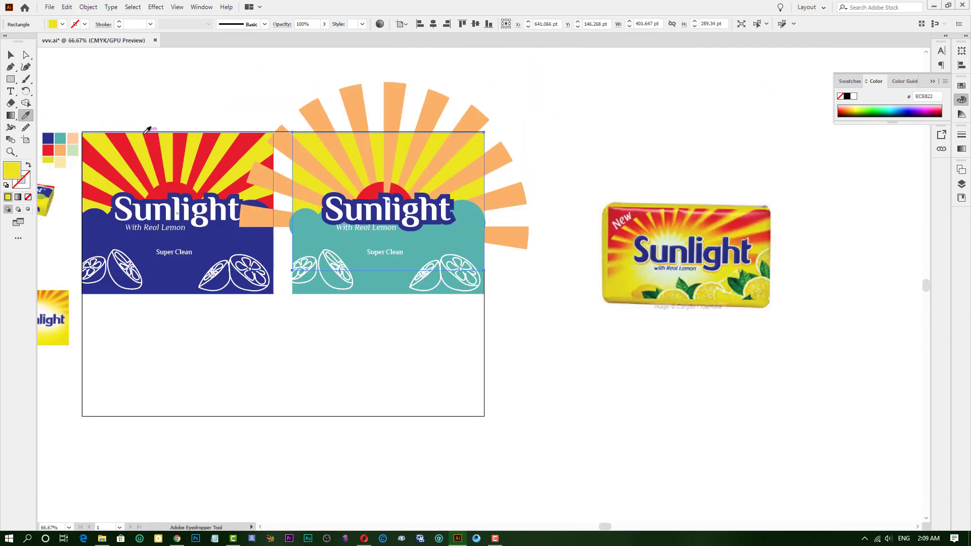
key(ctrl+minus)
key(ctrl+plus)
key(ctrl+plus)
ctrl+click(228, 187)
key(ctrl+plus)
key(ctrl+plus)
key(ctrl+plus)
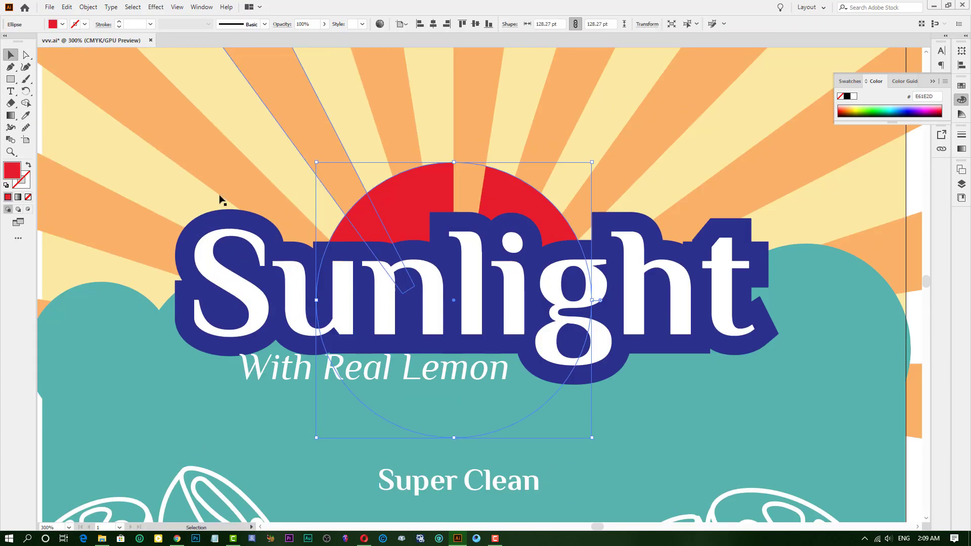
click(10, 54)
Take the teal colour value from the copy's panel colour settings.
scroll(492, 174, down, 5)
scroll(674, 269, up, 2)
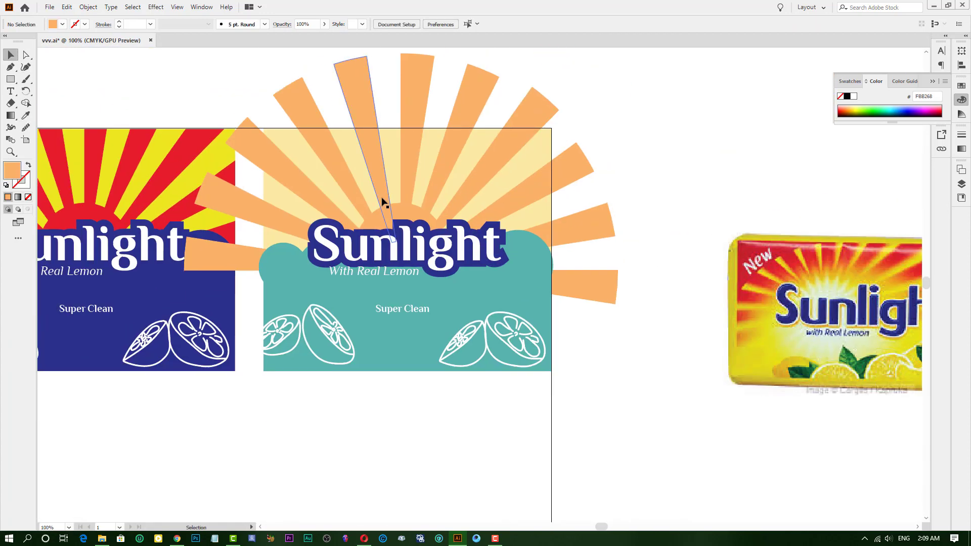
scroll(383, 202, down, 2)
click(445, 252)
scroll(430, 257, up, 2)
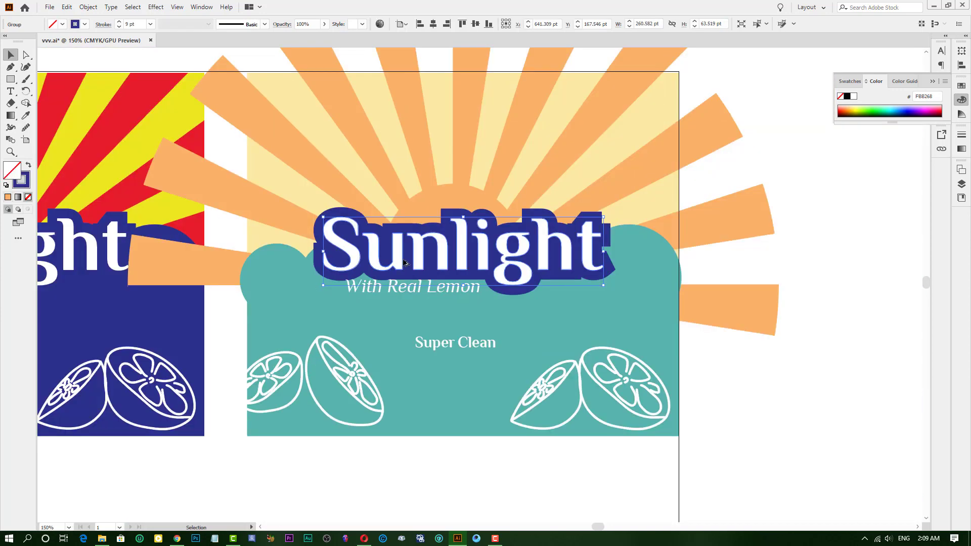
scroll(404, 263, down, 4)
key(ctrl+plus)
key(ctrl+plus)
key(ctrl+plus)
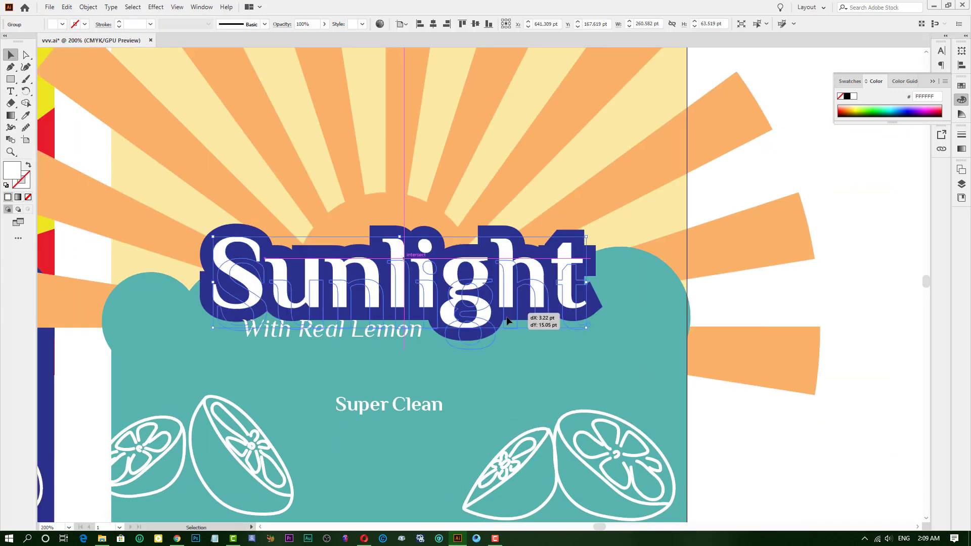
click(151, 304)
double_click(12, 169)
key(ctrl+v)
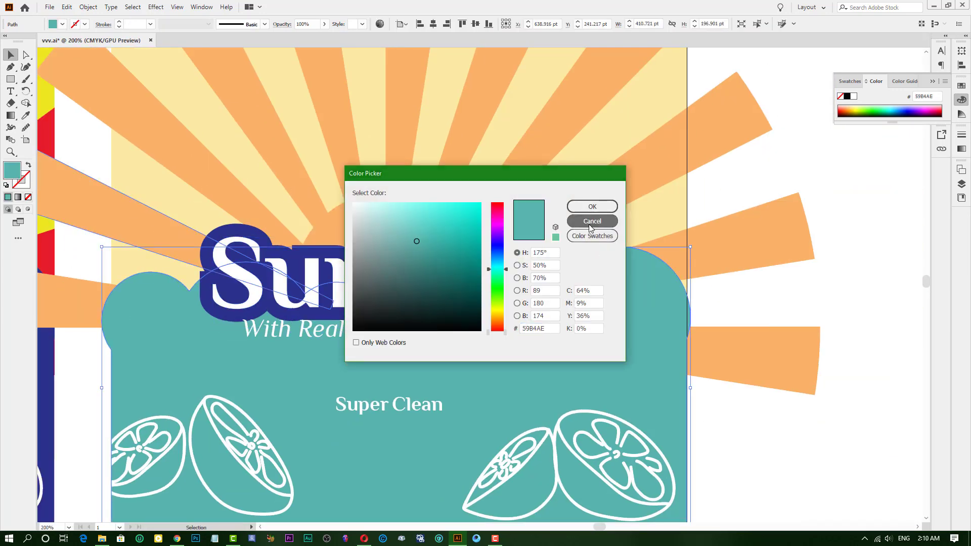
click(590, 227)
Apply the teal value to the Sunlight title outline and select the copied artwork.
click(238, 273)
double_click(21, 180)
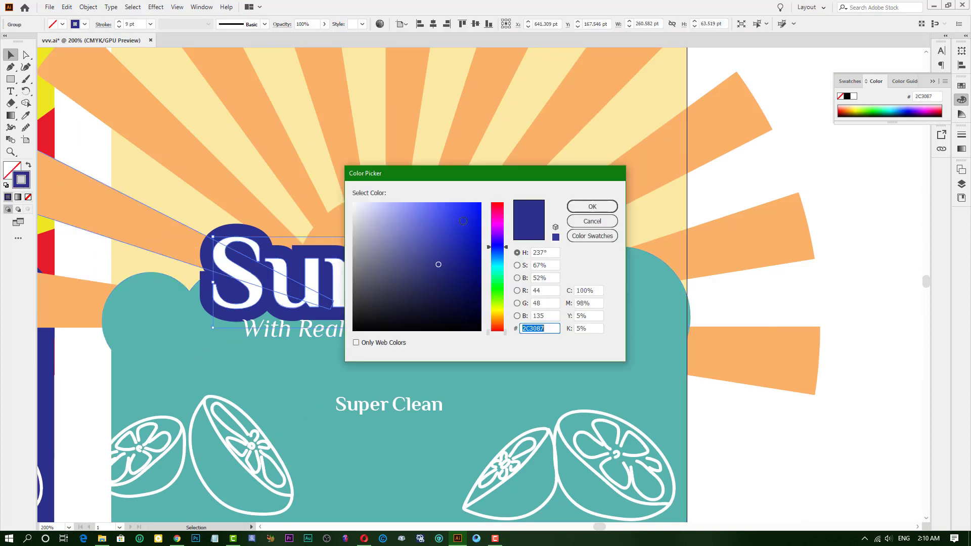
key(Return)
key(ctrl+minus)
key(ctrl+minus)
key(ctrl+minus)
key(ctrl+plus)
Crop the copied label artwork to its rectangle so the rays no longer overflow.
right_click(397, 205)
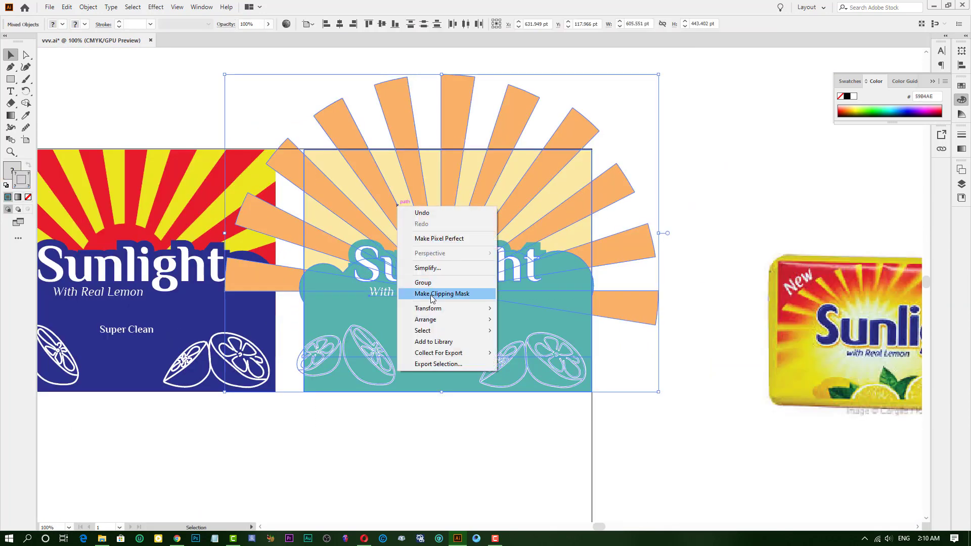
click(432, 294)
mouse_move(390, 422)
mouse_down()
mouse_move(453, 399)
mouse_move(496, 420)
mouse_move(466, 421)
mouse_move(666, 442)
mouse_move(481, 394)
mouse_up()
key(ctrl+minus)
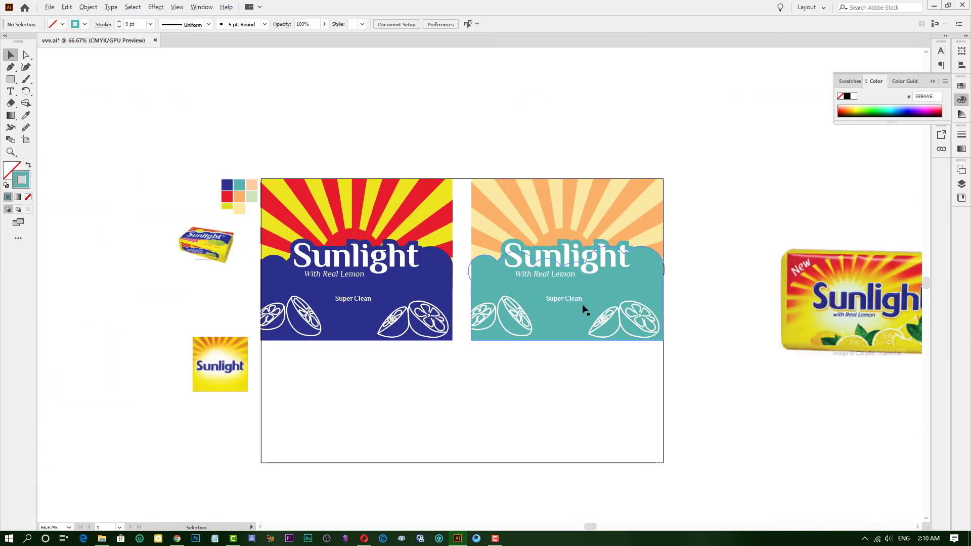
key(ctrl+plus)
key(ctrl+plus)
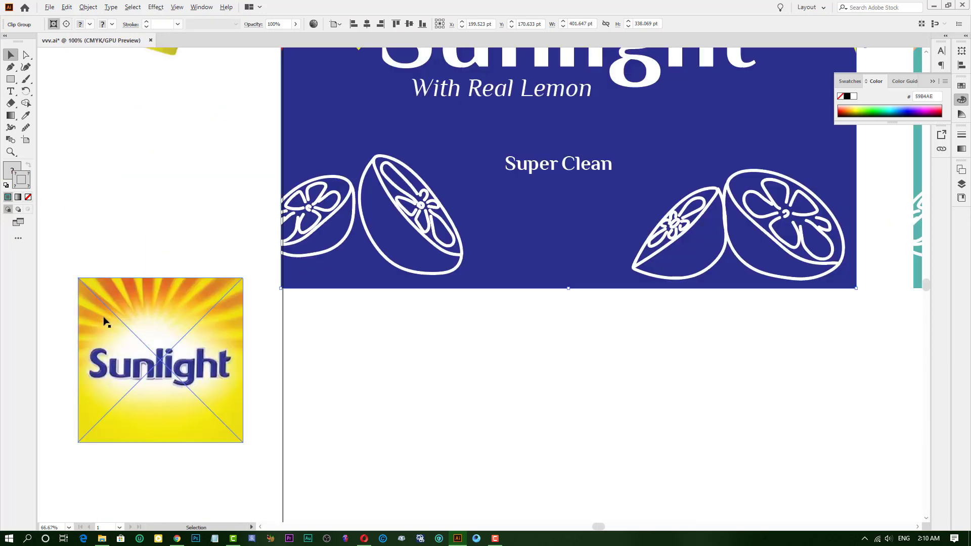
key(ctrl+minus)
scroll(472, 373, right, 5)
Move the pack image onto the blue label.
right_click(341, 267)
mouse_move(137, 174)
mouse_down()
mouse_move(341, 267)
mouse_move(86, 254)
mouse_up()
key(Escape)
scroll(342, 279, up, 3)
scroll(342, 279, down, 3)
scroll(87, 253, left, 2)
scroll(455, 253, down, 2)
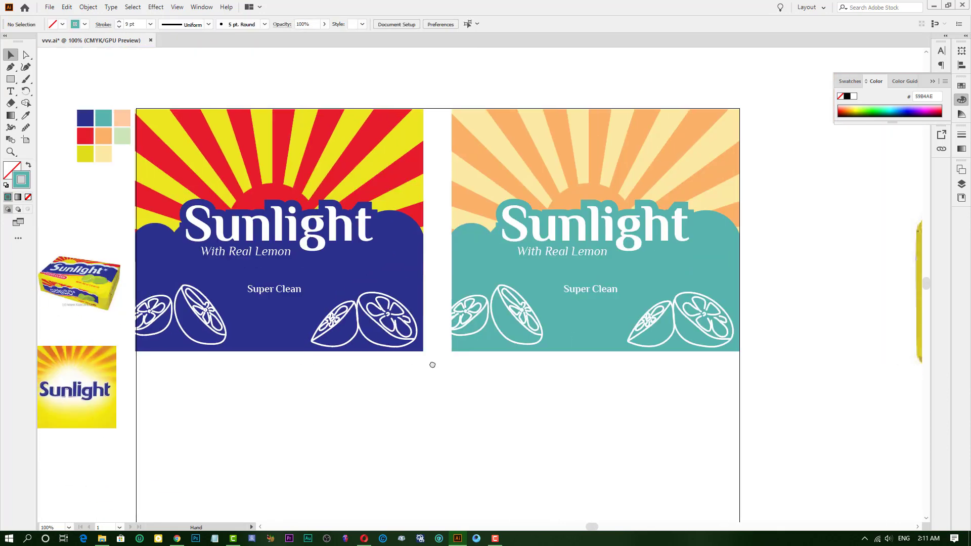
scroll(566, 247, right, 2)
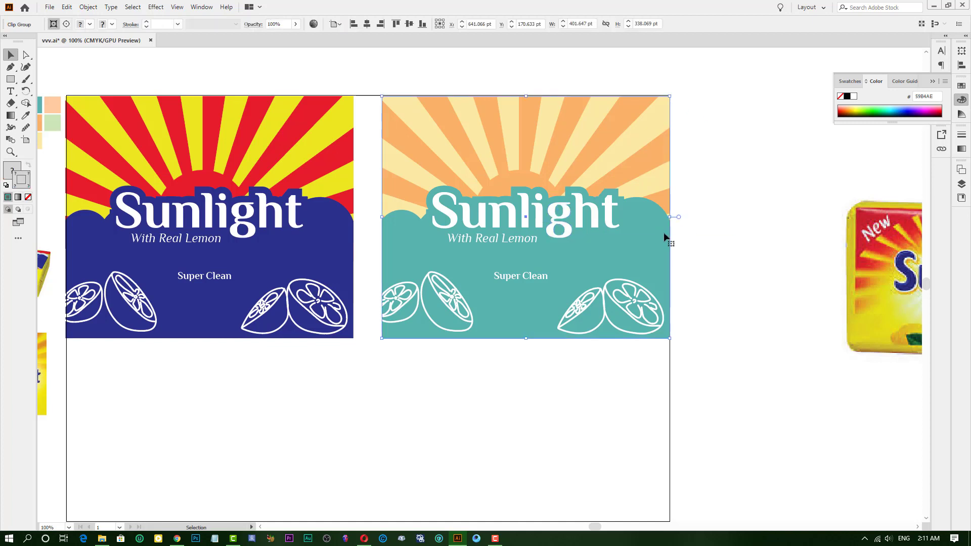
Place a straight-down duplicate of the teal label beneath it.
scroll(556, 303, left, 2)
scroll(522, 355, right, 2)
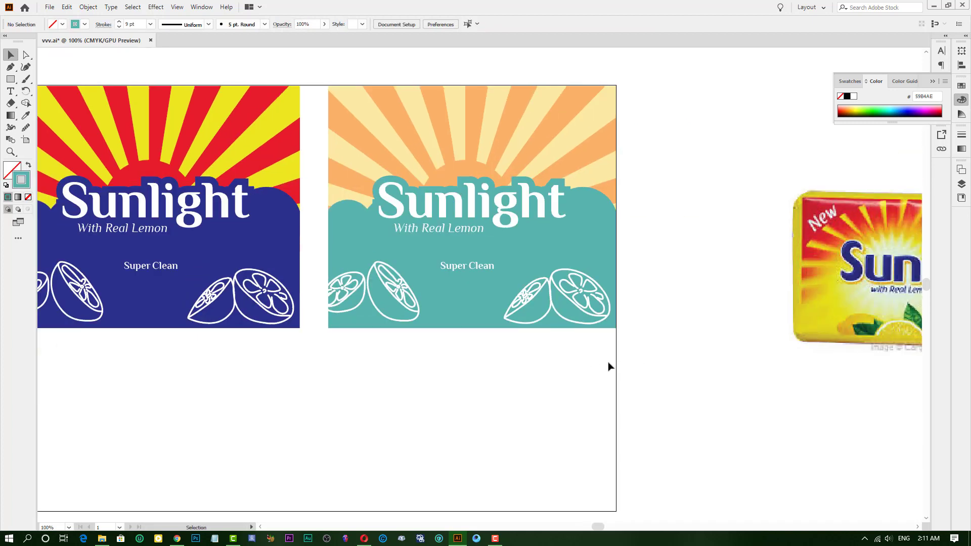
scroll(364, 351, left, 1)
scroll(377, 357, down, 2)
scroll(376, 356, up, 2)
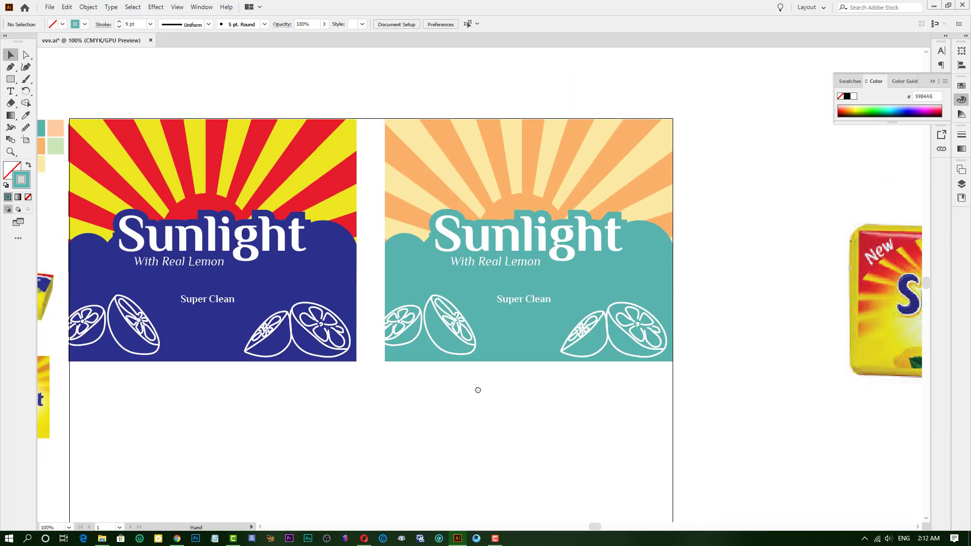
scroll(476, 390, down, 1)
scroll(476, 390, left, 2)
scroll(598, 372, right, 2)
scroll(598, 372, up, 1)
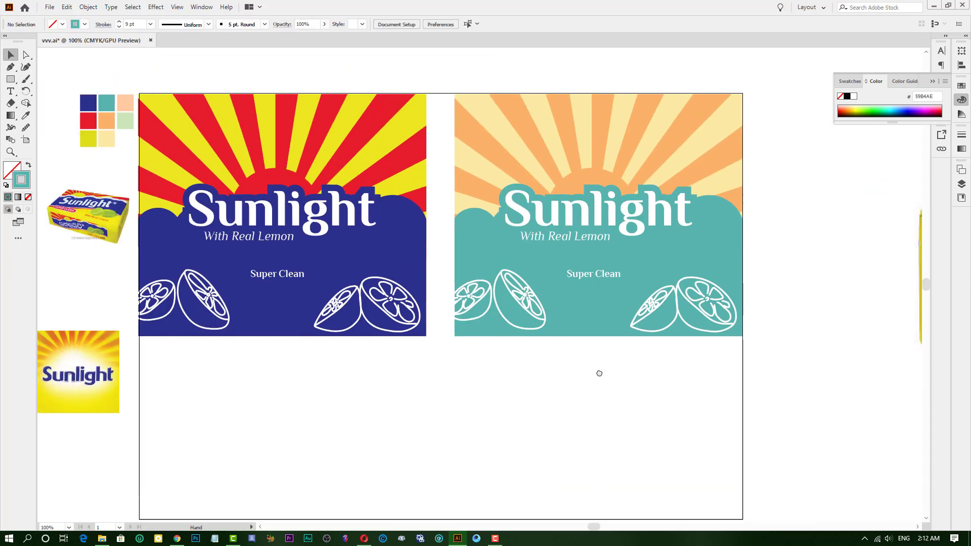
scroll(526, 396, down, 1)
scroll(722, 210, right, 3)
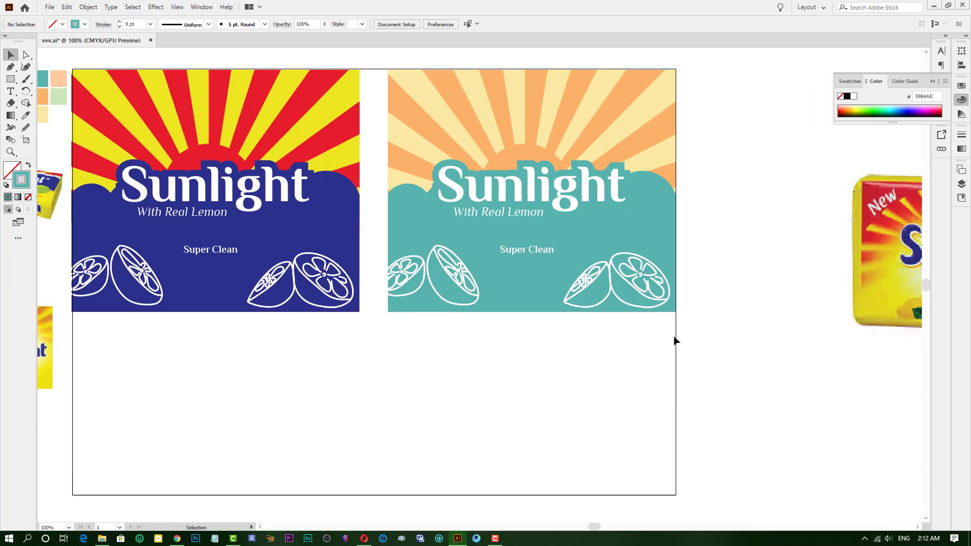
drag(451, 152, 451, 394)
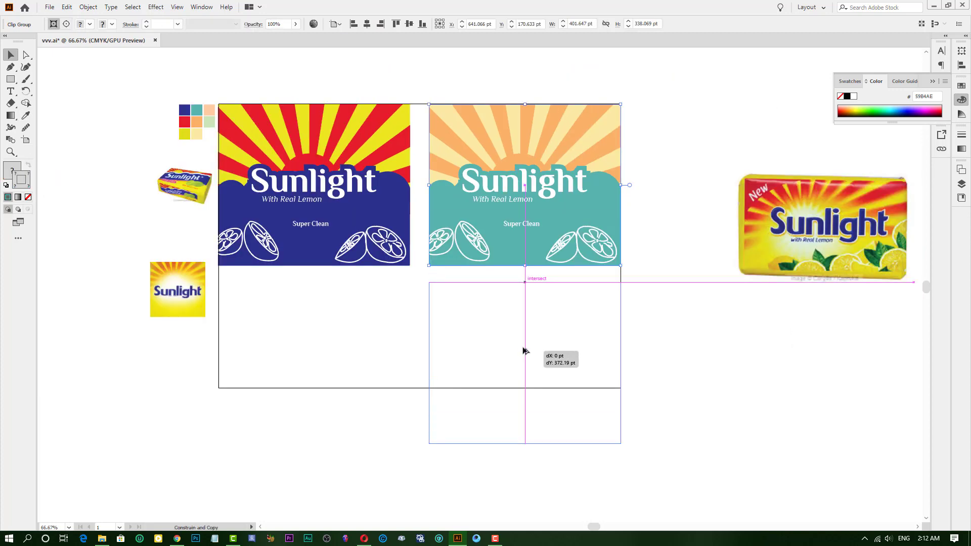
scroll(506, 303, up, 3)
scroll(504, 303, down, 2)
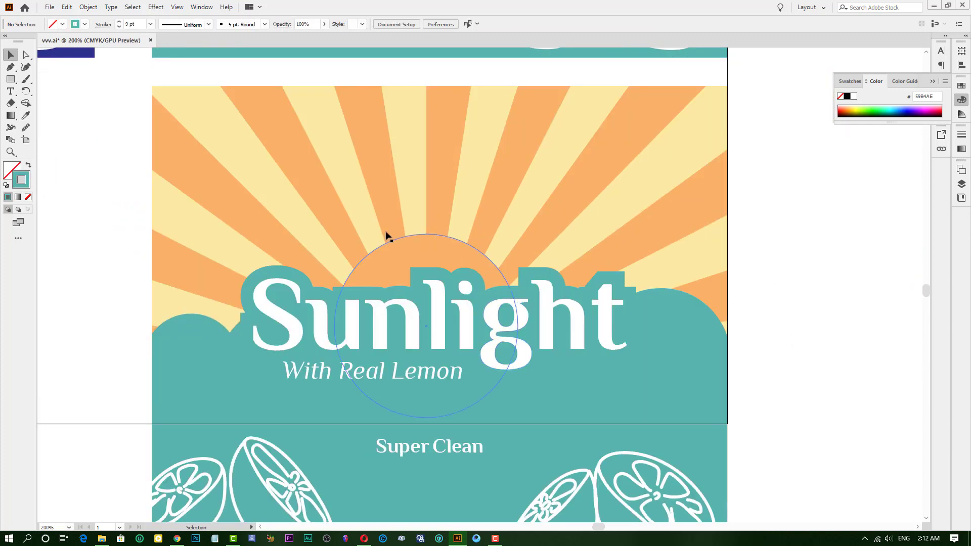
Colour the third copy's sun rays with the light peach swatch.
scroll(538, 309, down, 3)
scroll(537, 307, up, 1)
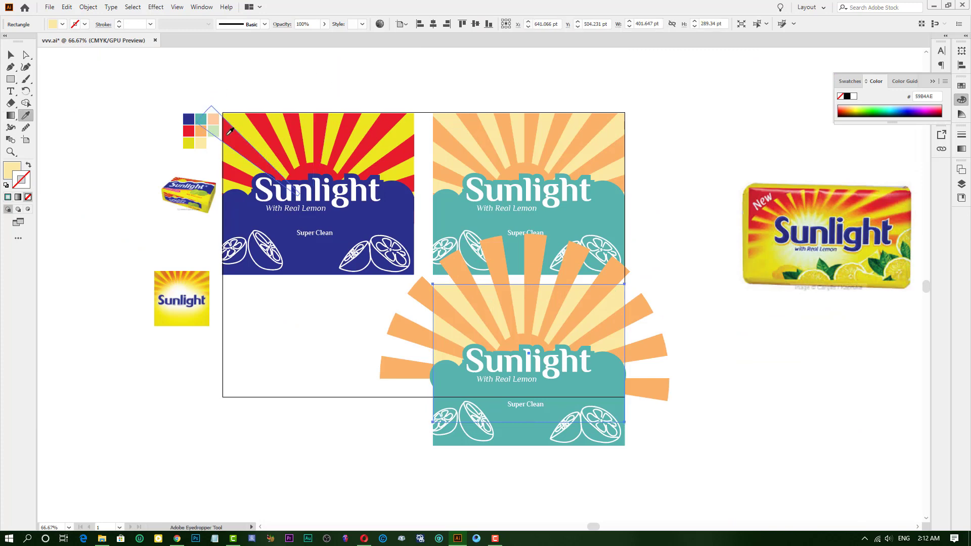
scroll(283, 185, up, 1)
click(479, 428)
scroll(479, 428, down, 2)
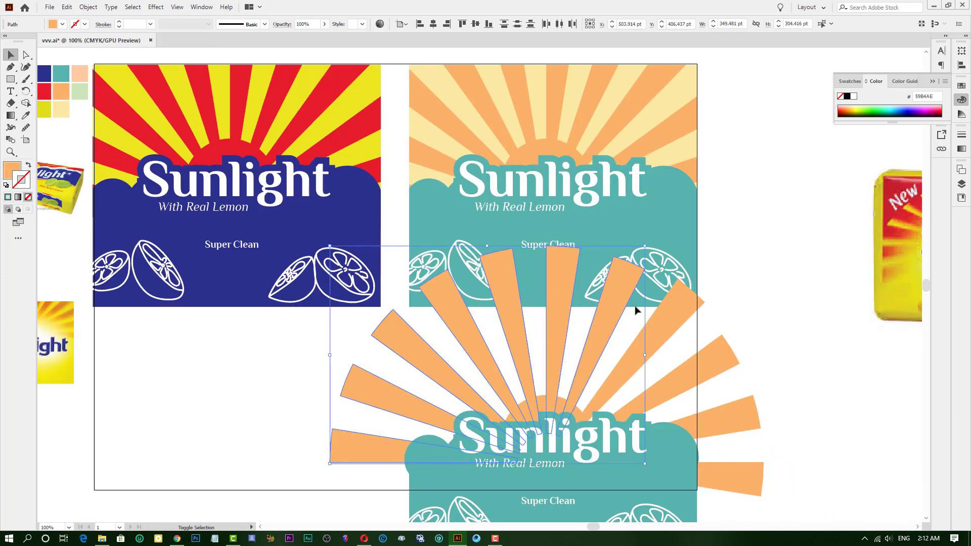
drag(328, 465, 754, 472)
scroll(505, 303, up, 3)
key(i)
scroll(87, 140, up, 2)
click(83, 71)
scroll(87, 101, down, 5)
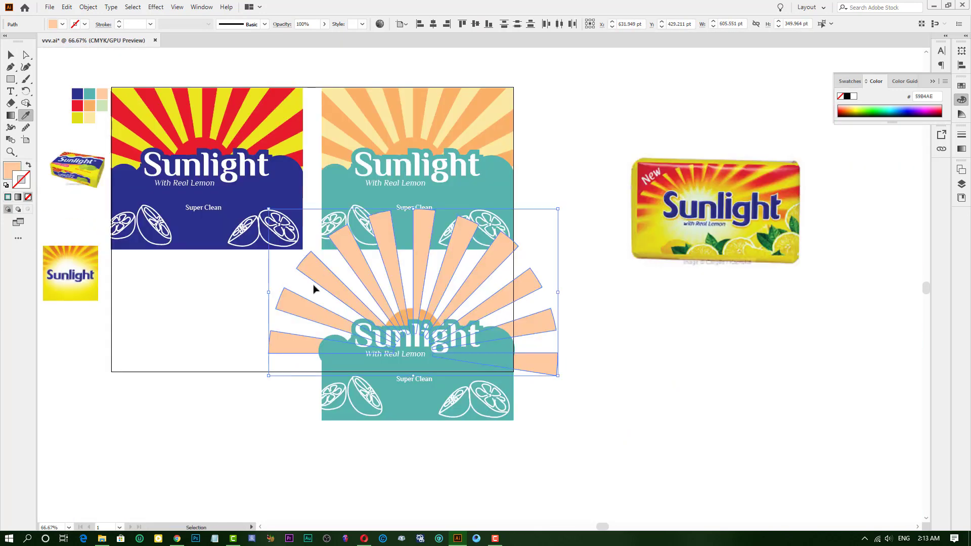
Fill the copy's background panel with the light green swatch.
key(v)
click(361, 337)
key(i)
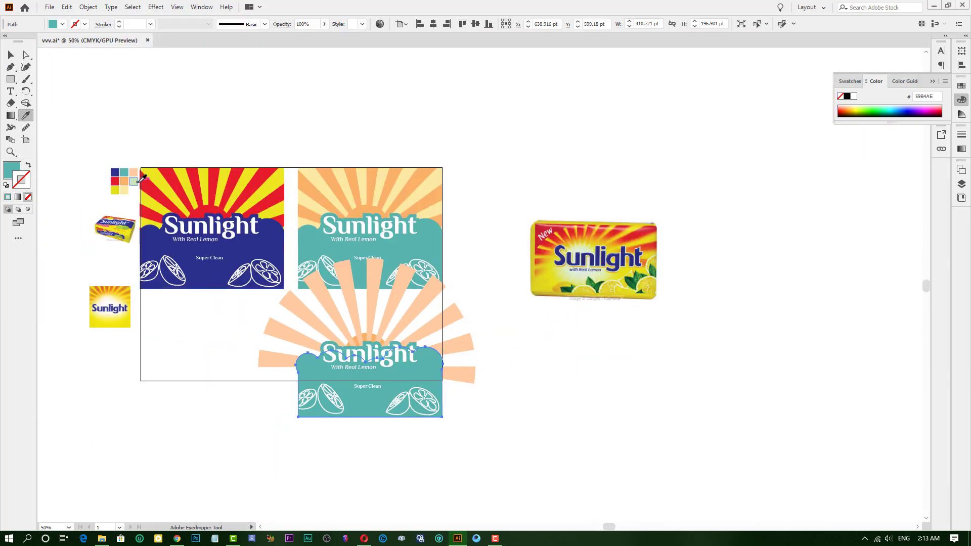
click(99, 105)
key(v)
click(167, 411)
scroll(305, 431, up, 2)
Delete the lemon drawings from both sides of the label.
drag(304, 431, 216, 448)
key(Delete)
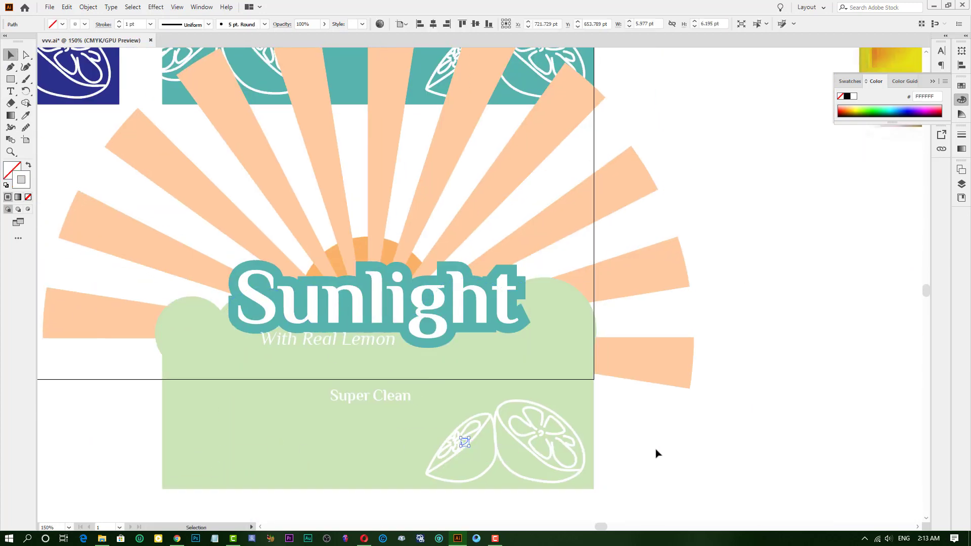
scroll(656, 452, down, 2)
click(427, 390)
key(Delete)
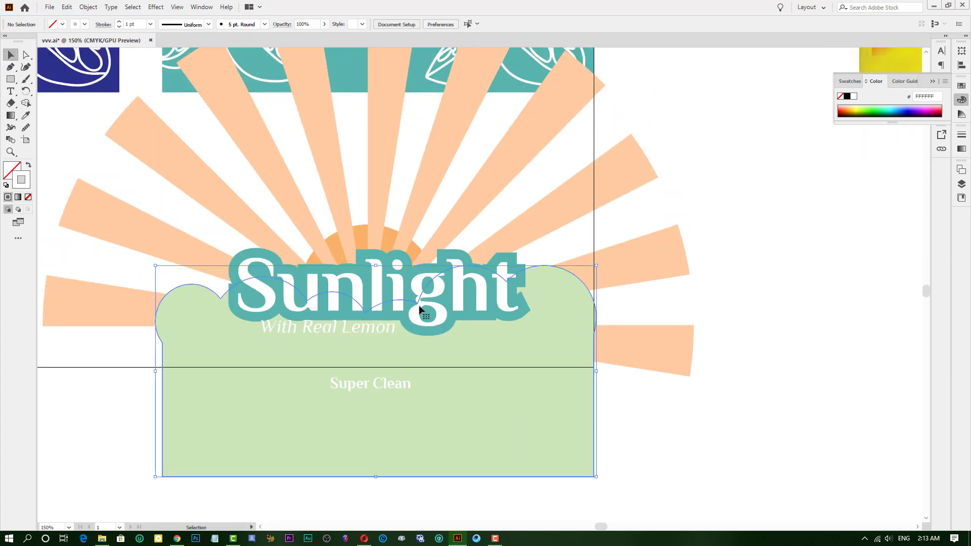
scroll(427, 429, up, 1)
Set the Sunlight title outline to #CCE5BB, then view the Sunlight reference PDF.
click(424, 279)
double_click(21, 179)
click(592, 221)
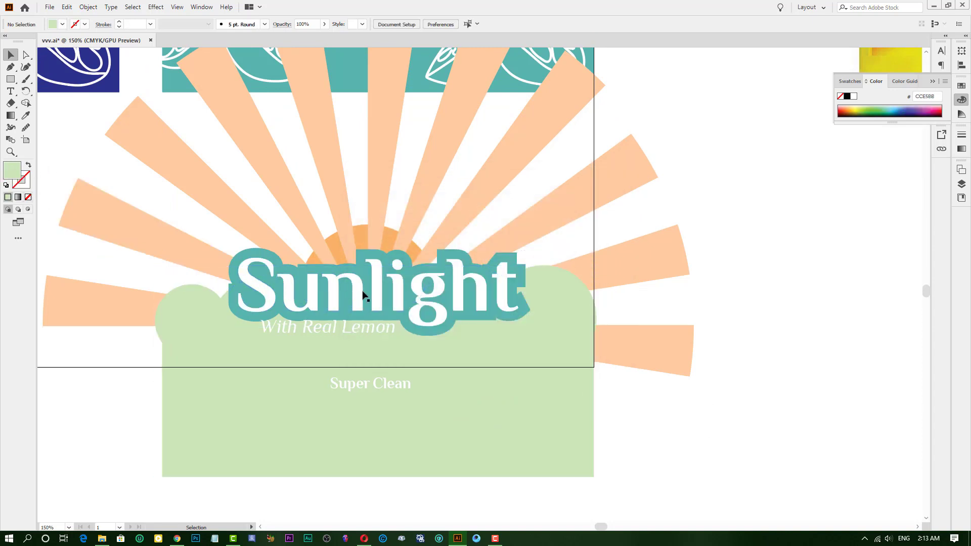
double_click(21, 179)
text(CCE5BB)
click(575, 207)
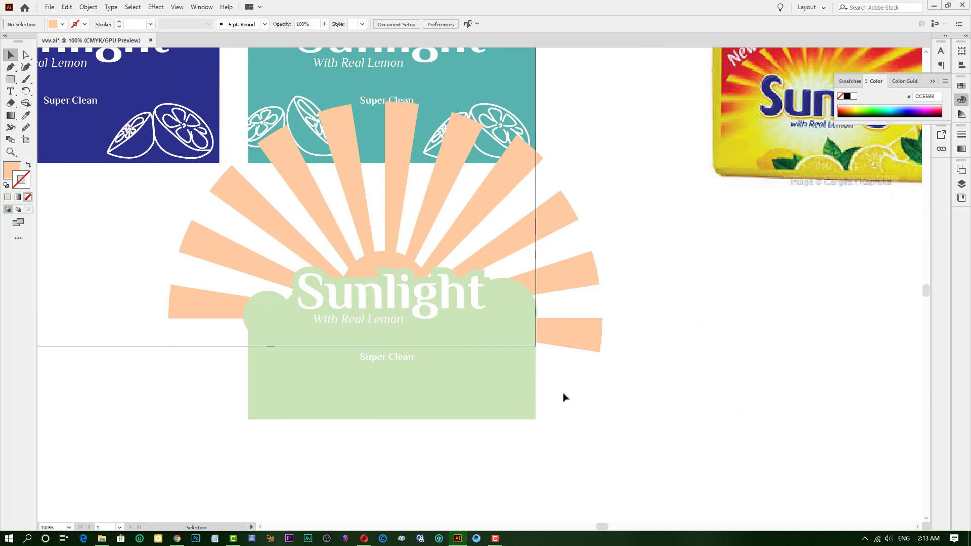
click(356, 308)
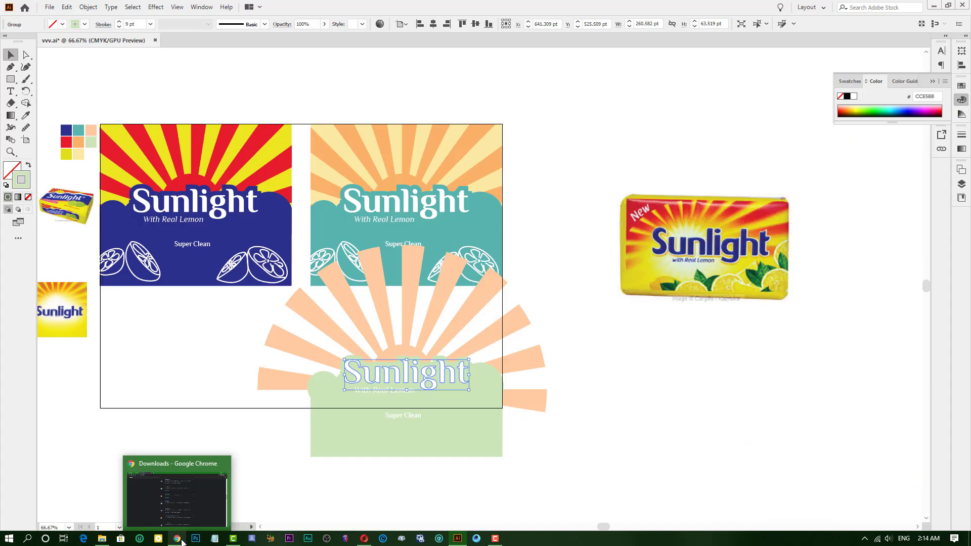
click(182, 541)
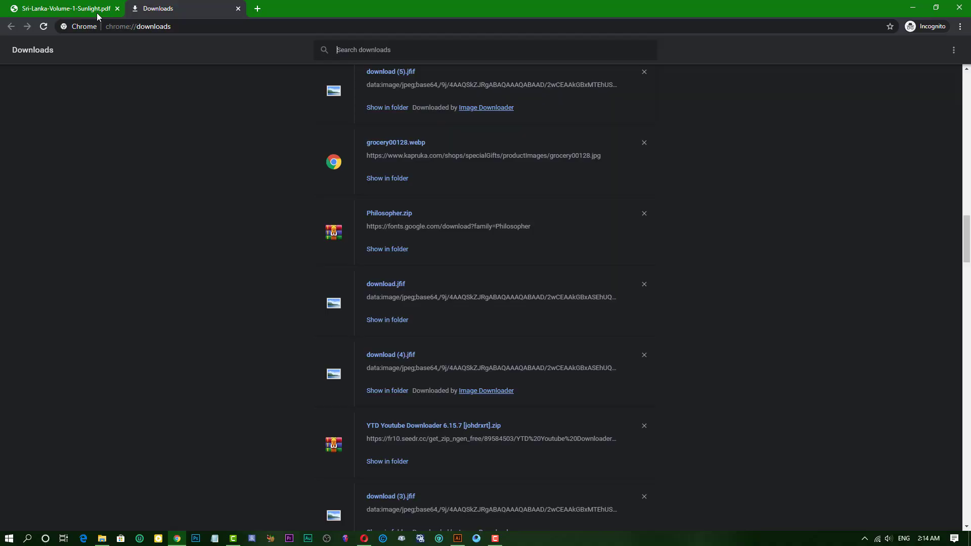
click(63, 9)
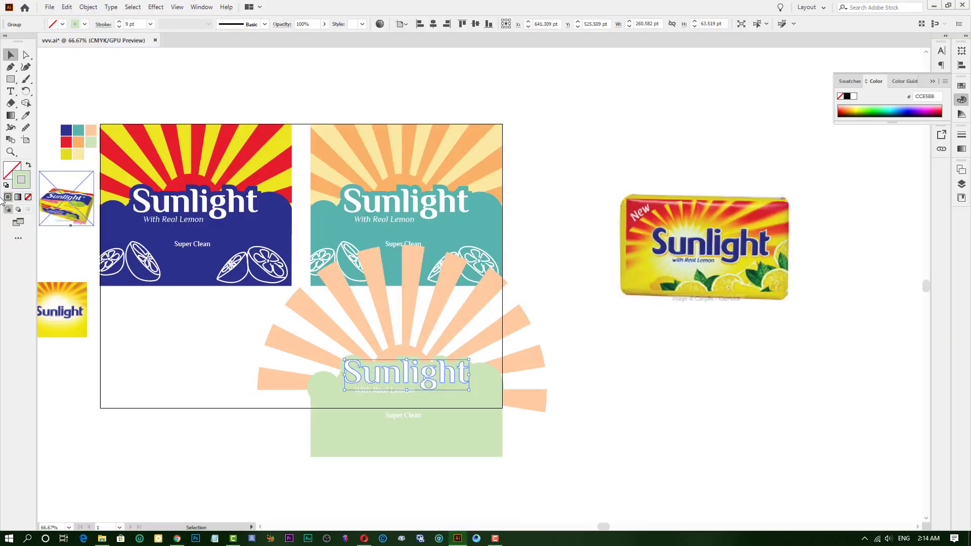
Fill the lower Sunlight title with dark grey #565656.
click(286, 459)
scroll(348, 388, up, 2)
click(354, 374)
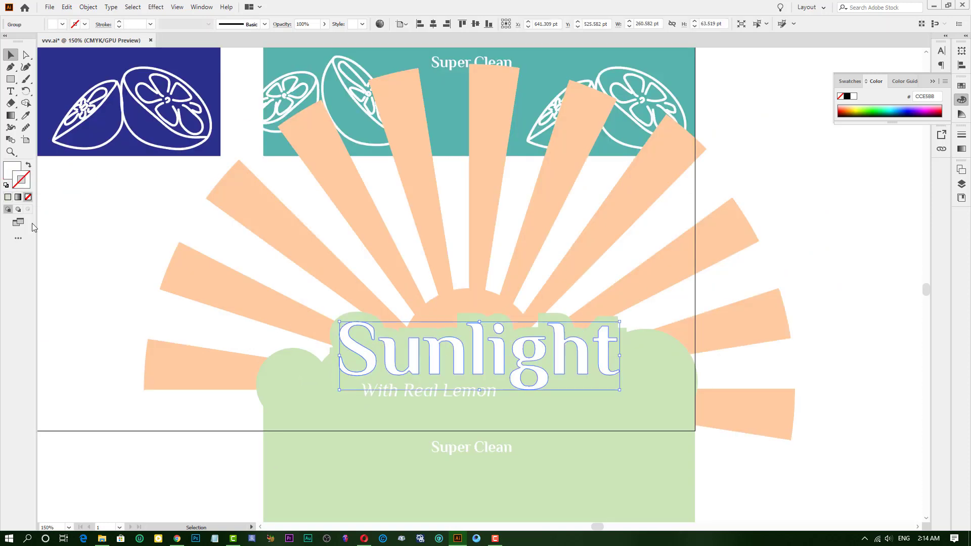
double_click(12, 171)
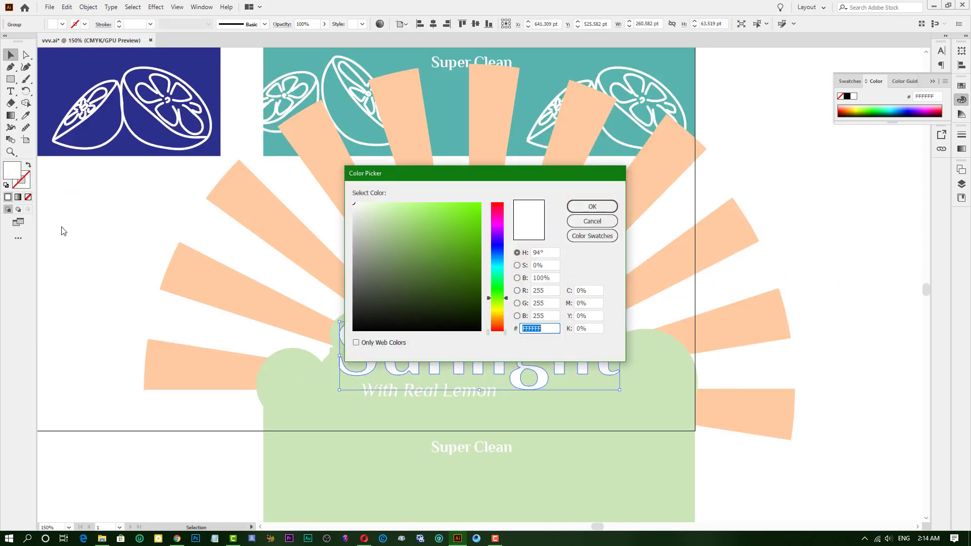
click(592, 206)
double_click(11, 171)
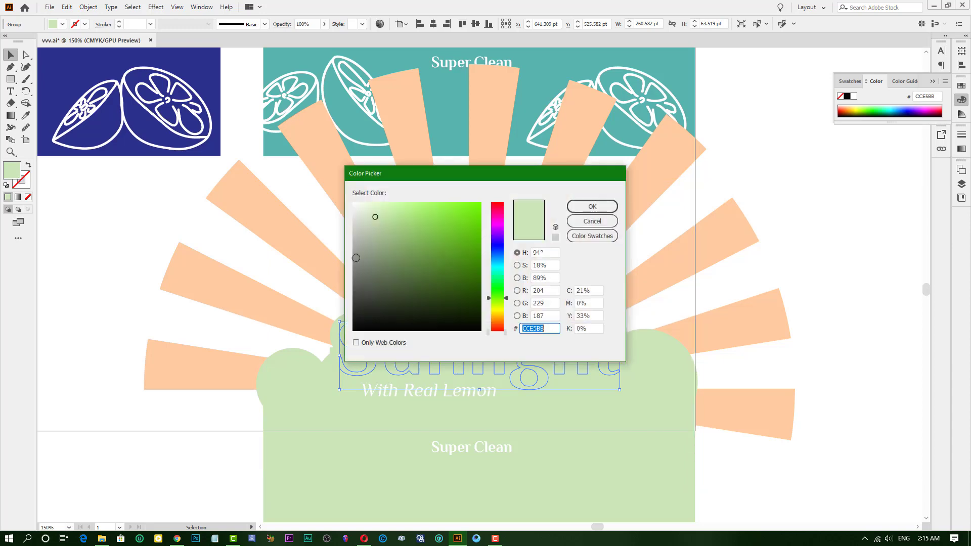
drag(354, 250, 339, 279)
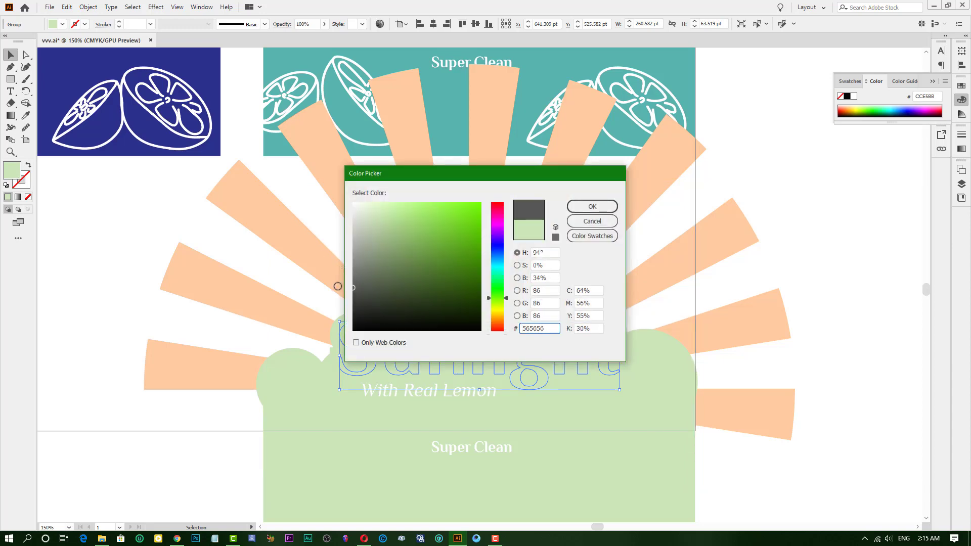
click(592, 207)
Give the With Real Lemon and Super Clean texts the same dark grey fill.
scroll(428, 396, up, 3)
click(427, 396)
scroll(427, 396, down, 3)
shift+click(455, 413)
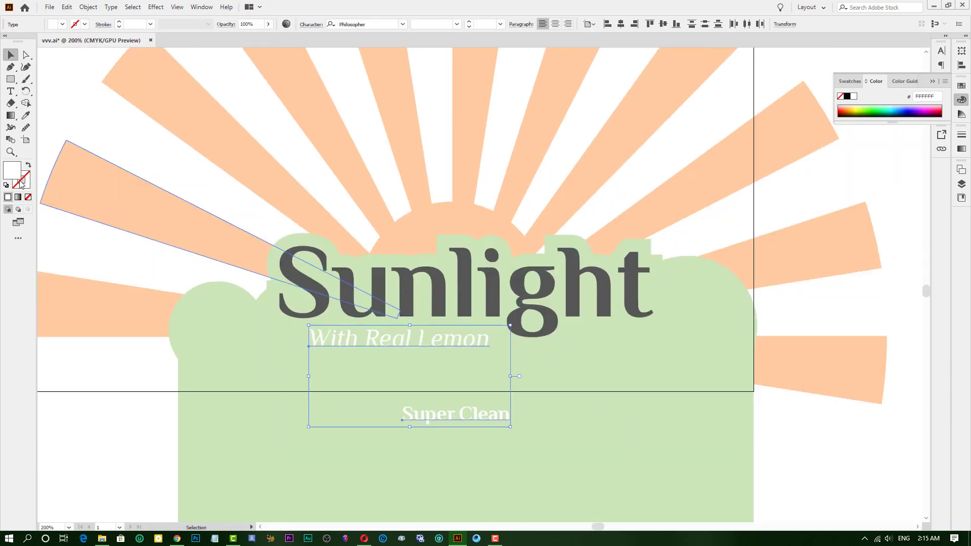
double_click(11, 171)
drag(352, 253, 343, 287)
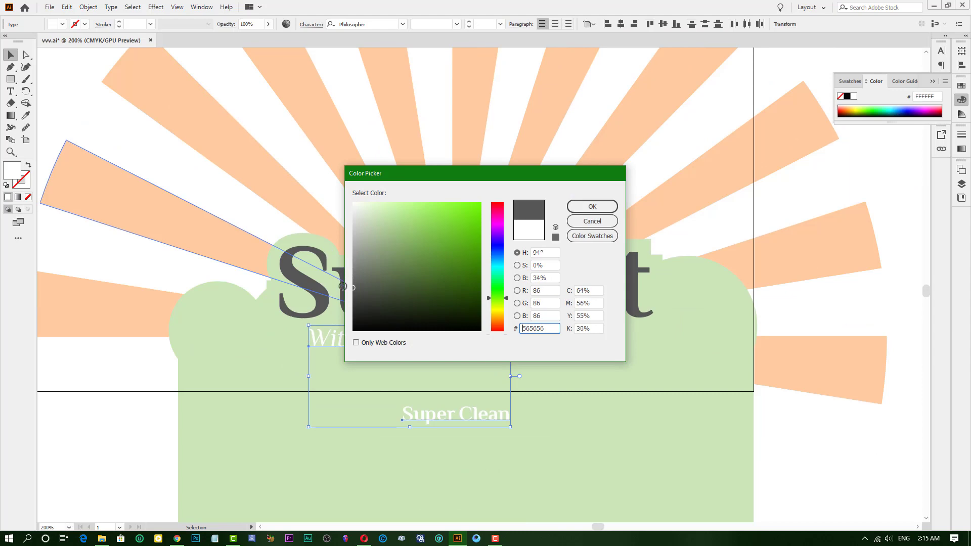
click(578, 206)
key(ctrl+minus)
click(815, 438)
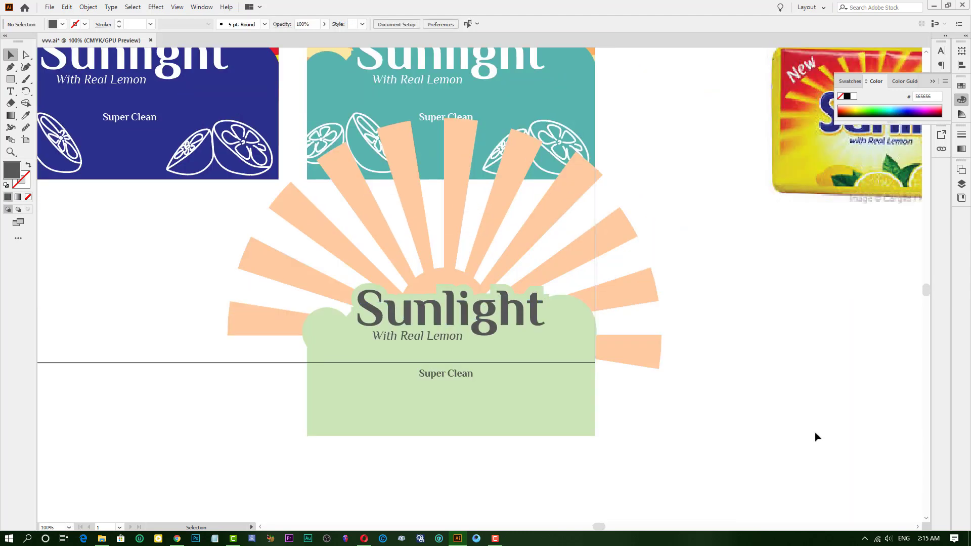
mouse_move(469, 391)
mouse_down()
mouse_move(516, 155)
mouse_move(290, 214)
mouse_up()
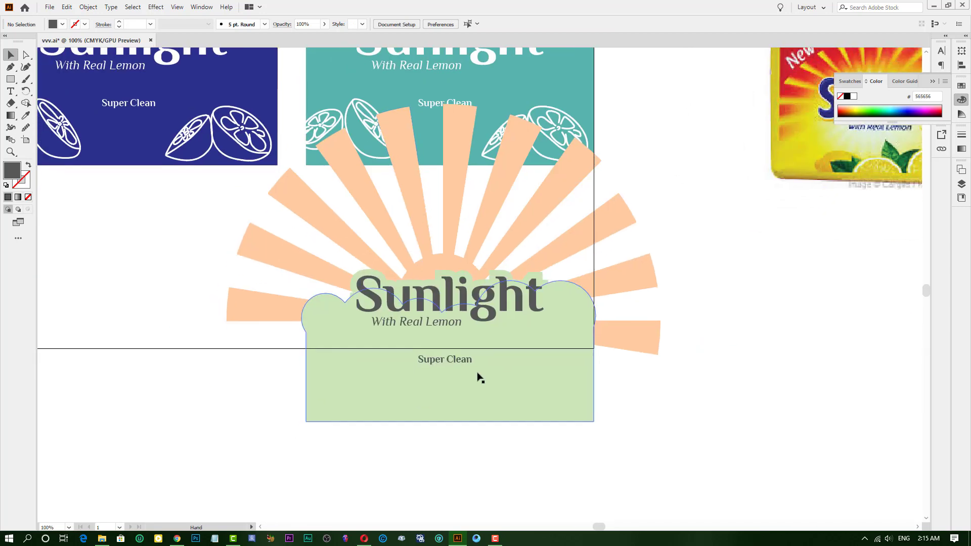
scroll(460, 381, up, 2)
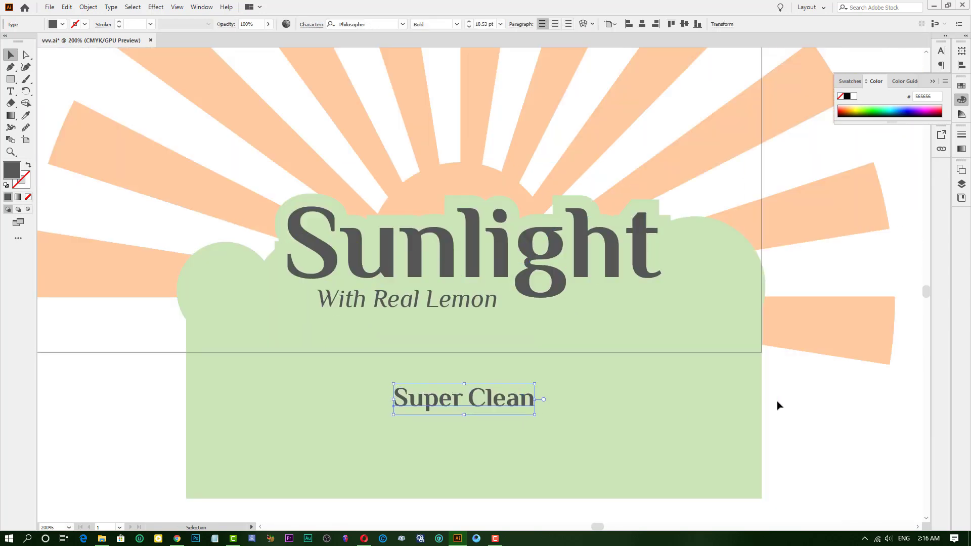
scroll(545, 369, down, 3)
scroll(546, 370, up, 1)
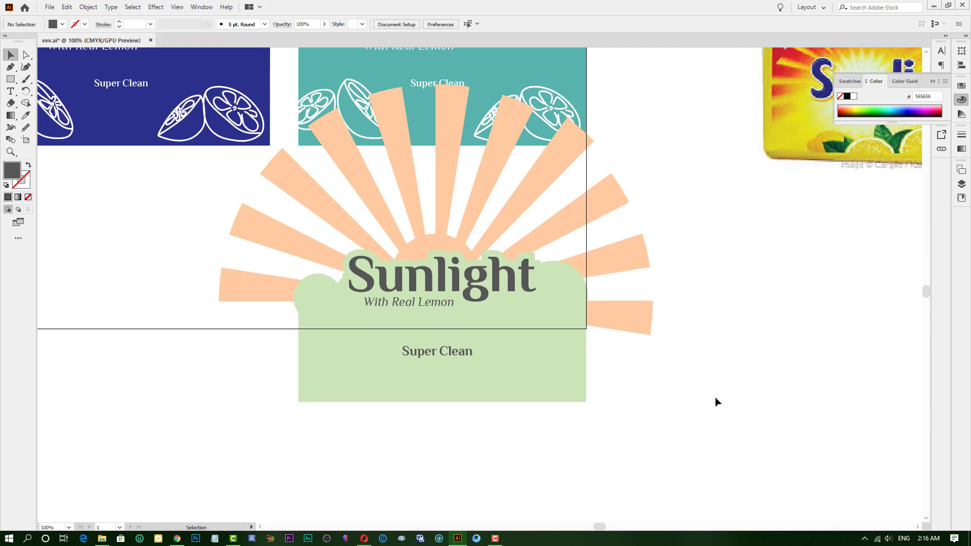
Set up the Paintbrush with a white #ffffff stroke and no fill.
click(26, 128)
double_click(12, 170)
text(ffffff)
key(Return)
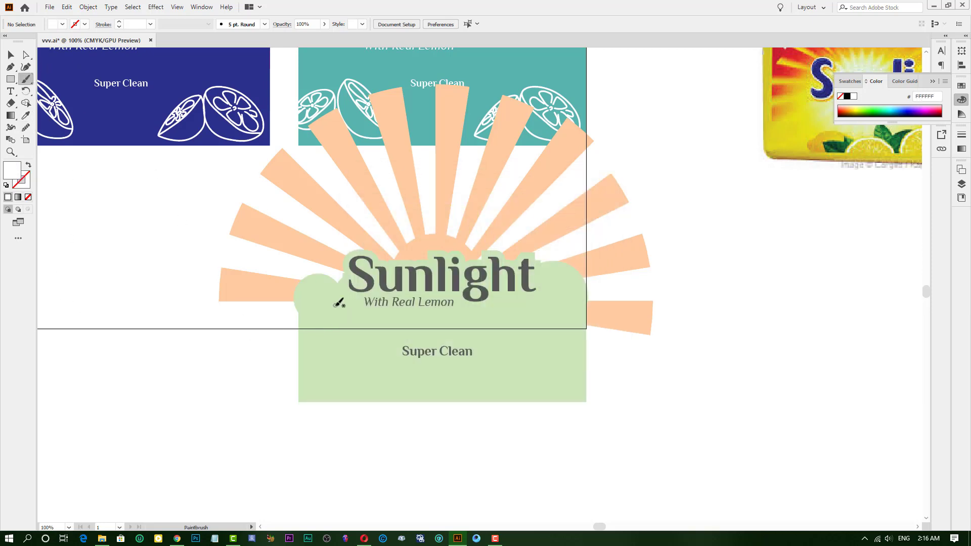
scroll(336, 358, up, 5)
scroll(317, 171, down, 3)
key(shift+x)
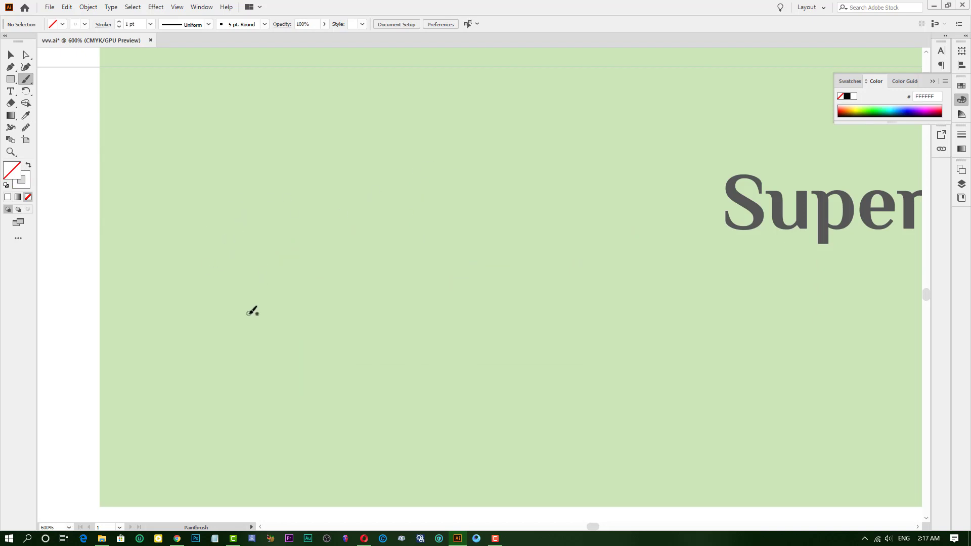
Draw white five-petal flower strokes on the green label, undoing stray strokes.
drag(253, 311, 341, 186)
mouse_move(277, 333)
mouse_down()
mouse_move(327, 377)
mouse_move(297, 338)
mouse_move(281, 380)
mouse_up()
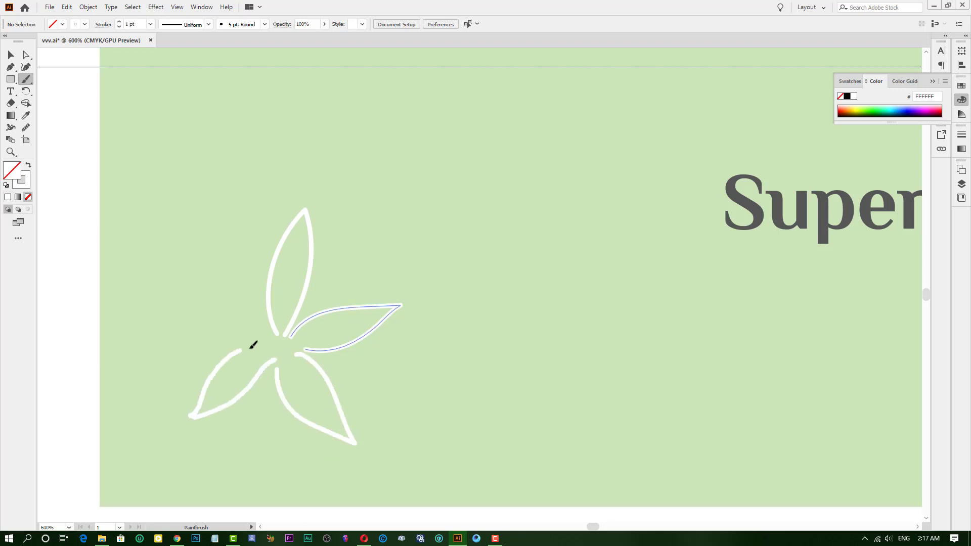
drag(250, 348, 214, 267)
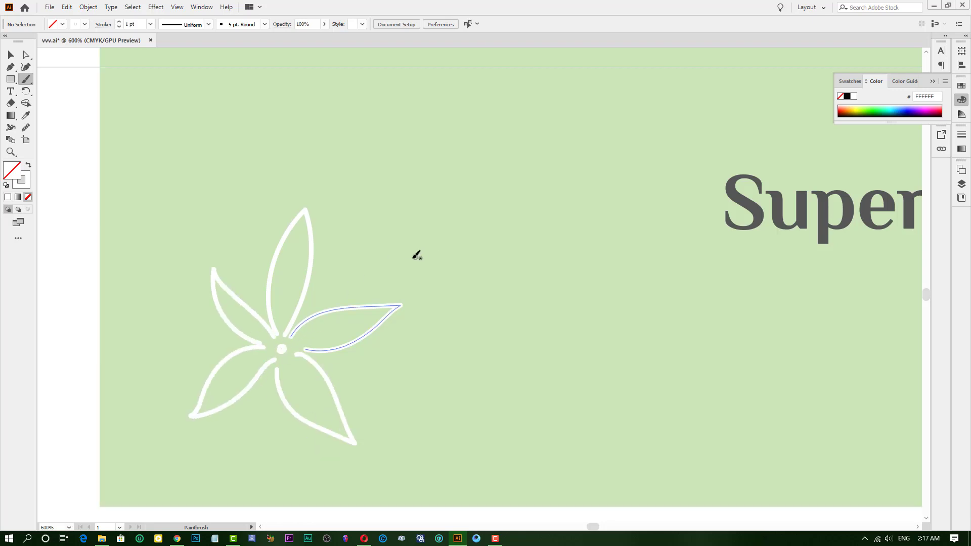
mouse_move(441, 158)
mouse_down()
mouse_move(494, 305)
mouse_move(431, 224)
mouse_up()
key(ctrl+z)
drag(464, 141, 399, 226)
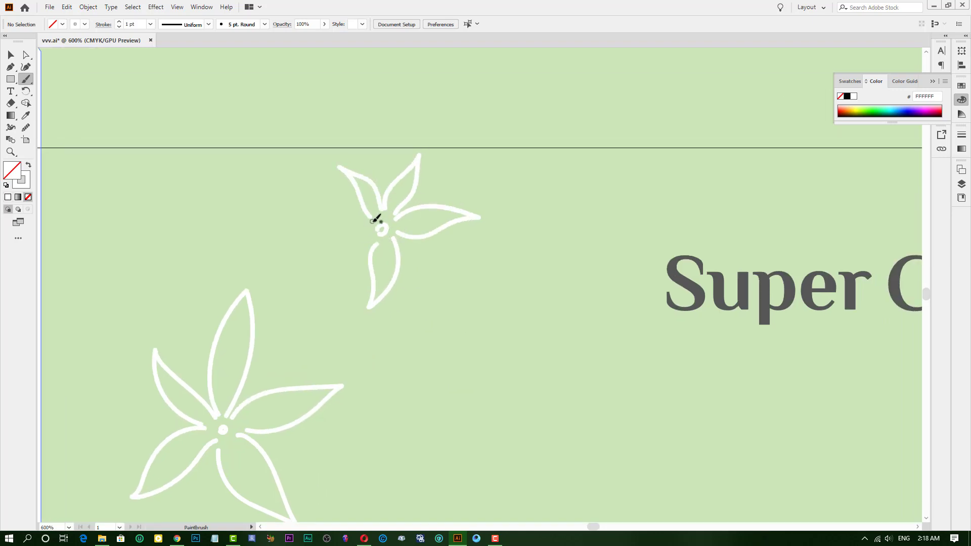
drag(167, 153, 305, 231)
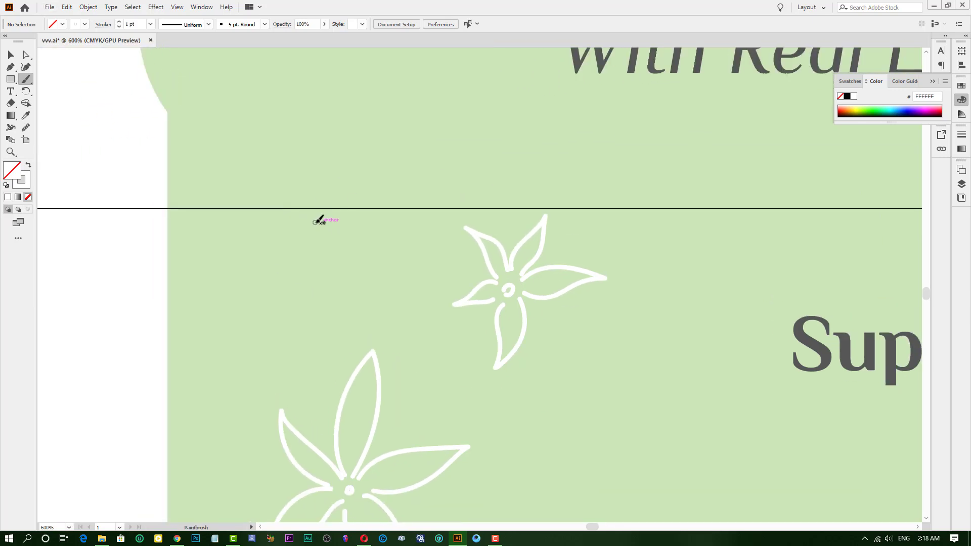
mouse_move(316, 226)
mouse_down()
mouse_move(348, 211)
mouse_move(297, 211)
mouse_up()
key(ctrl+z)
key(ctrl+z)
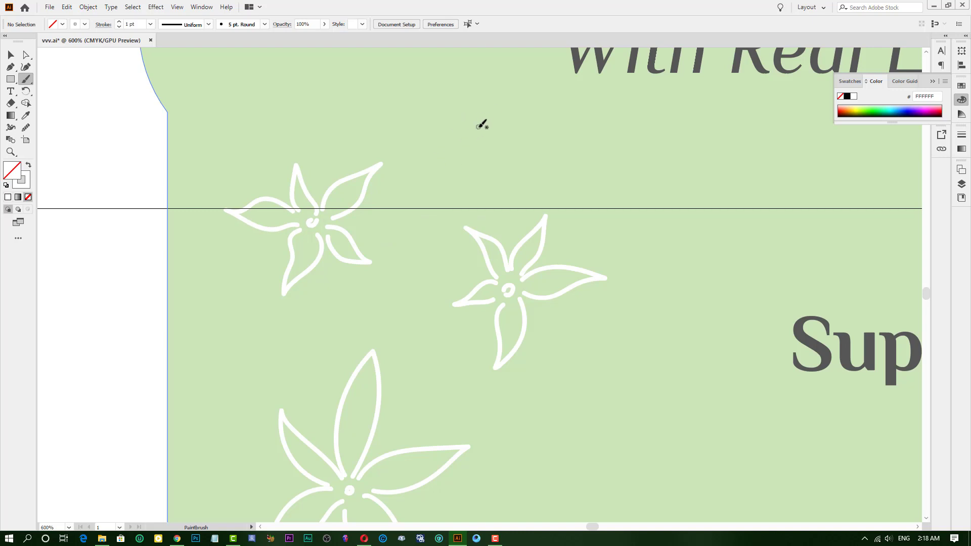
Review the whole label, undo the last stray petal, and return to the Selection tool.
scroll(389, 244, up, 3)
scroll(388, 244, right, 2)
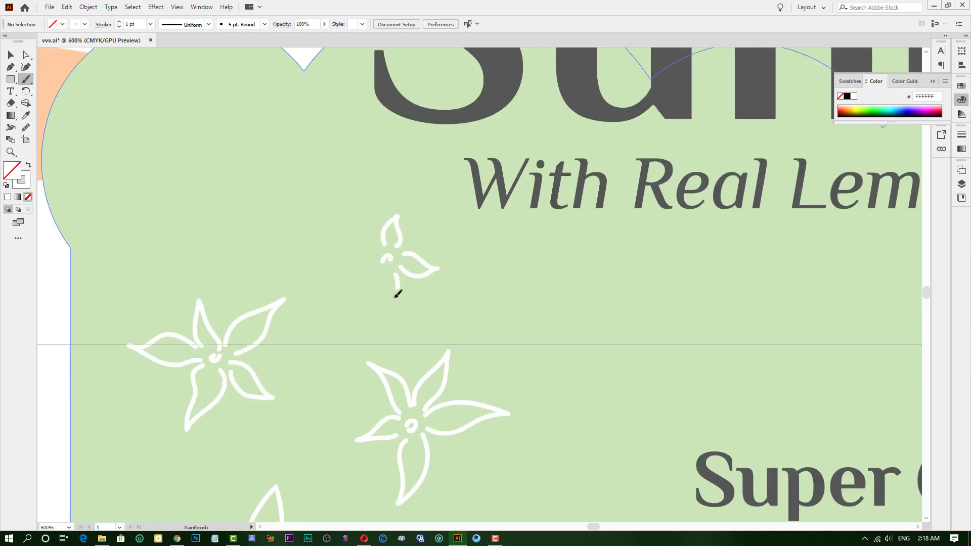
scroll(445, 273, down, 1)
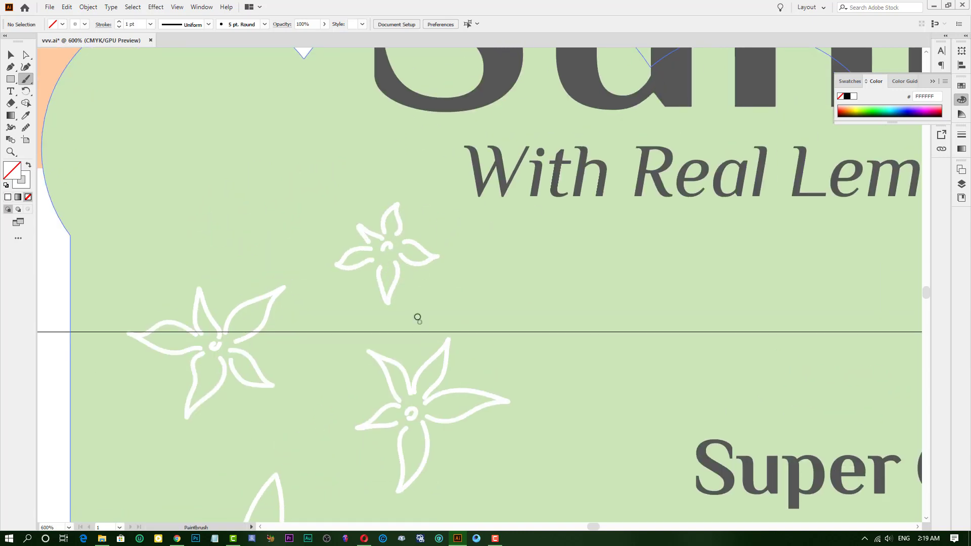
key(ctrl+minus)
key(ctrl+minus)
scroll(354, 298, up, 2)
scroll(384, 328, down, 3)
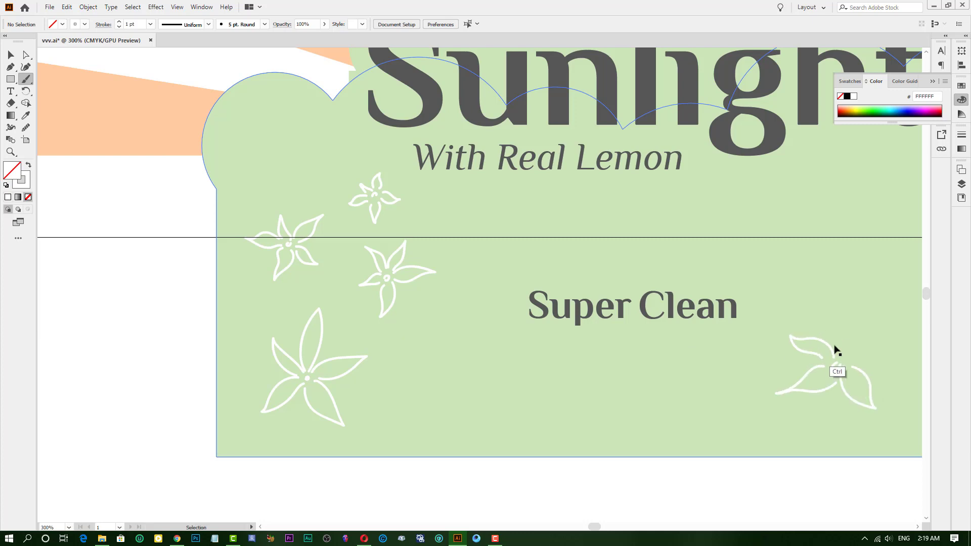
key(ctrl+z)
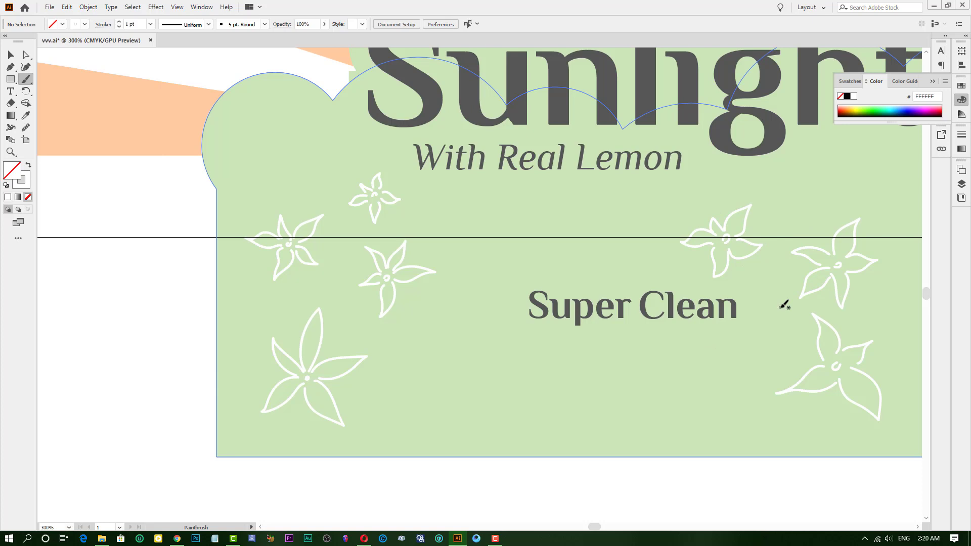
key(v)
scroll(485, 253, down, 5)
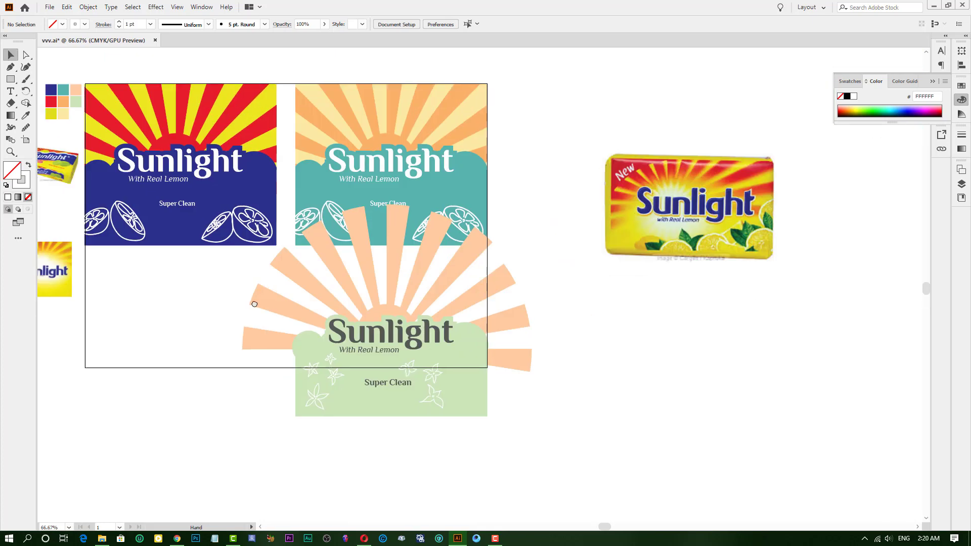
Rotate the lower-right flower about 45° clockwise and shift it further right.
scroll(449, 365, up, 5)
click(449, 365)
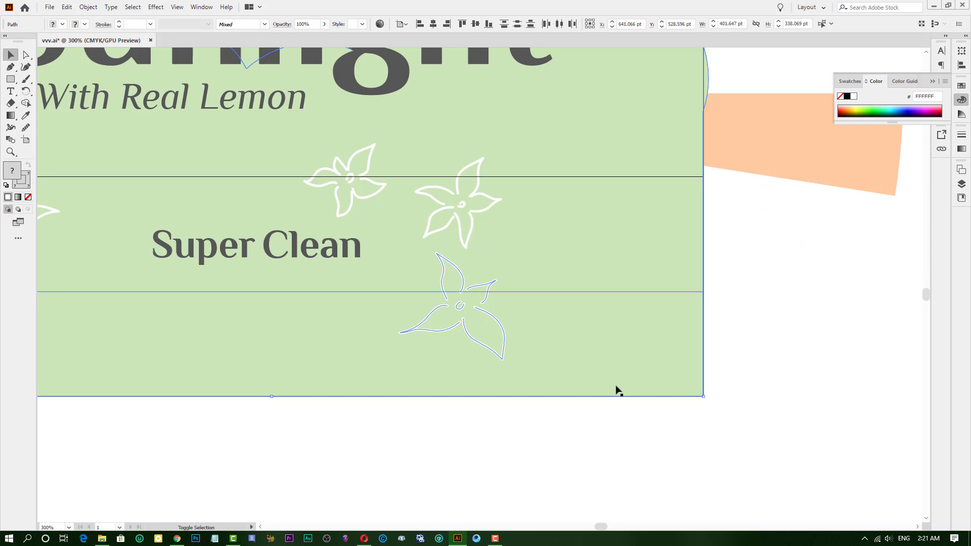
shift+click(617, 389)
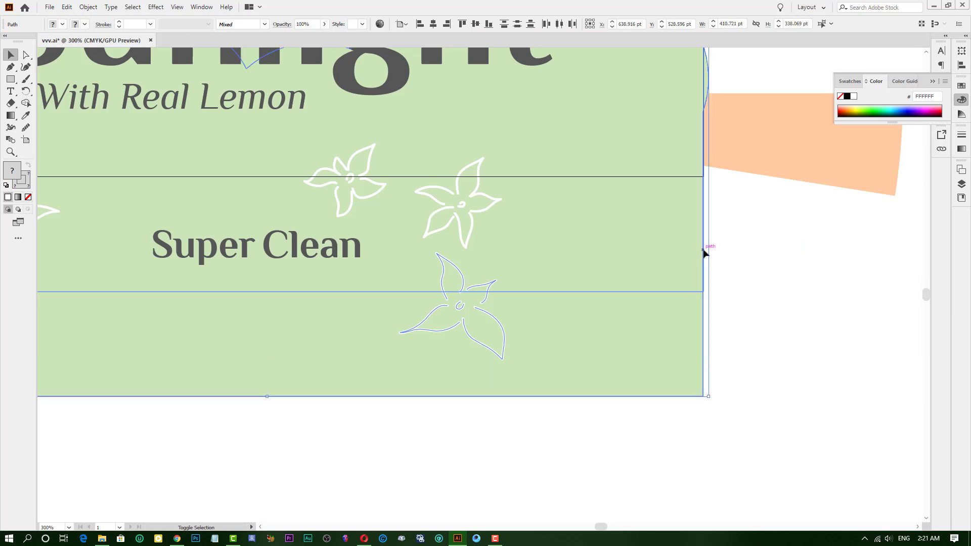
shift+click(693, 291)
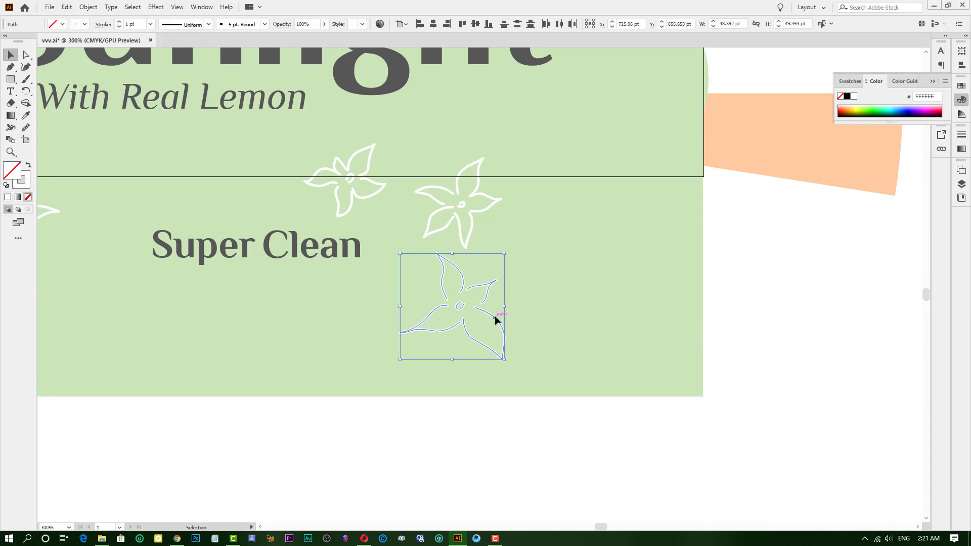
drag(496, 319, 631, 329)
drag(649, 271, 632, 324)
key(ctrl+minus)
key(ctrl+minus)
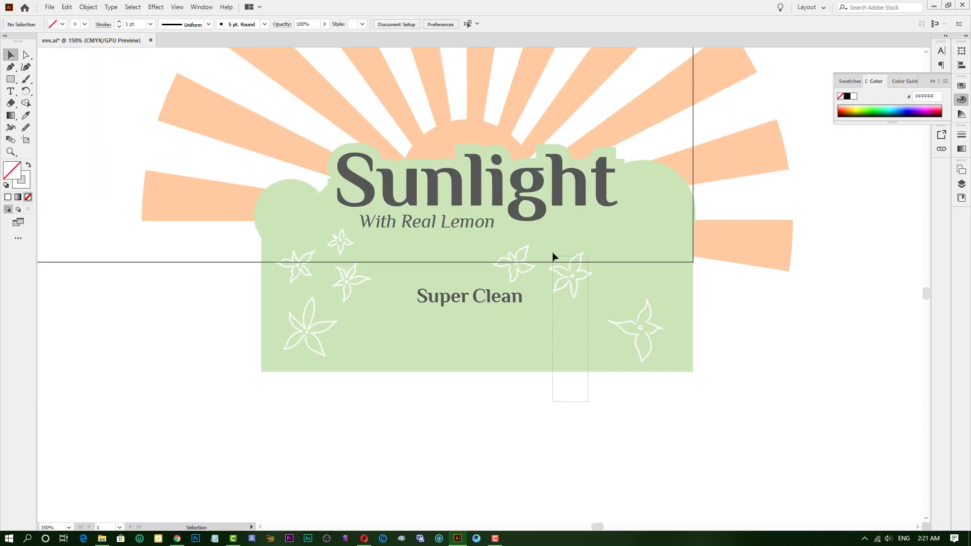
Move the upper-right flower further right on the green label.
shift+click(553, 256)
shift+click(563, 372)
drag(576, 278, 652, 252)
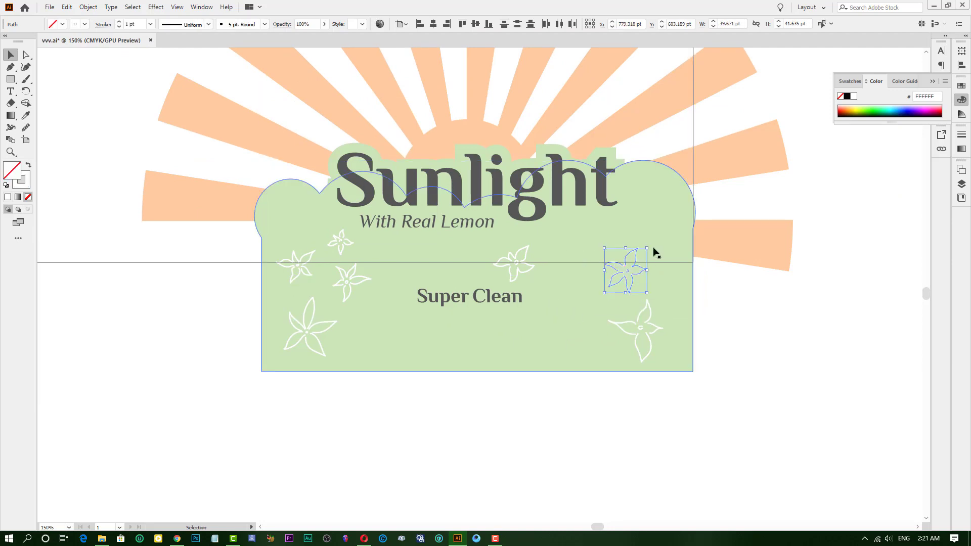
scroll(639, 268, up, 2)
key(ctrl+shift+a)
scroll(582, 290, down, 3)
Drag the remaining flower into place beside the Super Clean text.
click(498, 317)
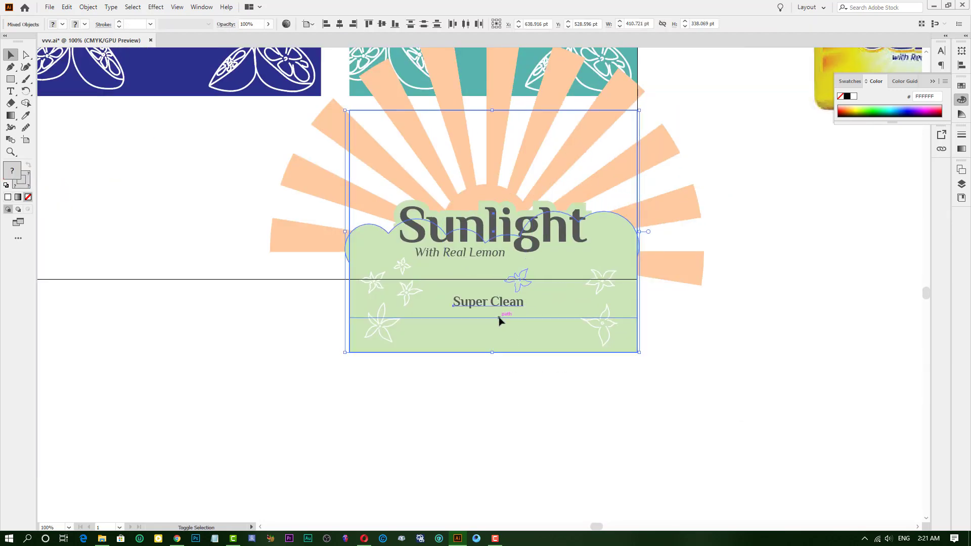
shift+click(486, 310)
scroll(521, 284, up, 1)
drag(517, 276, 573, 297)
click(776, 329)
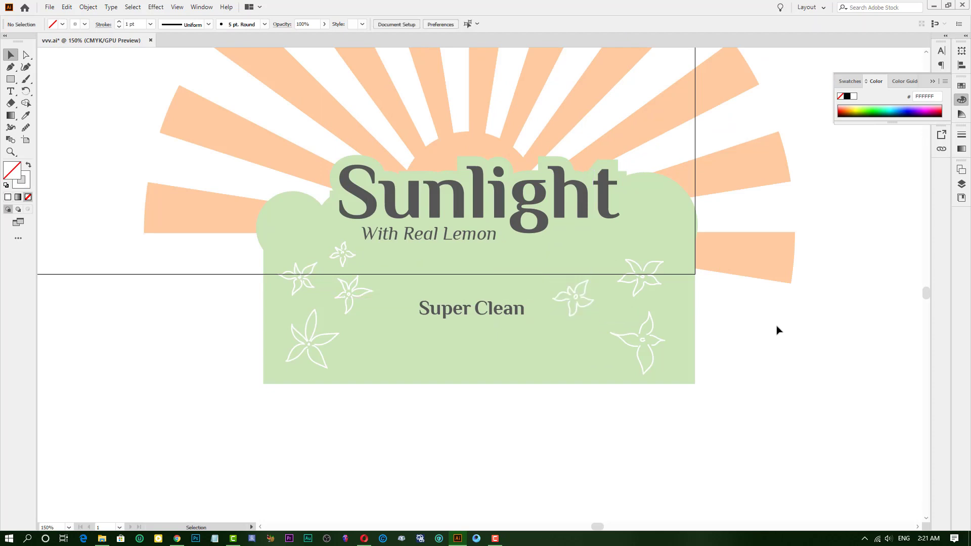
scroll(768, 334, up, 2)
Bring the green label shape to the front and clip the peach sun rays to it.
scroll(455, 333, down, 1)
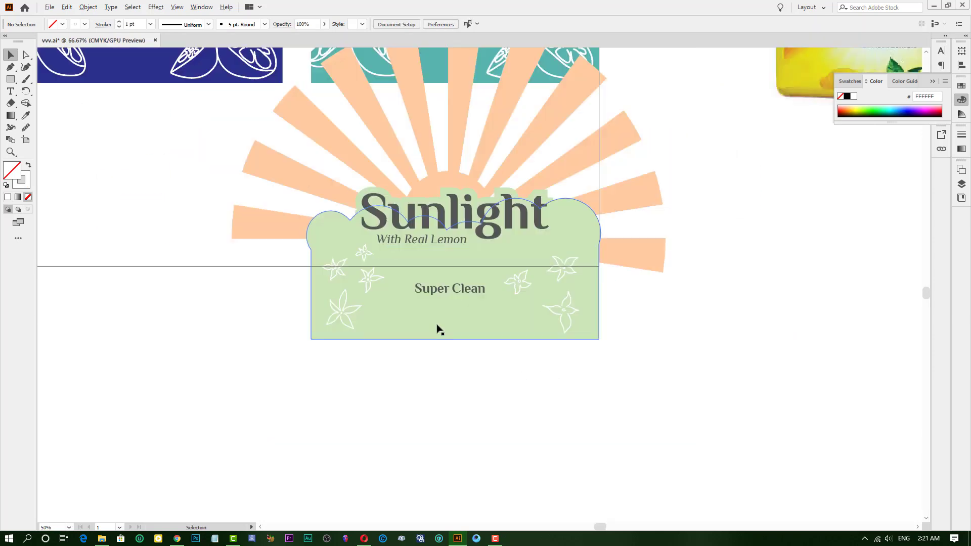
scroll(438, 329, down, 1)
drag(336, 199, 449, 235)
right_click(448, 235)
right_click(354, 266)
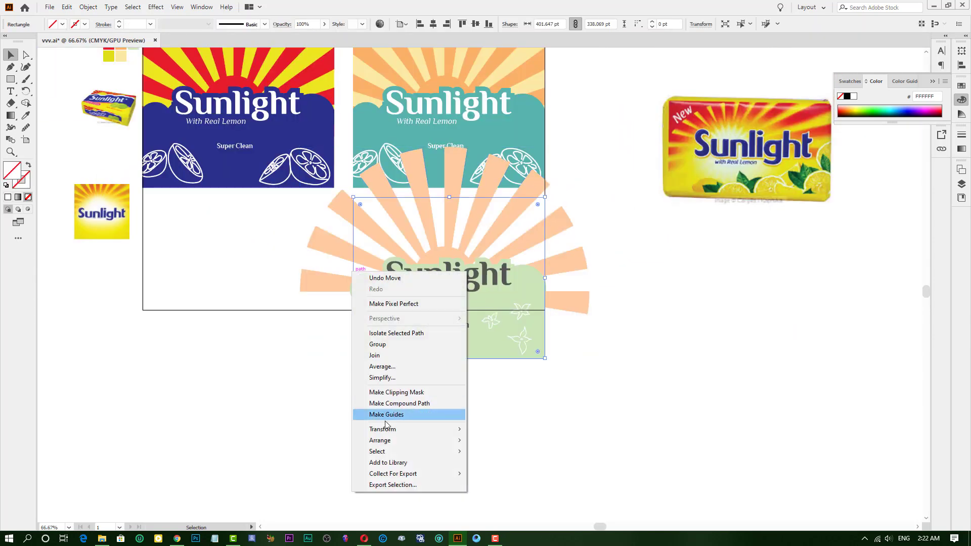
click(535, 441)
right_click(422, 233)
click(475, 320)
click(442, 381)
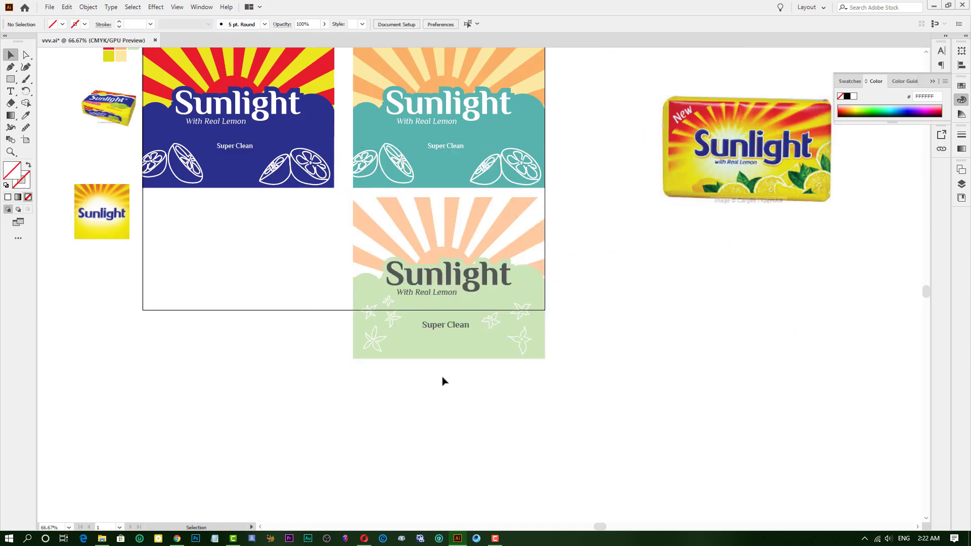
Enlarge the Sunlight pack photo below the artboards and move the green label beside the teal one.
scroll(394, 299, up, 2)
scroll(394, 299, down, 2)
scroll(598, 240, up, 2)
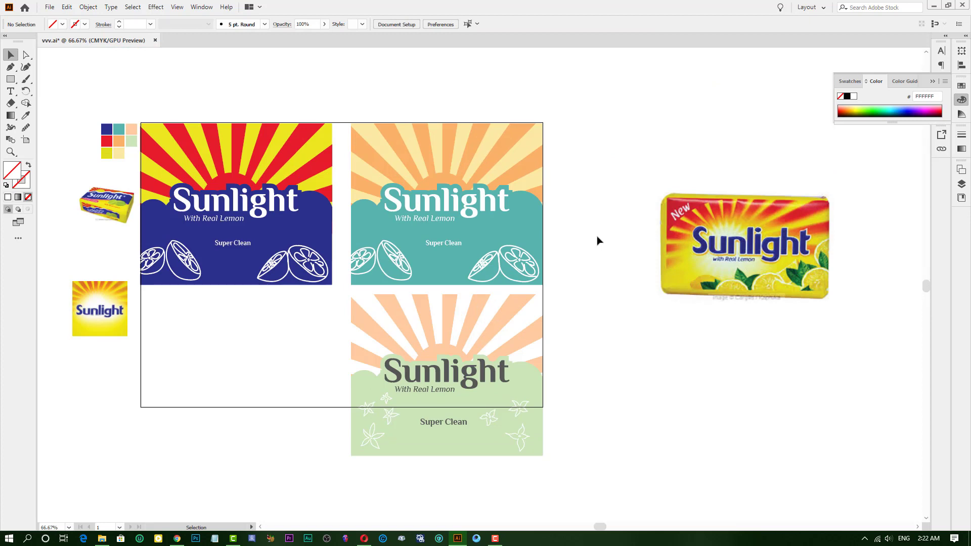
mouse_move(106, 202)
mouse_down()
mouse_move(229, 286)
mouse_move(238, 420)
mouse_move(256, 442)
mouse_up()
click(561, 342)
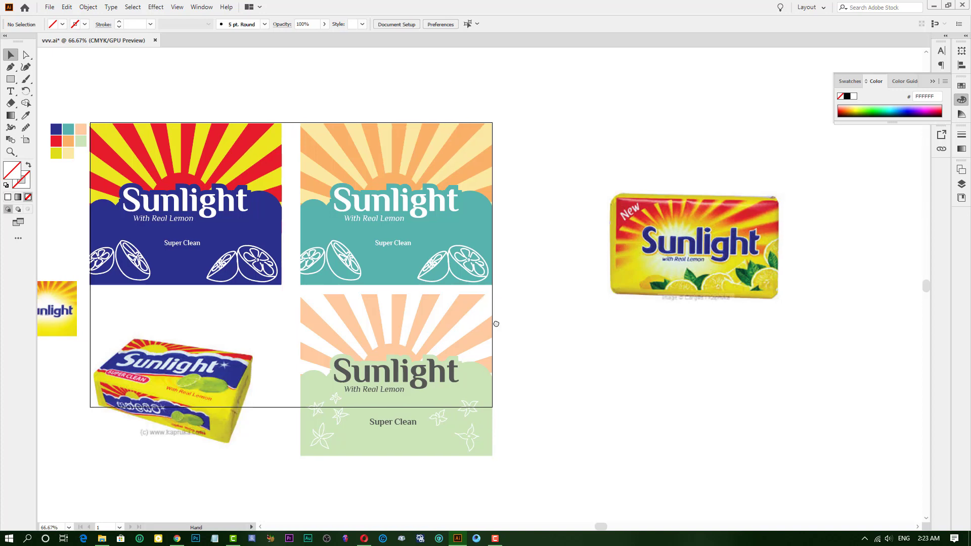
drag(743, 243, 174, 480)
drag(409, 385, 600, 196)
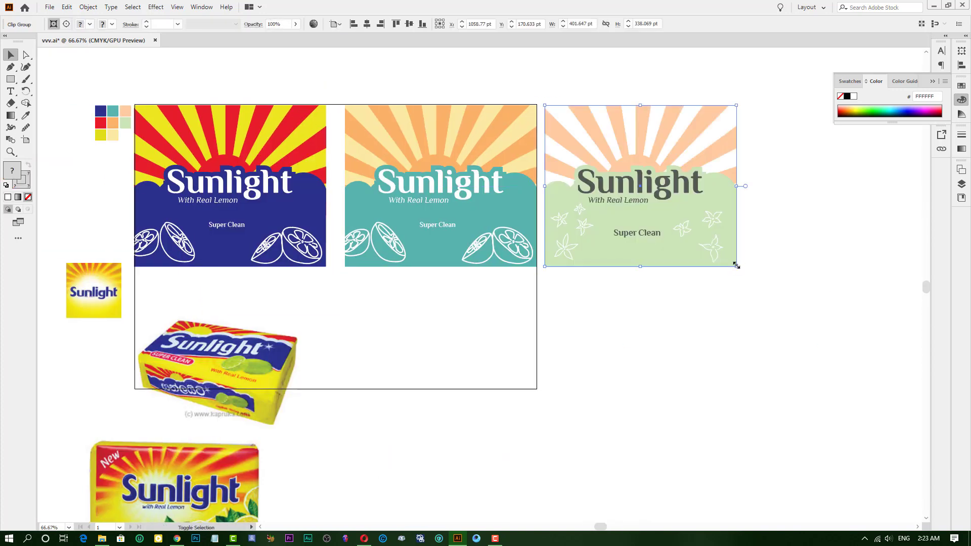
Align the green label with the others, then add a bold A under the blue design and copy it rightward.
click(672, 297)
key(t)
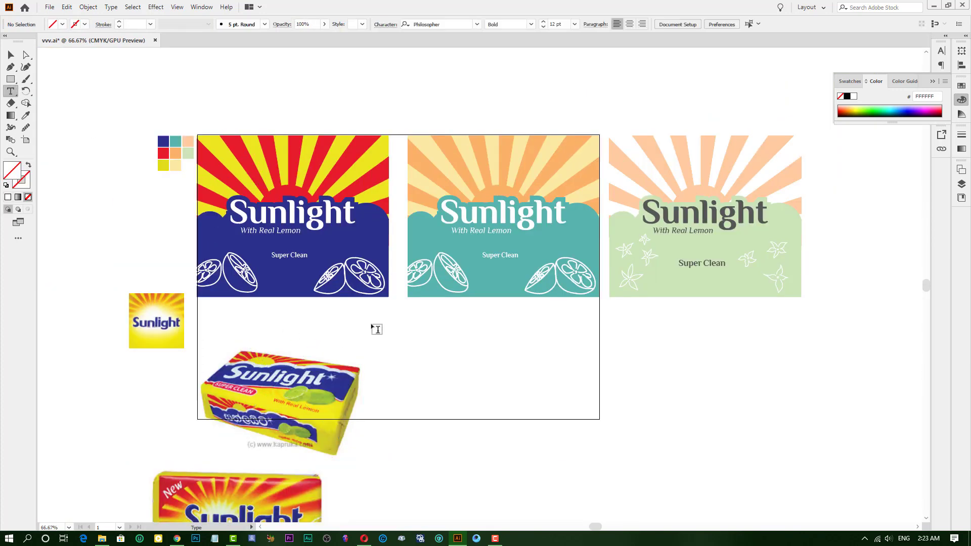
click(288, 332)
key(Escape)
mouse_move(292, 336)
mouse_down()
mouse_move(302, 344)
mouse_move(601, 325)
mouse_up()
Change the copied letters to B and C under the teal and green labels.
scroll(290, 336, up, 1)
scroll(601, 326, up, 1)
double_click(592, 318)
text(B)
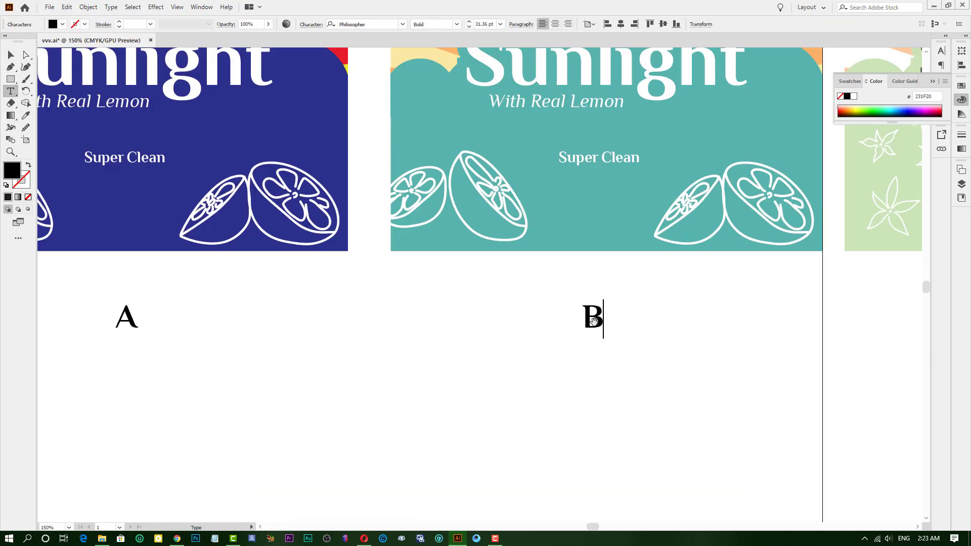
key(ctrl+minus)
key(ctrl+minus)
key(ctrl+minus)
double_click(748, 320)
text(C)
click(310, 223)
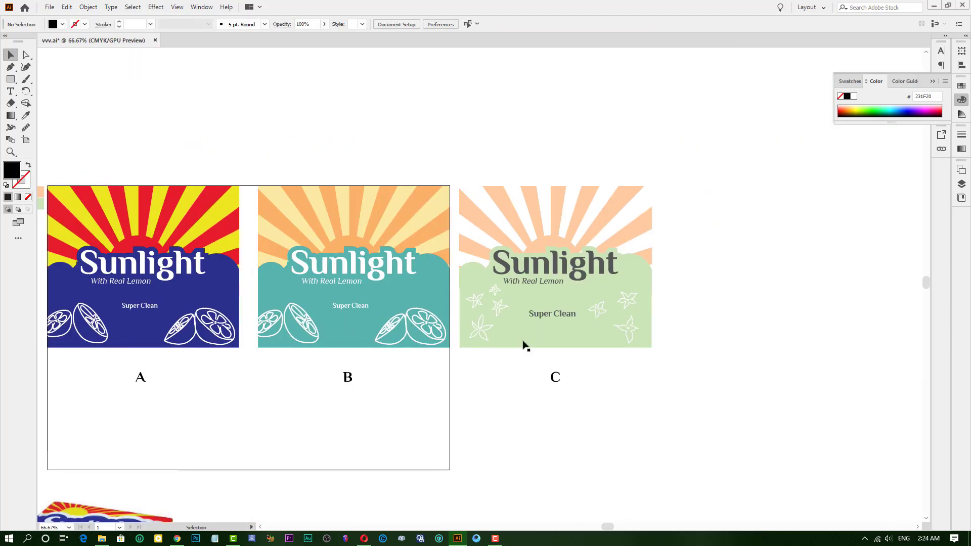
scroll(541, 314, up, 4)
scroll(483, 316, down, 3)
Bring the Sunlight sunburst photo to the front and enlarge it beside label C.
scroll(483, 316, down, 2)
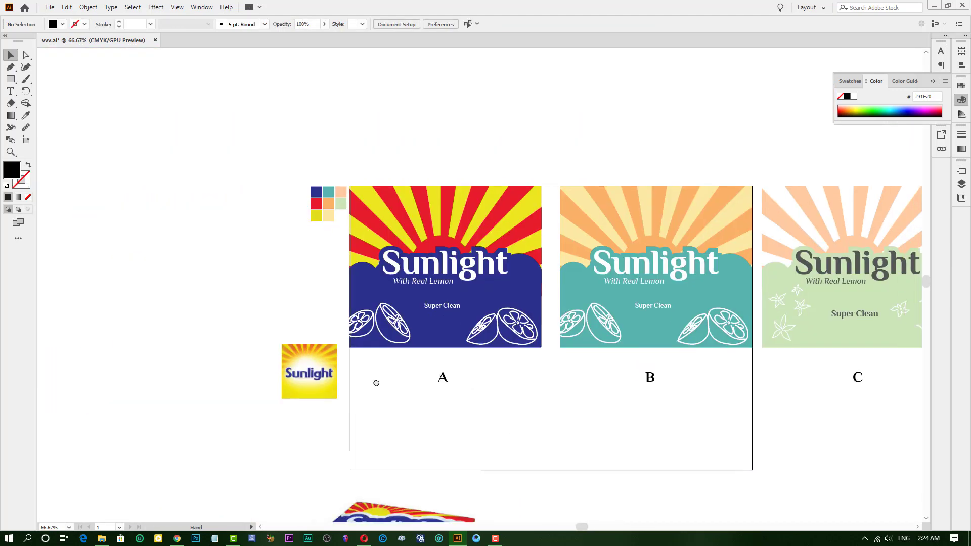
drag(310, 369, 485, 272)
scroll(485, 272, up, 4)
right_click(285, 228)
click(399, 311)
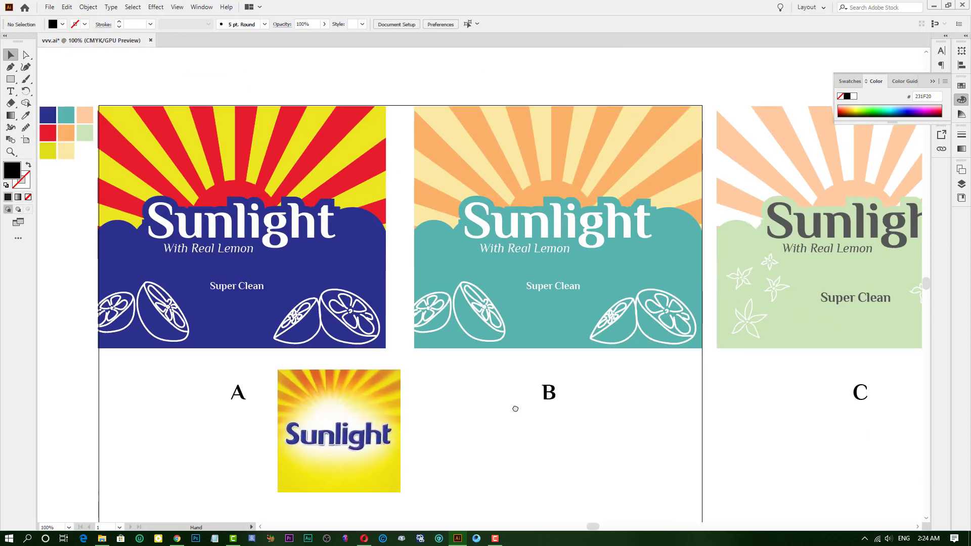
scroll(513, 408, down, 2)
drag(369, 414, 842, 255)
drag(624, 347, 723, 412)
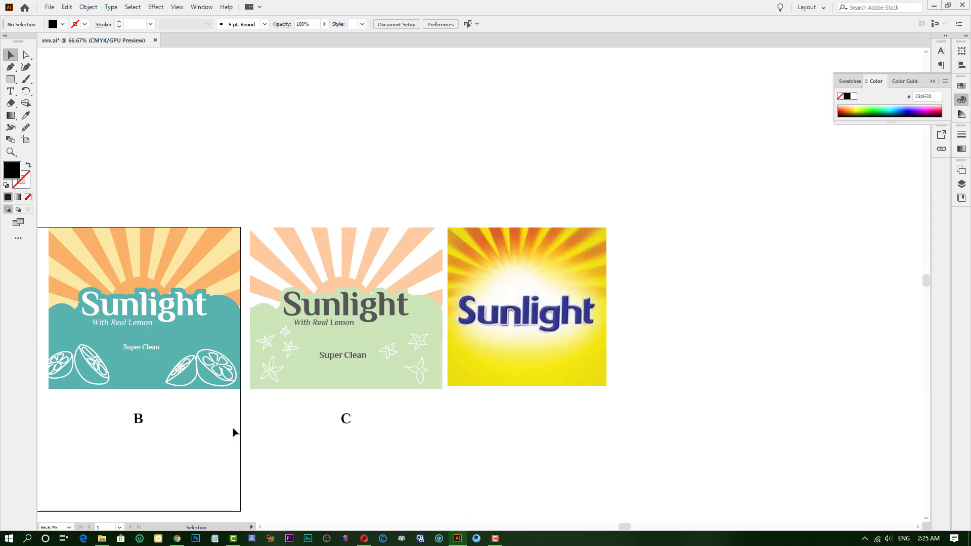
Place the copied teal label B just below label C.
scroll(313, 419, left, 5)
scroll(606, 293, down, 3)
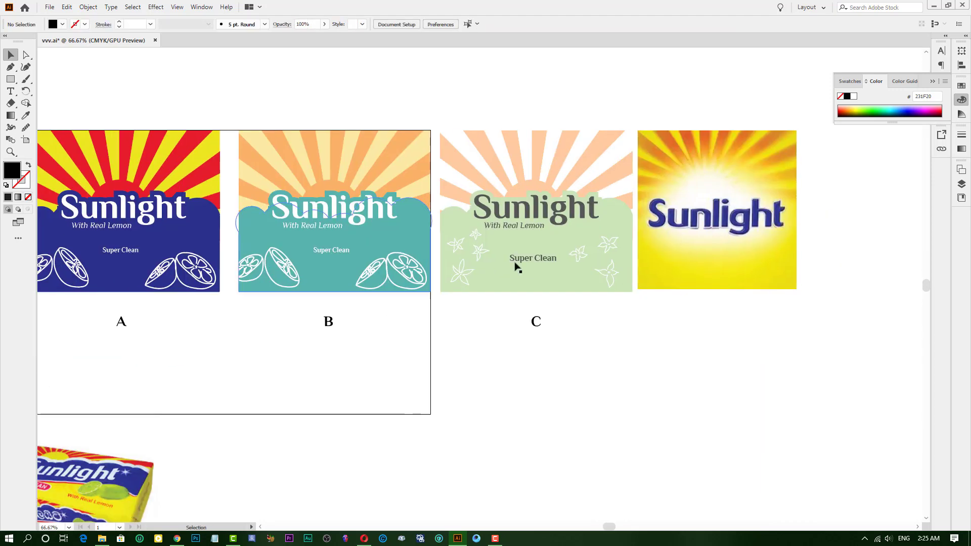
alt+scroll(354, 257, down, 2)
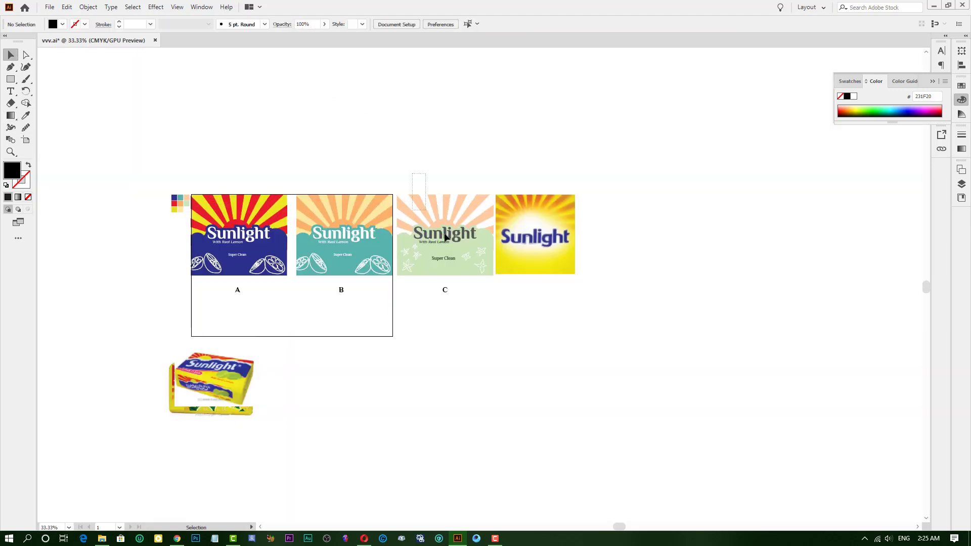
drag(368, 256, 468, 362)
scroll(468, 362, up, 5)
right_click(461, 183)
Fill the copied label's teal panel with a bright saturated yellow.
key(Escape)
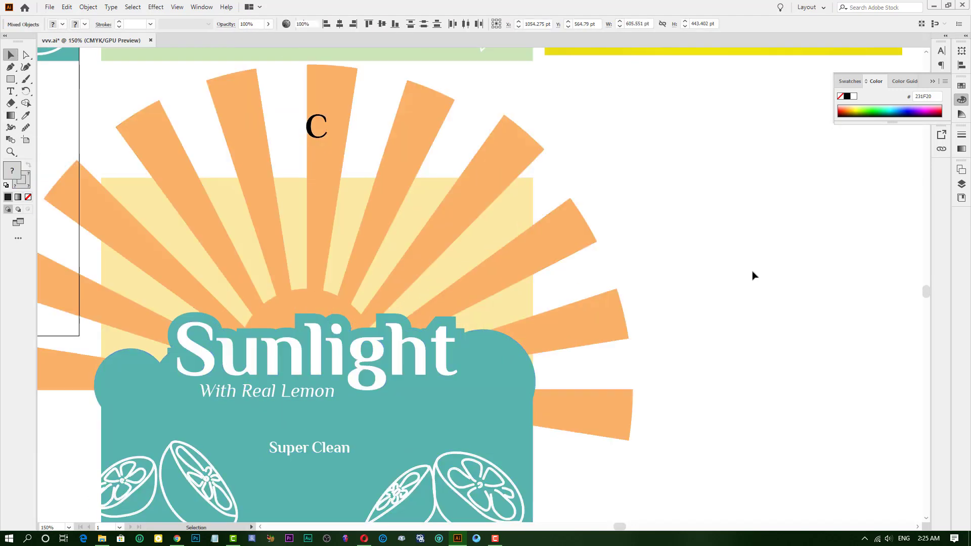
alt+scroll(494, 411, down, 1)
click(494, 412)
scroll(245, 297, up, 1)
double_click(12, 170)
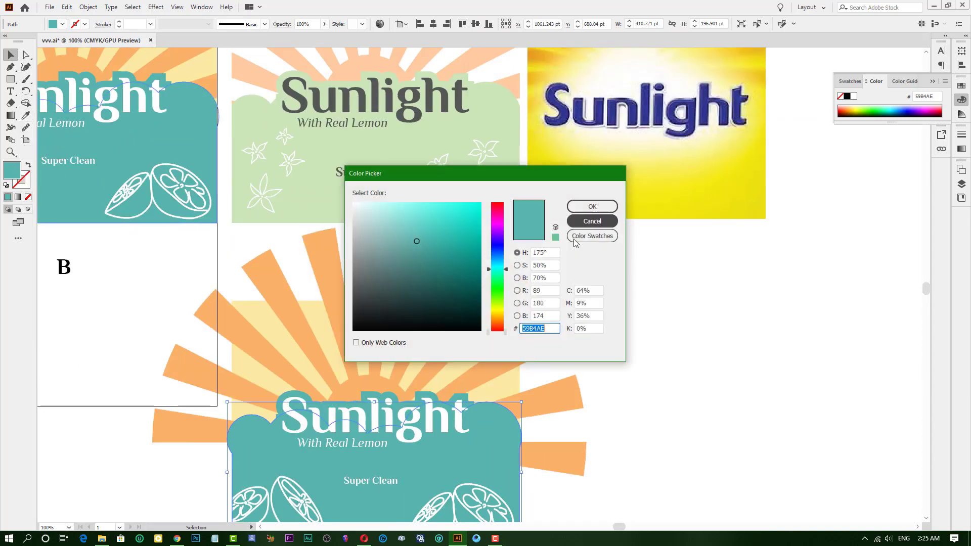
click(496, 315)
click(466, 203)
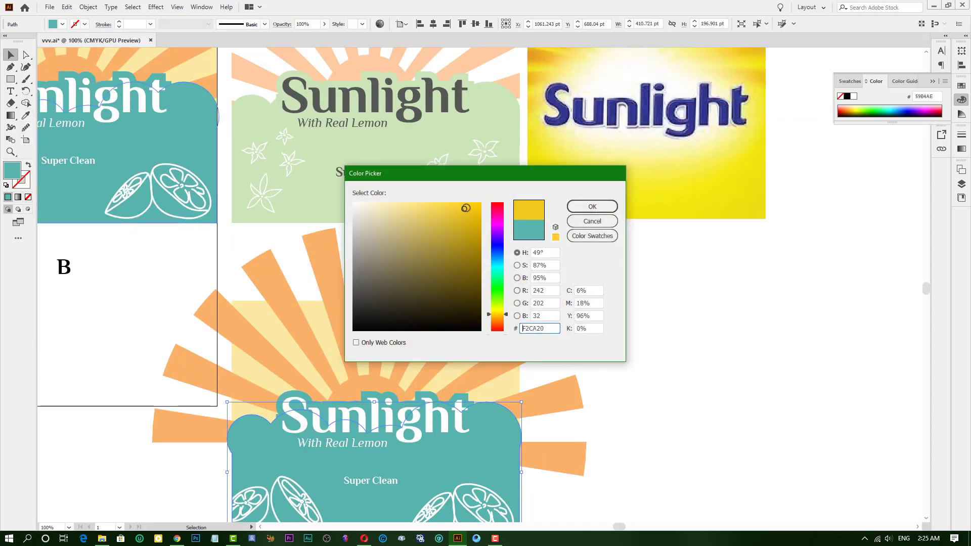
drag(491, 316, 492, 308)
key(Return)
Fill the background rectangle with pale yellow.
scroll(497, 305, down, 2)
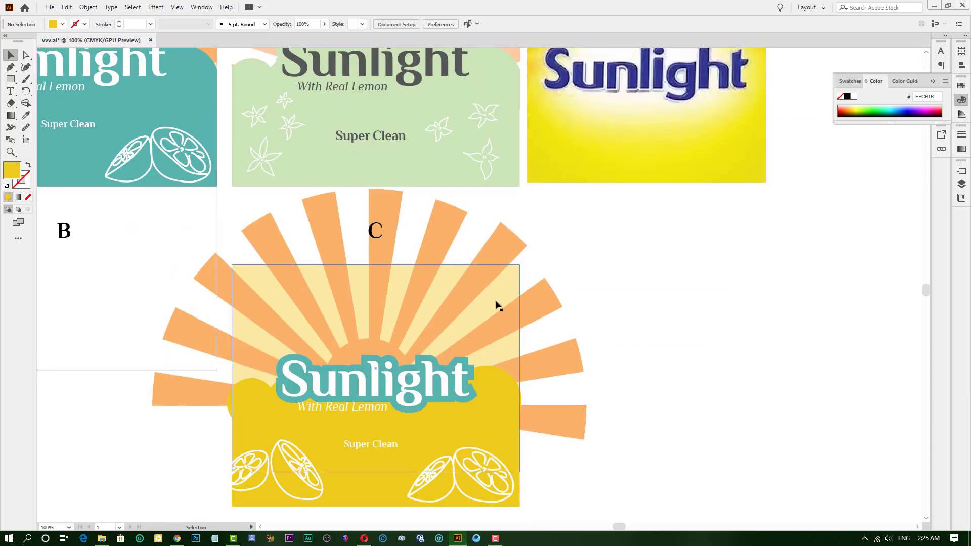
double_click(12, 170)
click(427, 225)
key(Return)
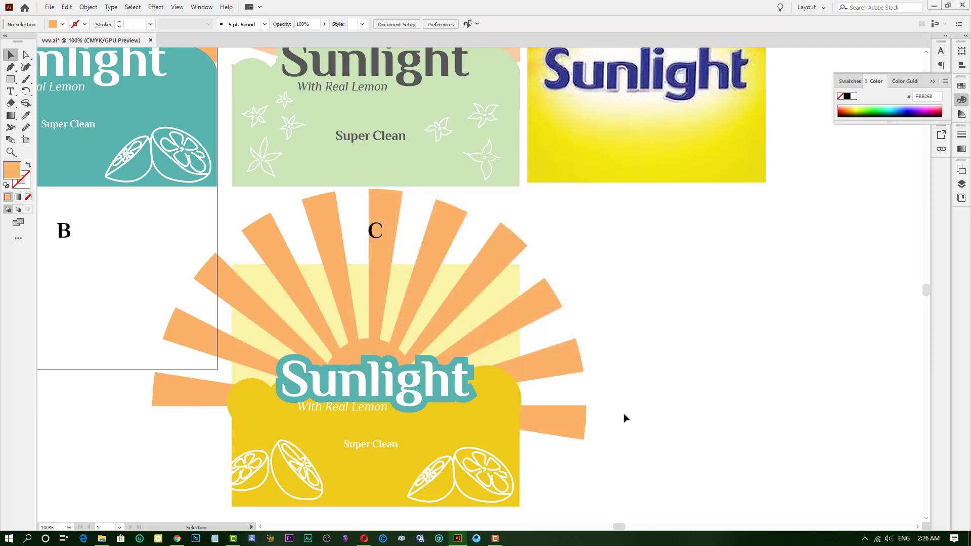
Sample the reference photo's yellow onto the bottom panel with the Eyedropper.
scroll(624, 418, down, 5)
click(389, 386)
key(i)
scroll(570, 470, up, 5)
click(570, 470)
scroll(495, 428, down, 4)
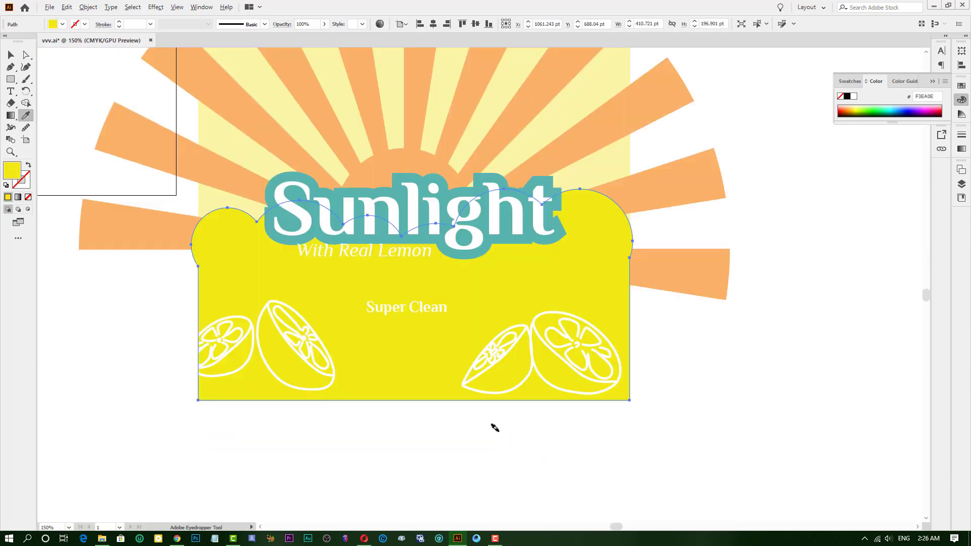
scroll(495, 427, down, 5)
scroll(481, 288, up, 3)
scroll(250, 401, up, 2)
Give the lower-left lemon outlines dark grey #565656.
key(v)
click(267, 355)
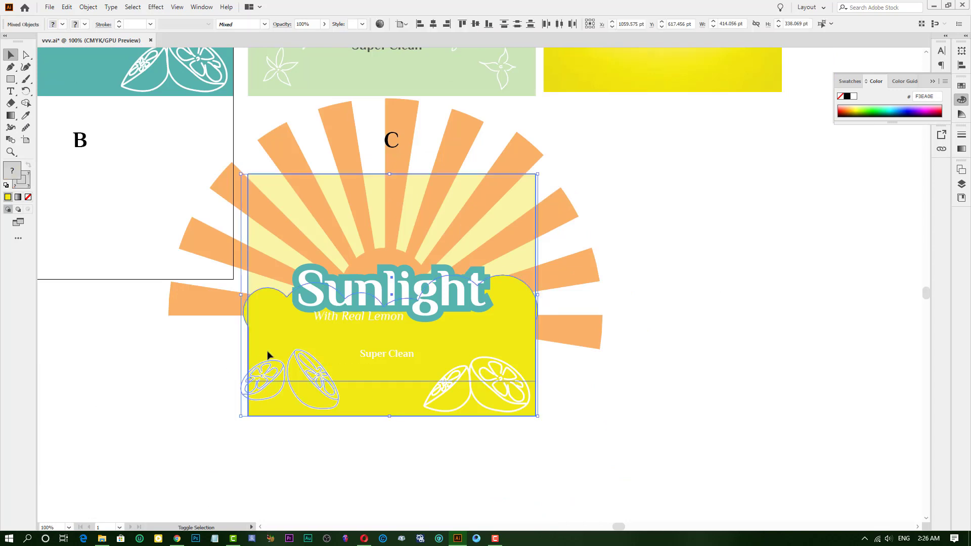
drag(358, 444, 249, 352)
drag(353, 444, 245, 405)
click(248, 357)
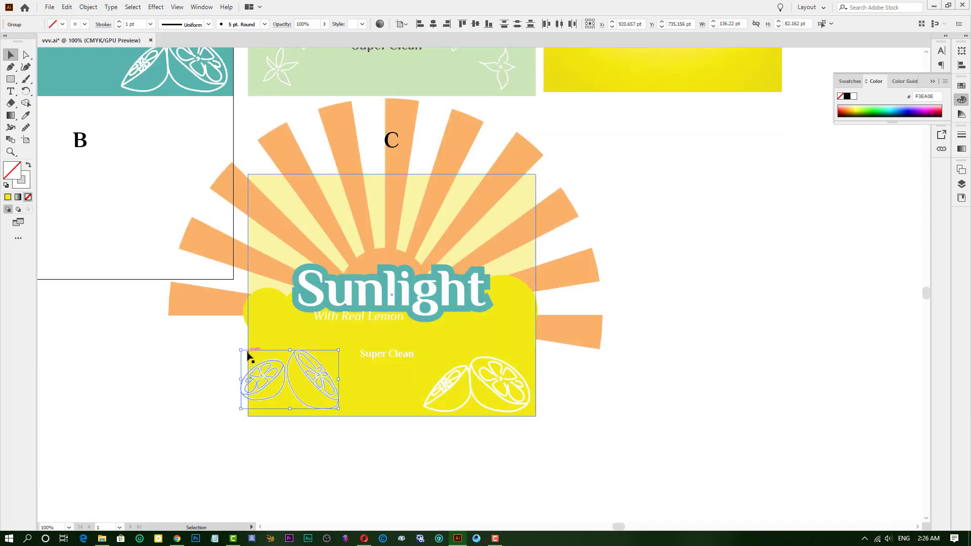
key(i)
click(248, 357)
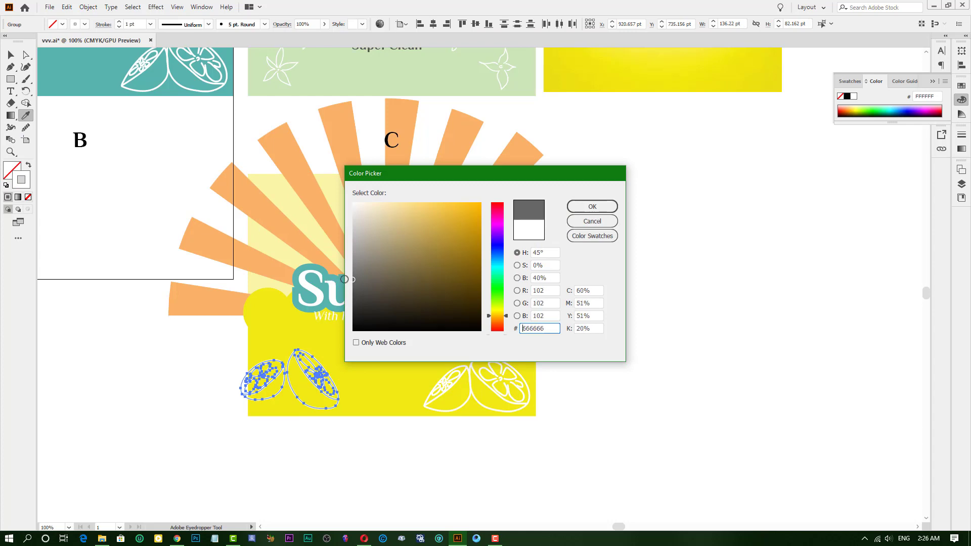
click(590, 207)
Apply the same dark grey outline to the right-hand lemons.
key(v)
click(481, 386)
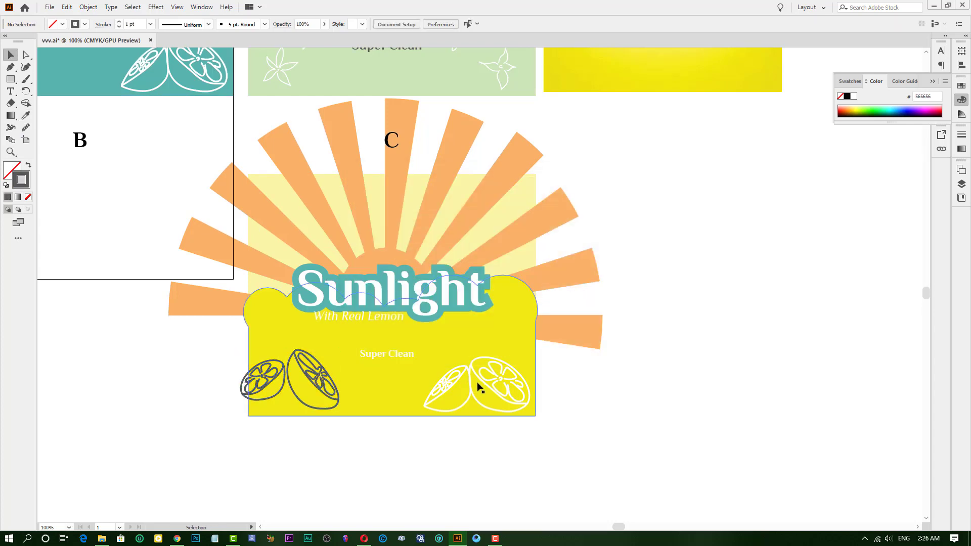
click(445, 384)
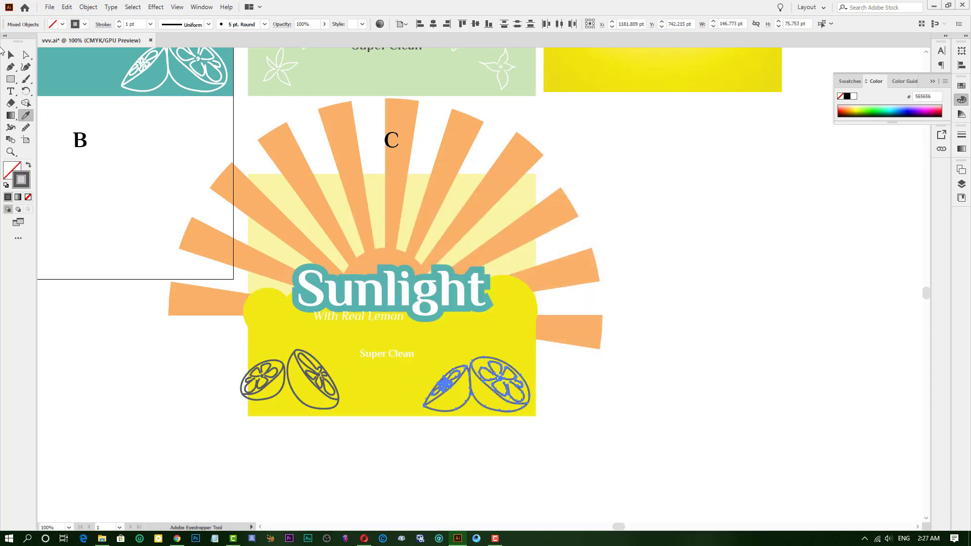
click(98, 351)
click(275, 243)
Brighten the background rectangle to yellow FFF061 and turn the orange sun rays red.
double_click(12, 170)
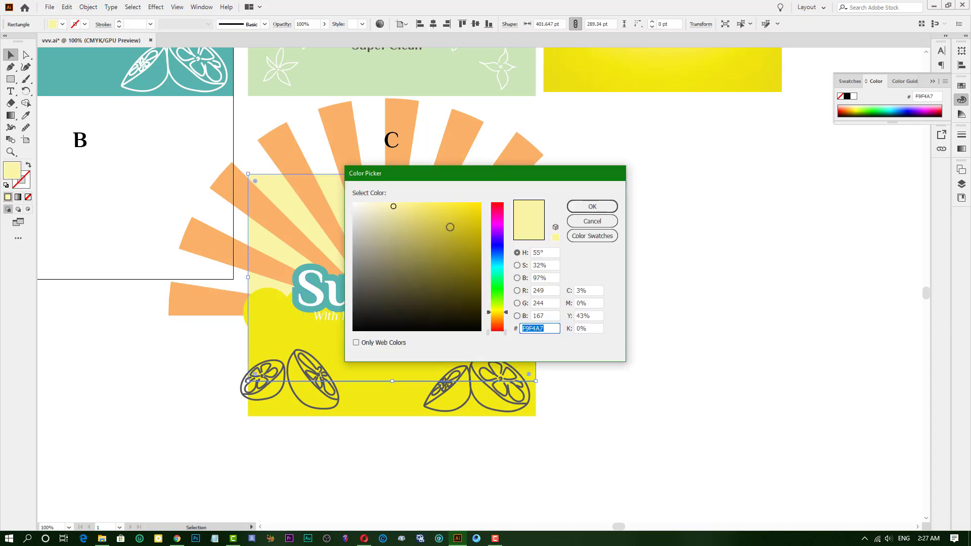
click(576, 206)
click(404, 244)
shift+click(548, 277)
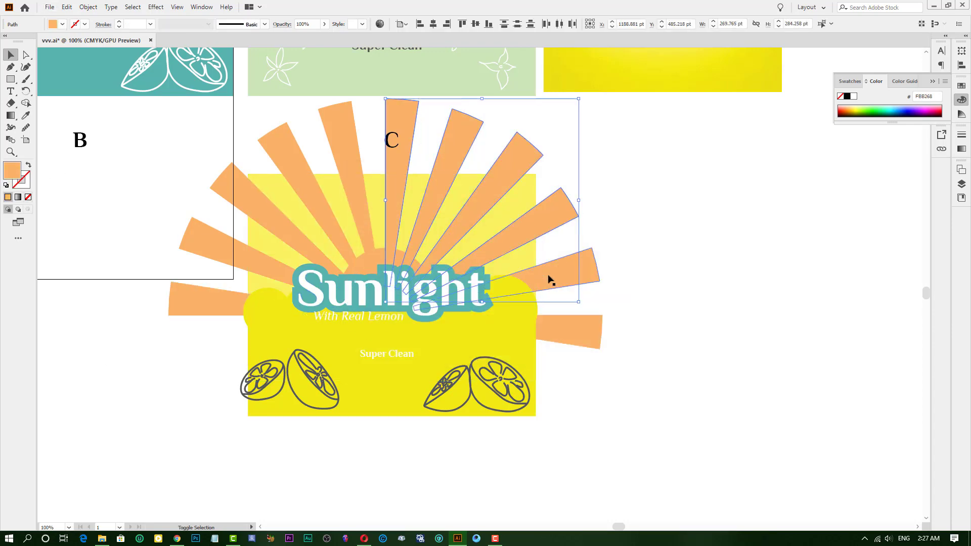
shift+click(323, 245)
double_click(12, 170)
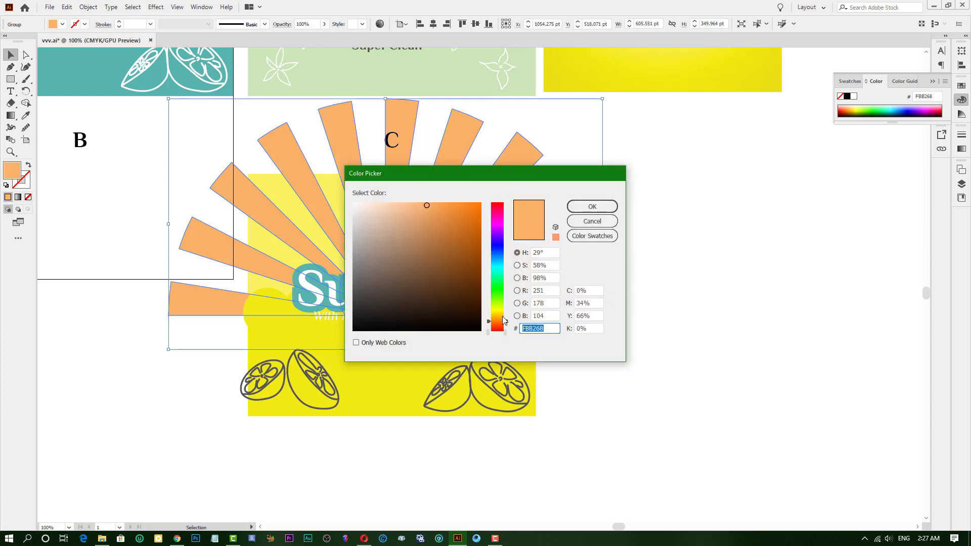
click(455, 200)
click(592, 206)
Fill the bottom panel with orange EFA30C.
click(390, 364)
double_click(12, 170)
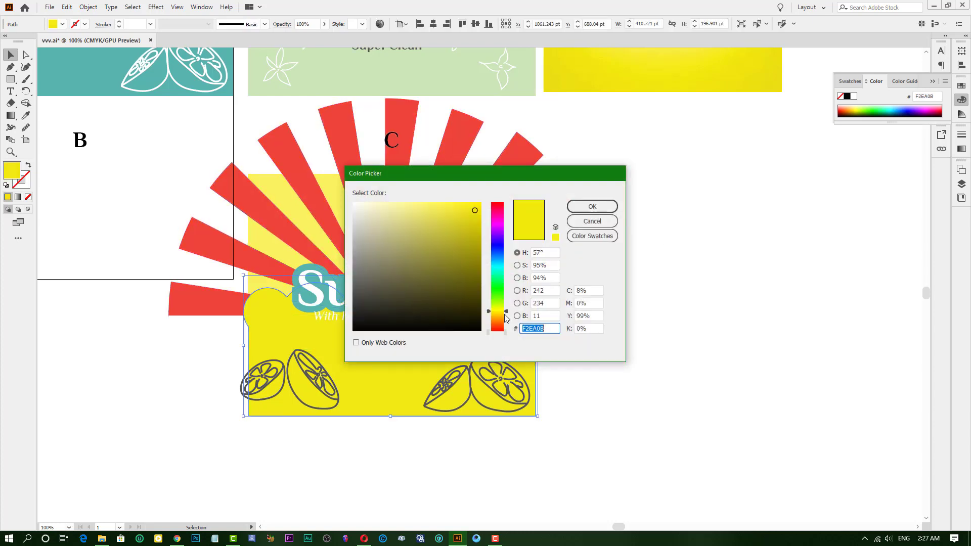
click(474, 210)
click(592, 206)
Give both the right and left lemon groups white outlines.
click(715, 274)
click(447, 385)
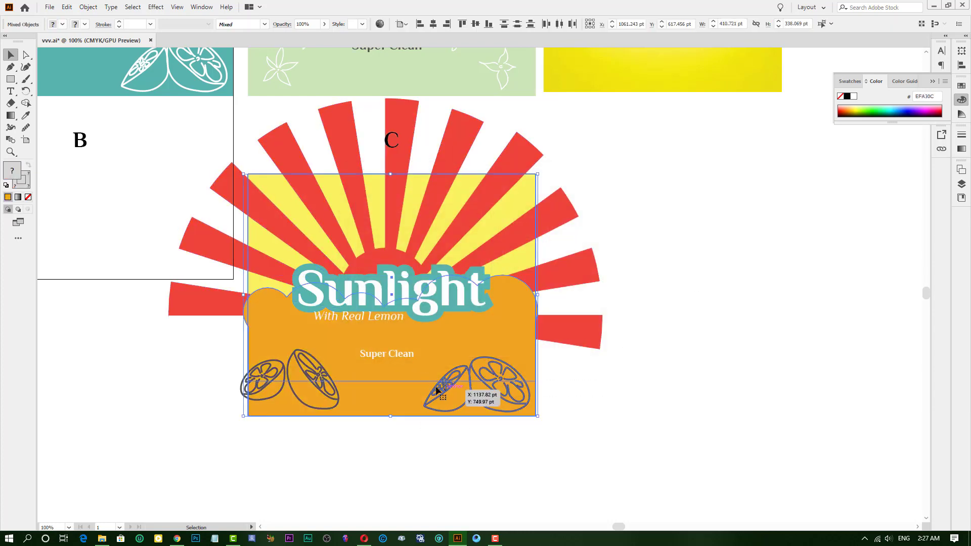
shift+click(418, 385)
shift+click(407, 419)
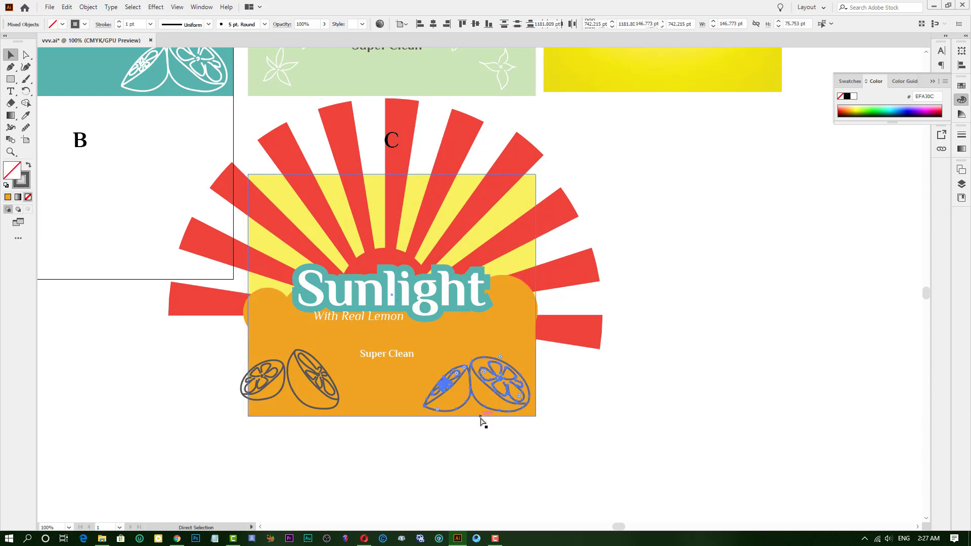
double_click(23, 182)
click(354, 192)
click(589, 206)
click(313, 384)
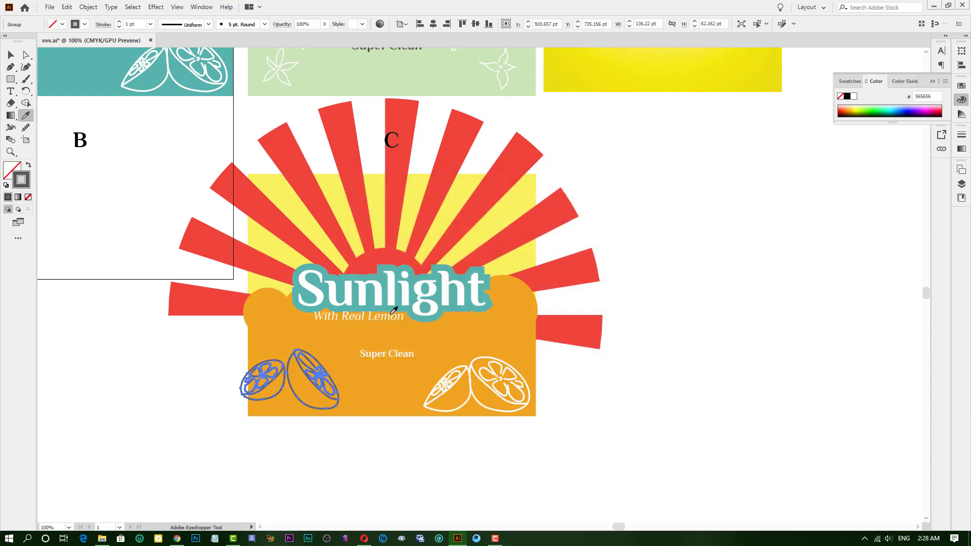
key(i)
click(455, 374)
scroll(349, 385, up, 2)
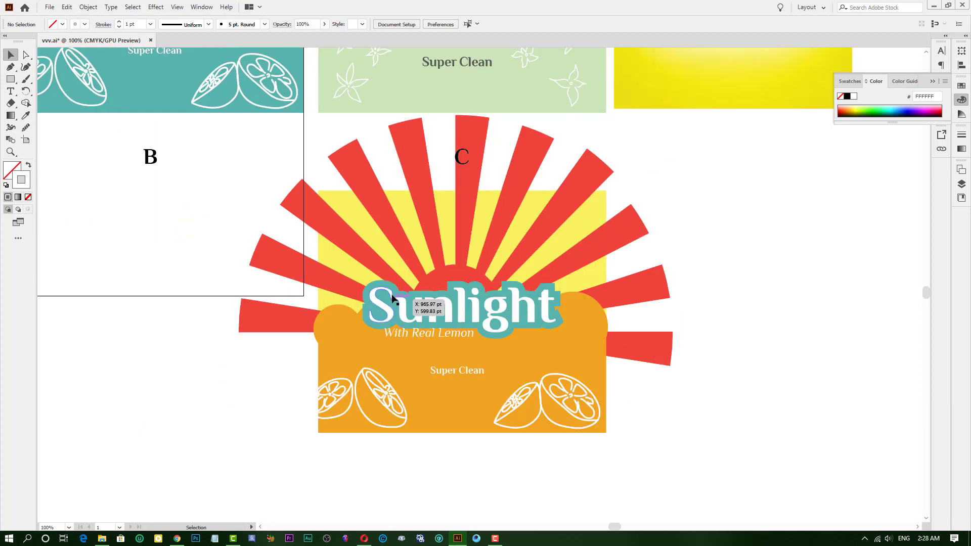
key(ctrl+minus)
Colour the backing behind the Sunlight wordmark orange, EEA320.
click(429, 306)
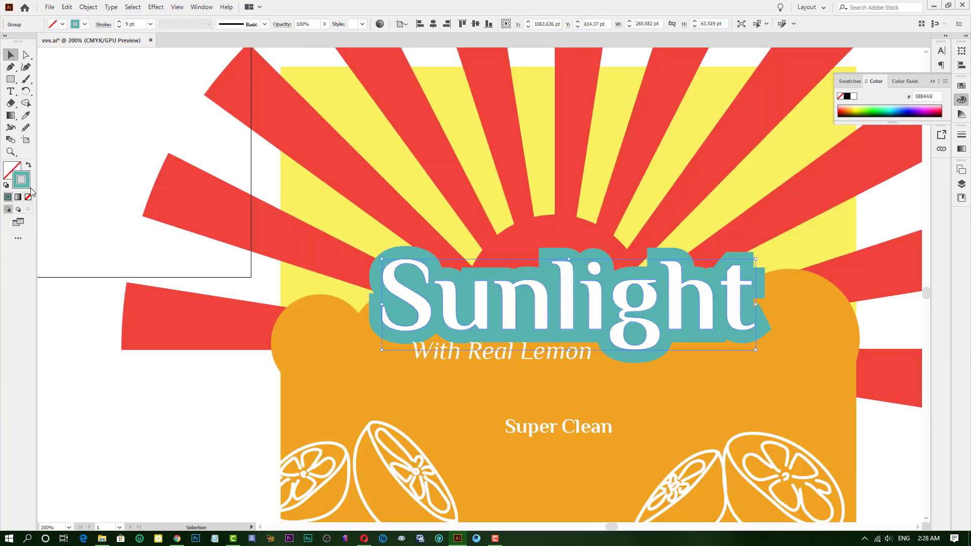
double_click(28, 185)
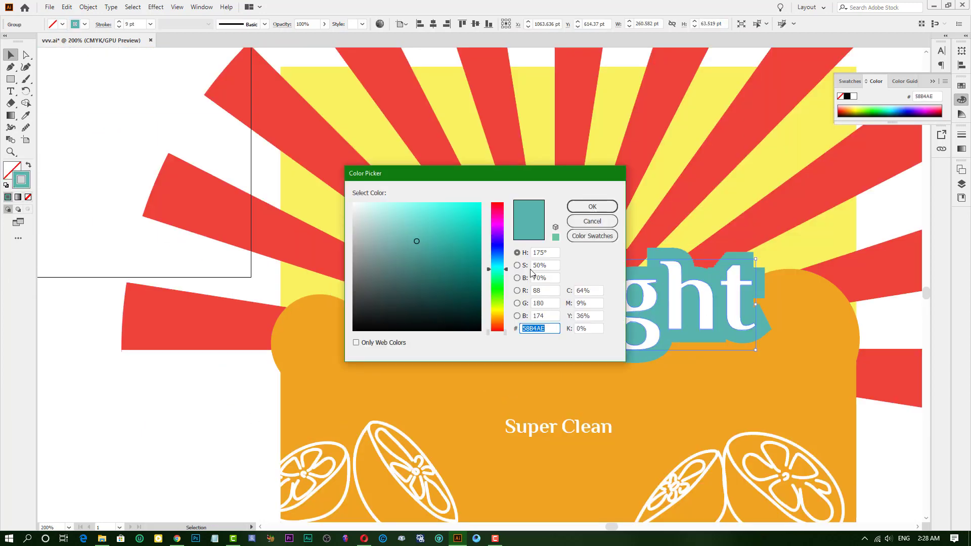
text(EEA320)
key(Return)
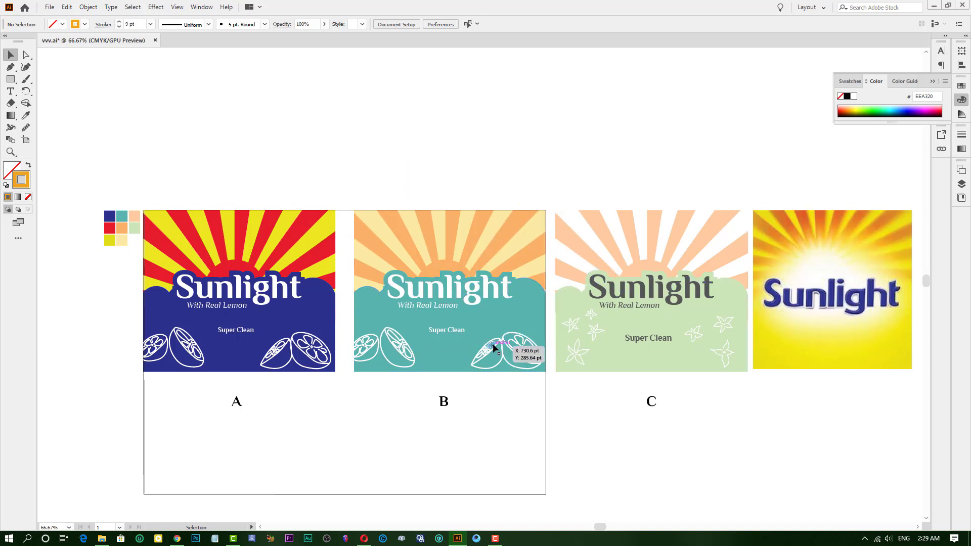
Drag the Sunlight pack photo from the right over to the left of artboard A.
drag(811, 260, 75, 427)
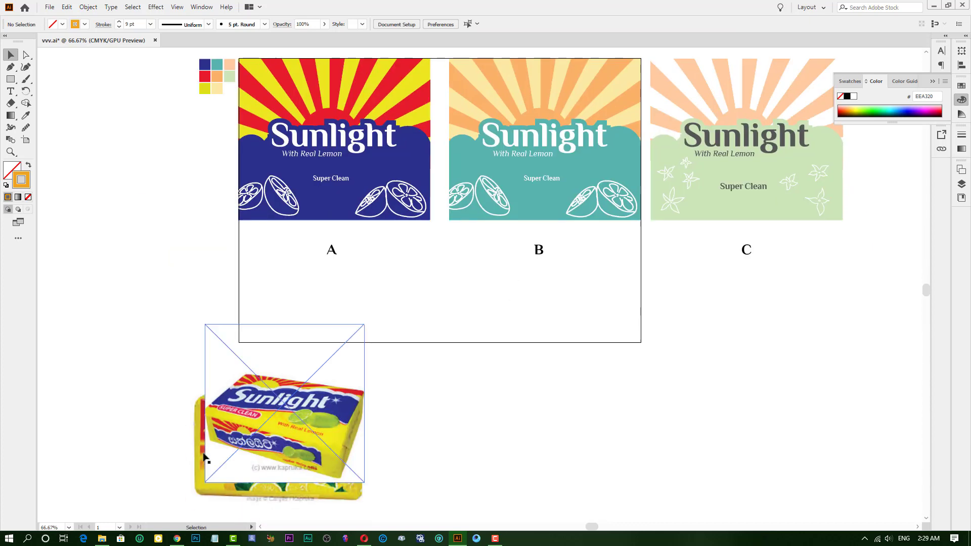
scroll(352, 278, up, 2)
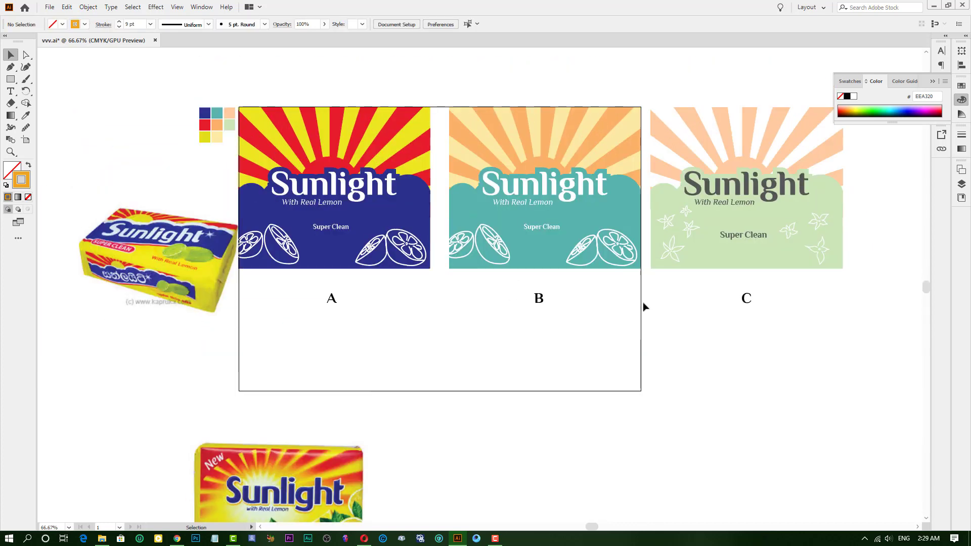